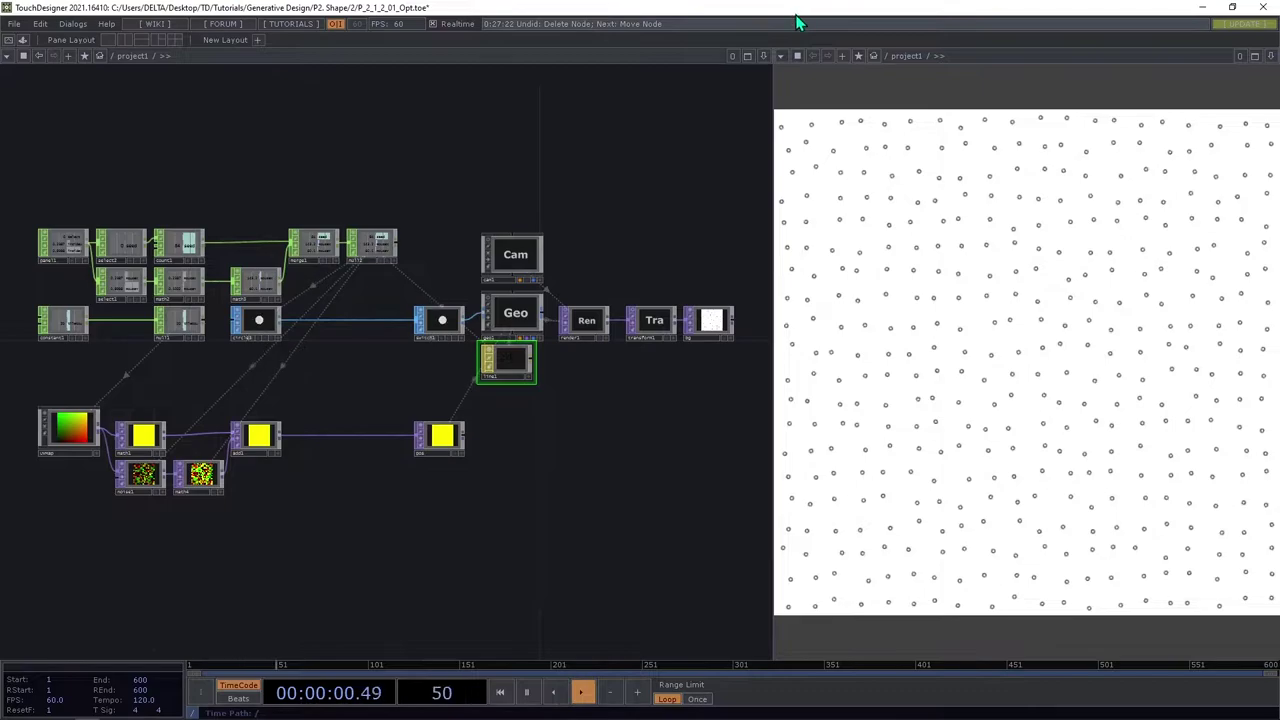
Look over the P_2_1_2_01 sketch page on the Generative Gestaltung website in the browser
drag(797, 15, 0, 20)
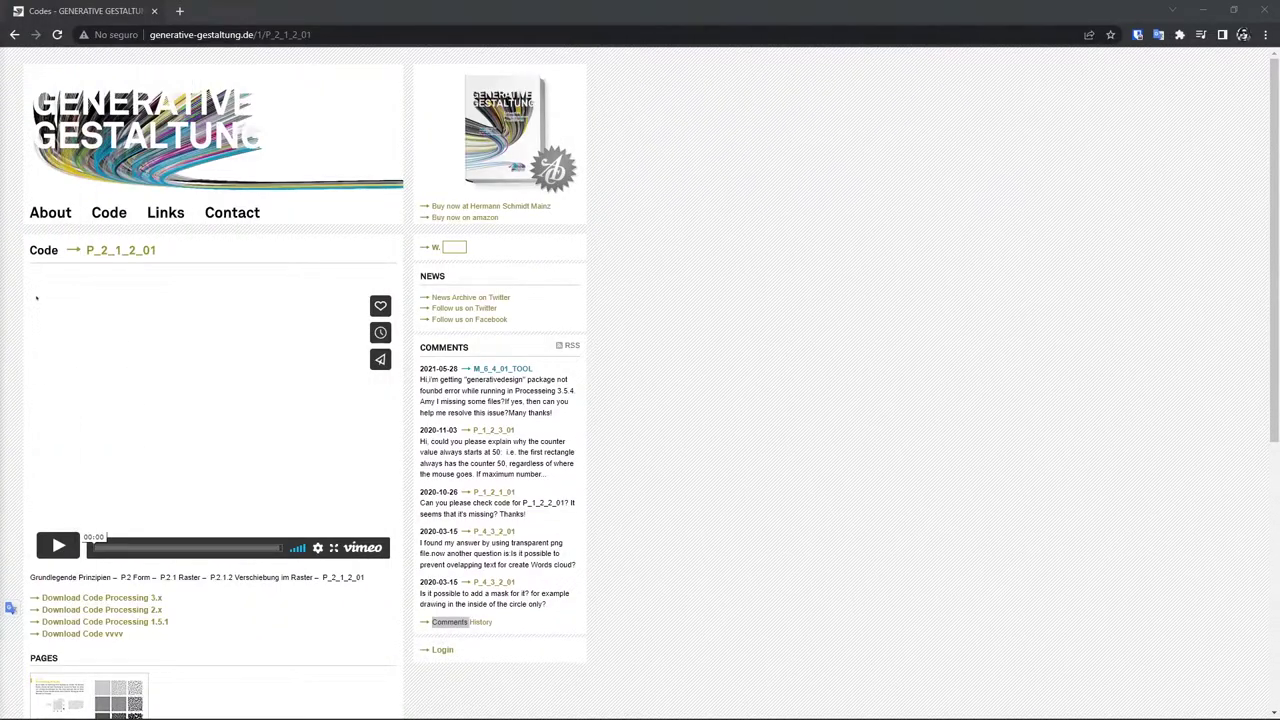
scroll(106, 385, down, 3)
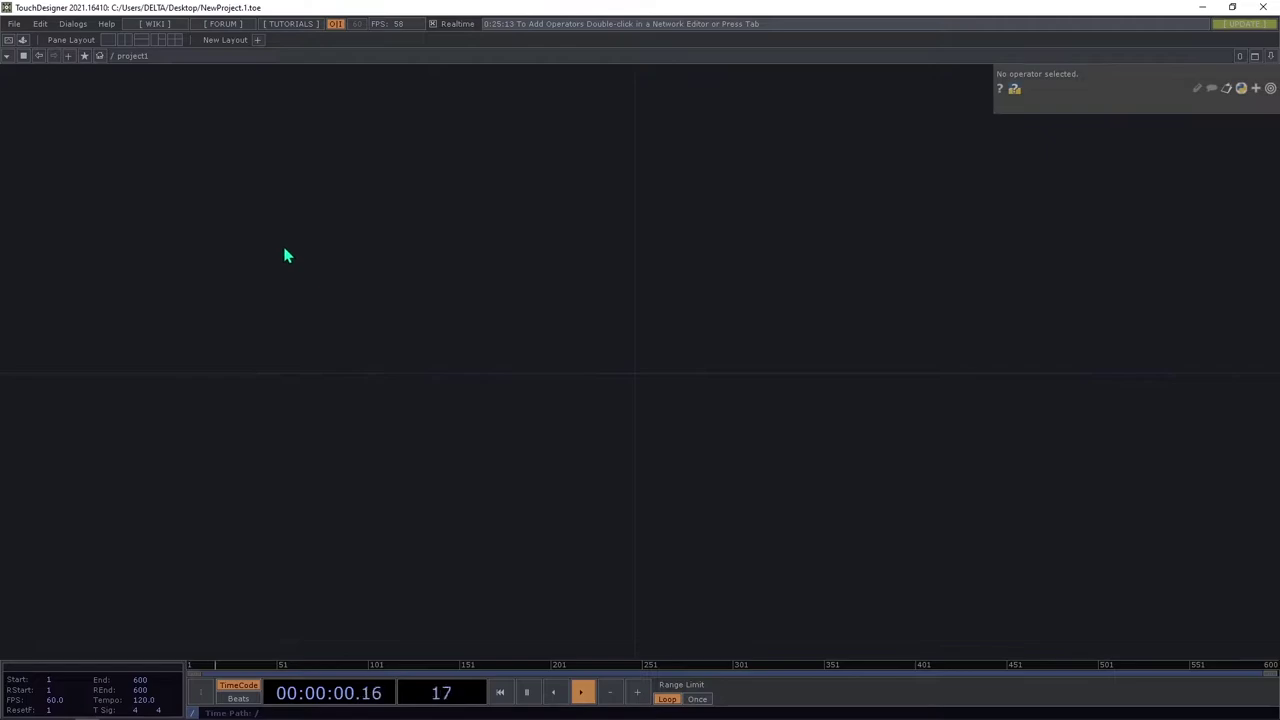
Go up to the root network in TouchDesigner and place the project1 container beside the perform window
double_click(386, 329)
click(75, 239)
key(u)
scroll(604, 214, up, 2)
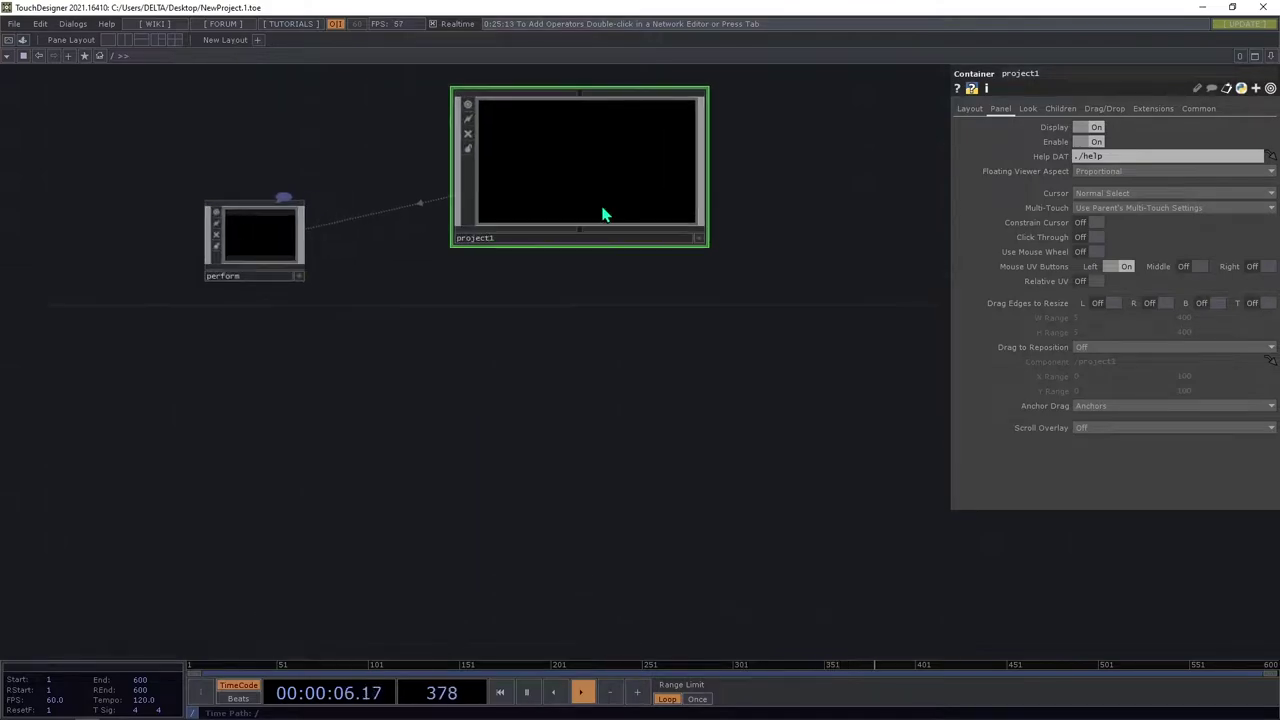
drag(602, 208, 477, 270)
drag(262, 244, 262, 268)
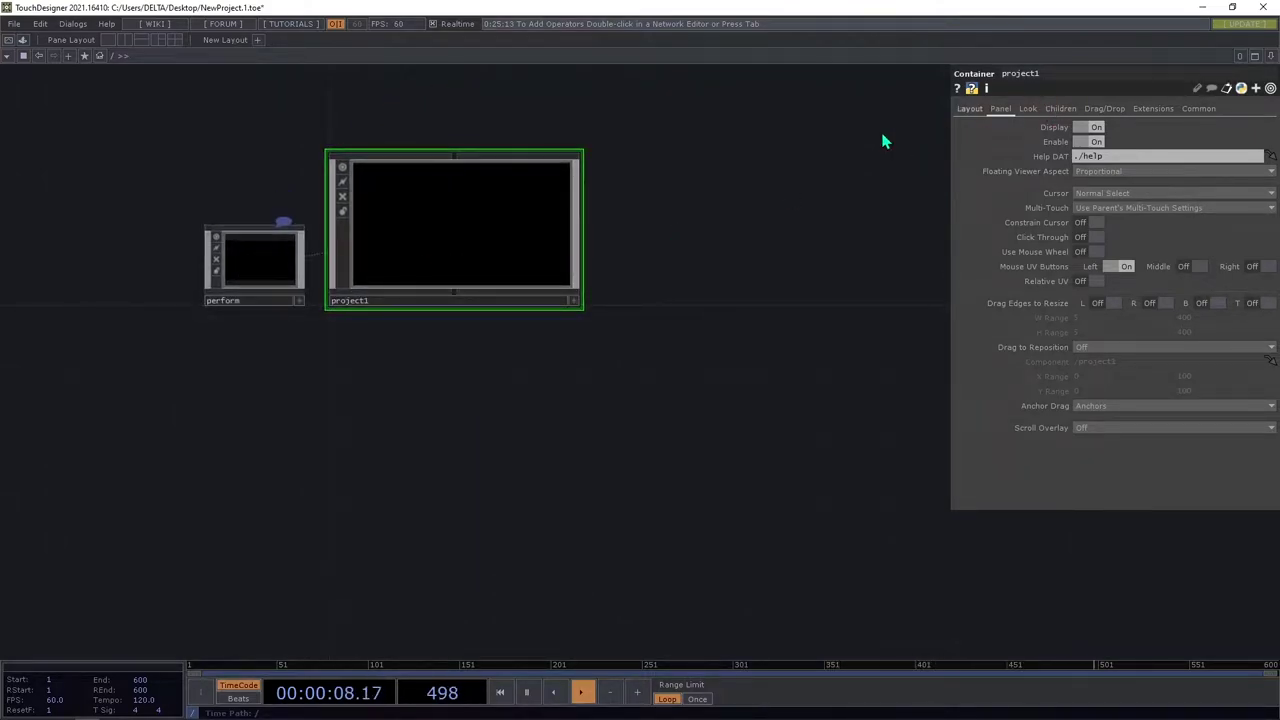
Set the Background TOP of the project1 container to ./bg
click(1027, 110)
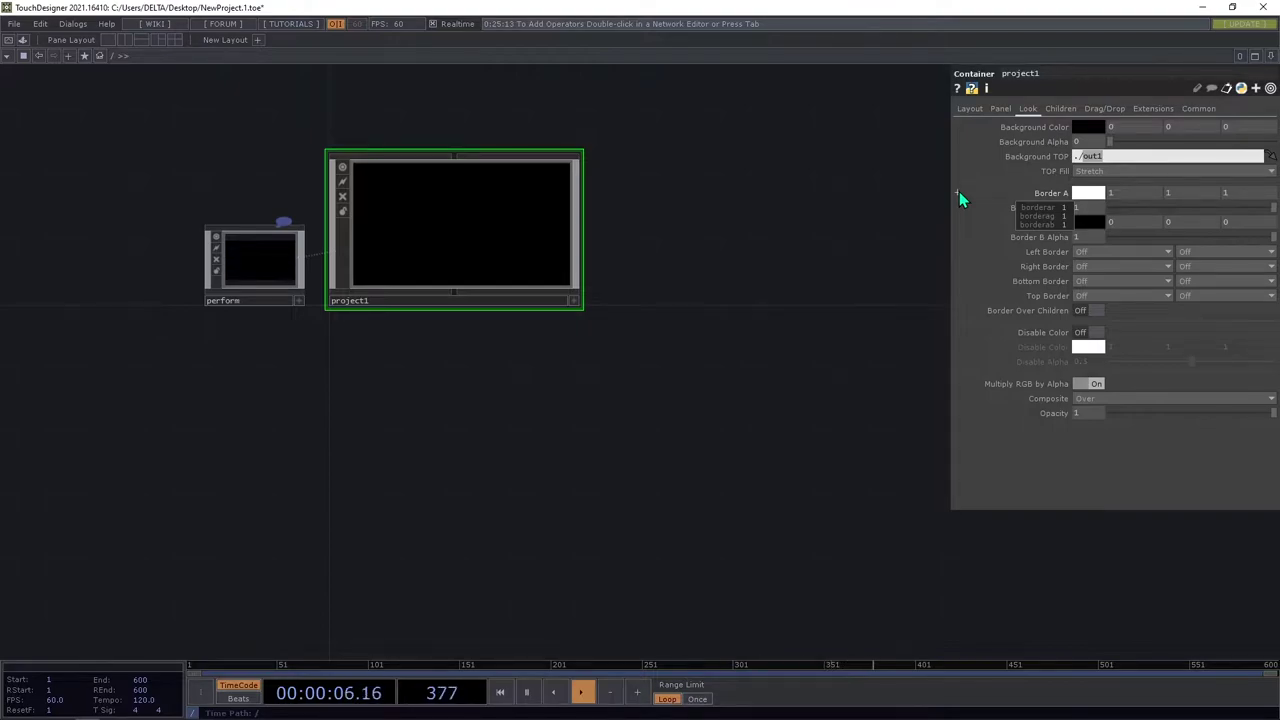
key(BackSpace)
key(BackSpace)
key(BackSpace)
key(BackSpace)
text(bg)
key(Return)
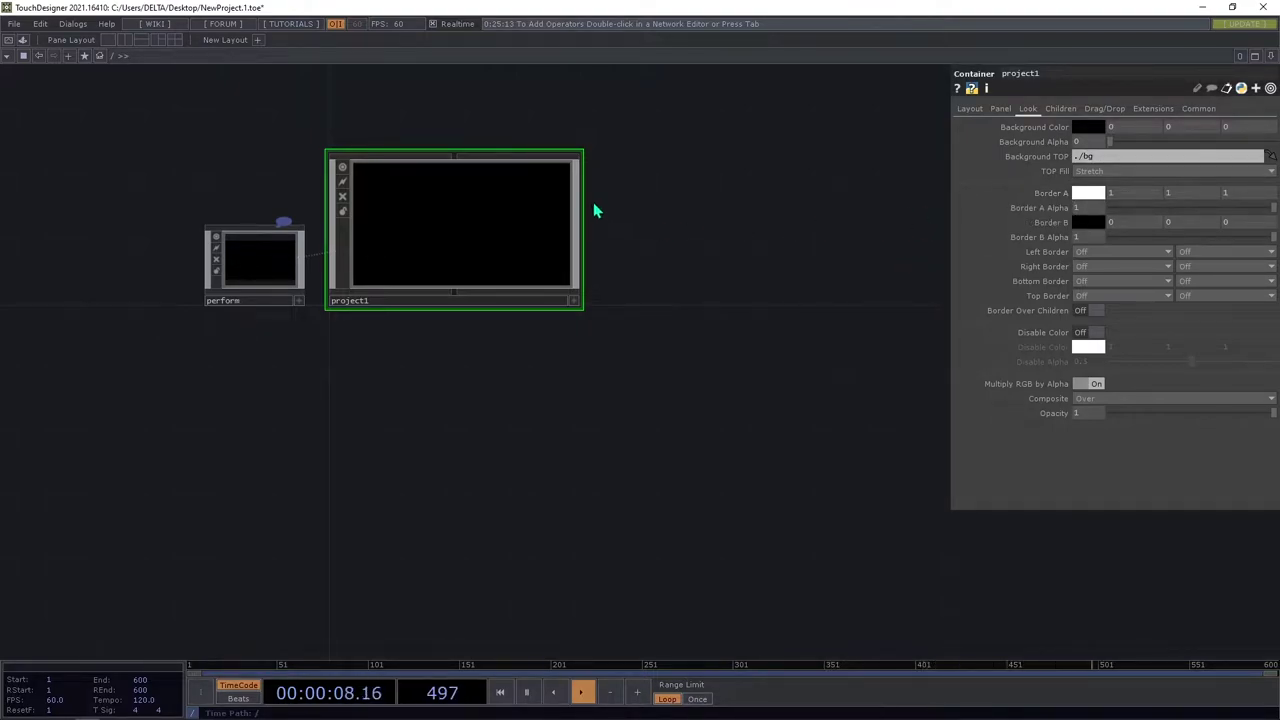
Set the project1 container's width and height to 600, taking the canvas size from the Processing sketch's setup code
click(969, 111)
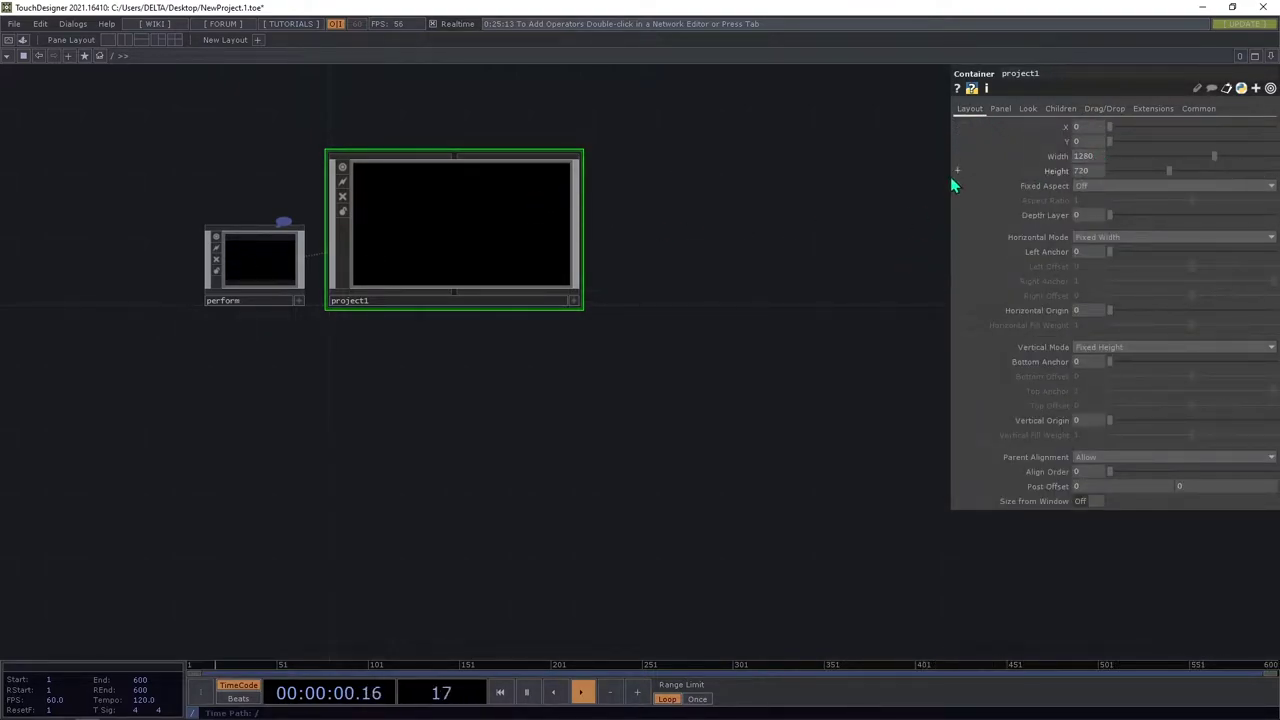
key(alt+Tab)
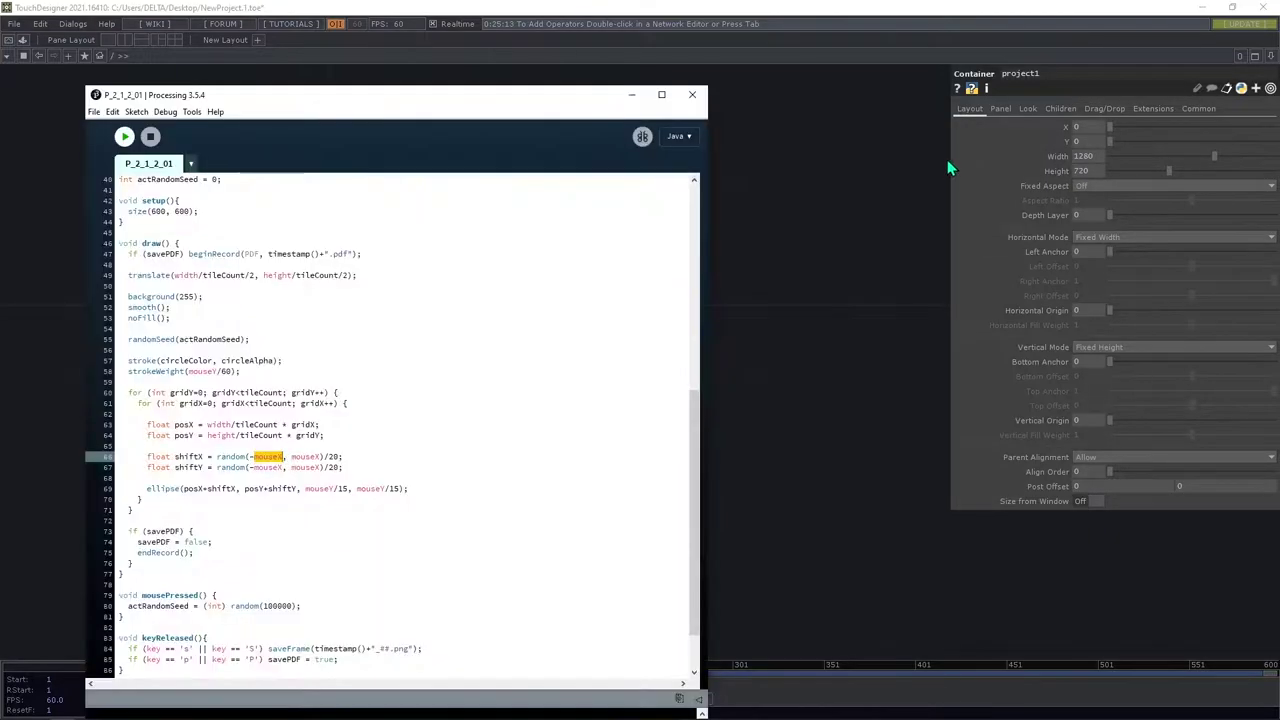
scroll(369, 357, up, 10)
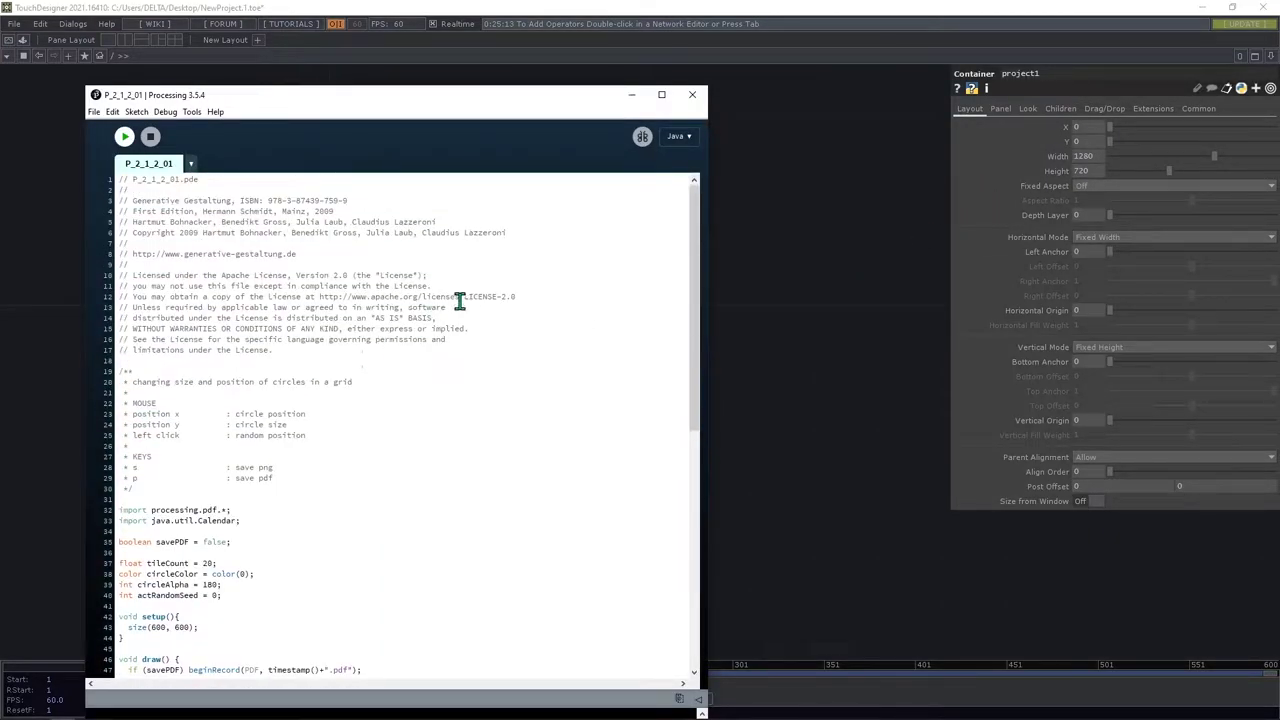
scroll(430, 310, down, 5)
drag(377, 356, 408, 343)
scroll(410, 350, down, 3)
click(203, 371)
click(1089, 158)
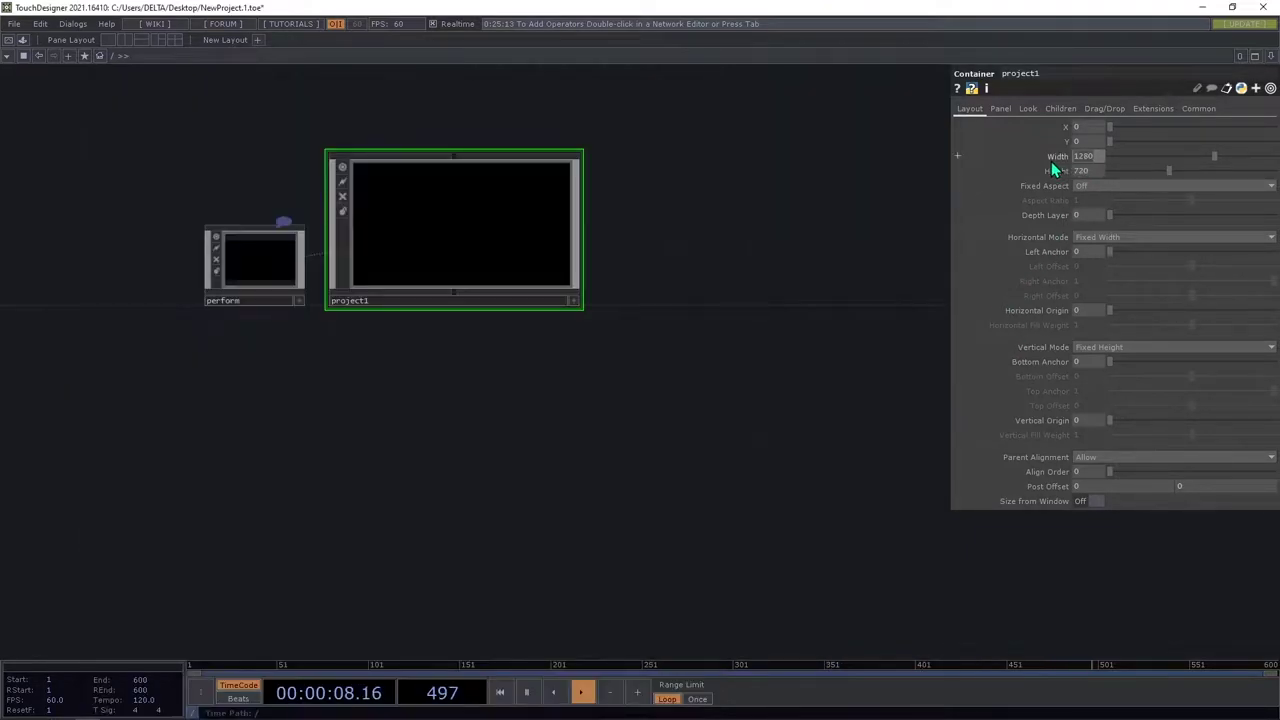
text(600)
key(Return)
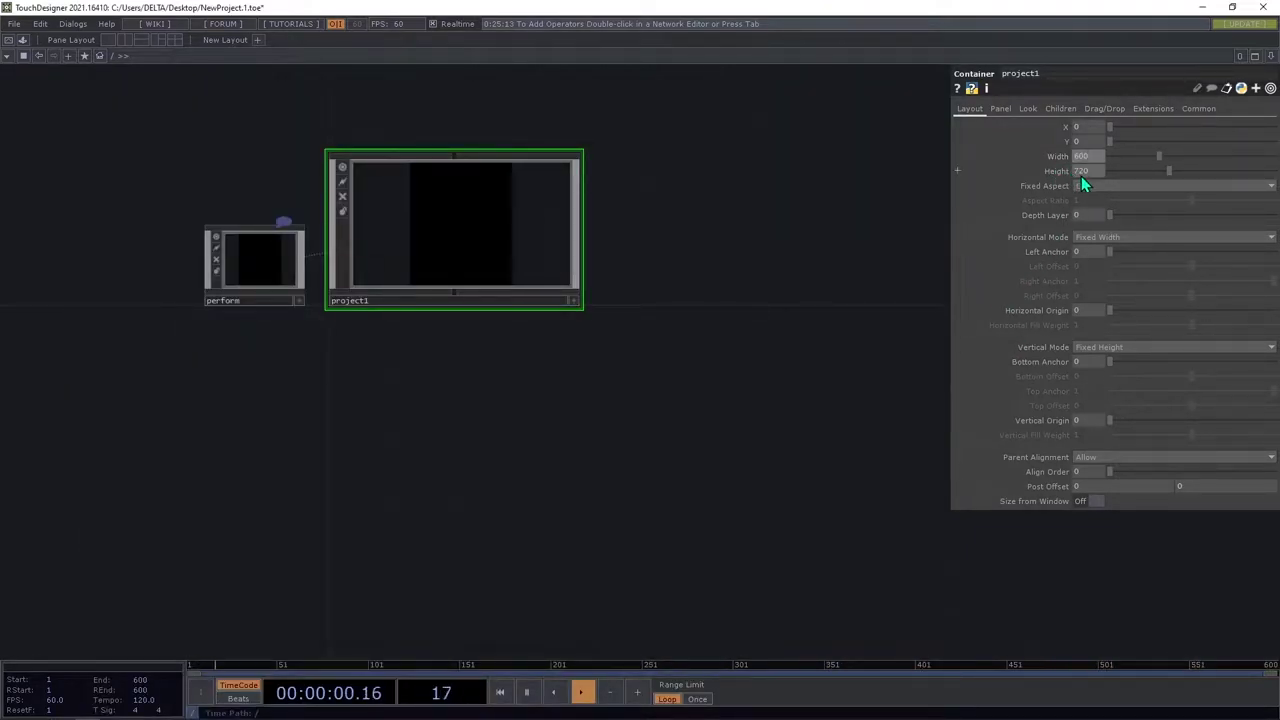
text(600)
key(Return)
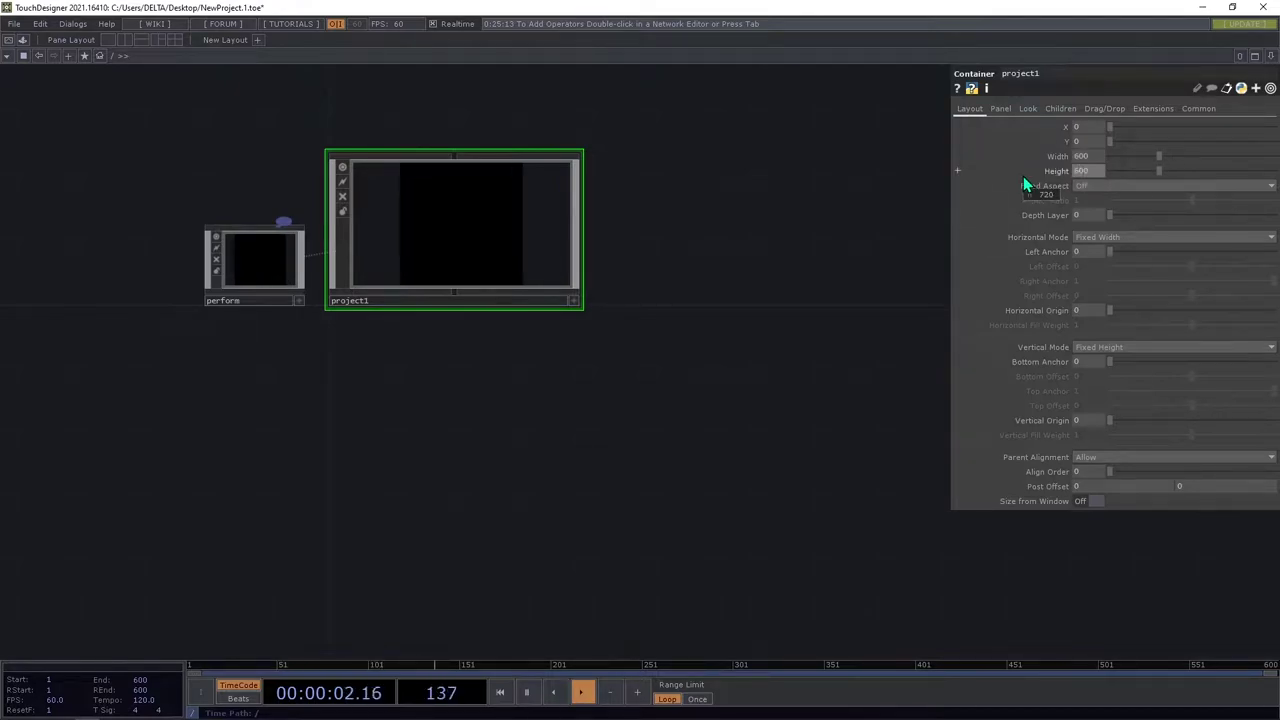
Enter project1 and add a Circle SOP to the empty network
double_click(537, 223)
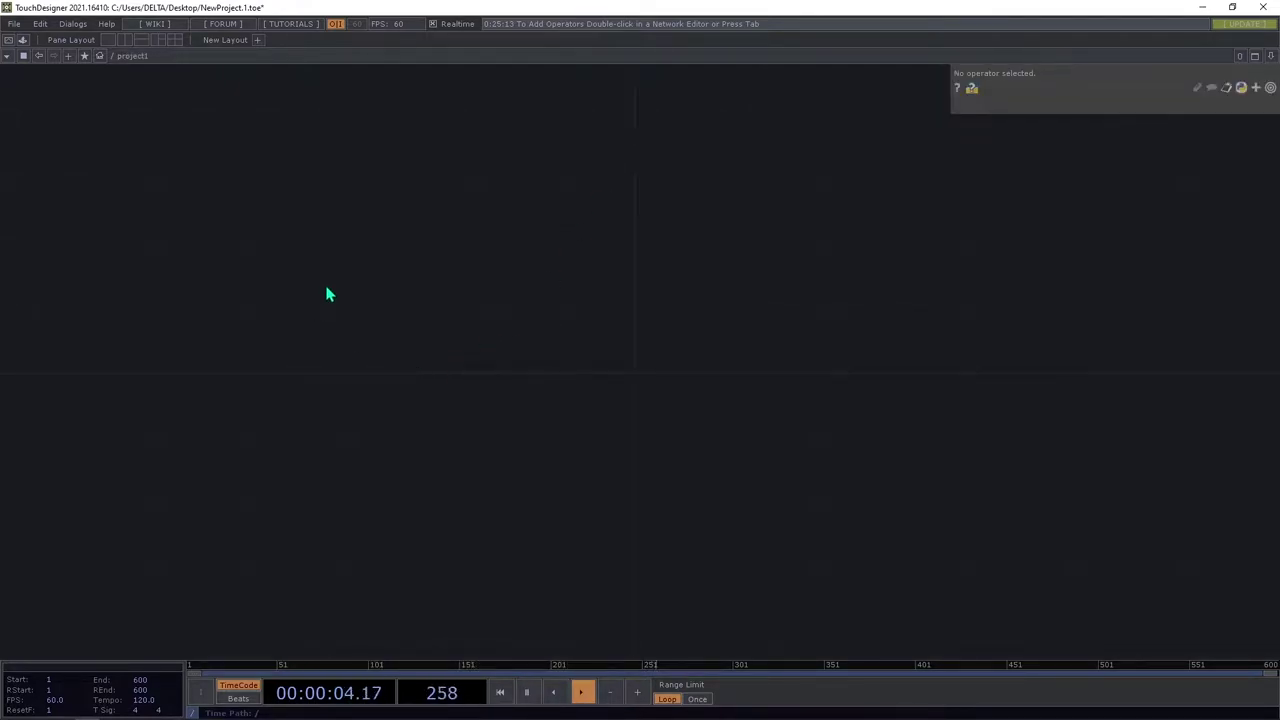
key(Tab)
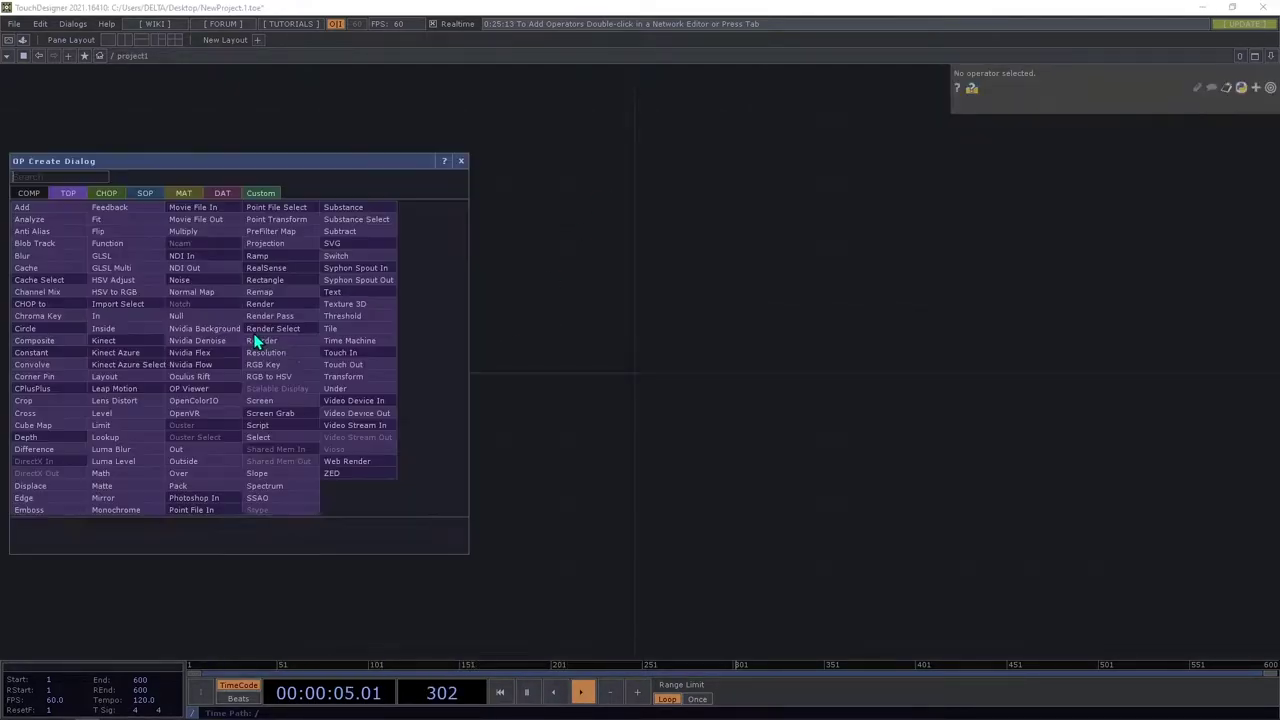
click(150, 192)
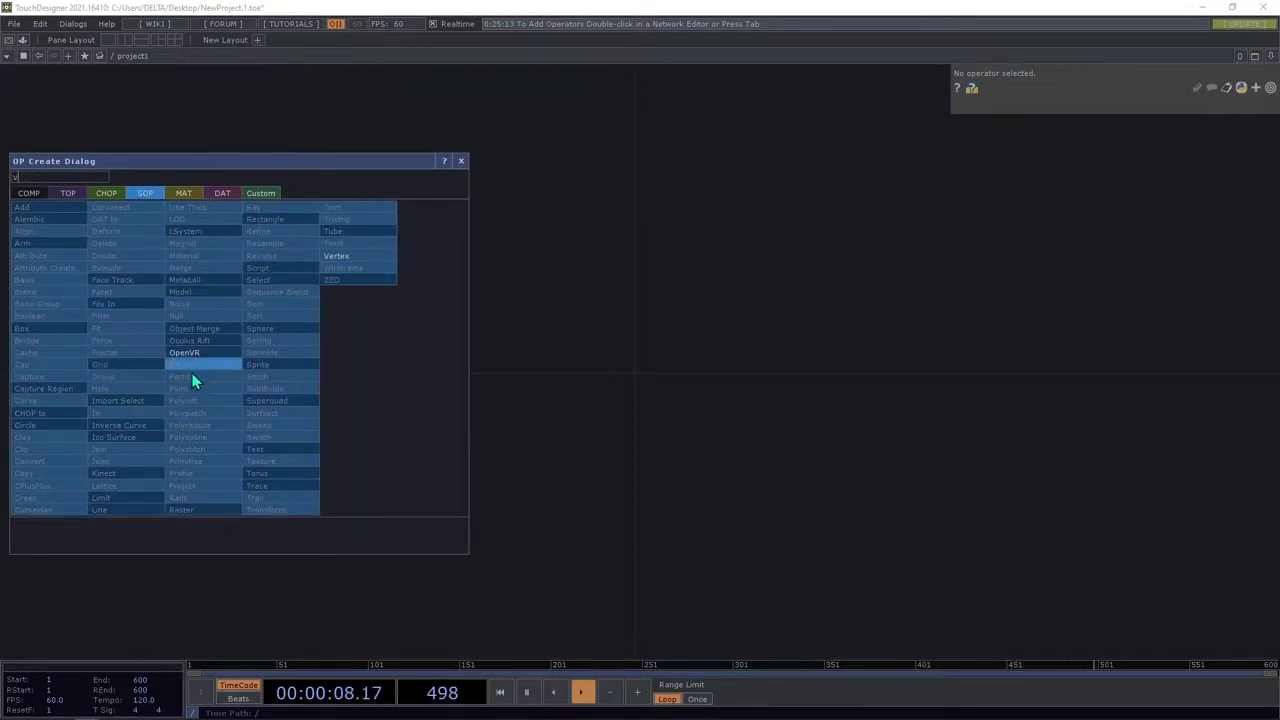
text(v)
key(BackSpace)
text(c)
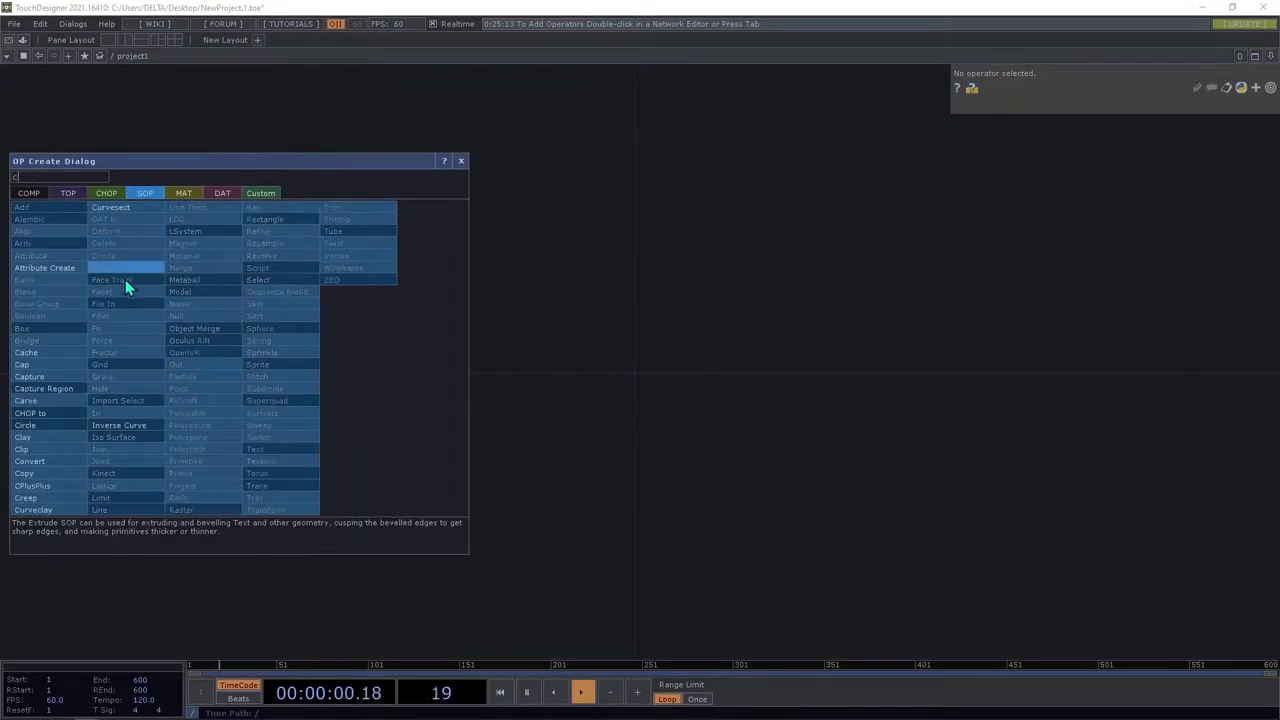
click(51, 427)
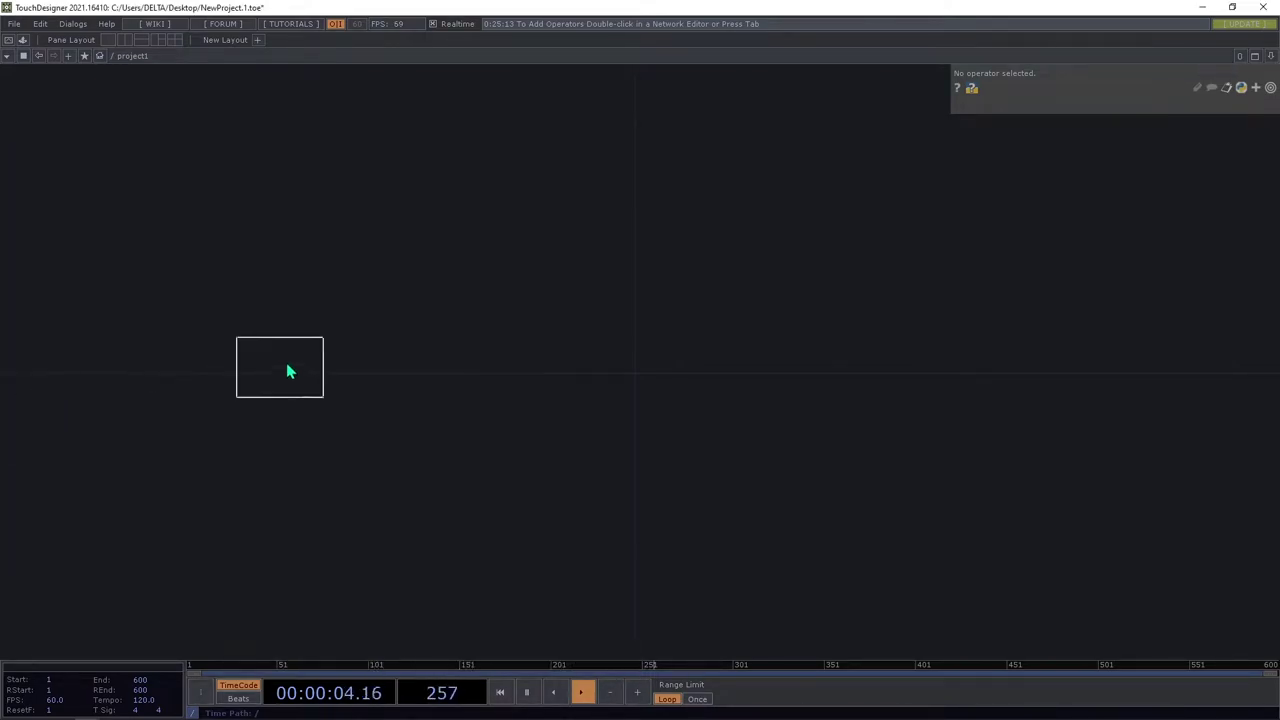
click(281, 345)
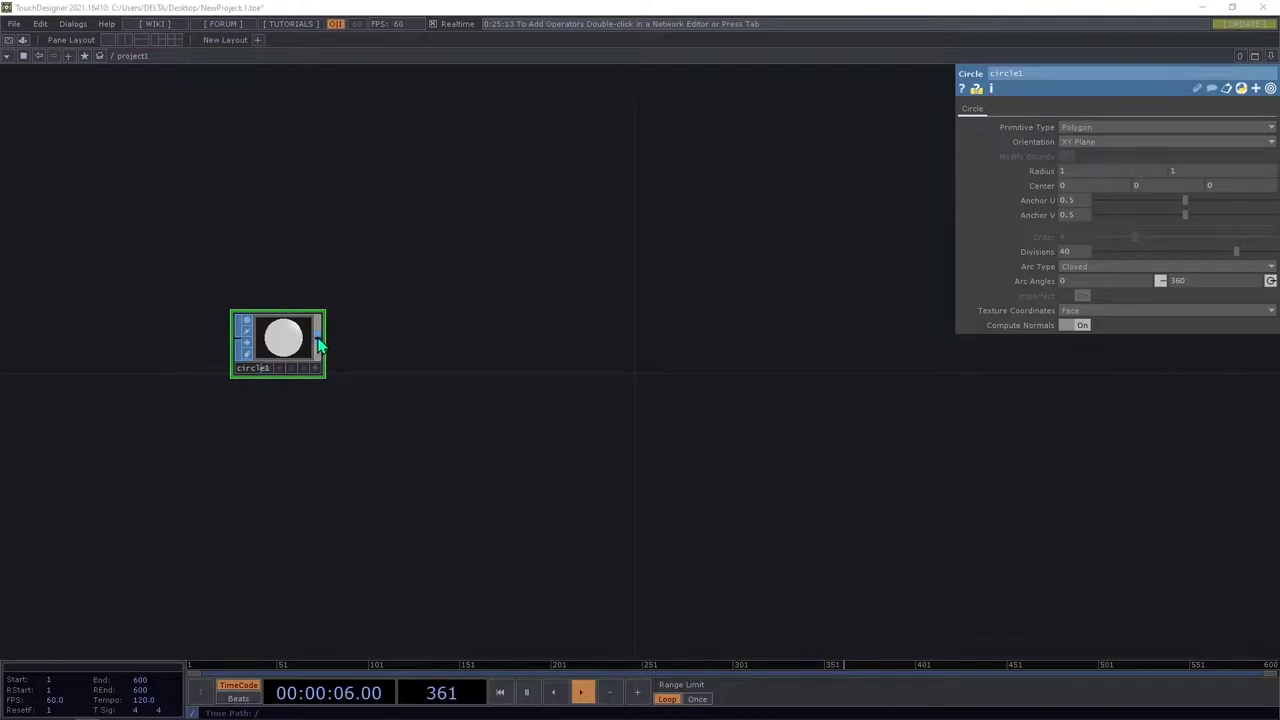
Add a Geometry COMP fed by the circle's output and place it well apart from the circle
click(319, 345)
text(g)
click(107, 176)
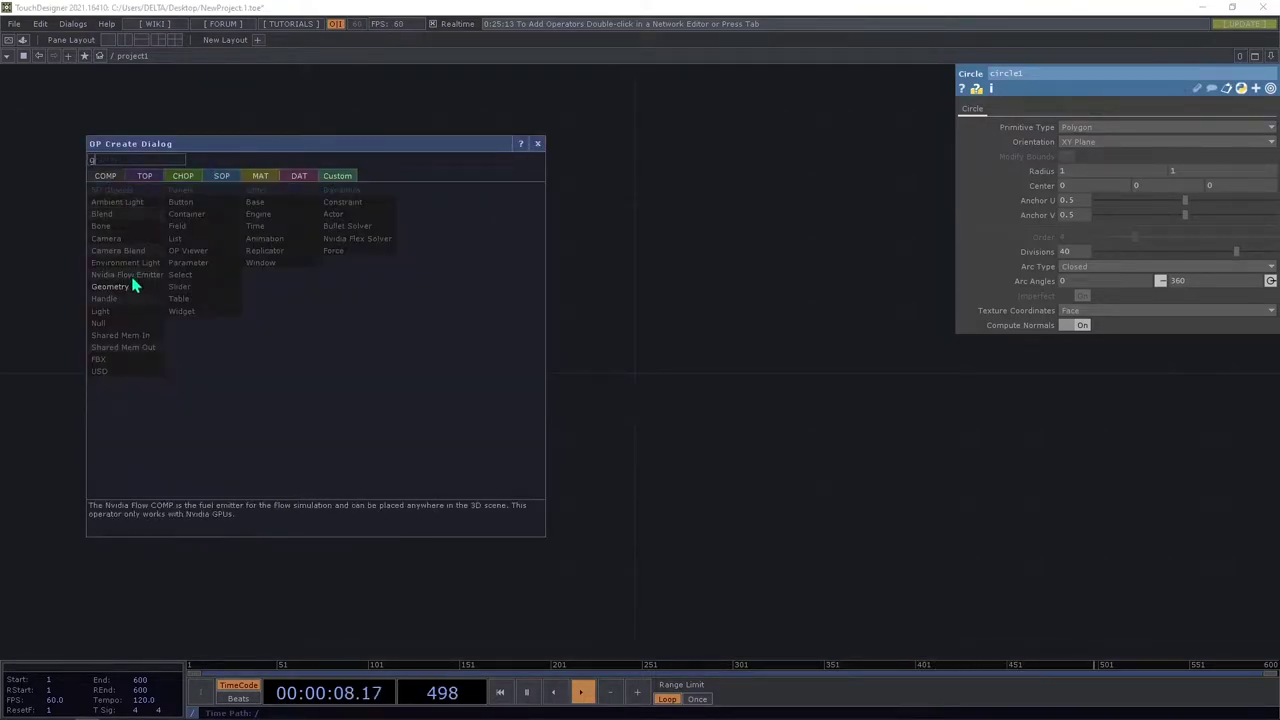
click(132, 286)
click(686, 330)
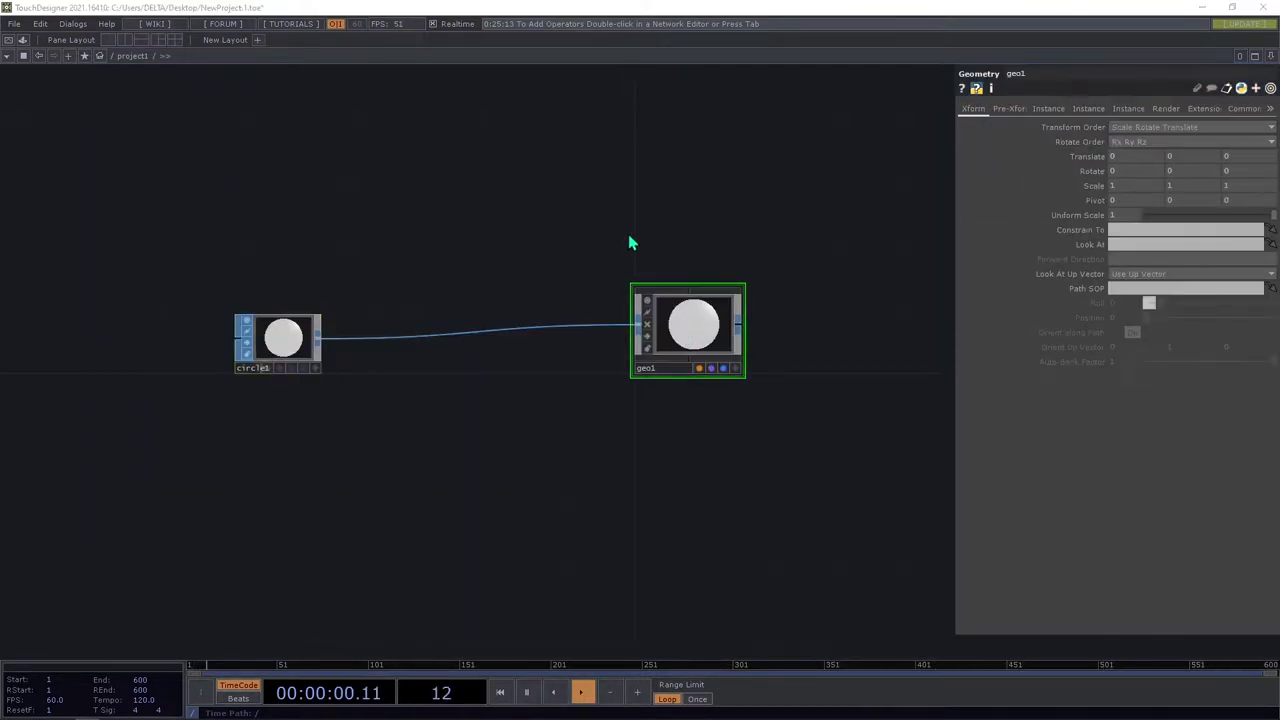
Add a Camera COMP directly above the geometry component
key(Tab)
click(418, 135)
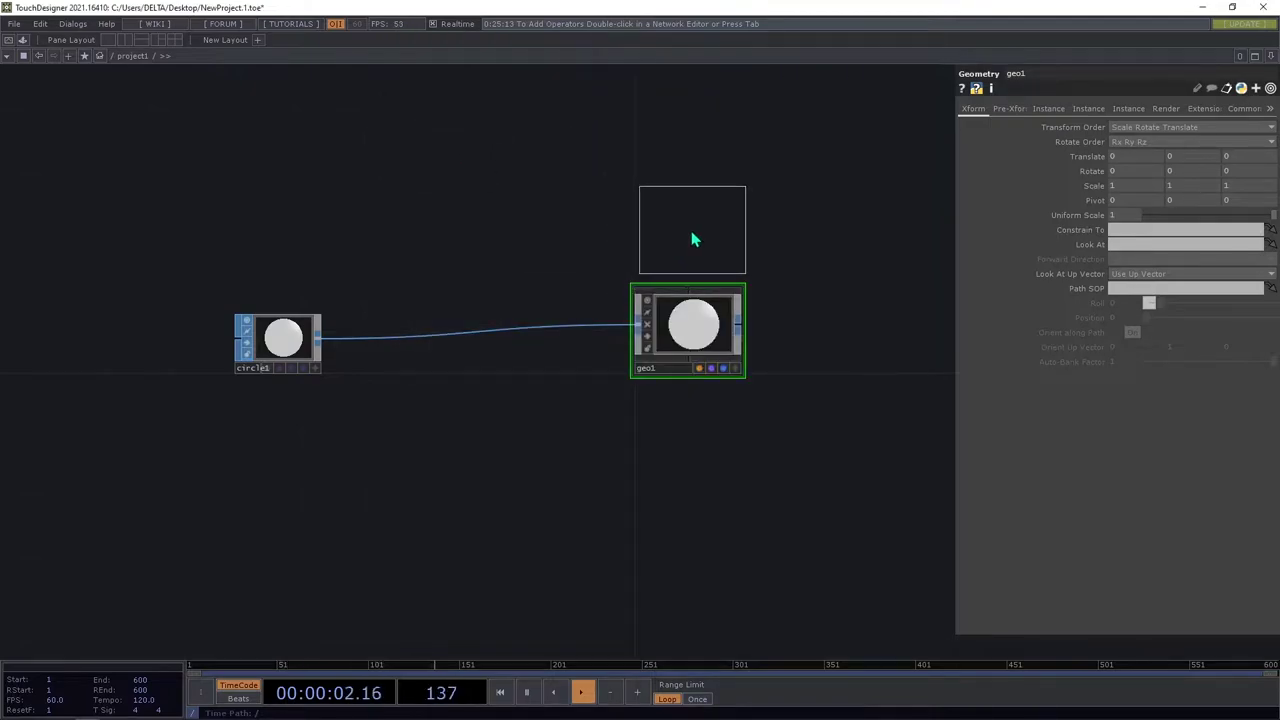
click(691, 240)
drag(750, 434, 568, 468)
right_drag(568, 468, 525, 271)
drag(525, 271, 397, 271)
Add a Line MAT below the geometry component and assign it as the geometry's material
key(Tab)
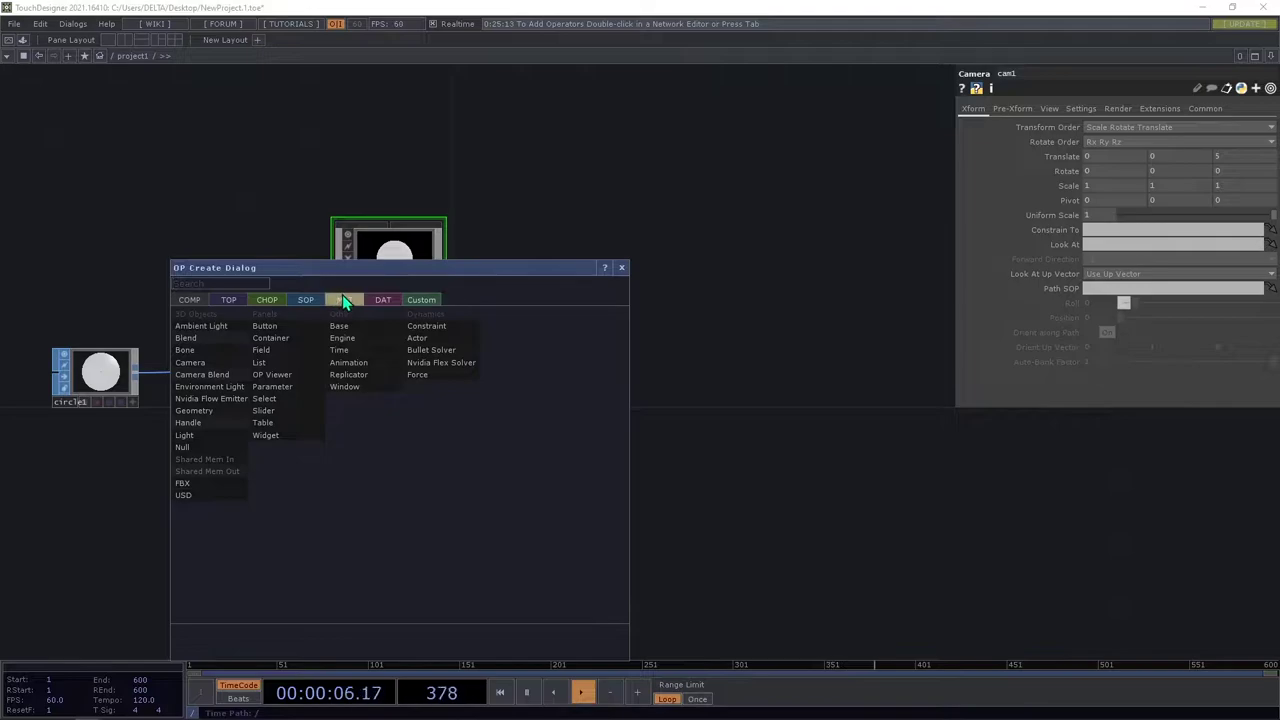
click(342, 299)
click(206, 362)
click(363, 460)
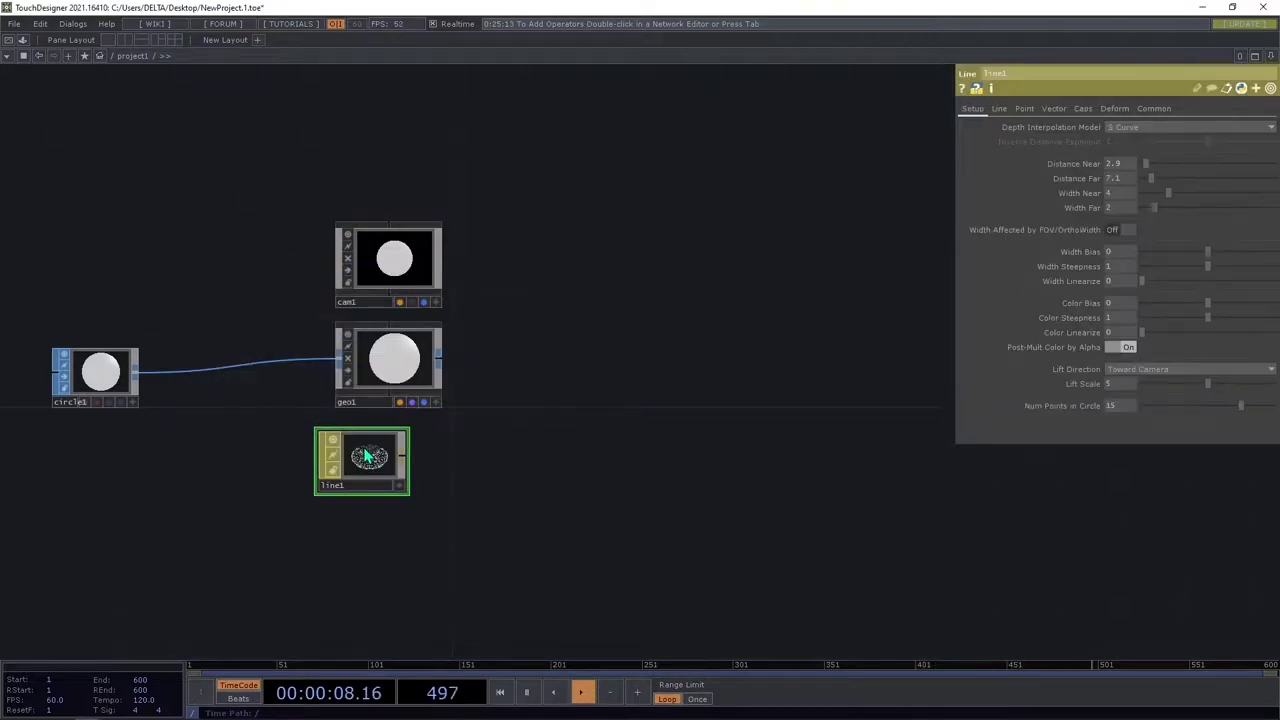
drag(363, 460, 398, 362)
click(399, 364)
drag(470, 541, 416, 540)
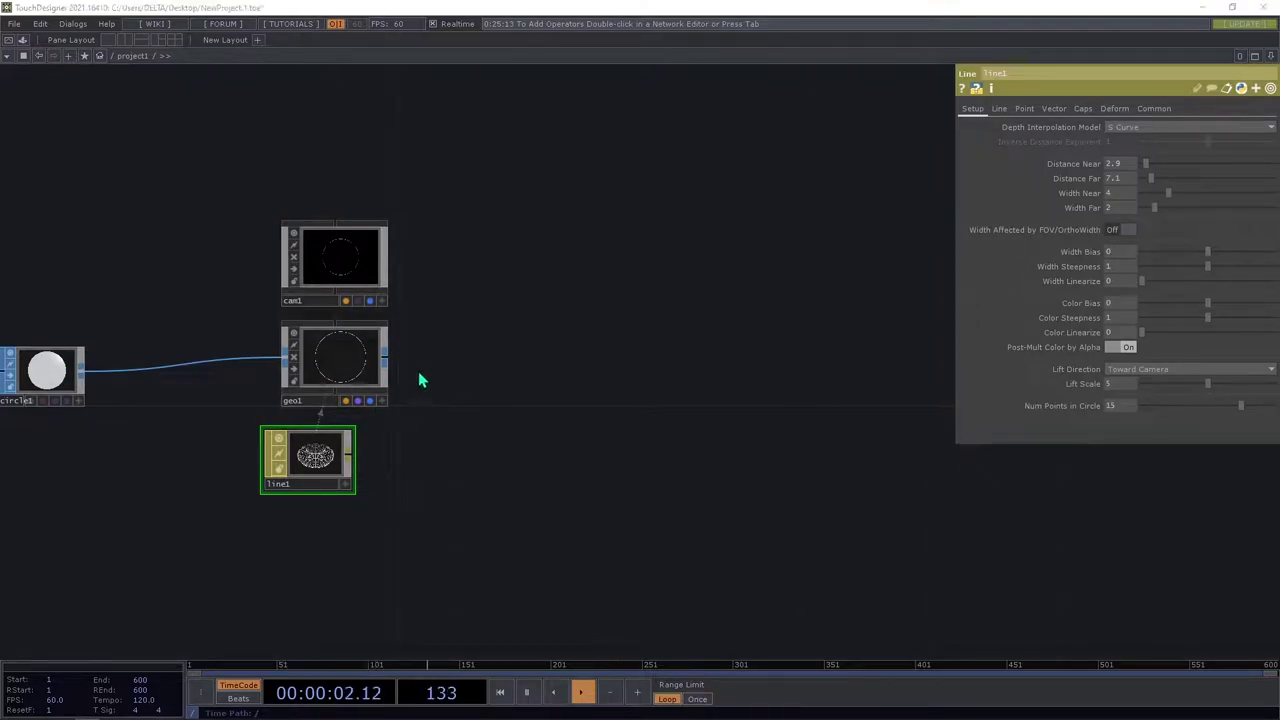
Add a Render TOP beside the geometry component
key(Tab)
text(re)
click(264, 211)
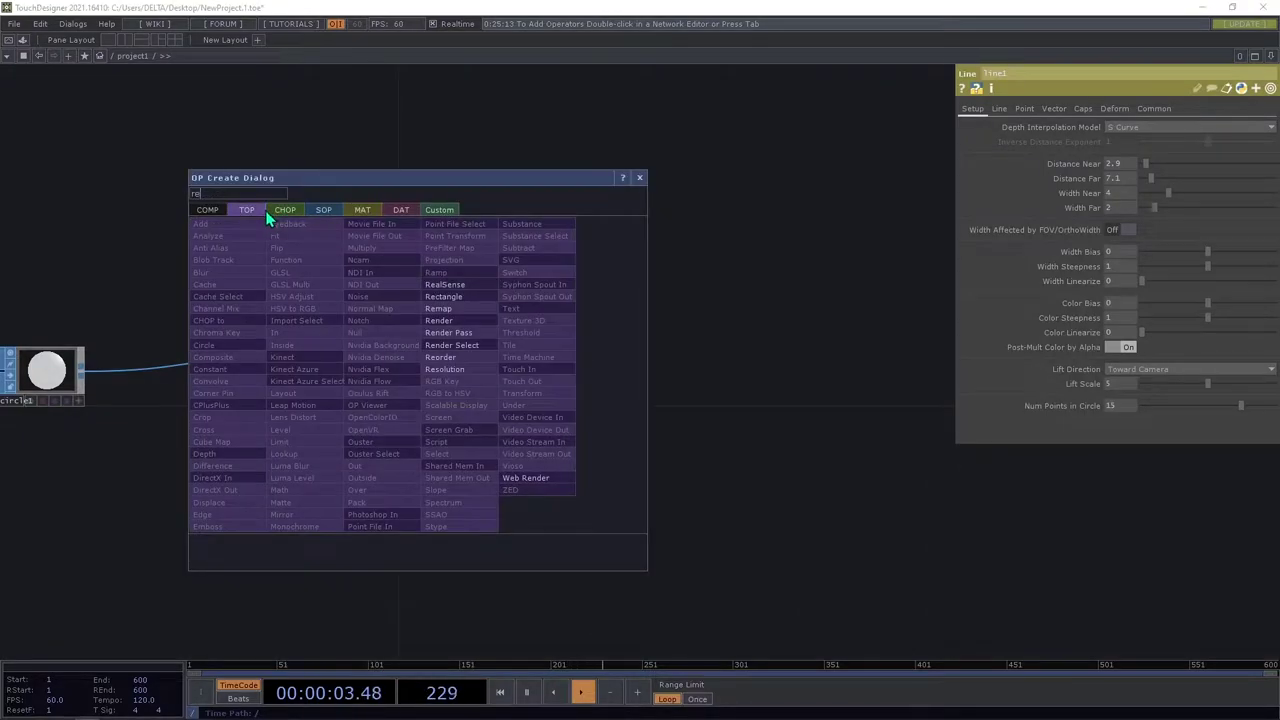
click(450, 319)
click(455, 376)
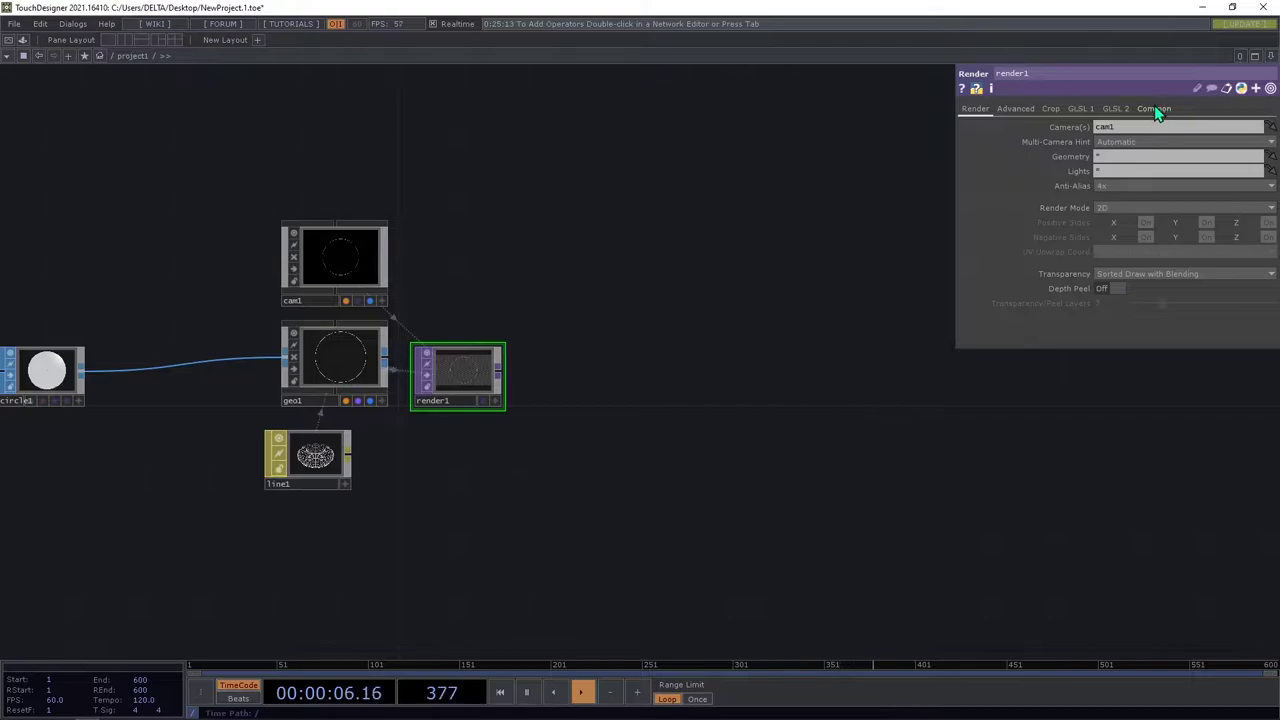
Set the render's resolution to parent().width by parent().height and its pixel format to 32-bit float (RGBA)
click(1155, 109)
text(parent().width)
key(Return)
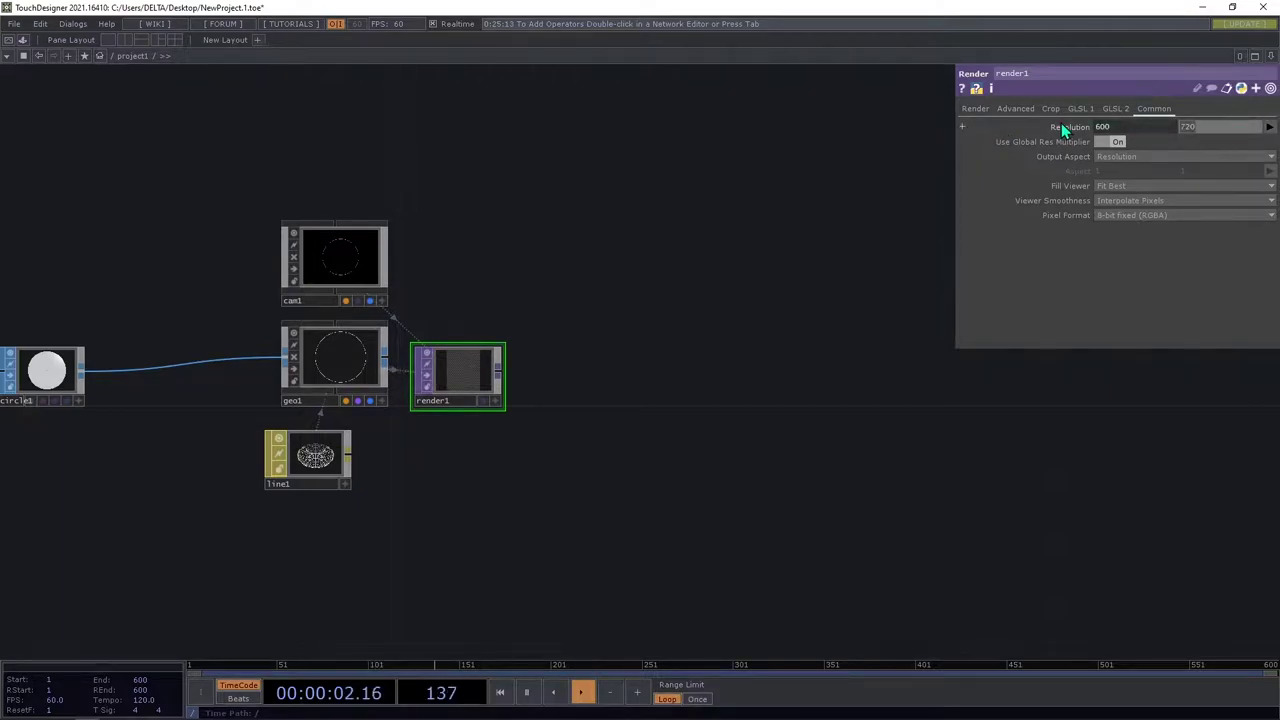
mouse_move(1061, 123)
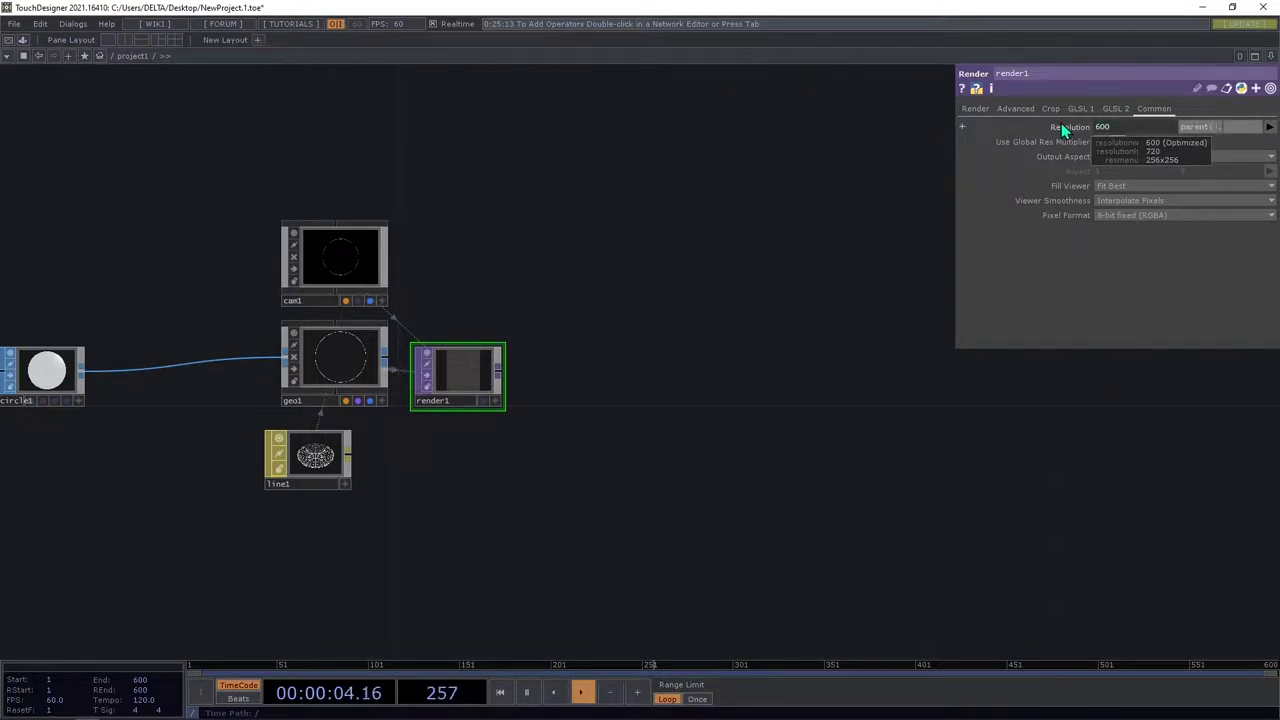
text(parent().height)
key(Return)
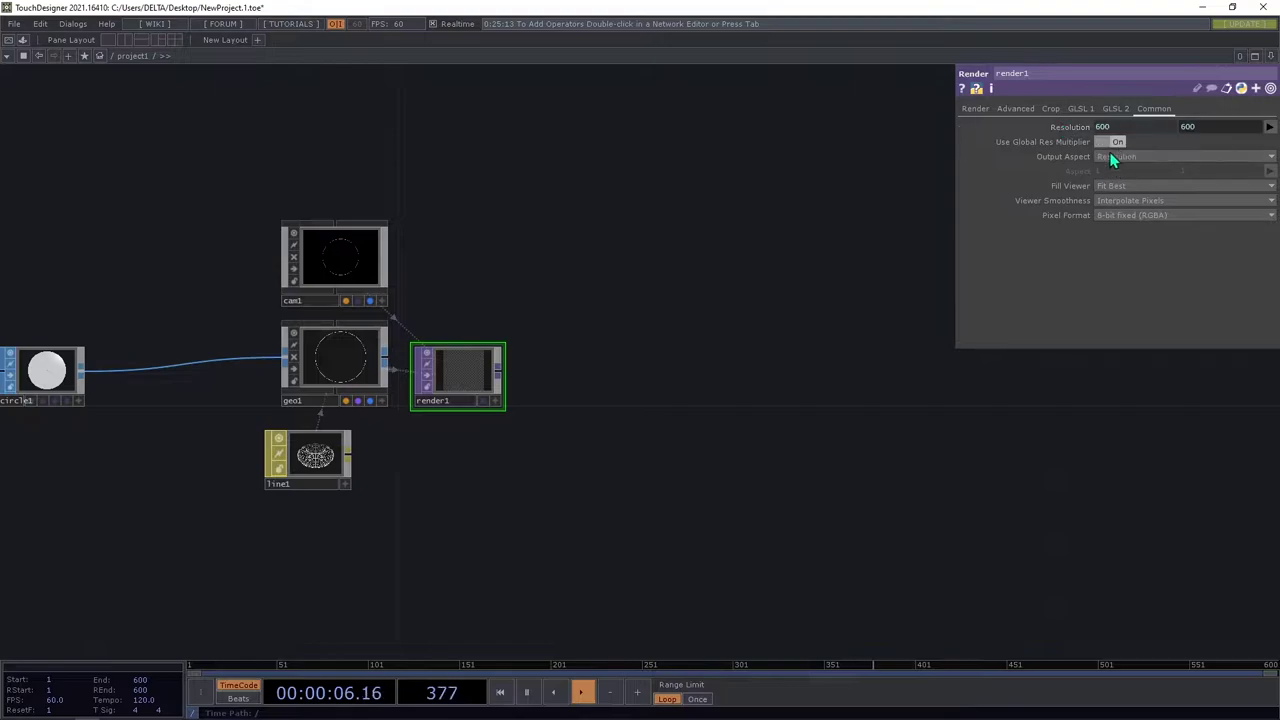
click(1116, 215)
click(1140, 272)
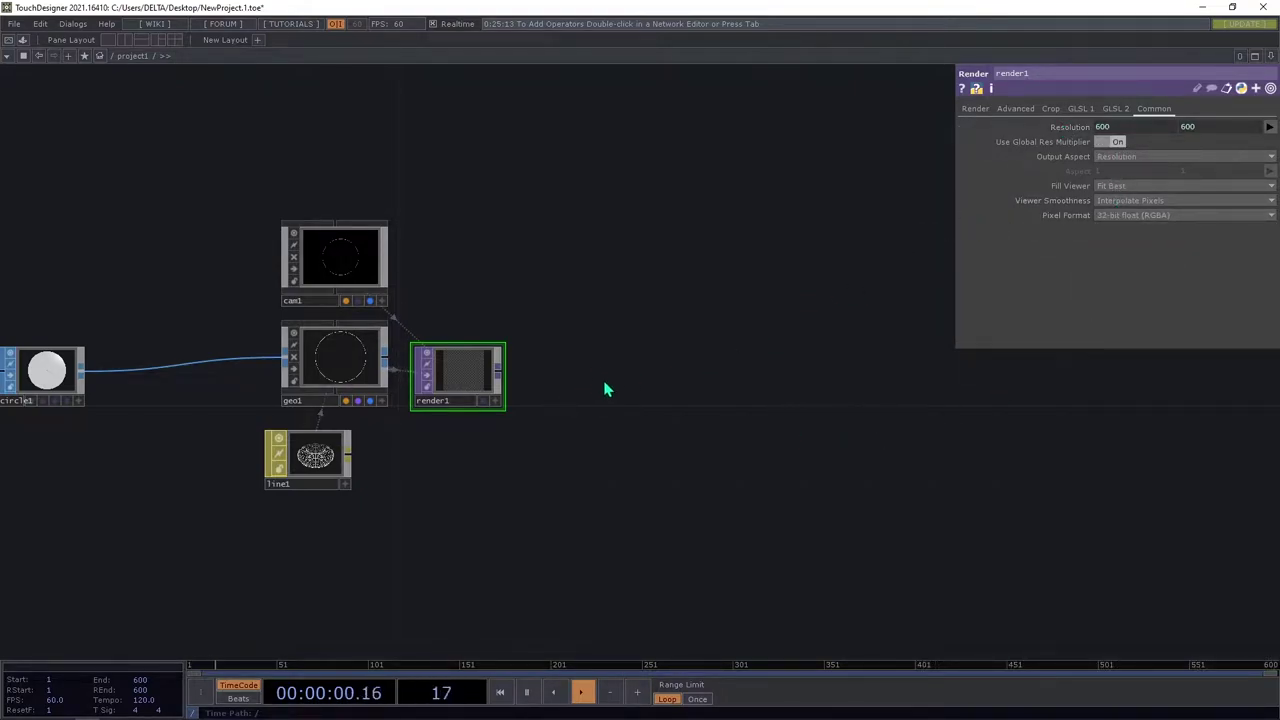
Append a Transform TOP to the render's output
right_click(500, 372)
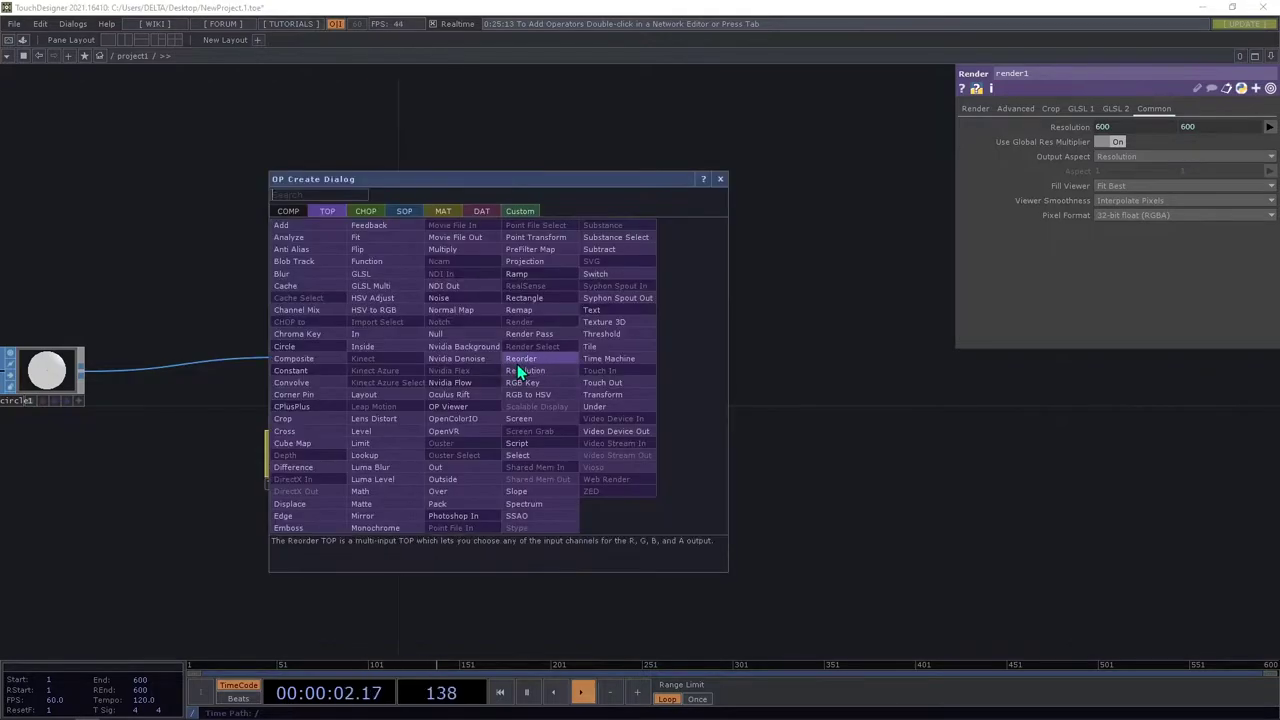
text(tr)
click(602, 394)
click(554, 375)
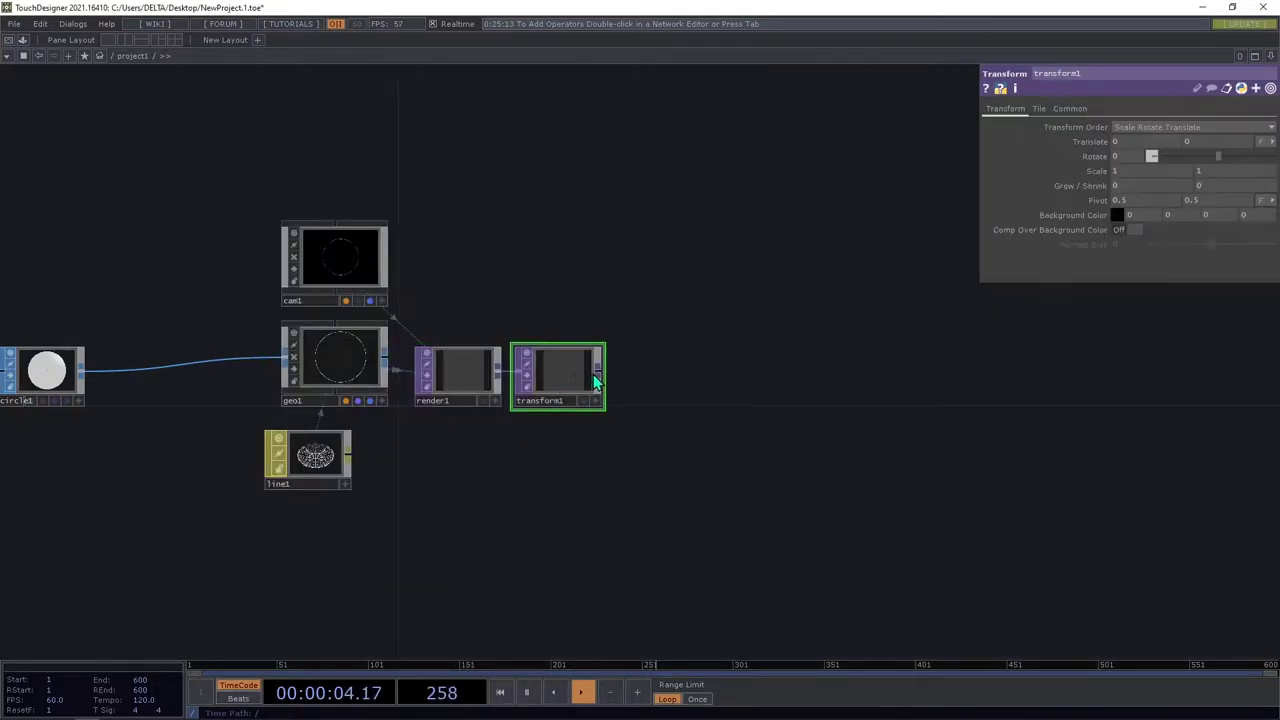
Append a Null TOP to the transform's output and name it bg
right_click(600, 373)
click(608, 367)
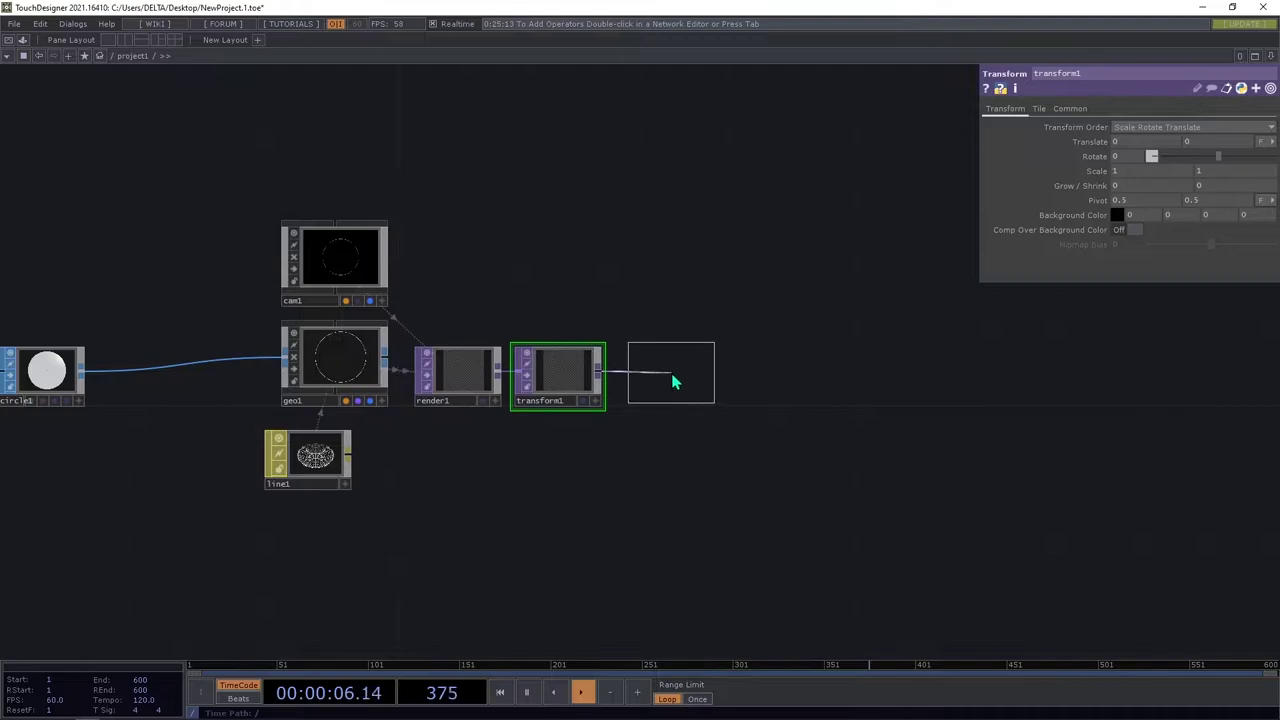
click(671, 374)
drag(662, 378, 652, 402)
text(bg)
key(Return)
Split the workspace side by side, turn the second pane into a Panel viewer and widen the network pane
click(1270, 57)
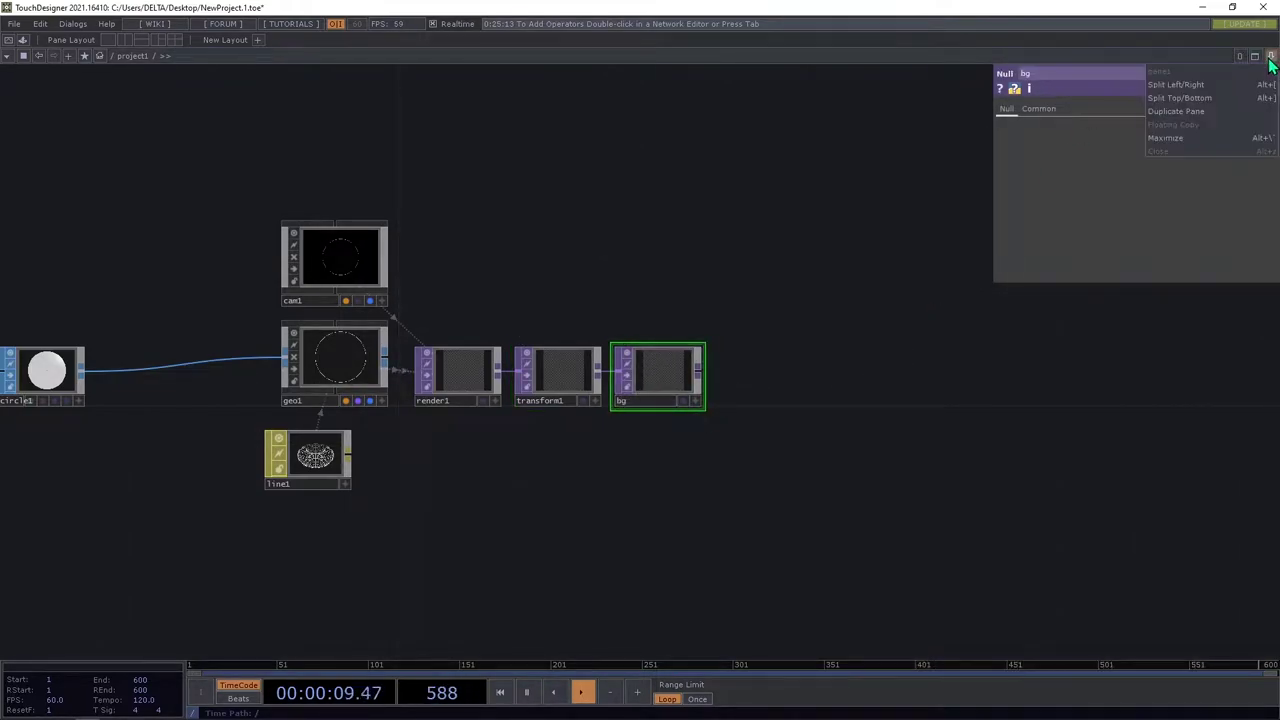
click(1204, 85)
click(649, 57)
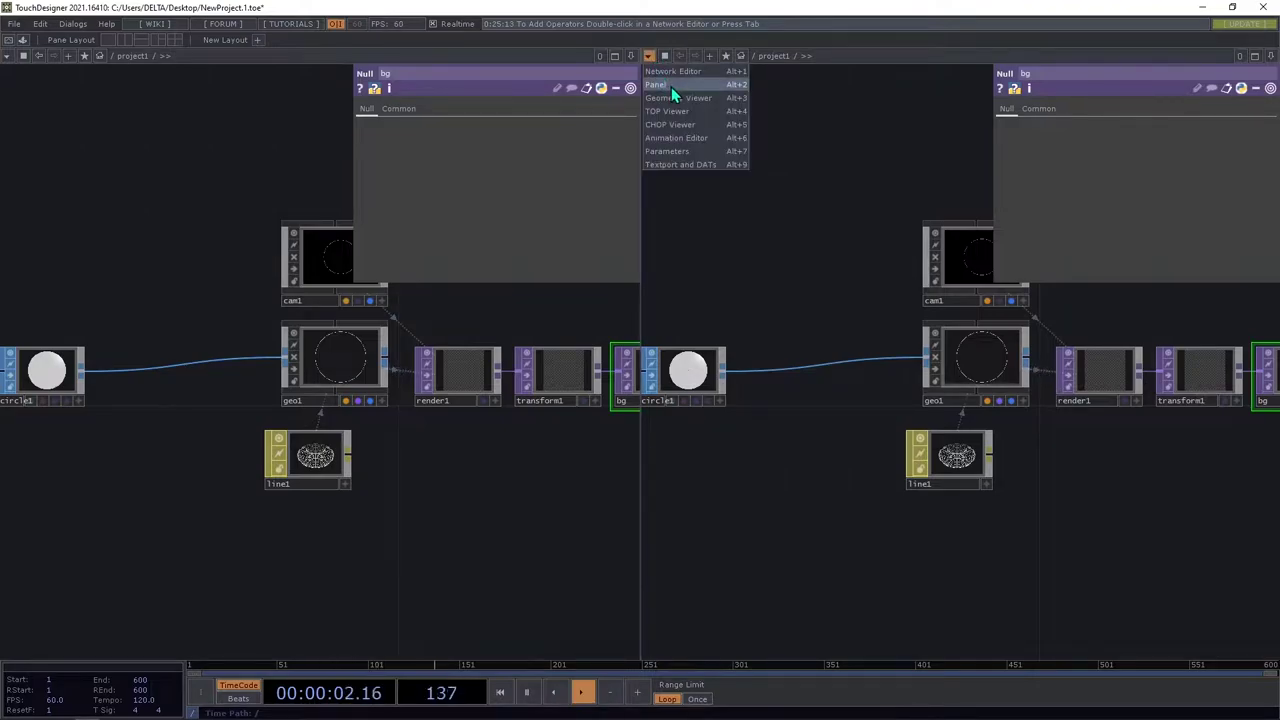
click(671, 86)
drag(822, 150, 846, 120)
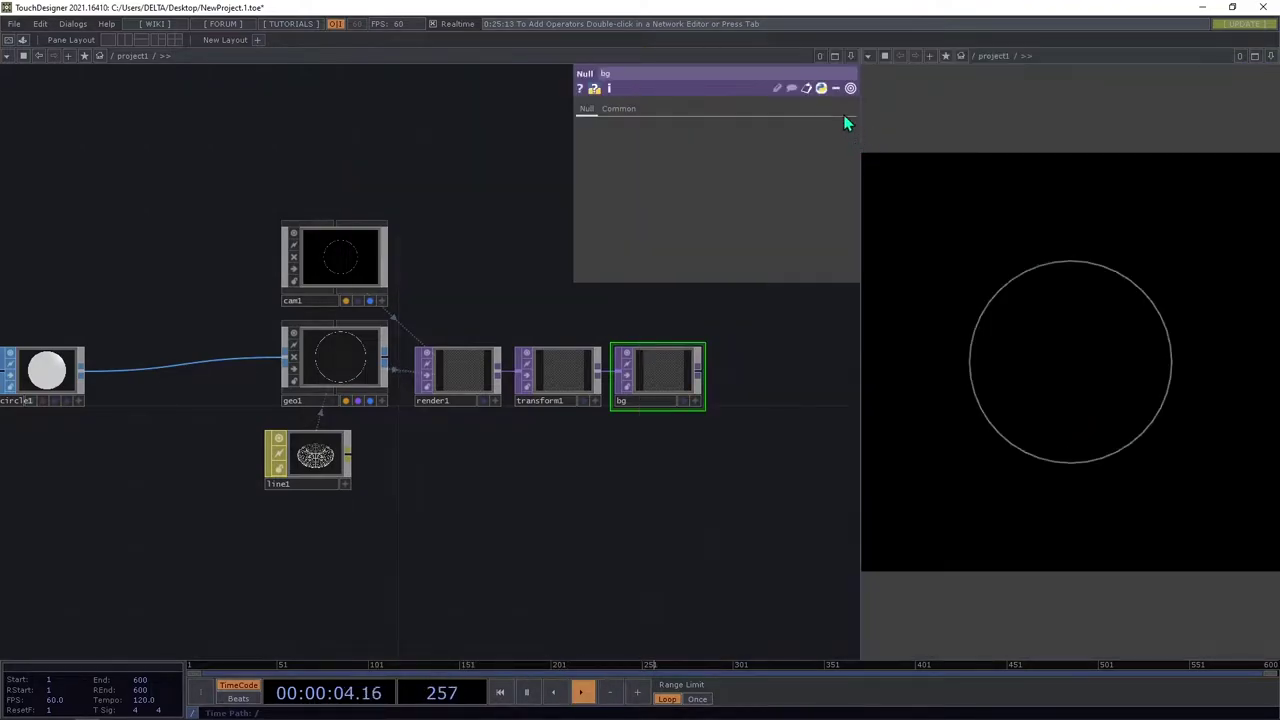
Switch to Processing, run the P_2_1_2_01 sketch, re-randomize its circle positions repeatedly, and close the sketch window
key(alt+Tab)
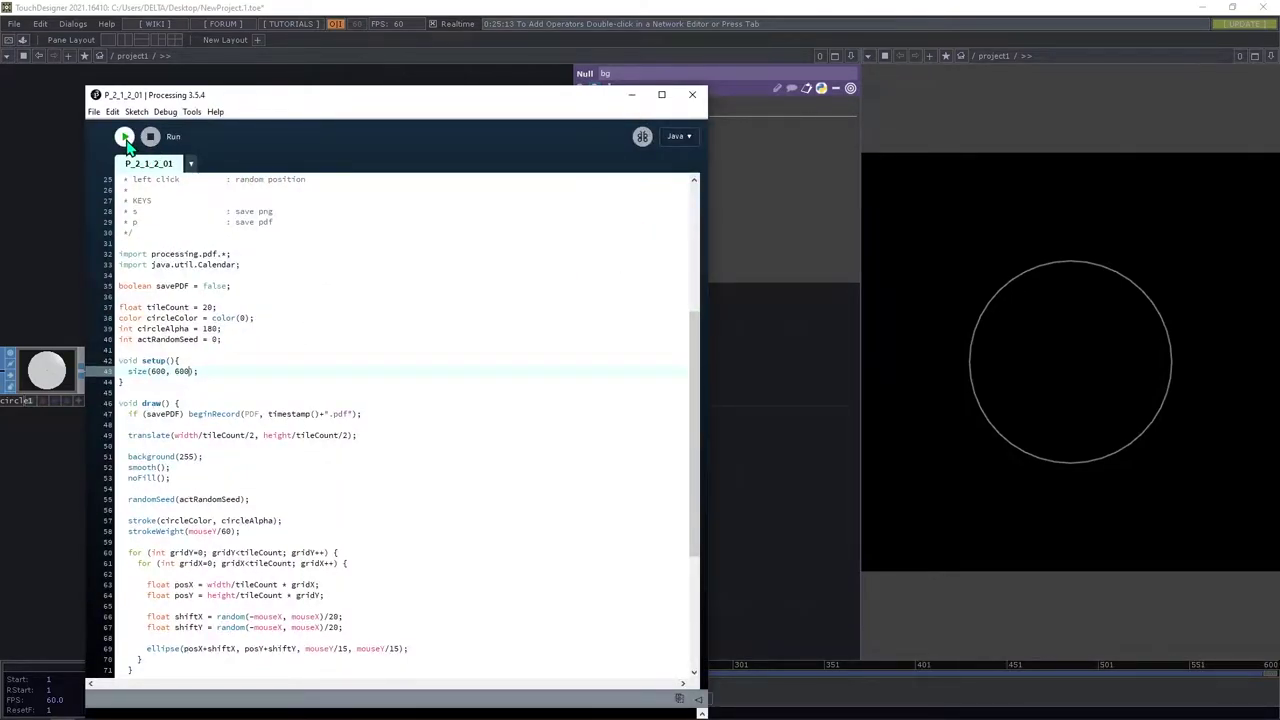
click(124, 138)
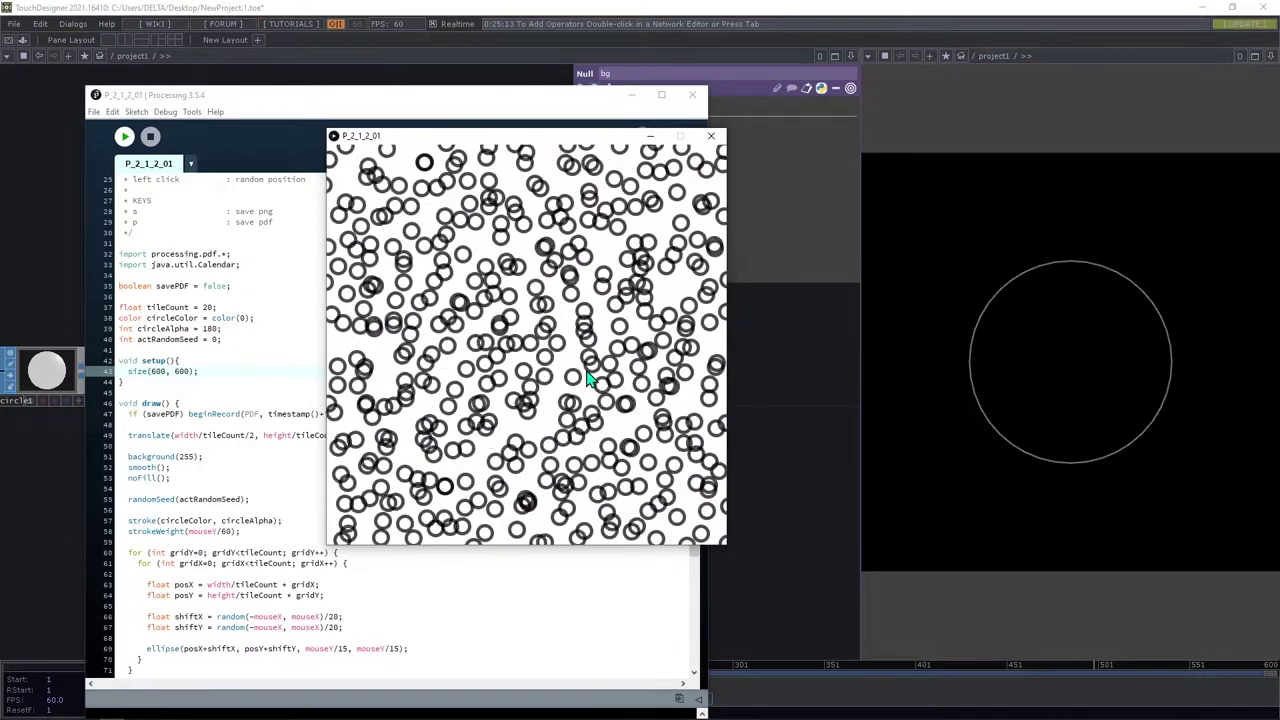
click(590, 378)
click(590, 378)
click(590, 378)
click(590, 378)
click(590, 378)
click(590, 378)
click(590, 378)
click(590, 378)
click(590, 378)
click(590, 378)
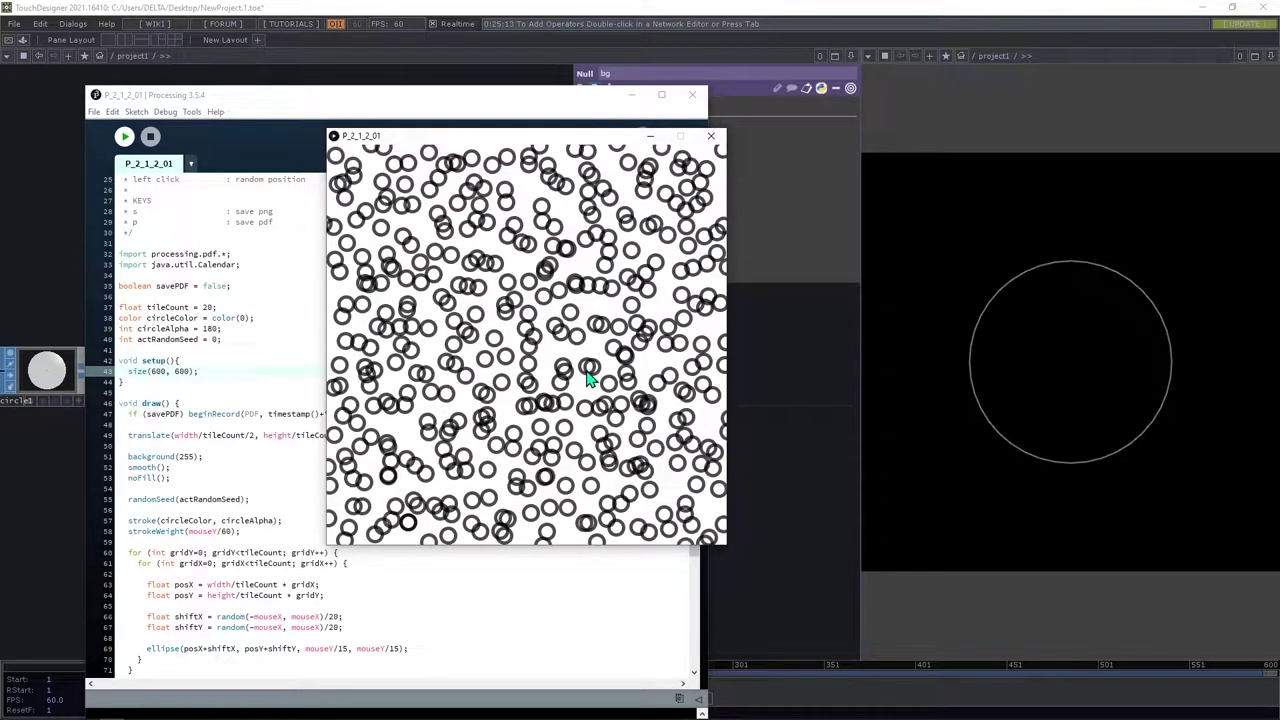
click(712, 137)
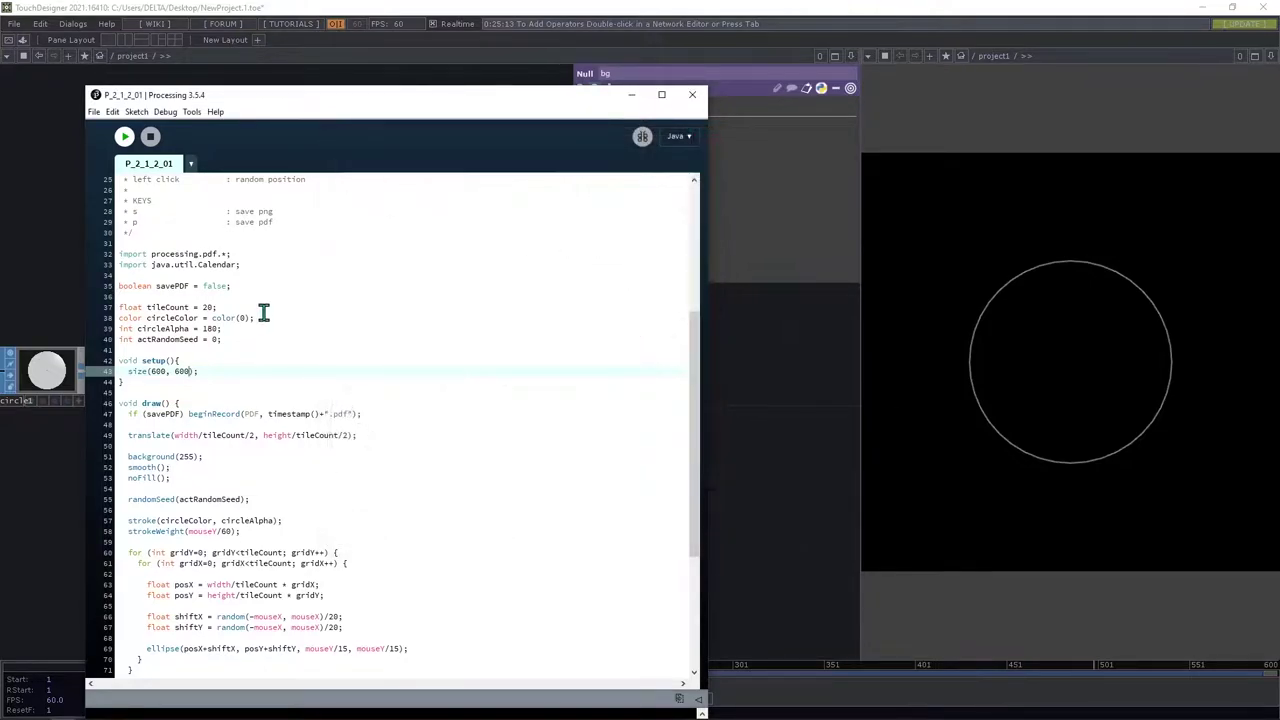
Return to TouchDesigner and set the Transform TOP's background color to 1, 1, 1, 1 with Comp Over Background Color on
click(17, 486)
click(588, 380)
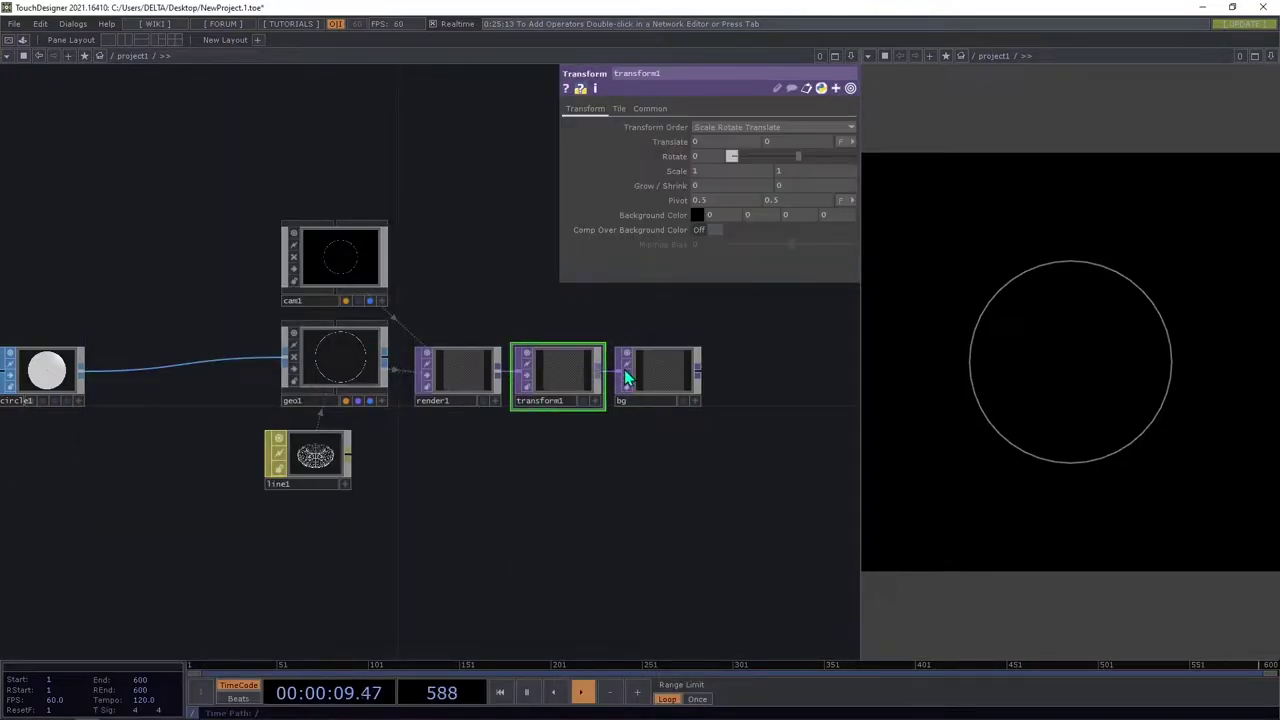
click(710, 216)
text(1)
click(756, 215)
text(1)
key(Tab)
text(1)
key(Tab)
click(717, 230)
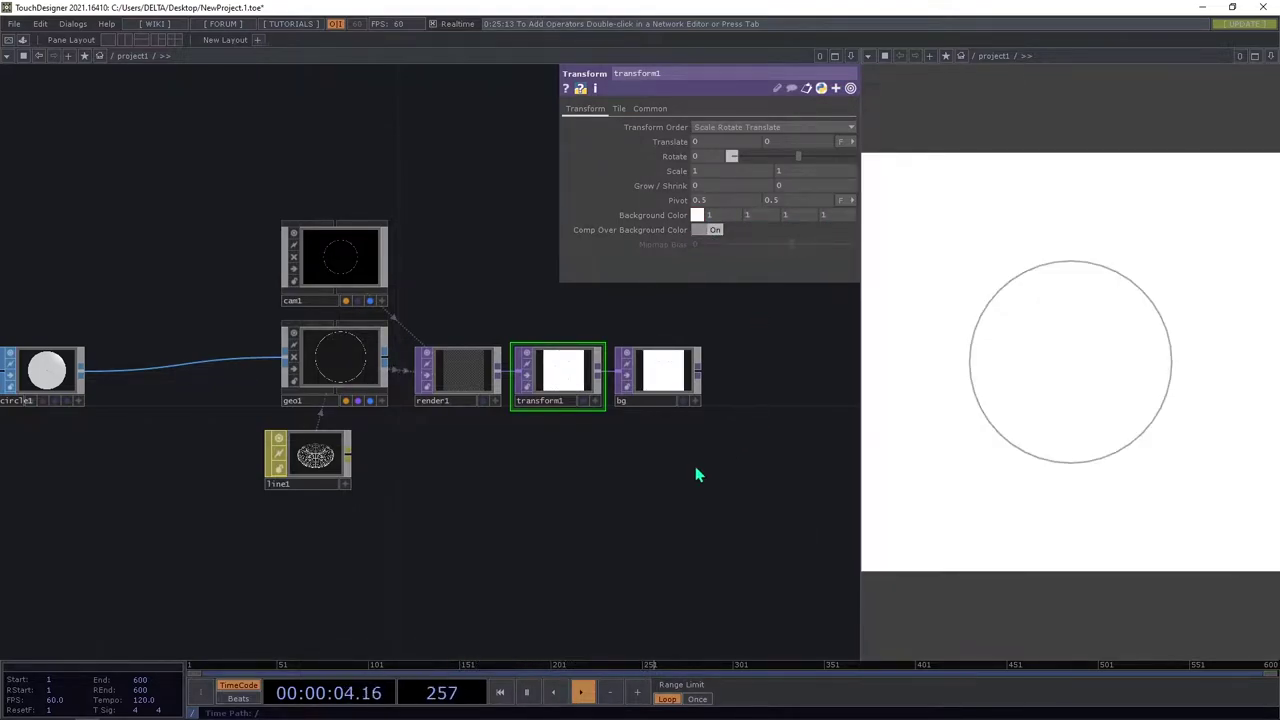
Move the Circle SOP farther away from the geometry component to make room in the network
drag(668, 494, 819, 472)
drag(226, 423, 436, 436)
drag(360, 363, 110, 364)
Add a Constant CHOP above the circle and define a channel tileCount with the value 20
scroll(200, 365, up, 2)
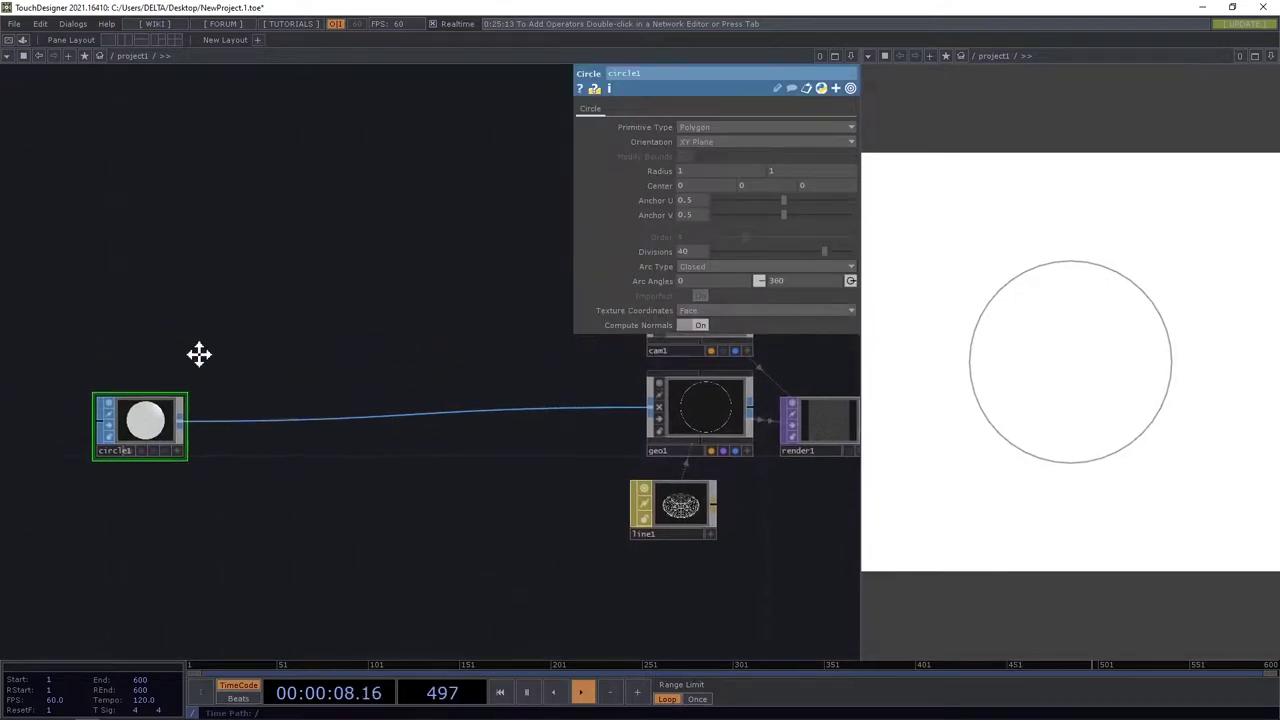
scroll(200, 365, up, 1)
double_click(134, 331)
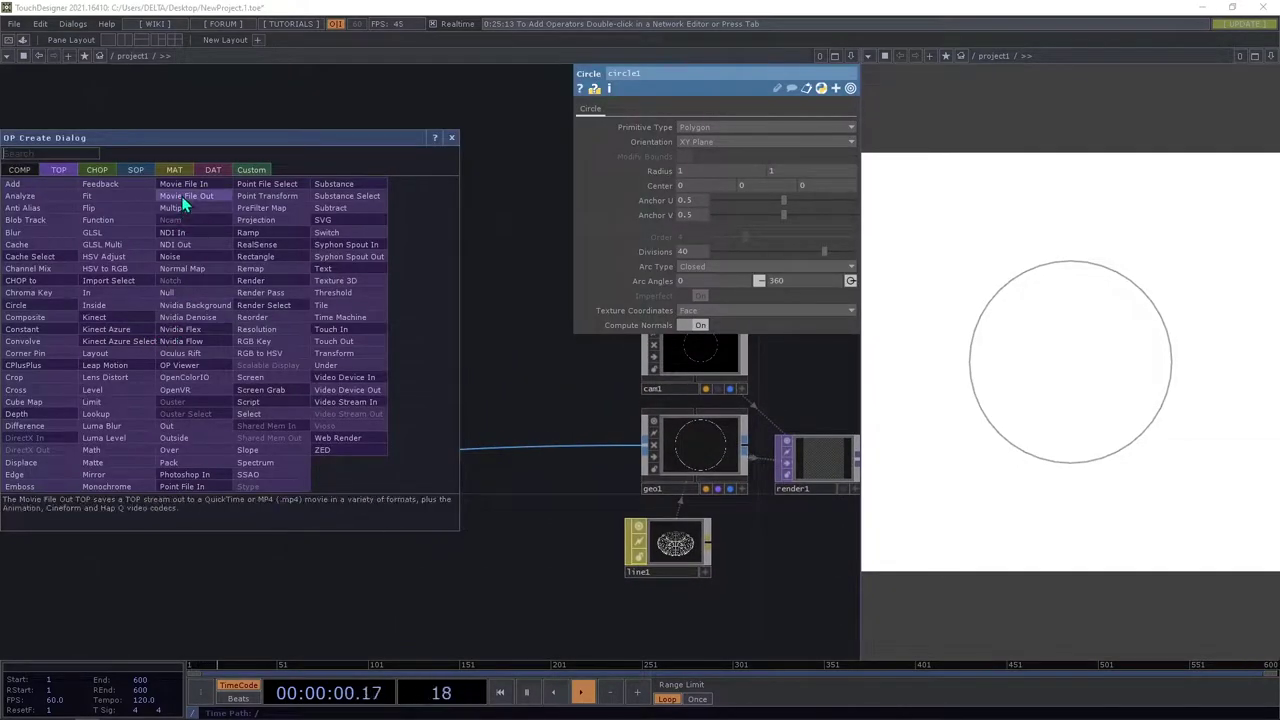
click(97, 170)
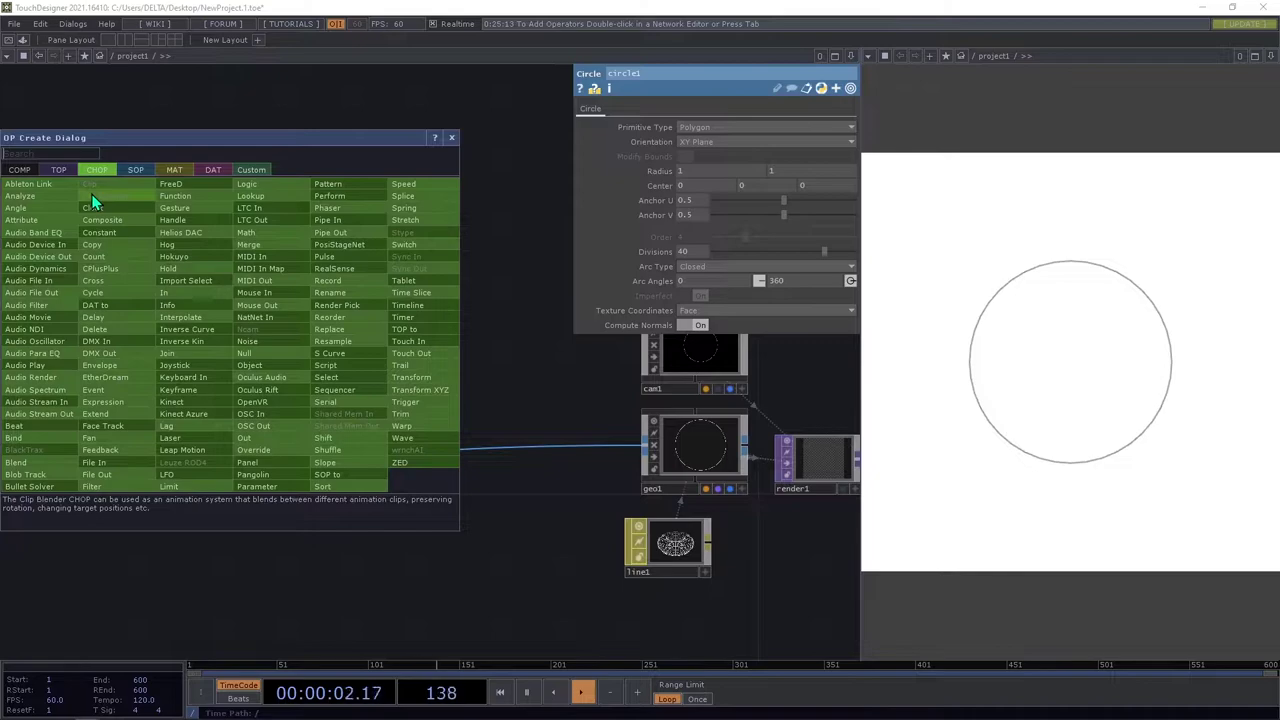
click(113, 232)
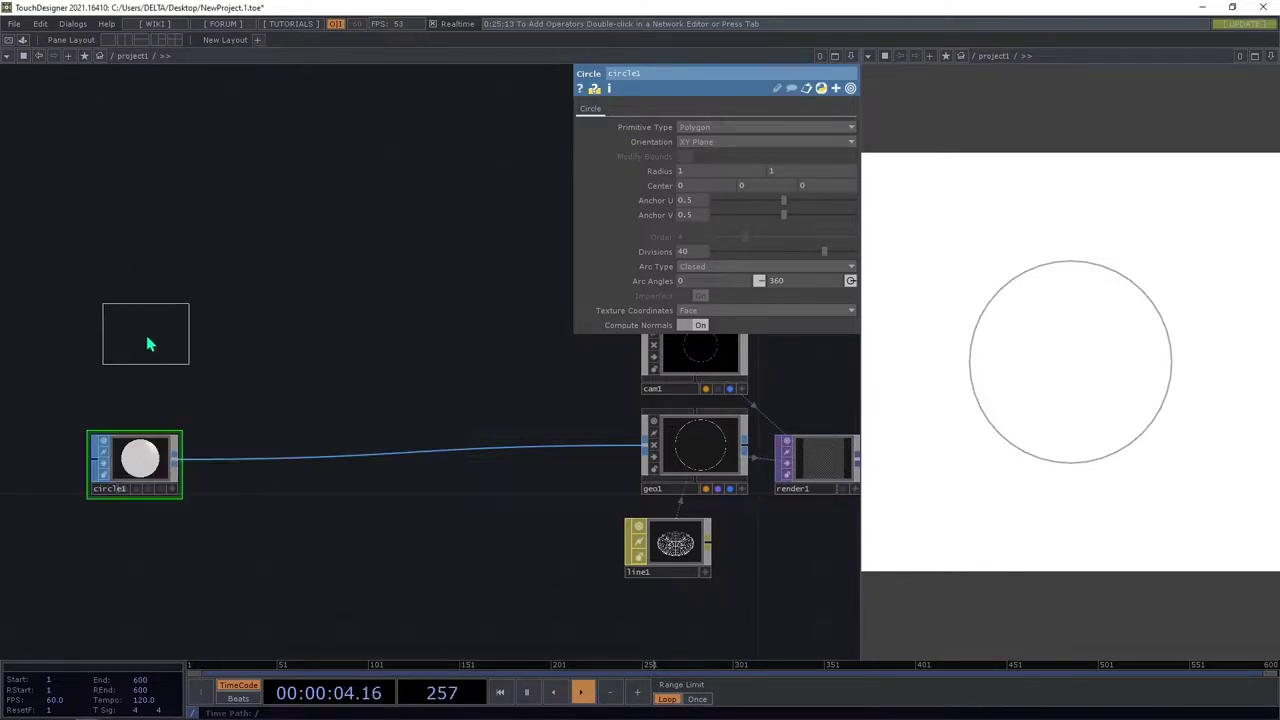
click(130, 355)
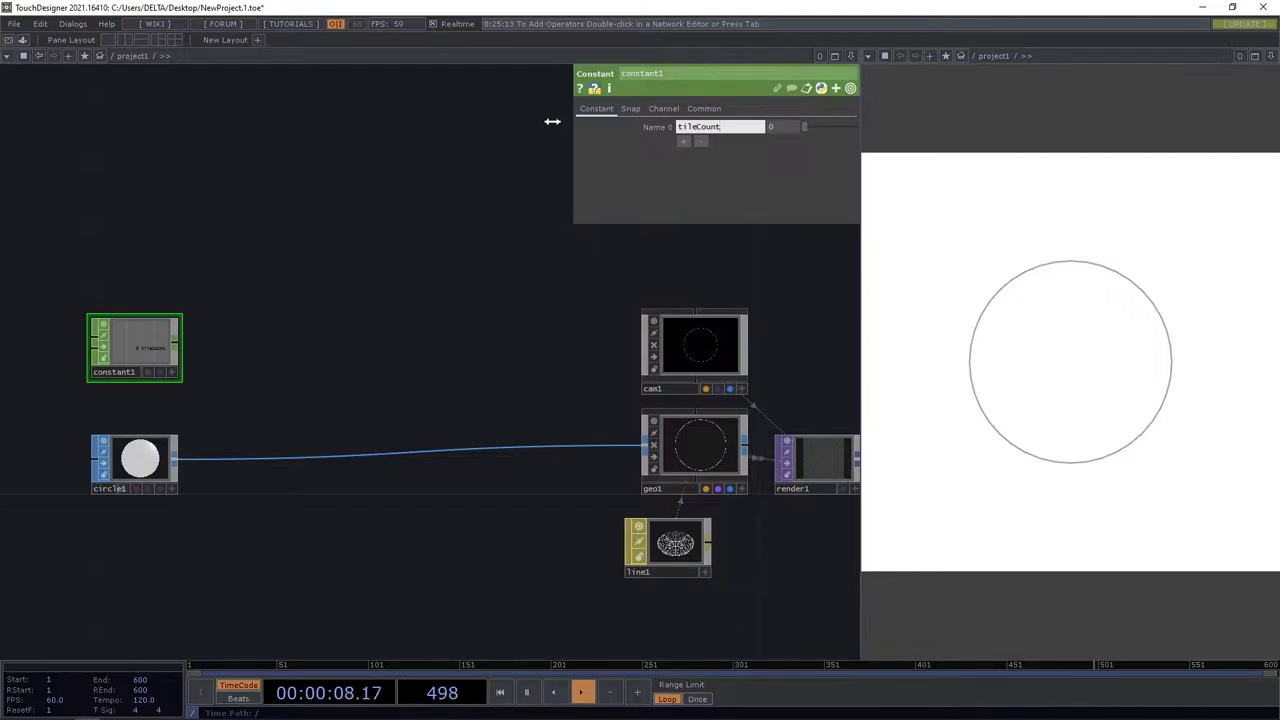
key(Return)
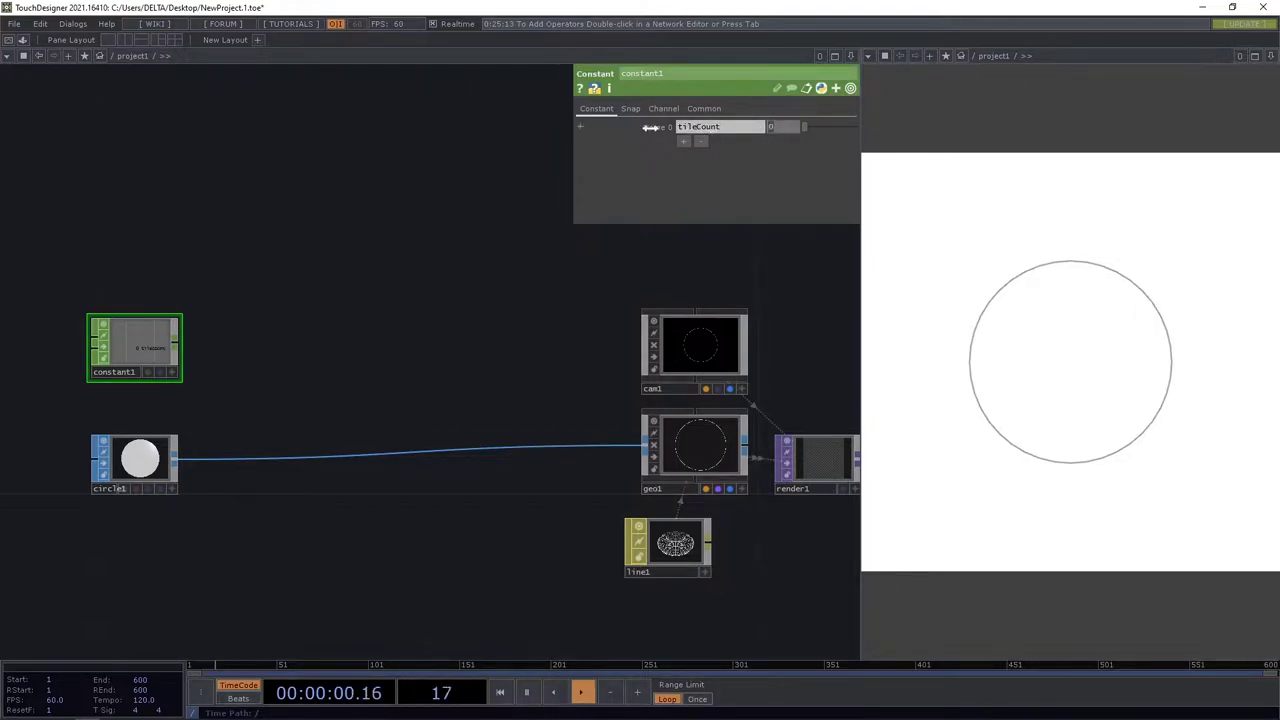
key(Return)
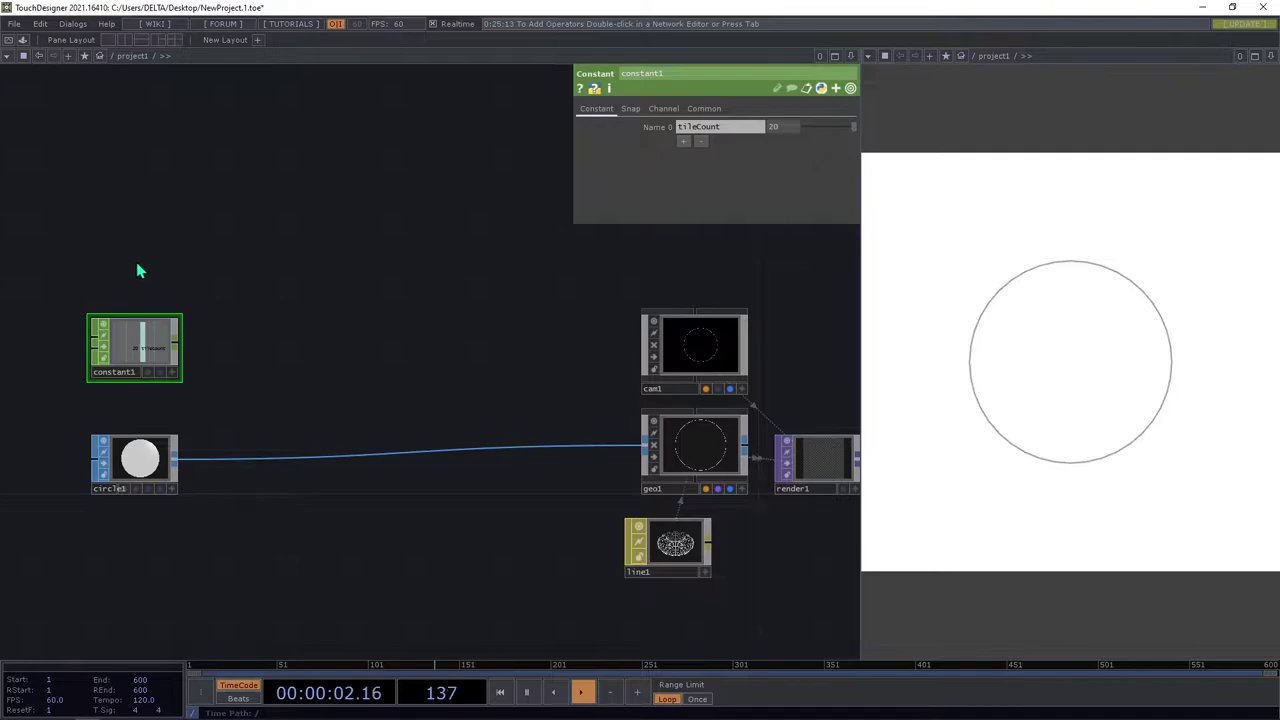
Add a Panel CHOP above the Constant CHOP
key(Tab)
text(pa)
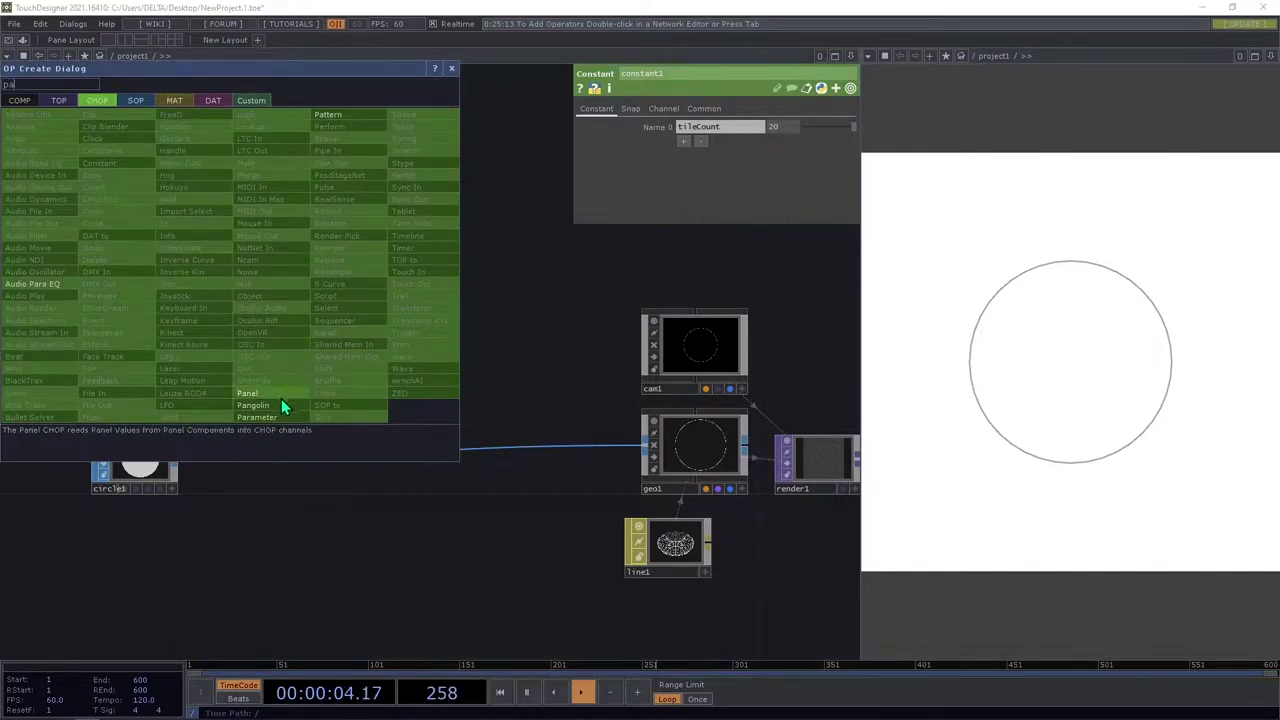
click(279, 397)
click(135, 288)
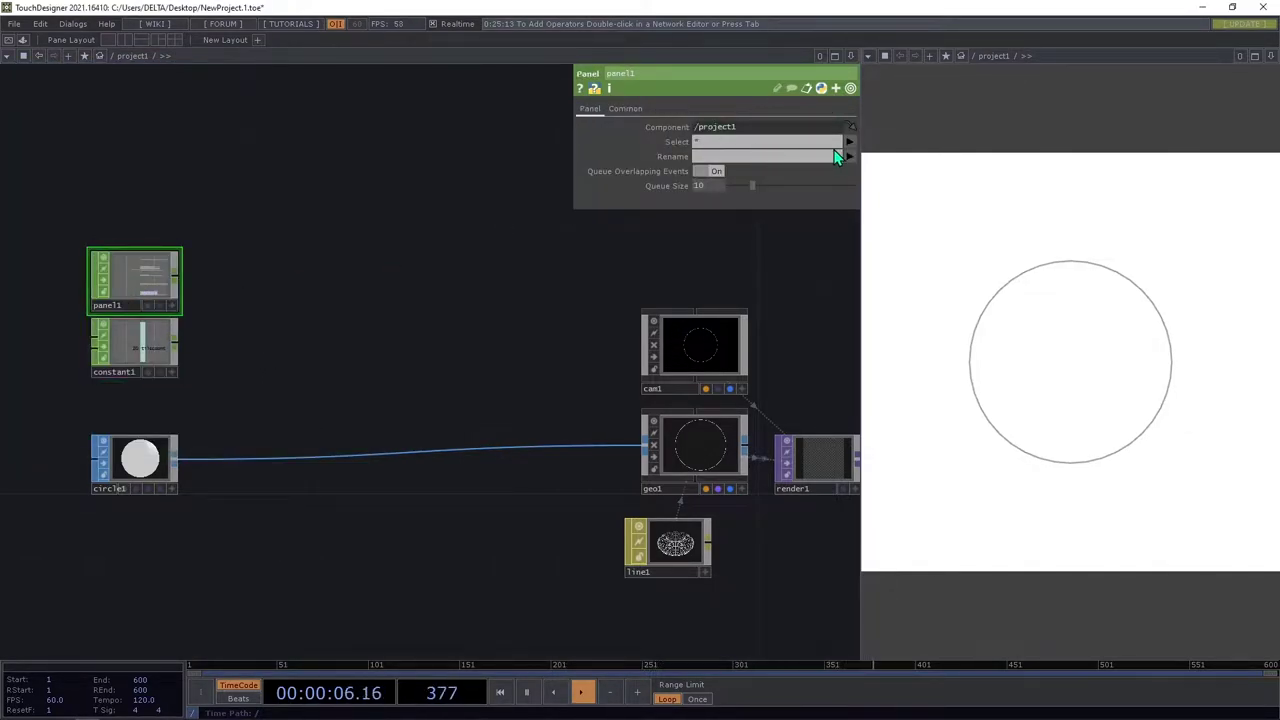
Limit the Panel CHOP to the select, insideu and insidev channels and space it from the Constant CHOP
click(850, 146)
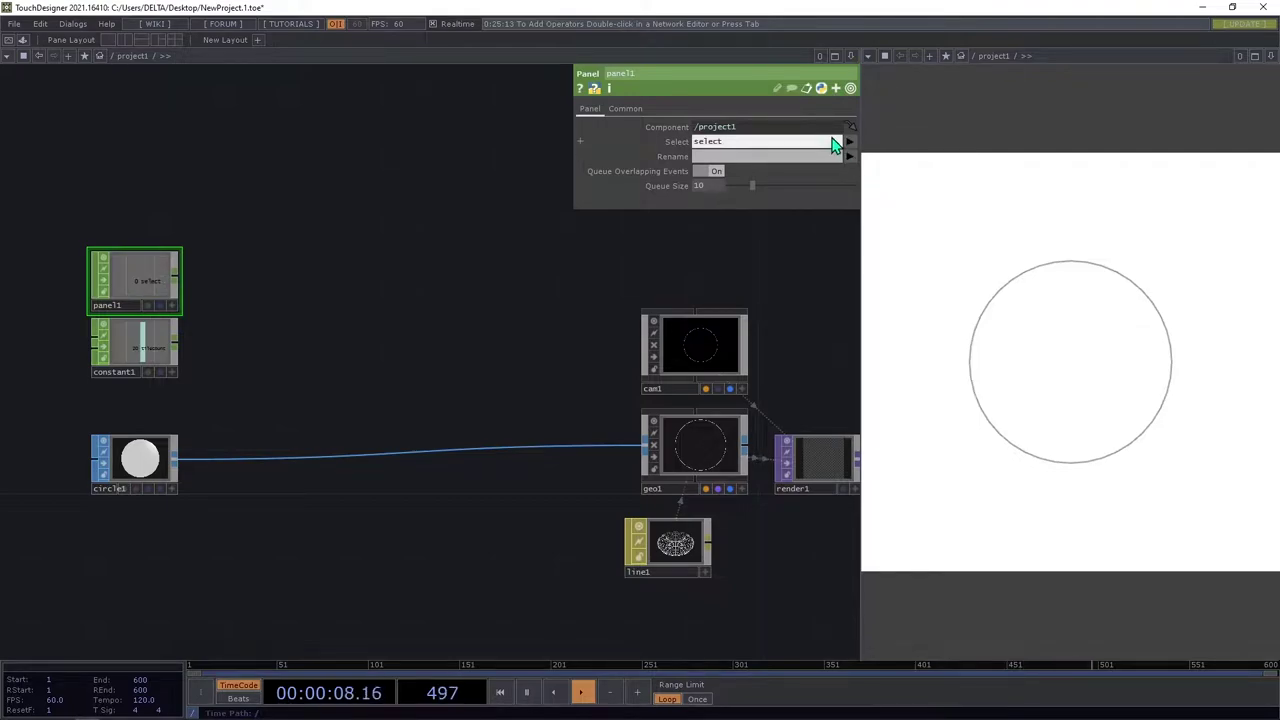
click(873, 168)
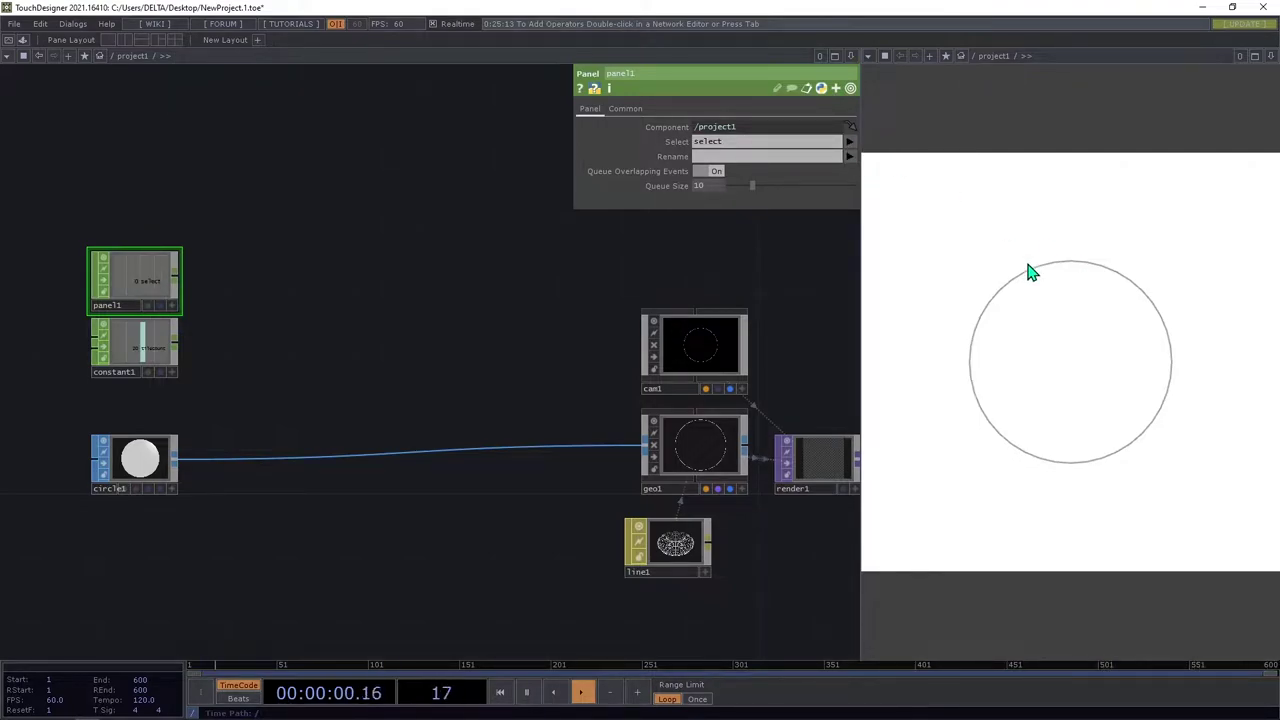
drag(156, 276, 156, 259)
click(850, 143)
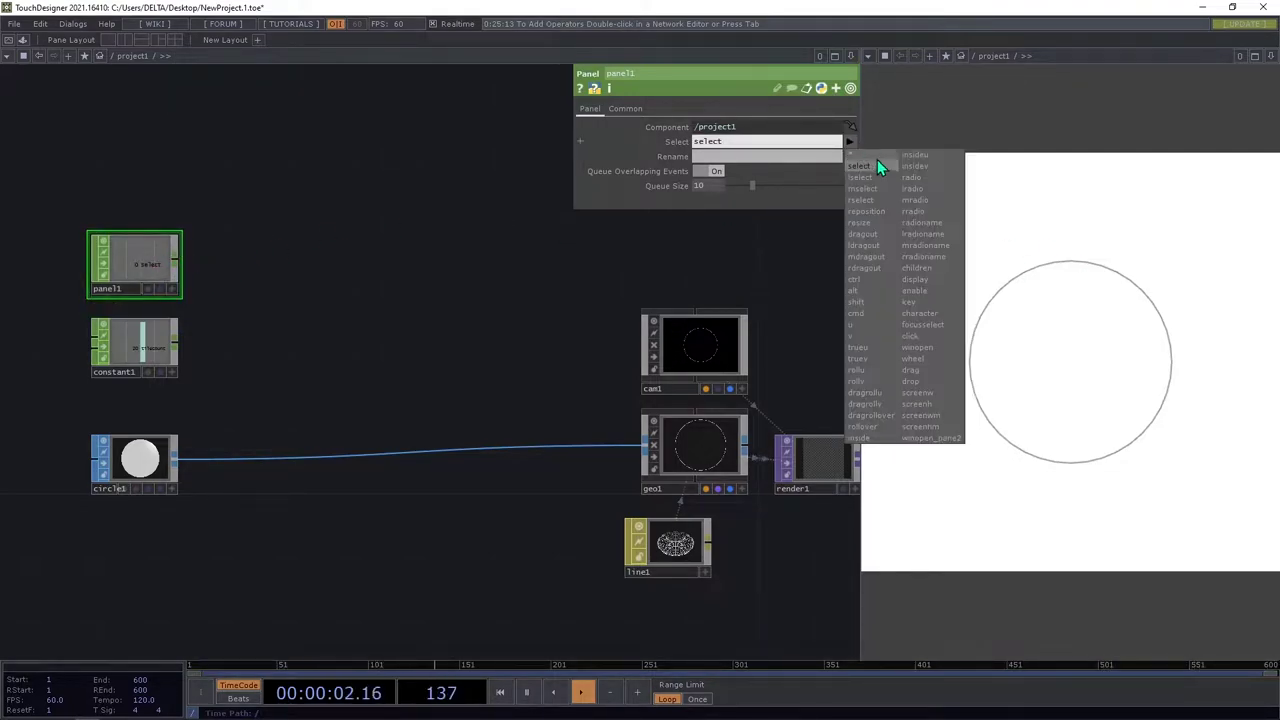
click(912, 156)
click(850, 143)
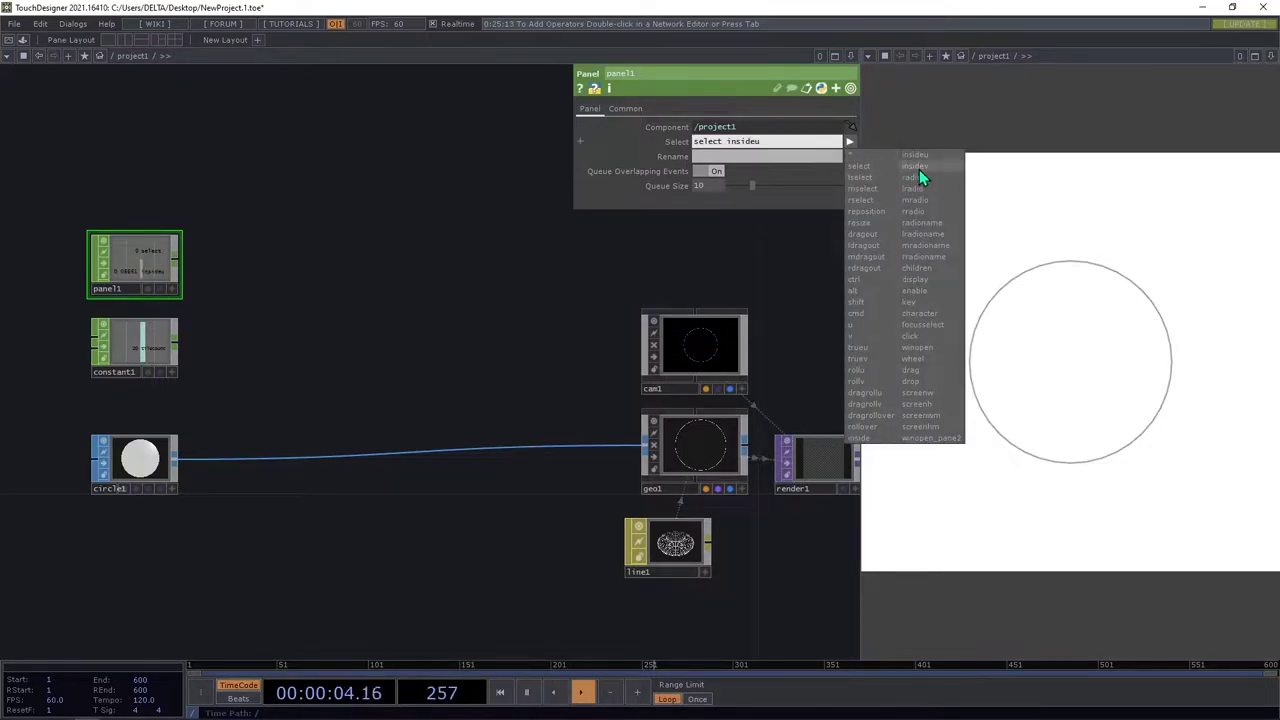
click(914, 167)
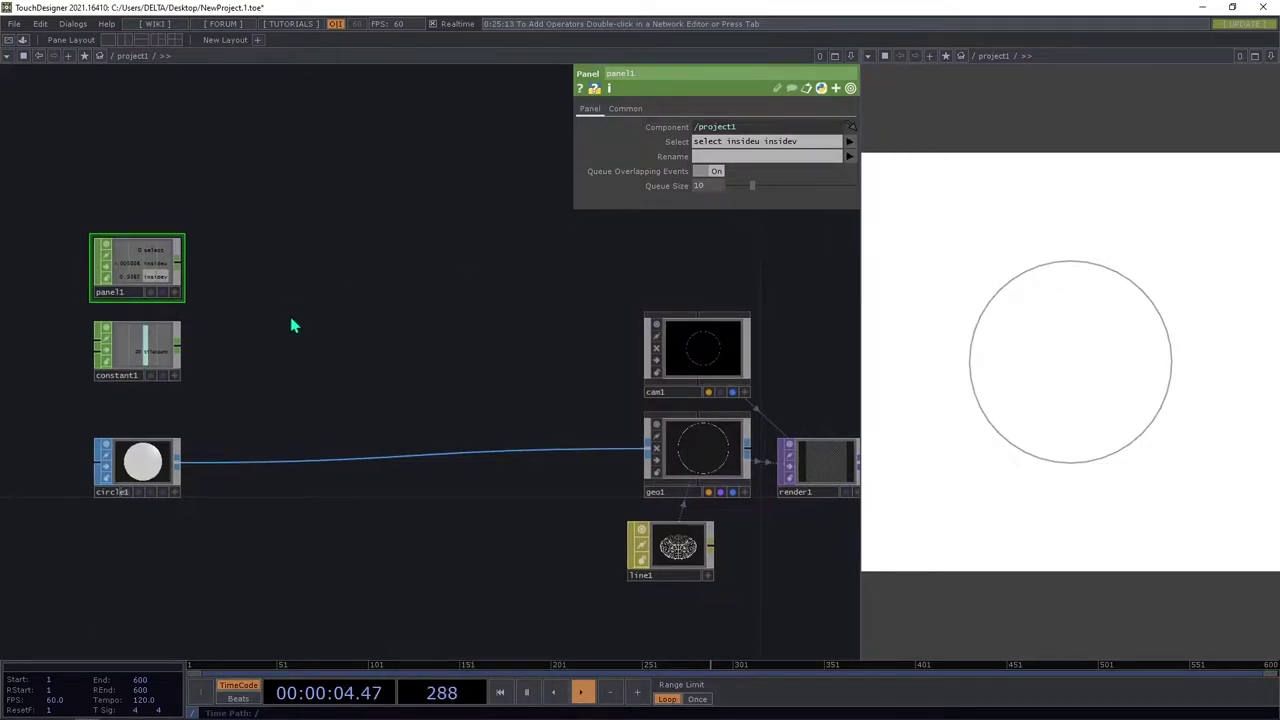
Append a Select CHOP to the Panel CHOP's output and duplicate it below
right_click(186, 266)
text(se)
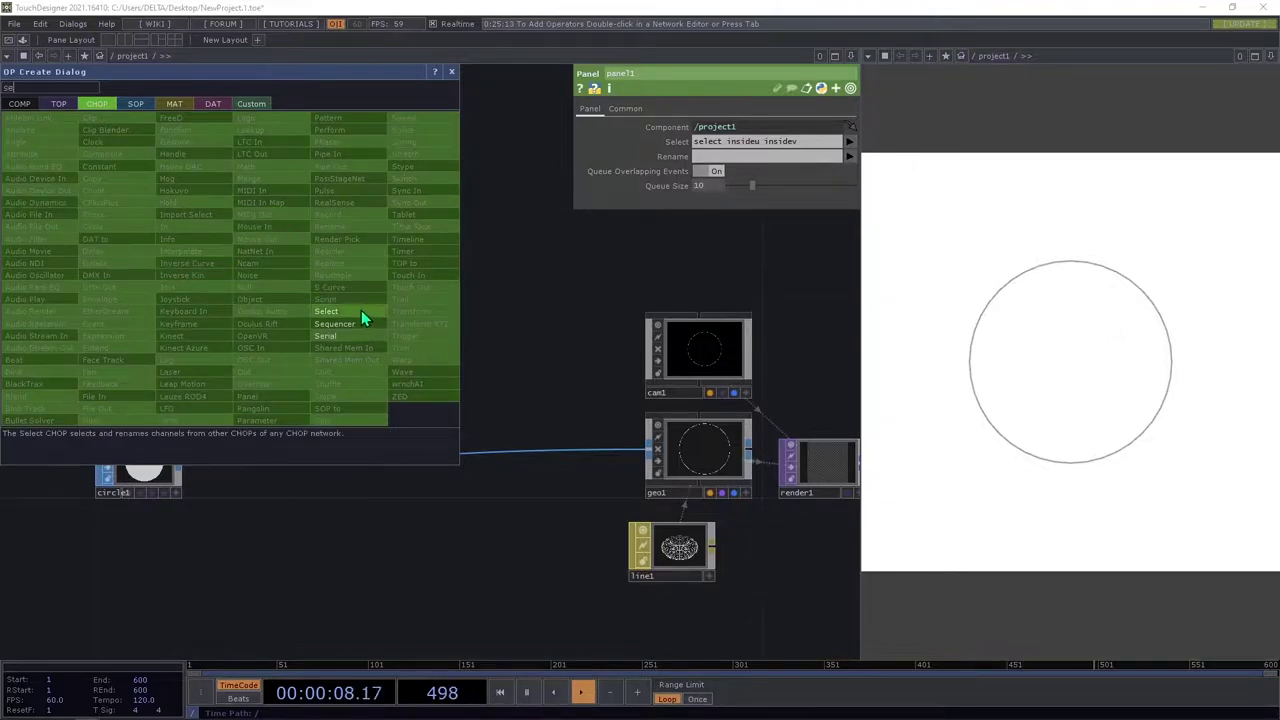
click(361, 312)
click(240, 206)
key(ctrl+c)
key(ctrl+v)
Have the first Select CHOP pick the select channel and rename it to seed
click(847, 147)
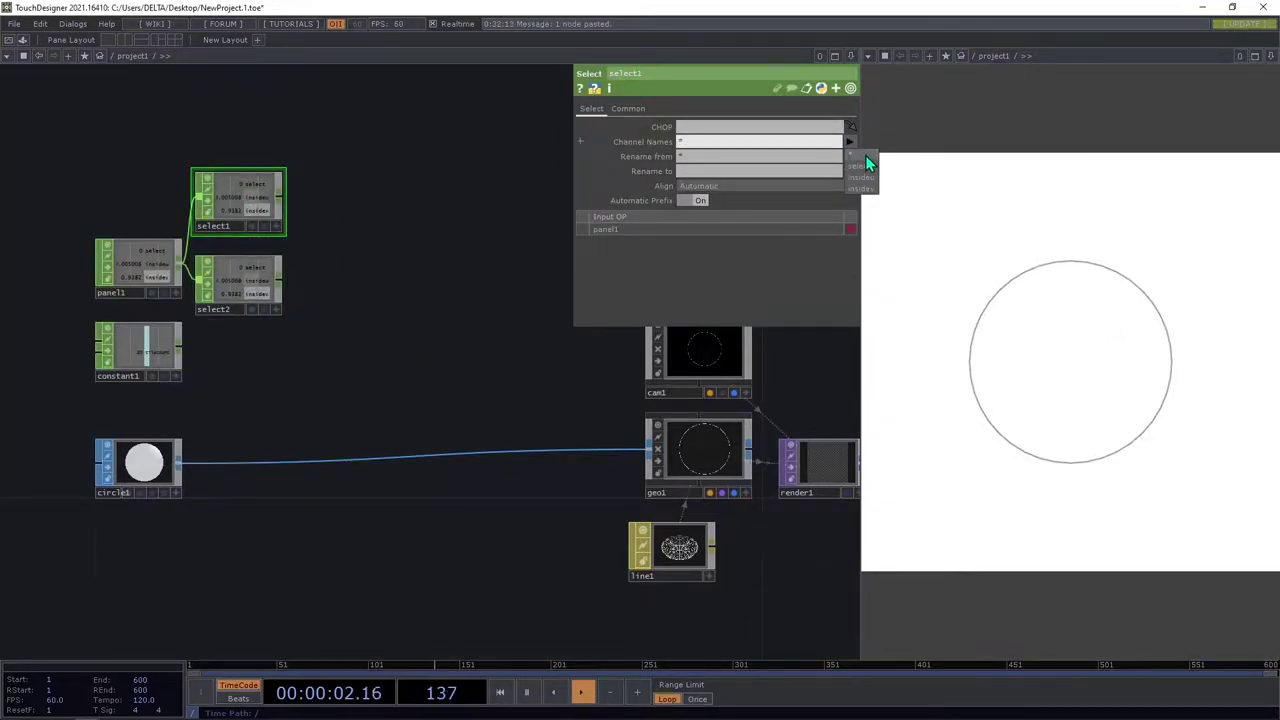
click(810, 156)
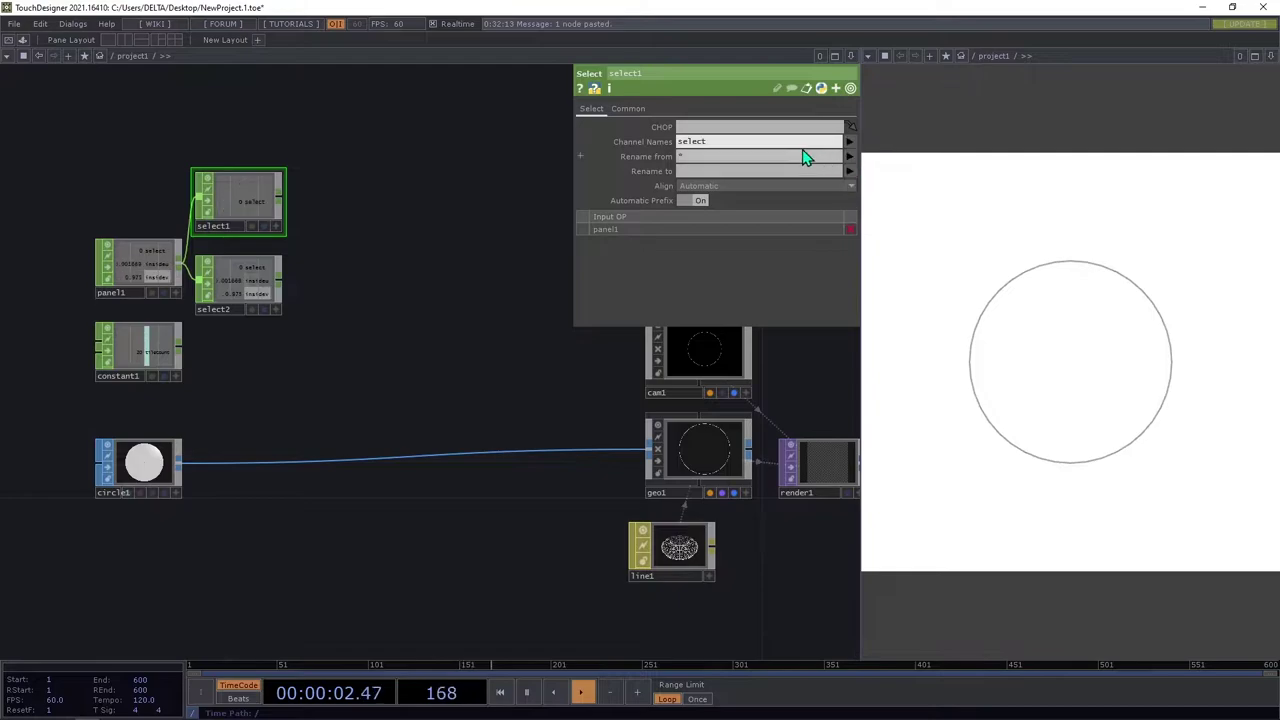
click(718, 172)
text(seed)
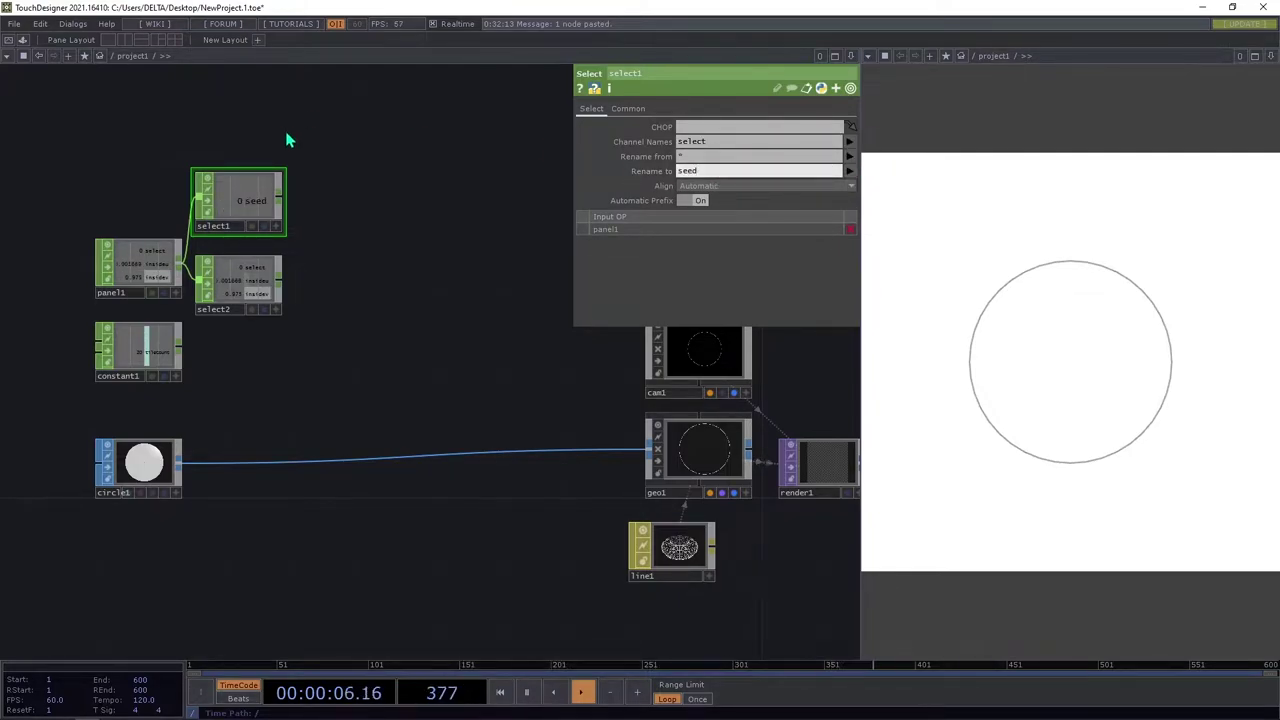
Append a Count CHOP to the output of the seed Select CHOP
click(281, 200)
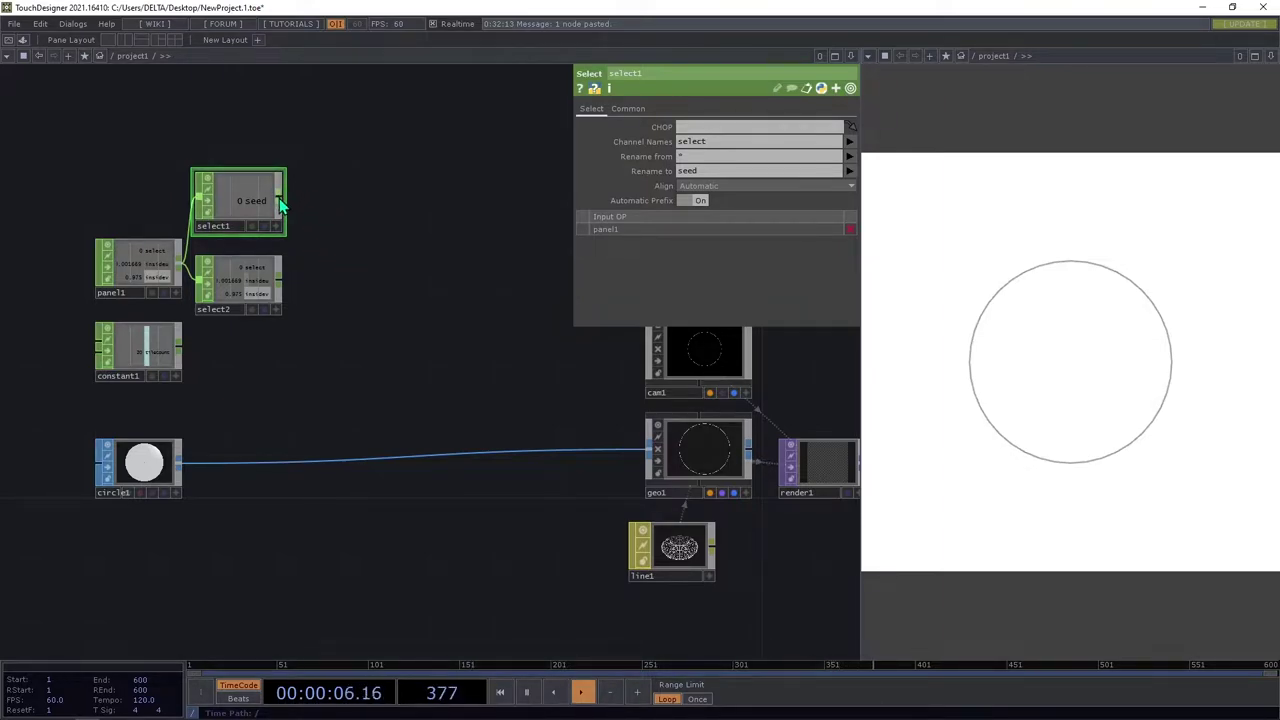
click(278, 199)
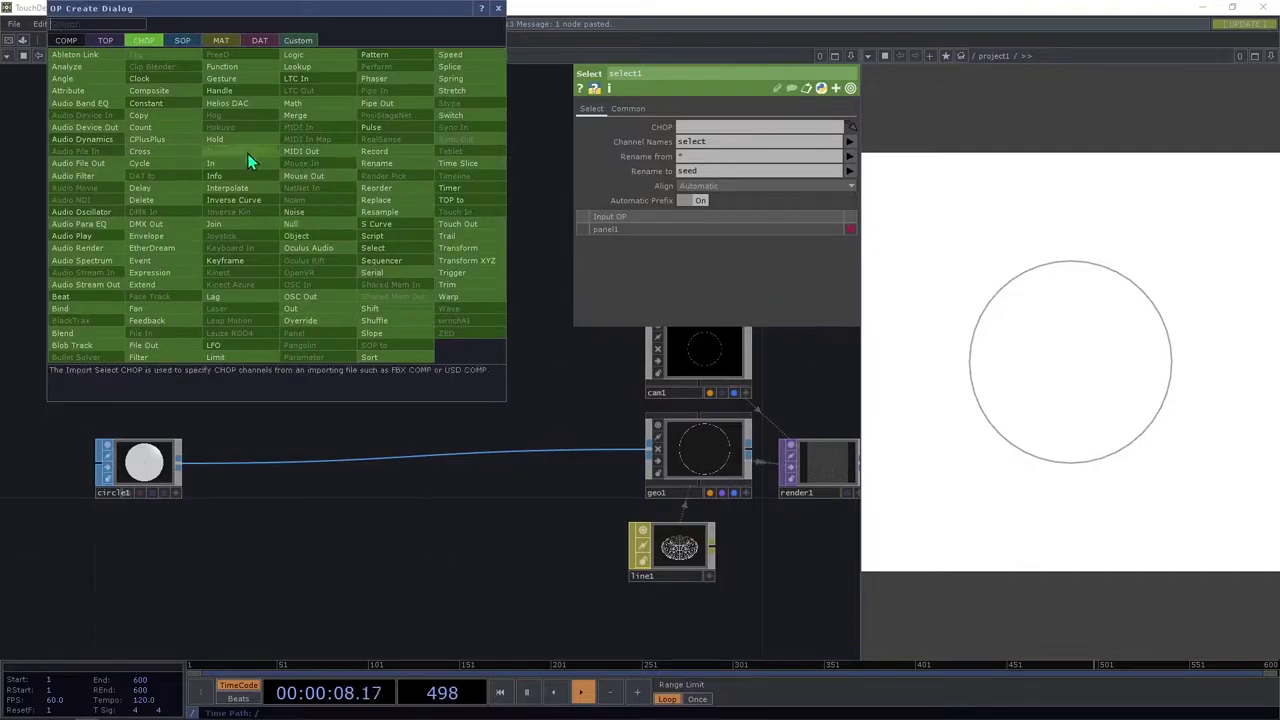
click(175, 128)
click(338, 200)
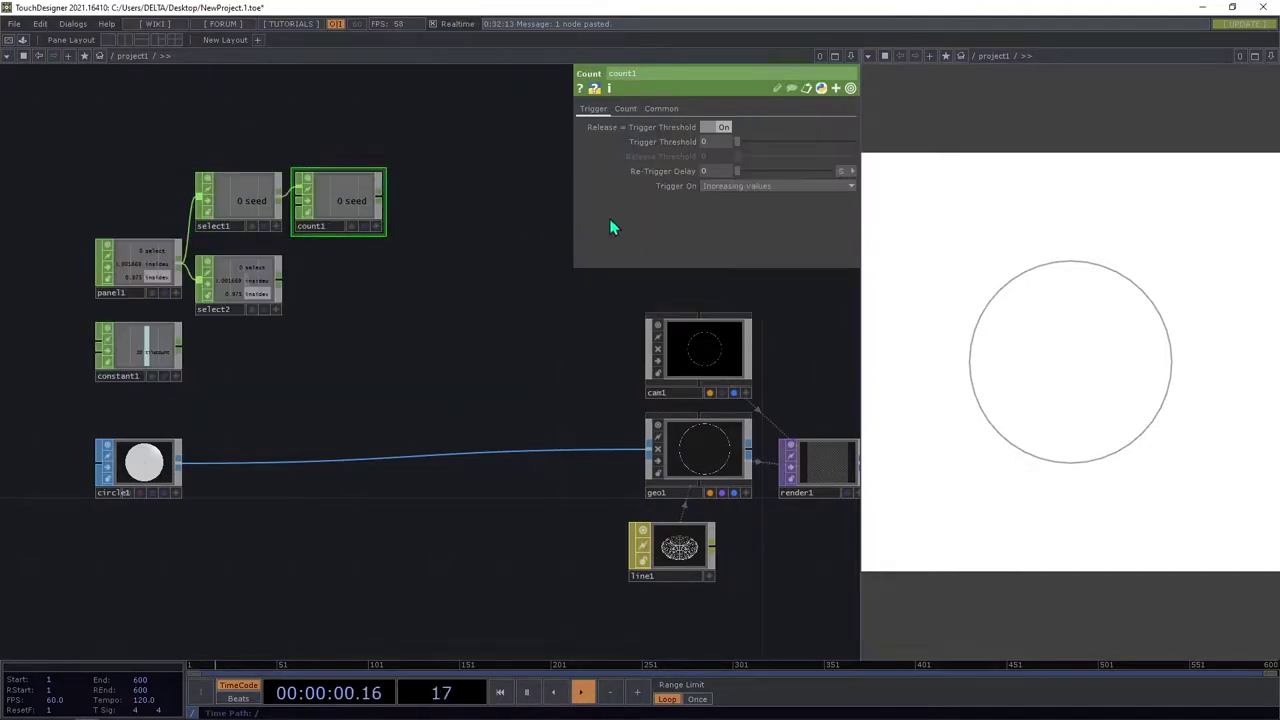
Append a Merge CHOP to the Count CHOP's output and place it level with the second Select CHOP
click(379, 200)
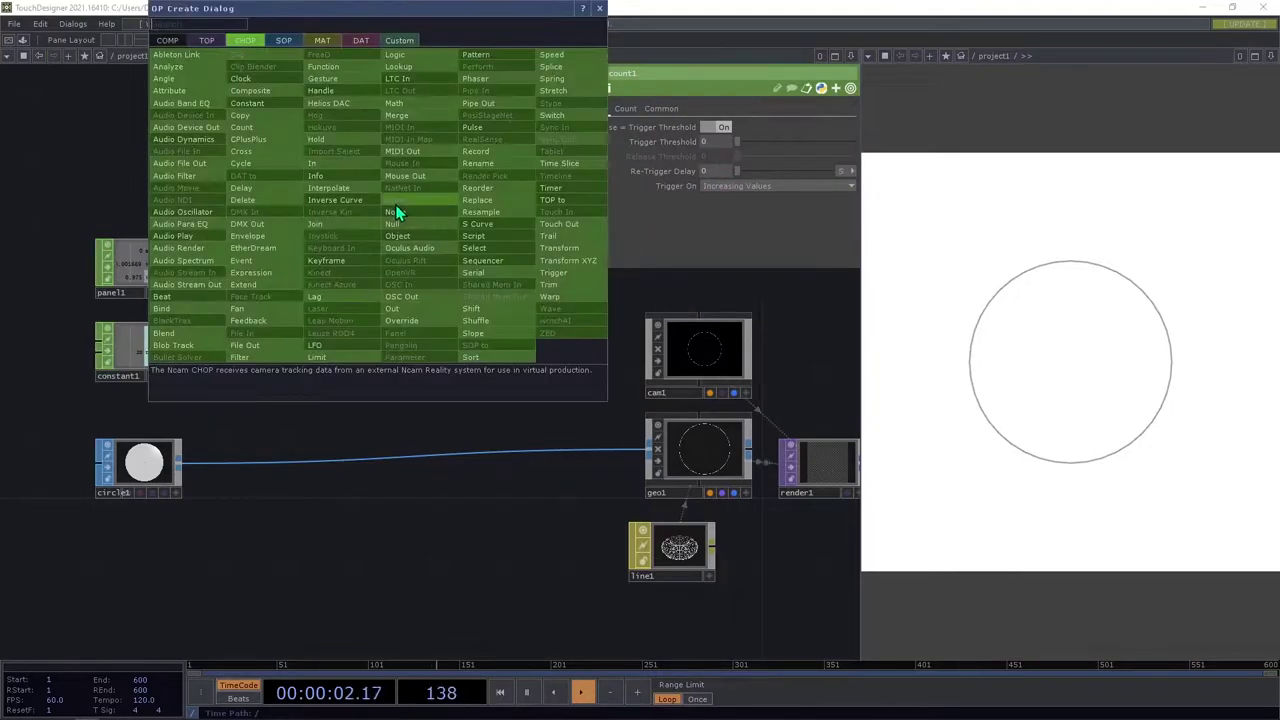
text(mer)
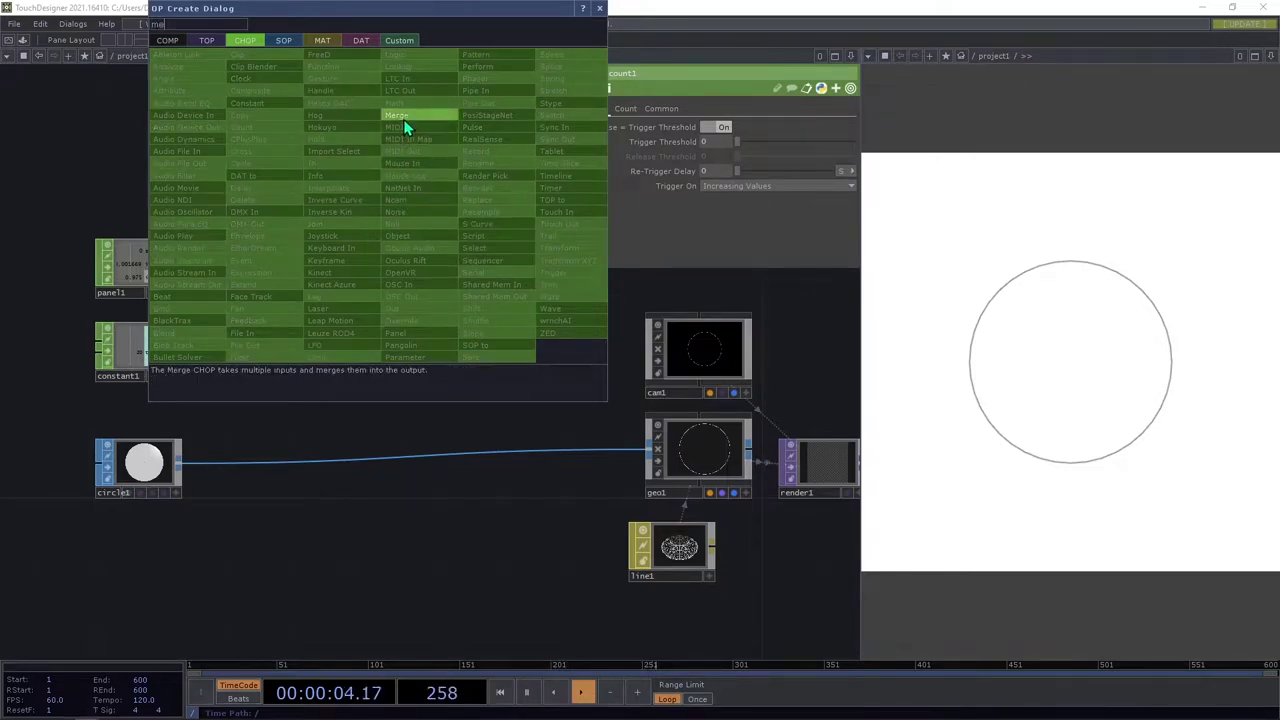
click(404, 117)
click(442, 338)
drag(436, 328, 423, 279)
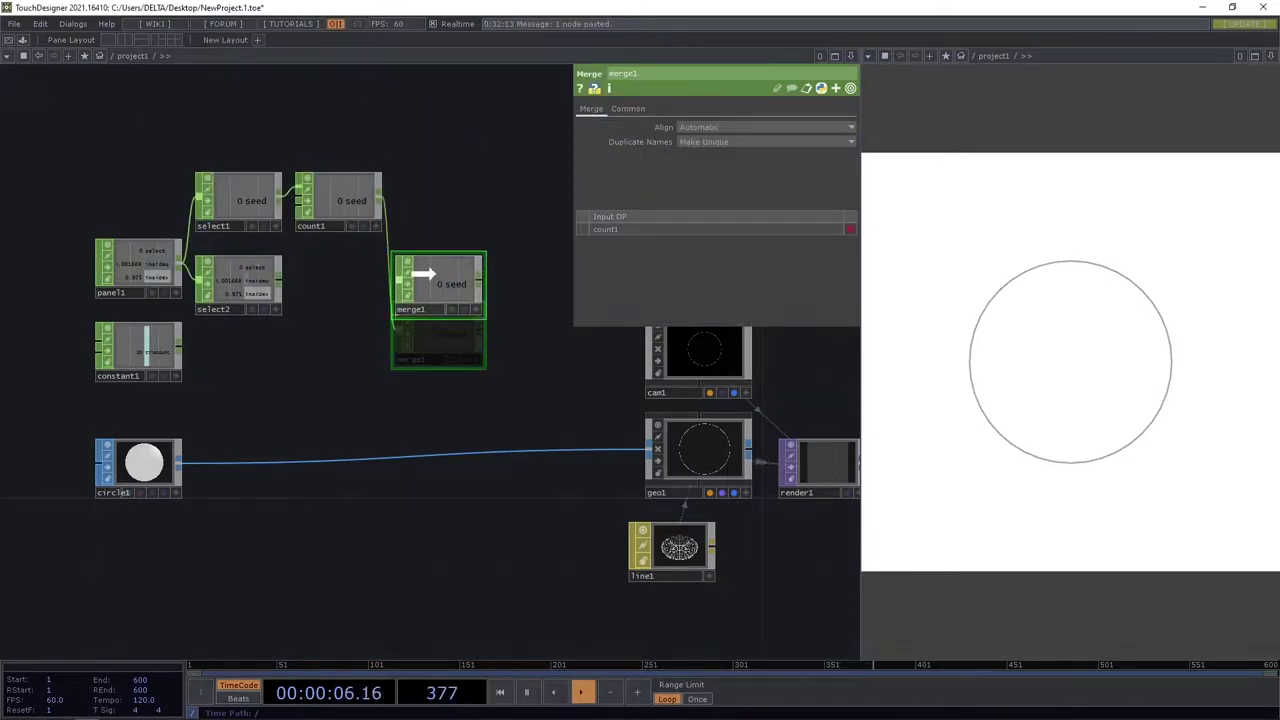
Append a Null CHOP to the Merge CHOP's output
click(479, 282)
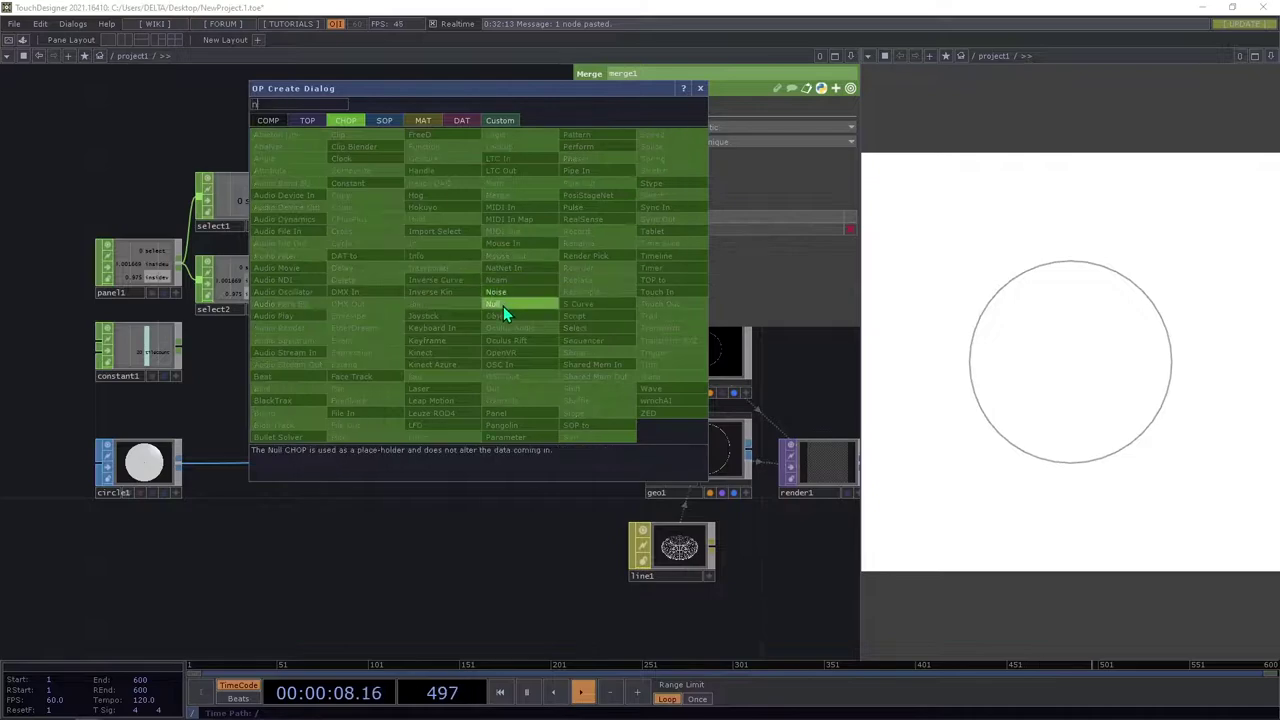
click(503, 306)
click(532, 292)
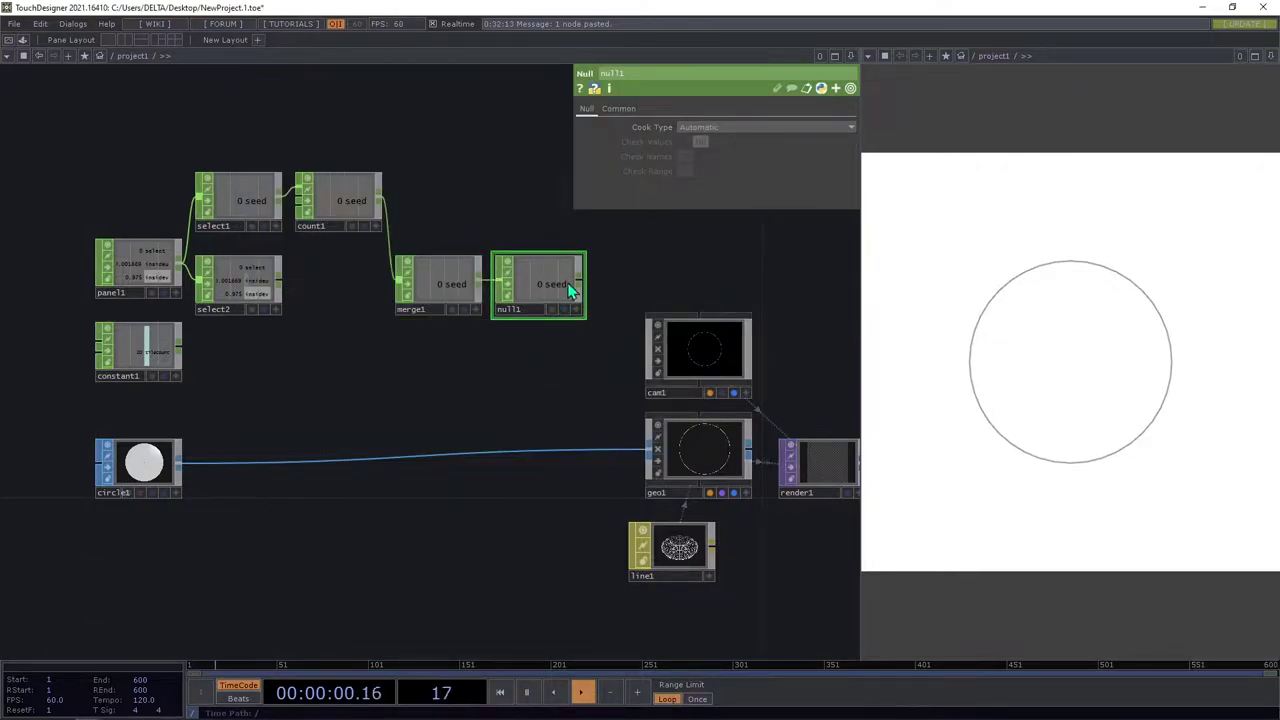
Move the Panel CHOP and both Select CHOPs away from the Count CHOP to make room for more nodes
drag(476, 384, 523, 385)
drag(348, 348, 535, 396)
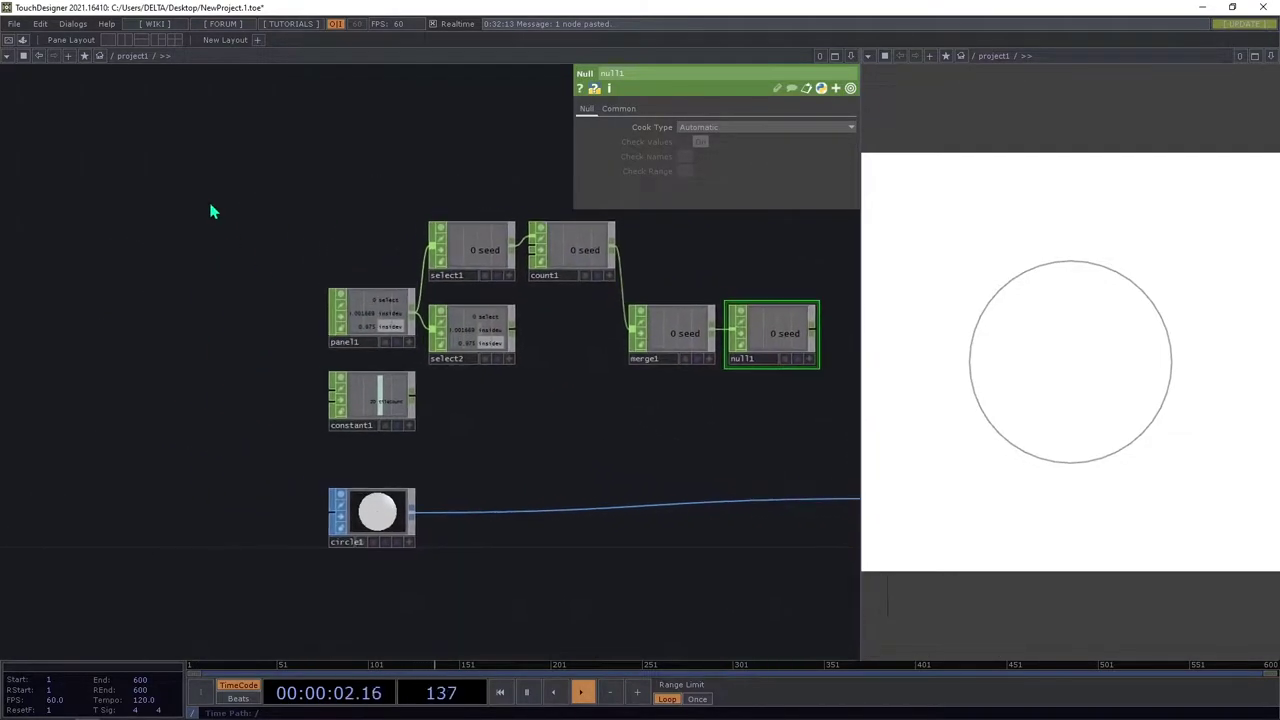
drag(208, 198, 462, 342)
drag(480, 277, 295, 273)
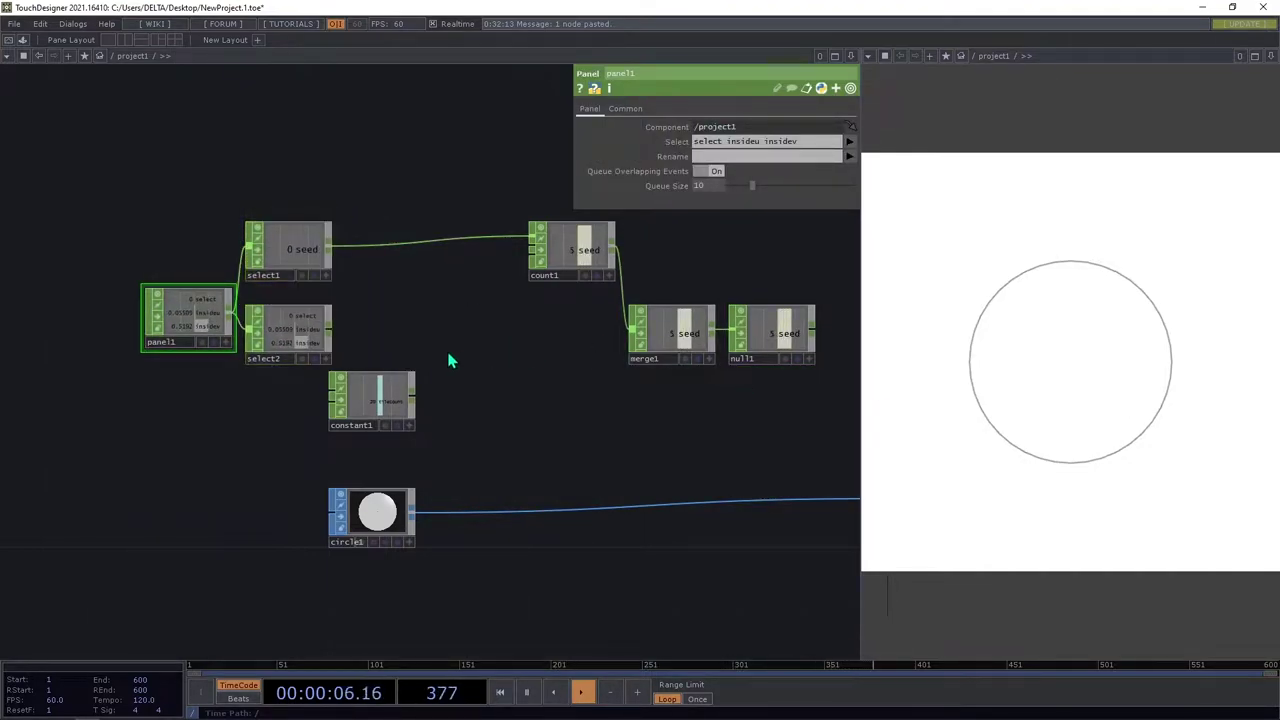
Have the second Select CHOP pick the insideu and insidev channels and rename them to mouseX and mouseY
click(300, 330)
click(849, 156)
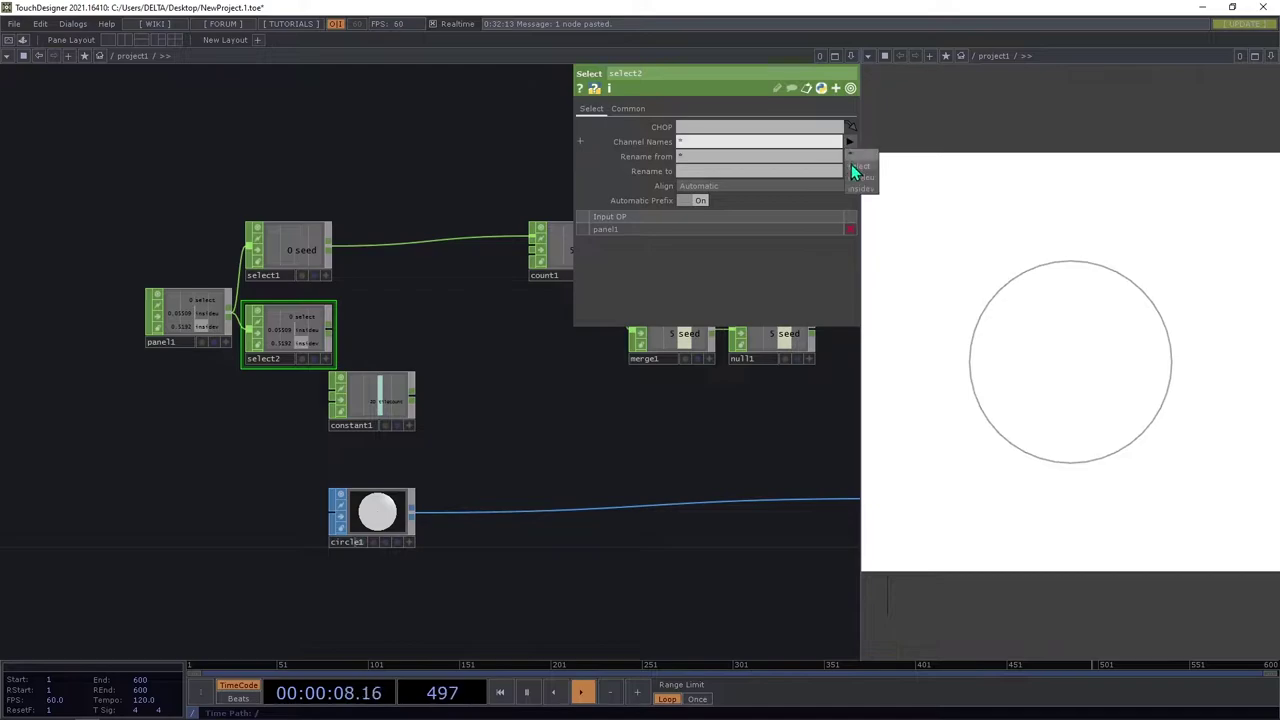
click(855, 177)
click(849, 142)
click(856, 188)
click(725, 168)
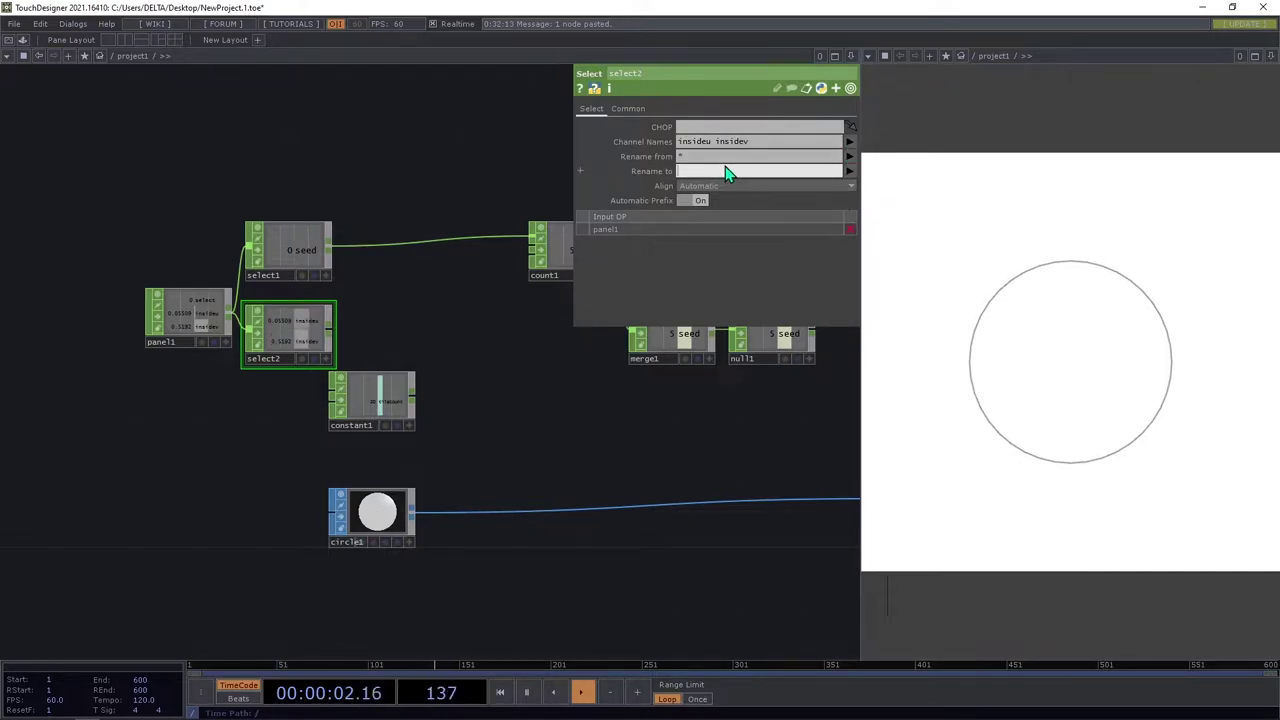
text(mouseX mouseY)
key(Return)
Append a Math CHOP to the output of the second Select CHOP
click(333, 330)
click(358, 330)
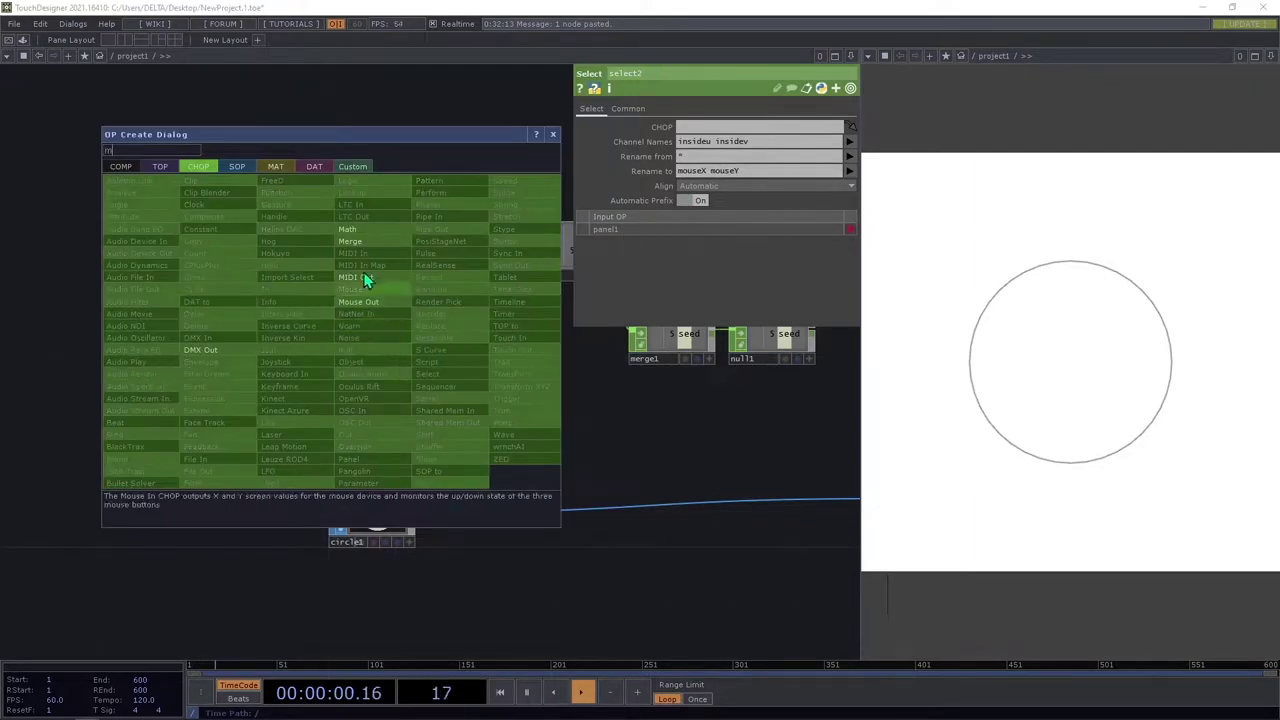
click(364, 268)
click(389, 335)
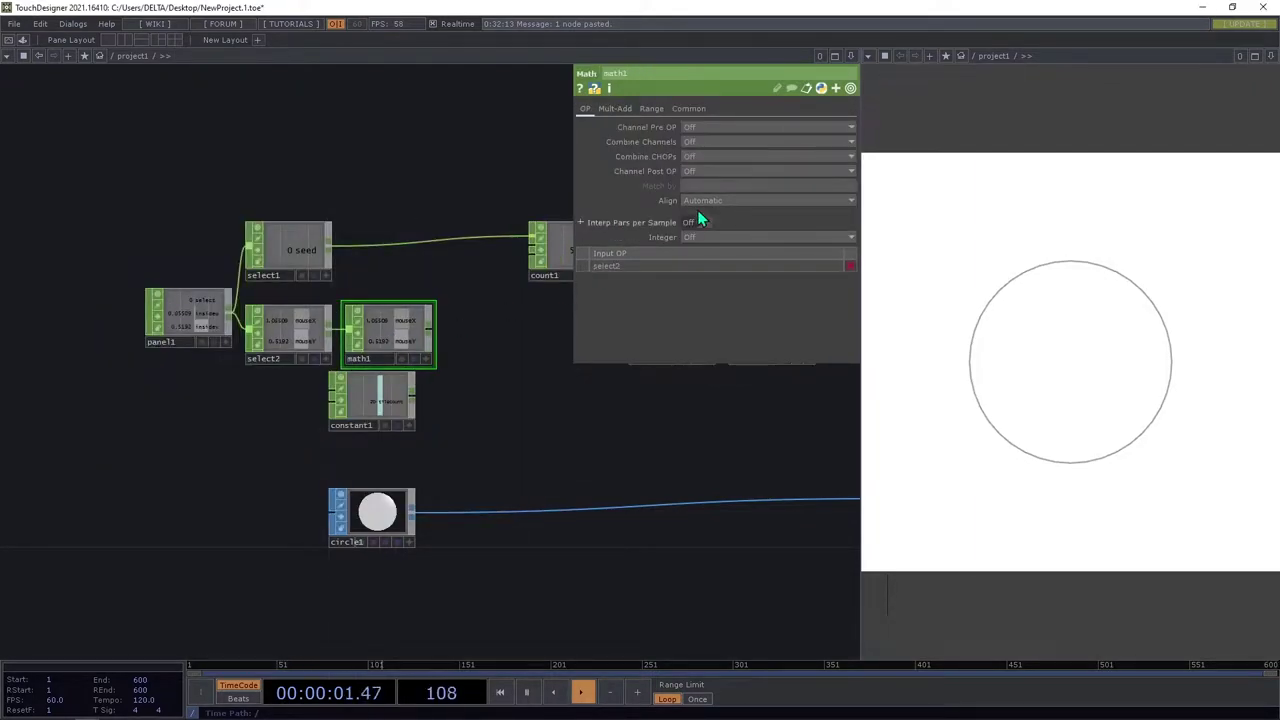
Invert the Math CHOP's input by setting its From Range to 1 and 0
click(617, 109)
click(649, 109)
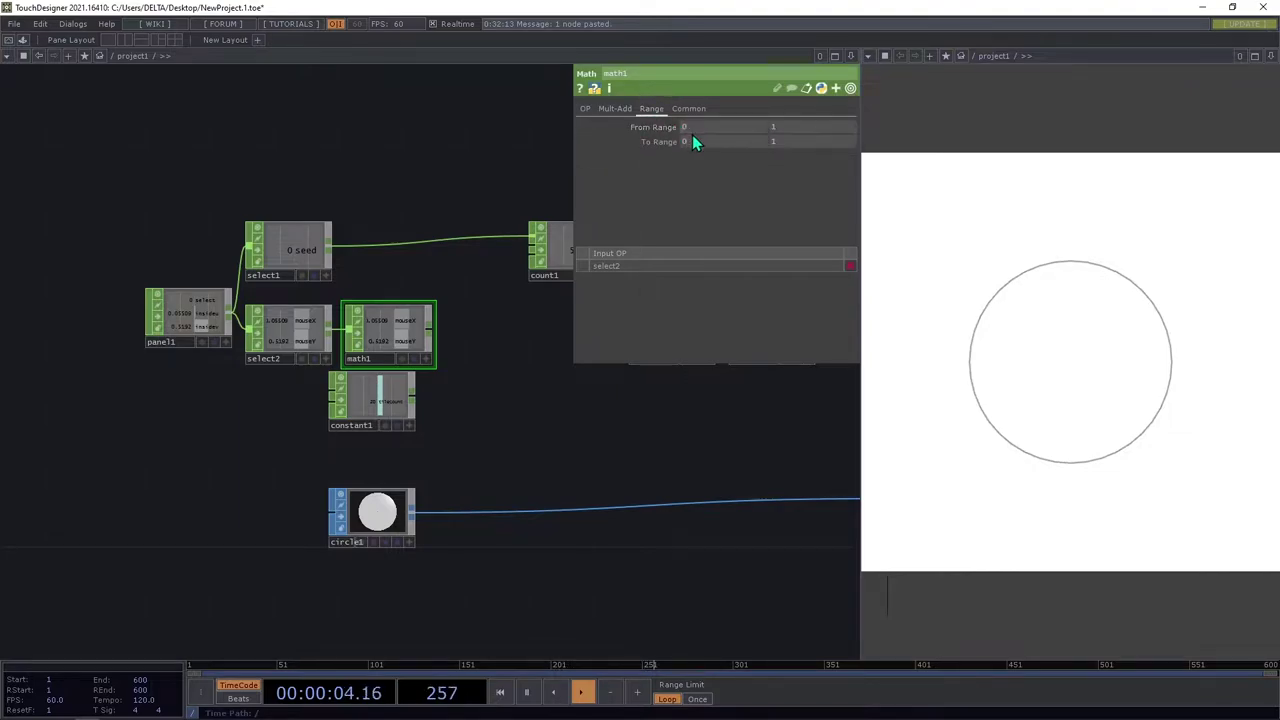
text(1)
click(786, 124)
text(0)
key(Return)
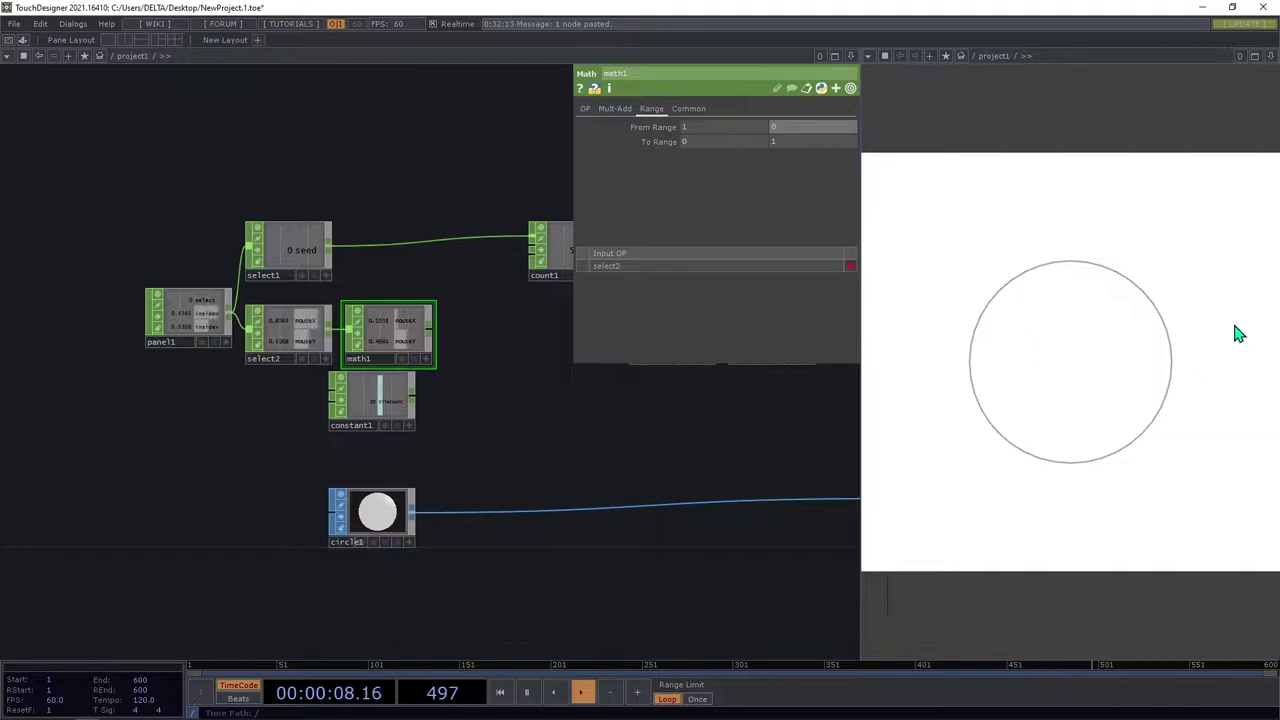
Limit the Math CHOP's scope to the mouseY channel
click(689, 110)
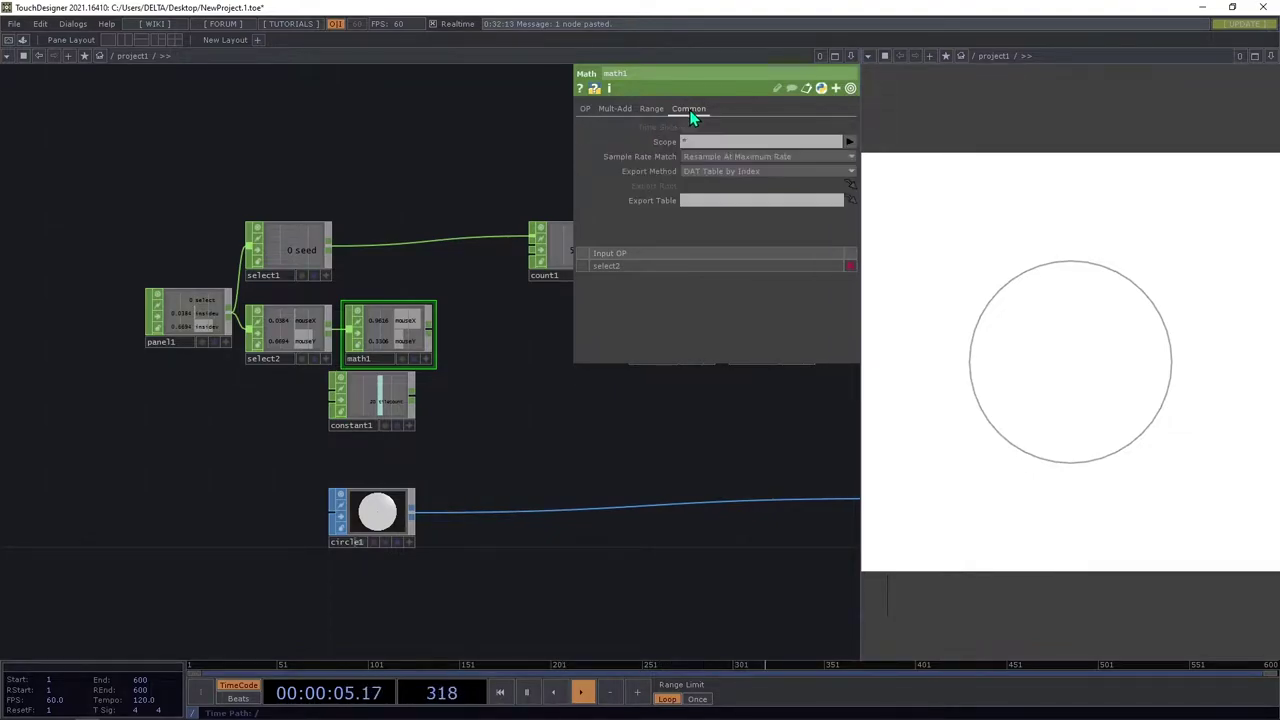
click(849, 142)
click(866, 179)
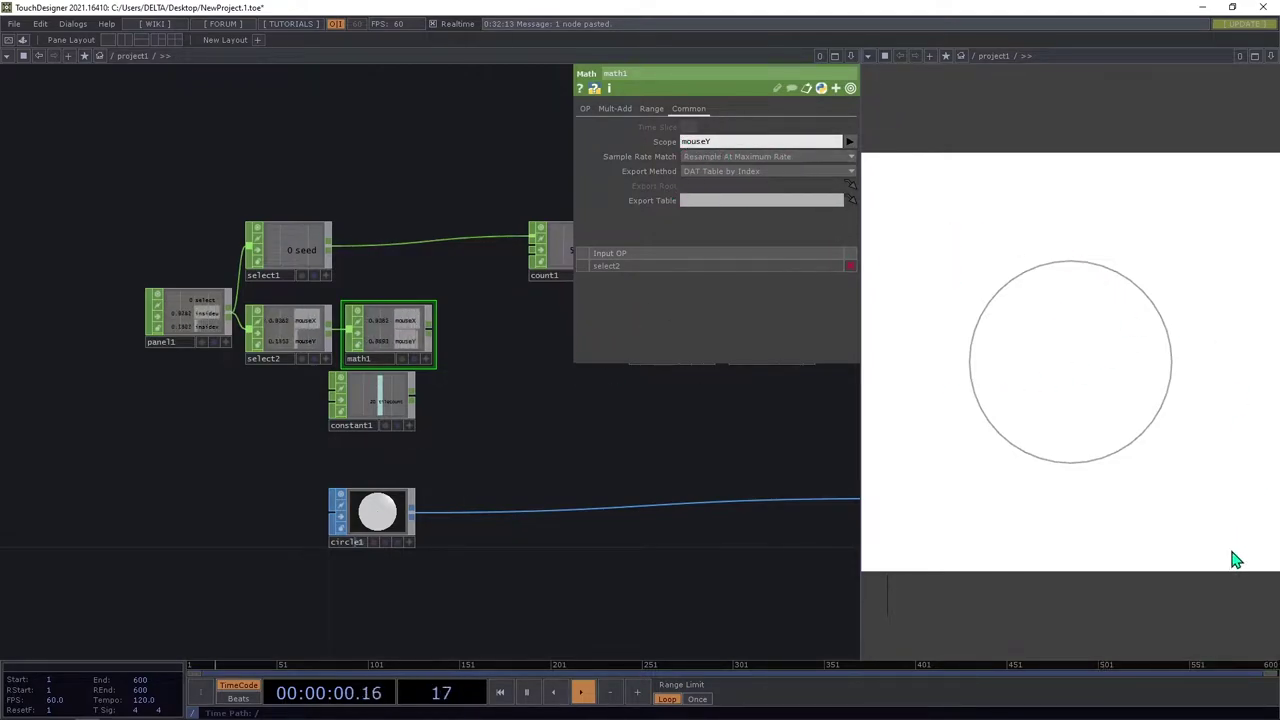
Append a second Math CHOP to the output of the first Math CHOP
scroll(529, 386, up, 2)
scroll(352, 347, up, 1)
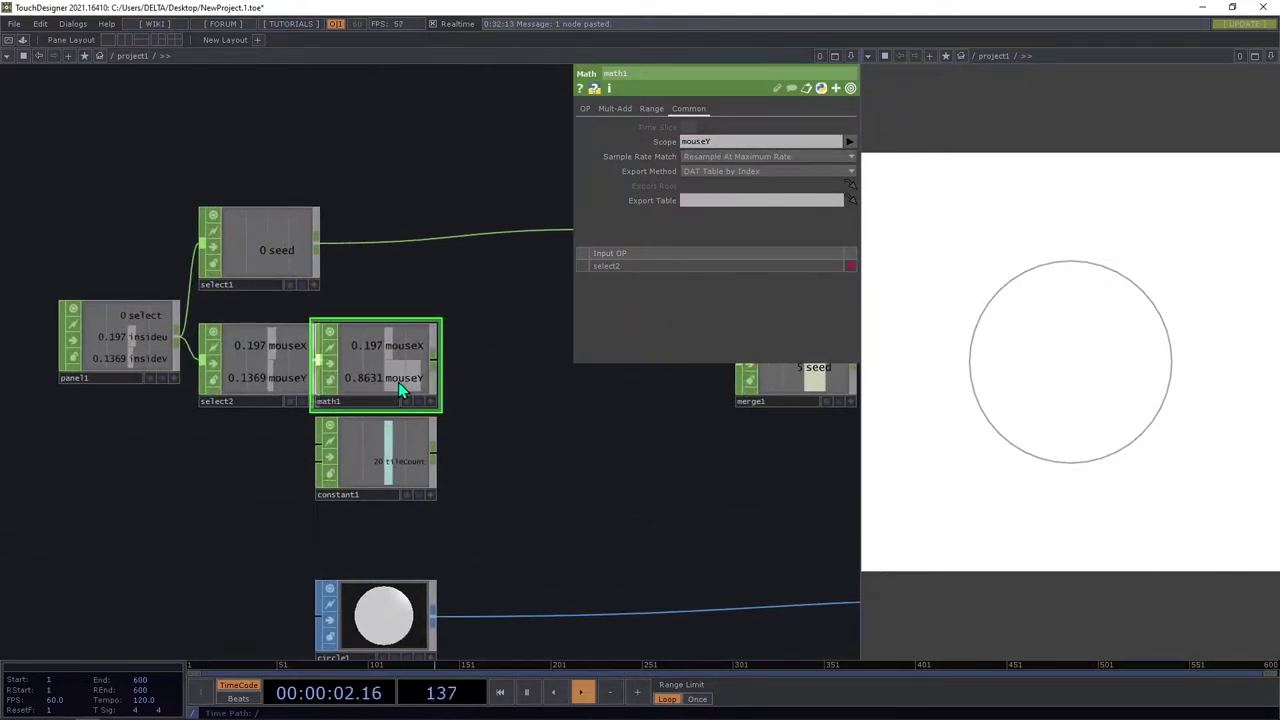
right_click(458, 365)
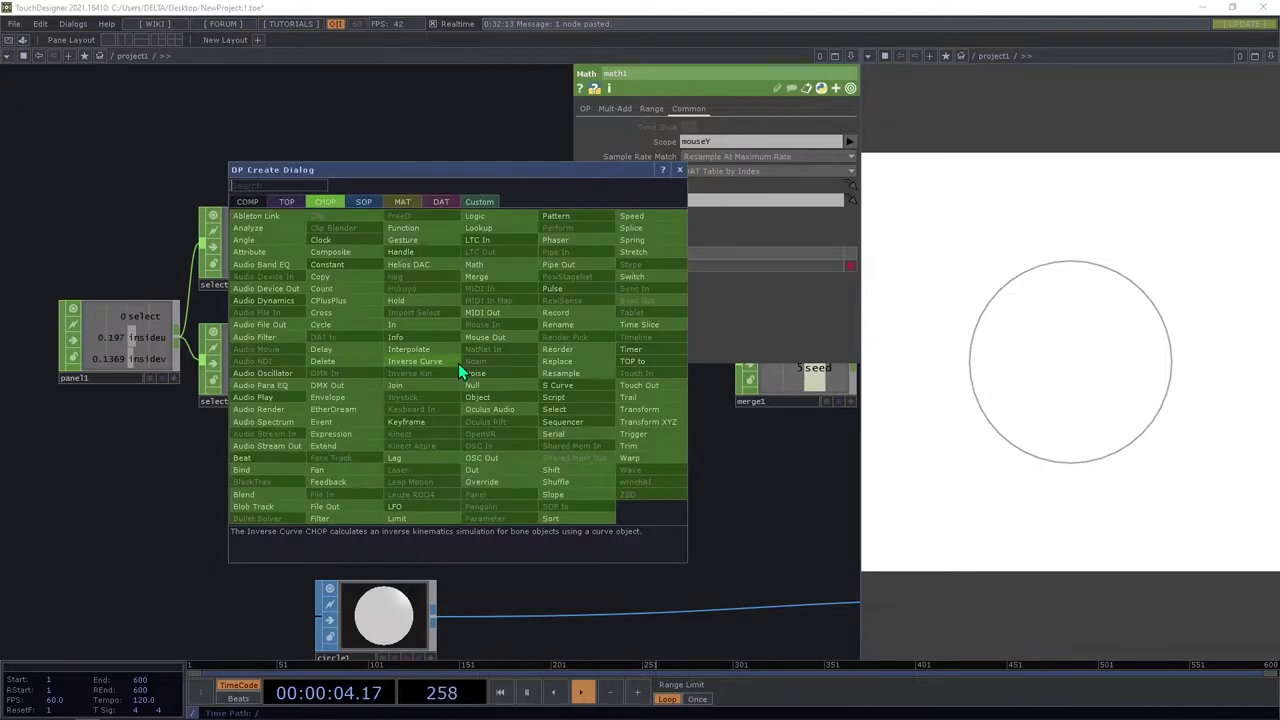
click(486, 281)
click(519, 364)
drag(521, 364, 541, 385)
drag(484, 414, 382, 455)
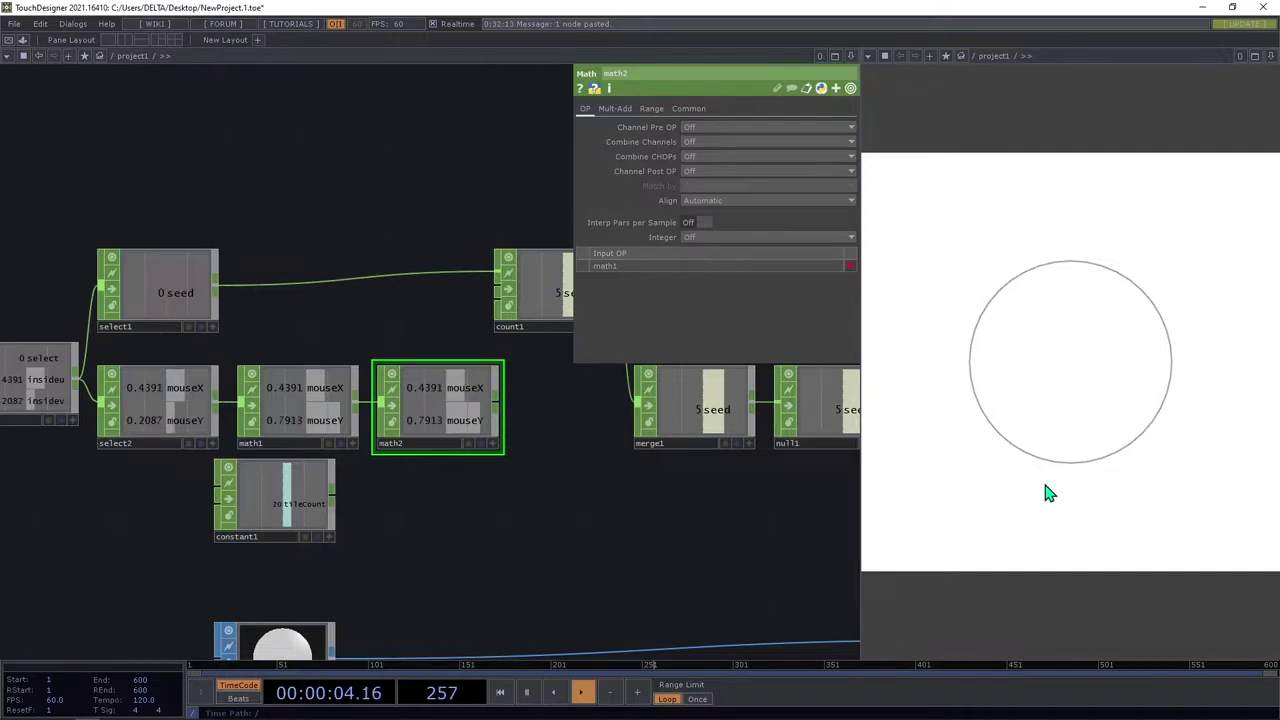
Set the second Math CHOP's Multiply to the parent component's width of 600
click(650, 109)
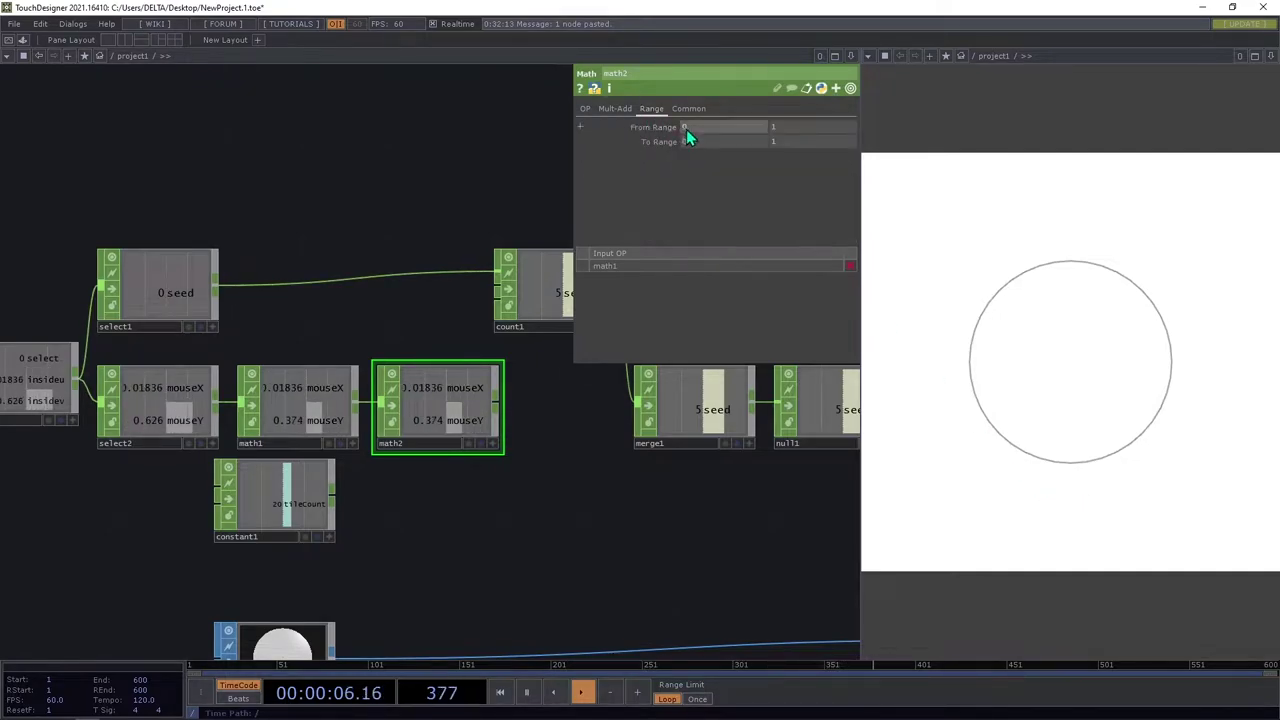
click(616, 108)
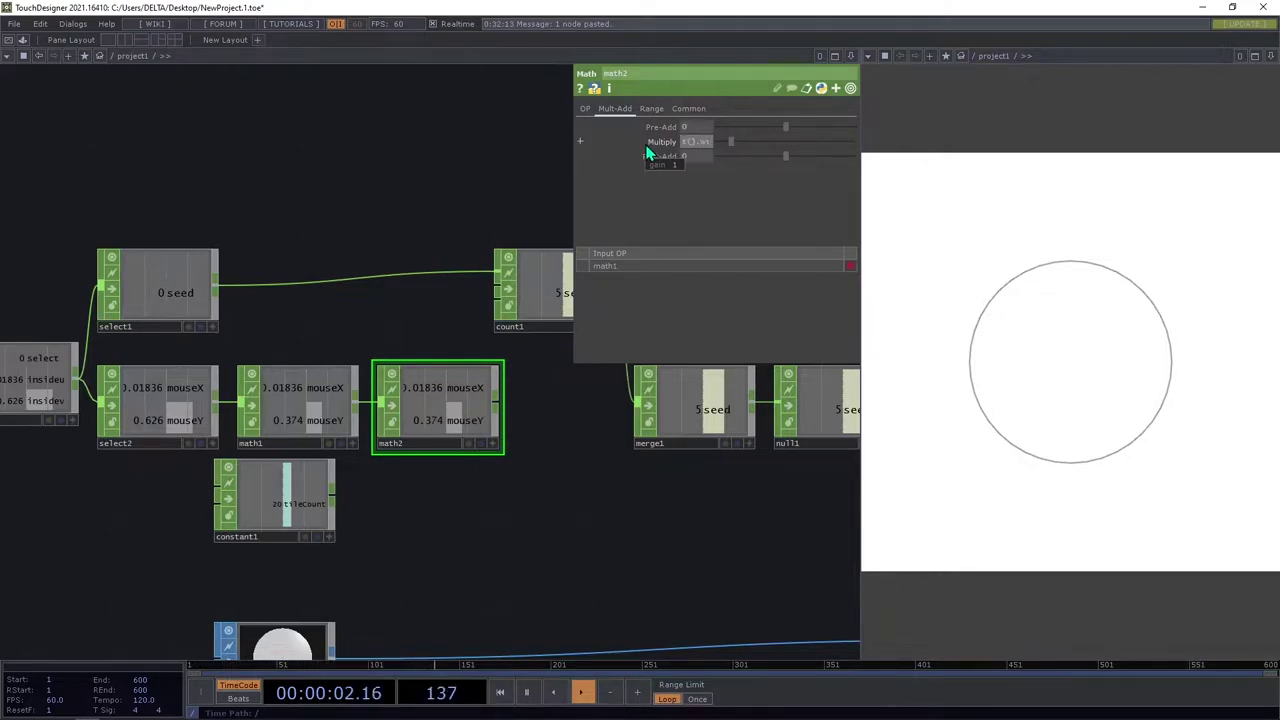
key(Return)
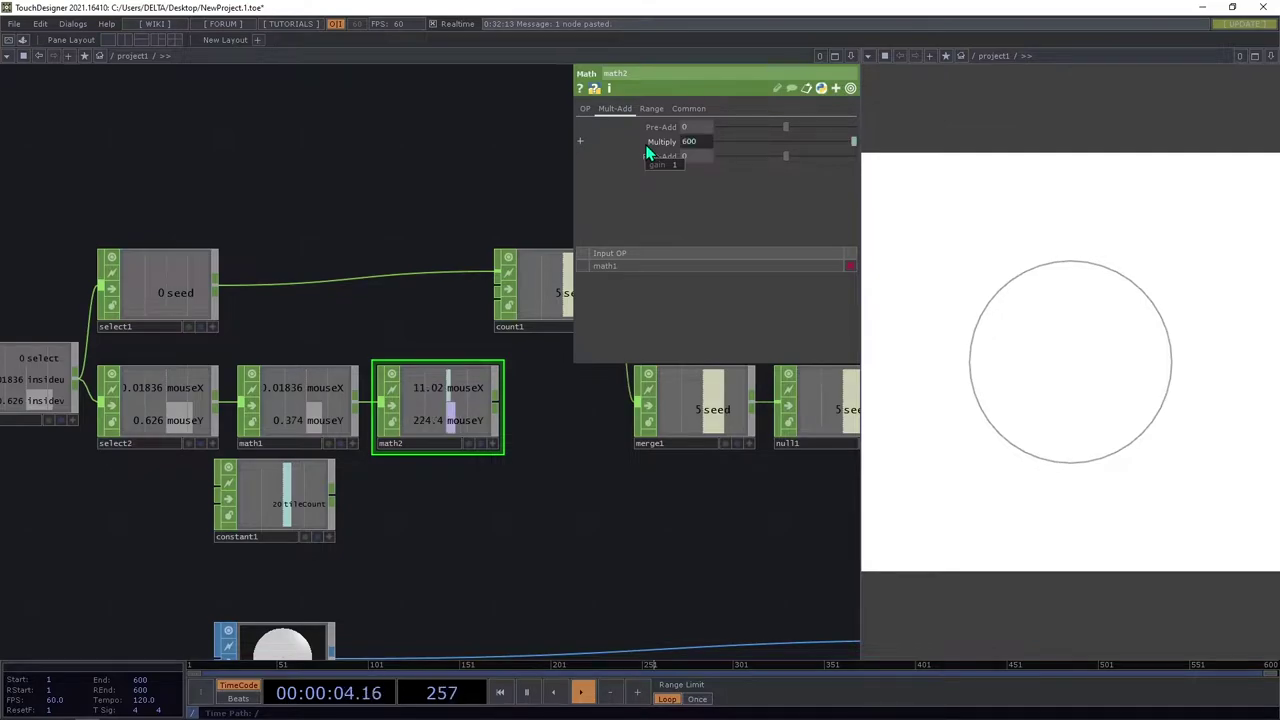
Wire the second Math CHOP and the Constant CHOP into the Merge CHOP and align these nodes with the rest of the chain
drag(566, 371, 481, 405)
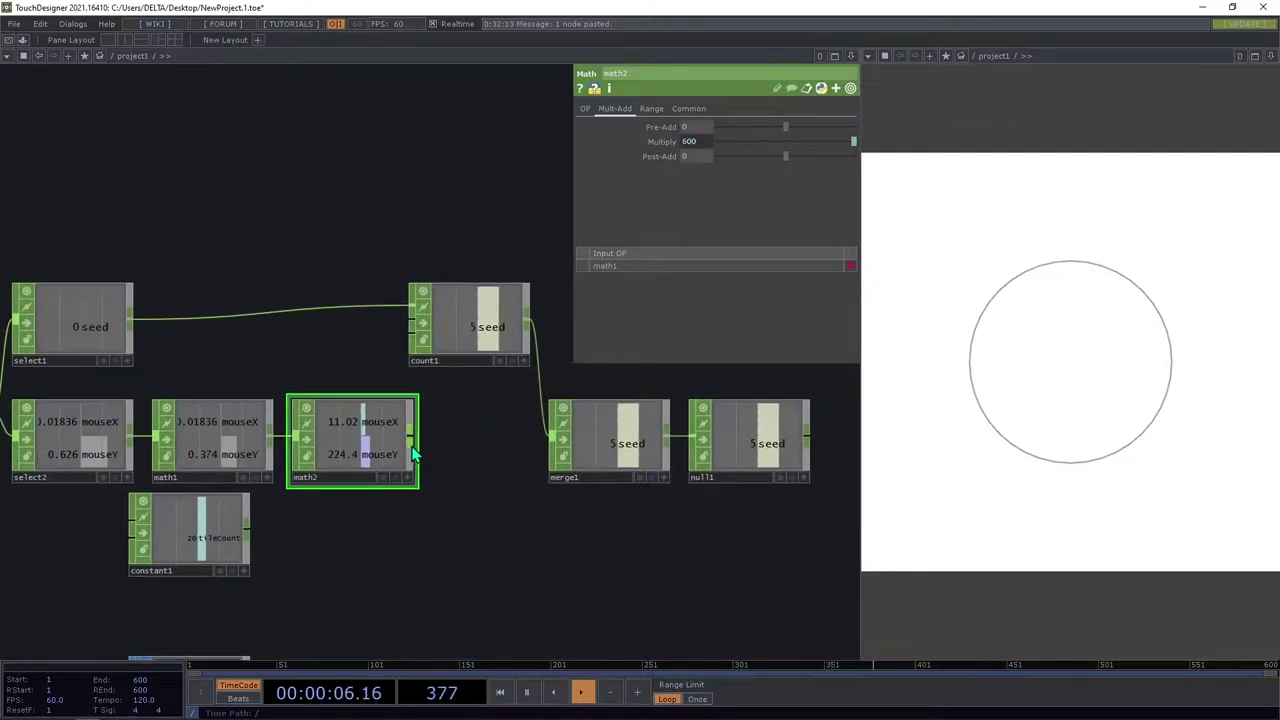
drag(410, 437, 492, 436)
drag(456, 520, 504, 489)
middle_drag(504, 489, 325, 487)
drag(325, 487, 142, 487)
drag(130, 402, 128, 381)
drag(157, 470, 312, 408)
scroll(454, 419, up, 2)
scroll(454, 419, down, 1)
drag(454, 424, 506, 350)
scroll(440, 403, down, 4)
drag(440, 403, 483, 356)
drag(586, 482, 683, 467)
scroll(491, 417, up, 3)
drag(392, 426, 423, 482)
drag(275, 484, 460, 449)
drag(380, 503, 322, 485)
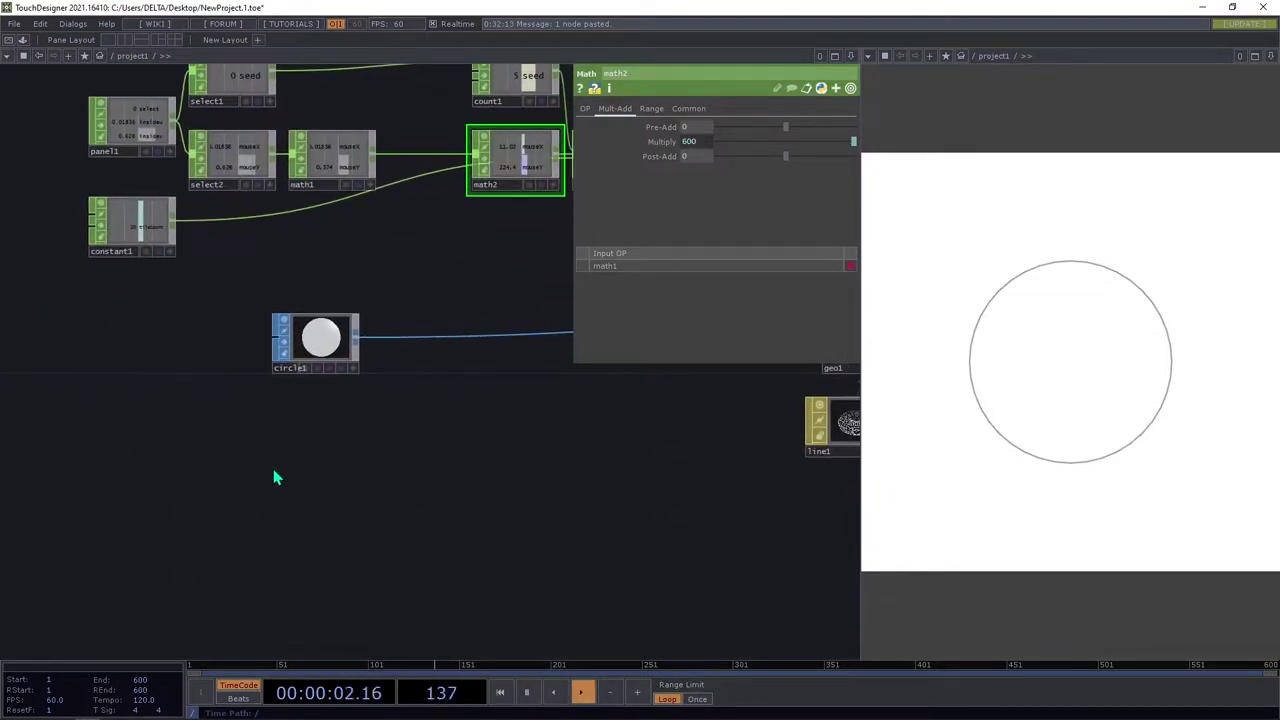
Add a Ramp TOP in the empty network area below the Circle SOP
key(Tab)
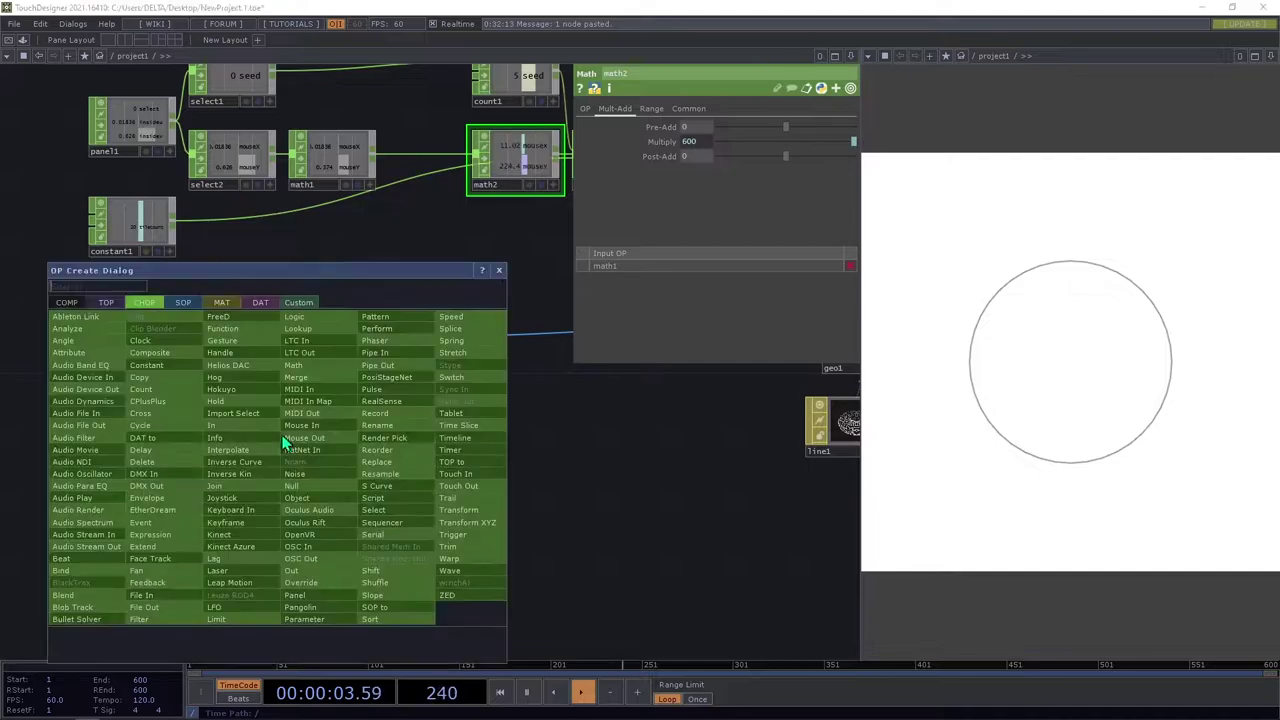
click(110, 304)
click(206, 380)
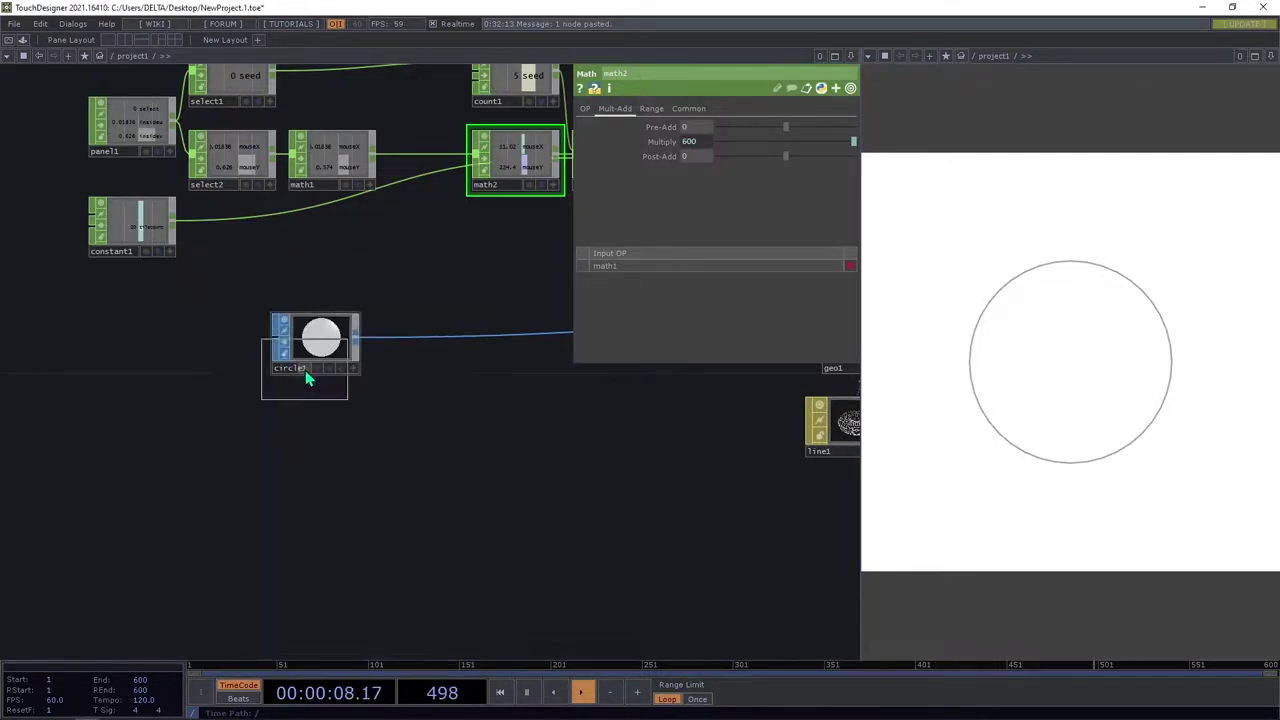
click(322, 476)
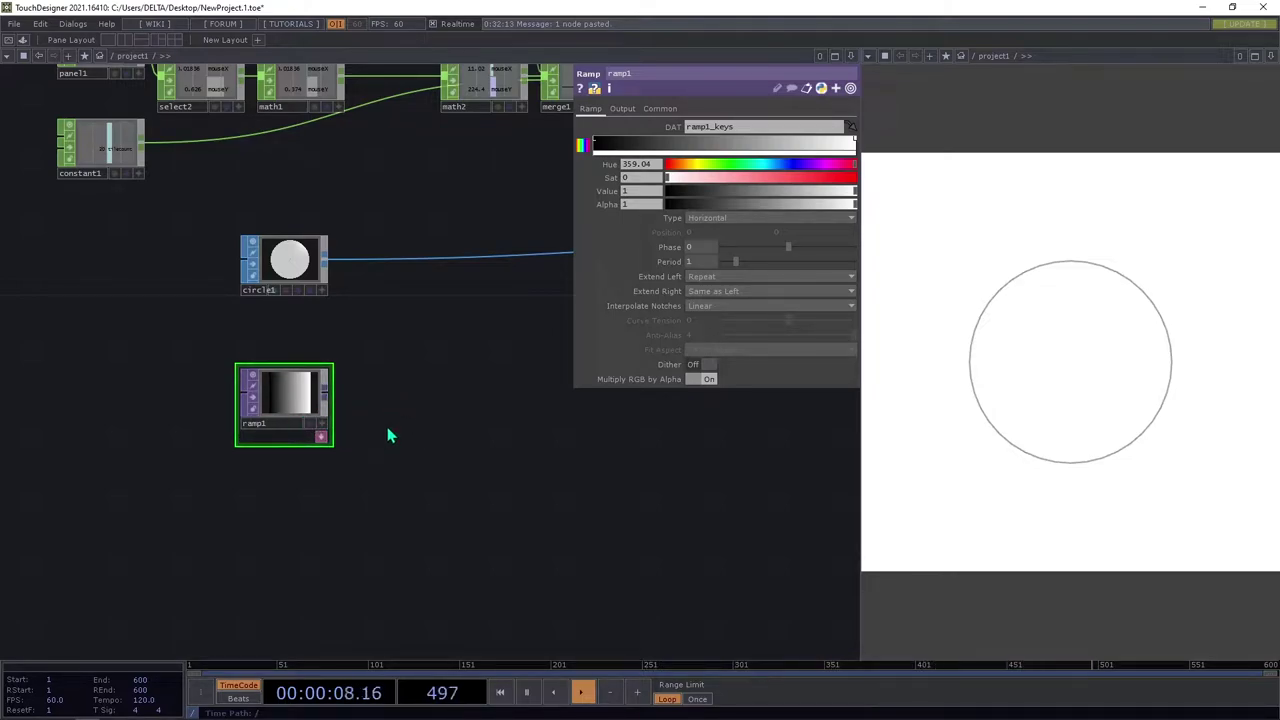
Append a Flip TOP to the Ramp TOP and arrange it diagonally below the ramp
drag(389, 462, 382, 507)
drag(332, 447, 301, 446)
right_click(291, 445)
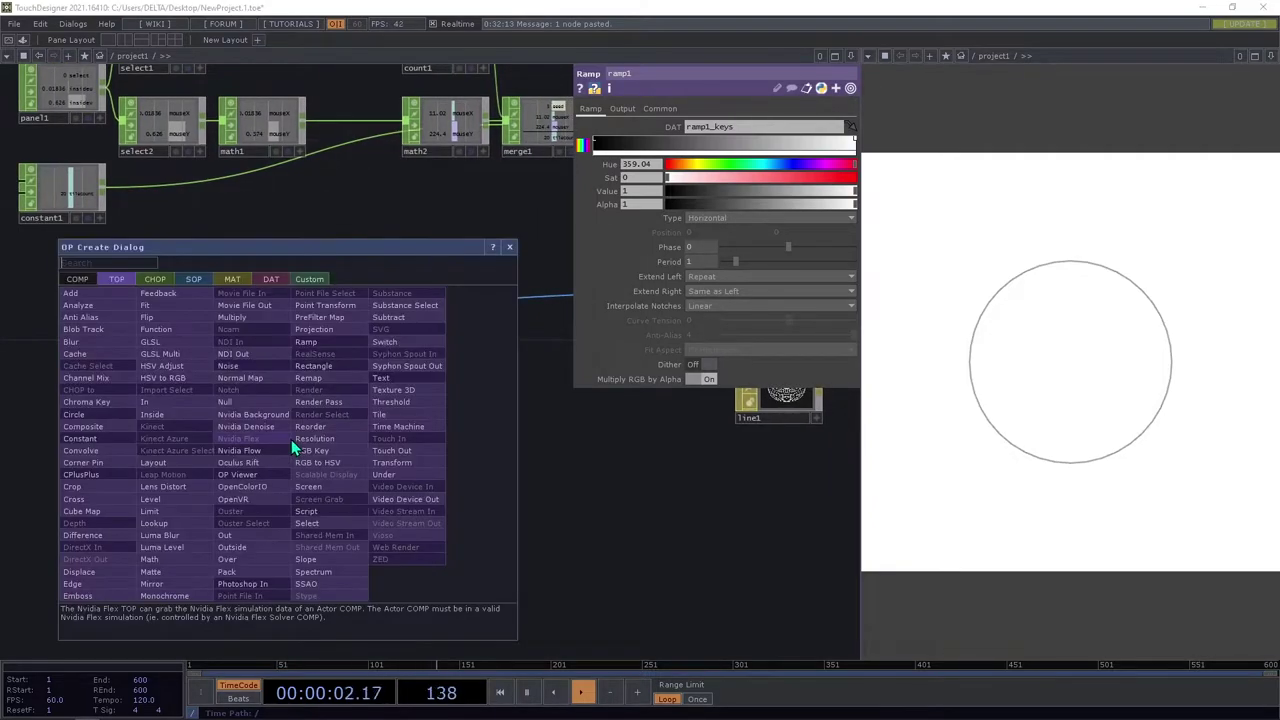
text(f)
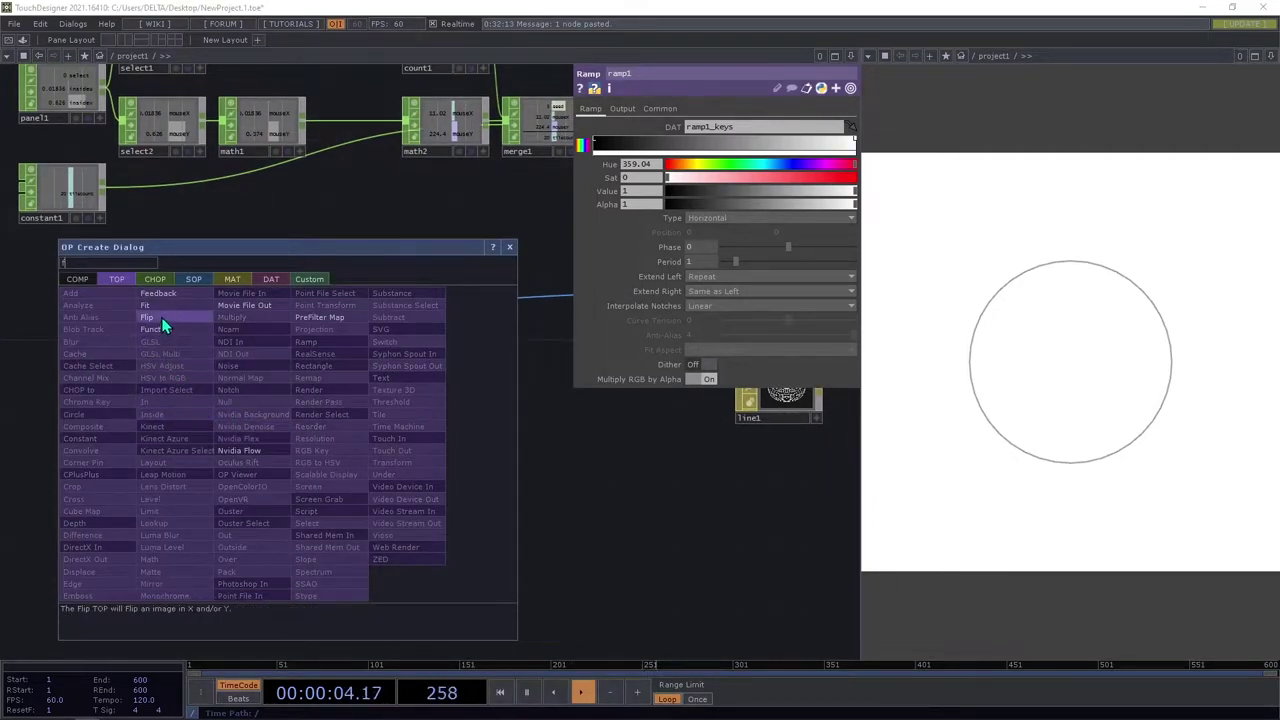
click(162, 315)
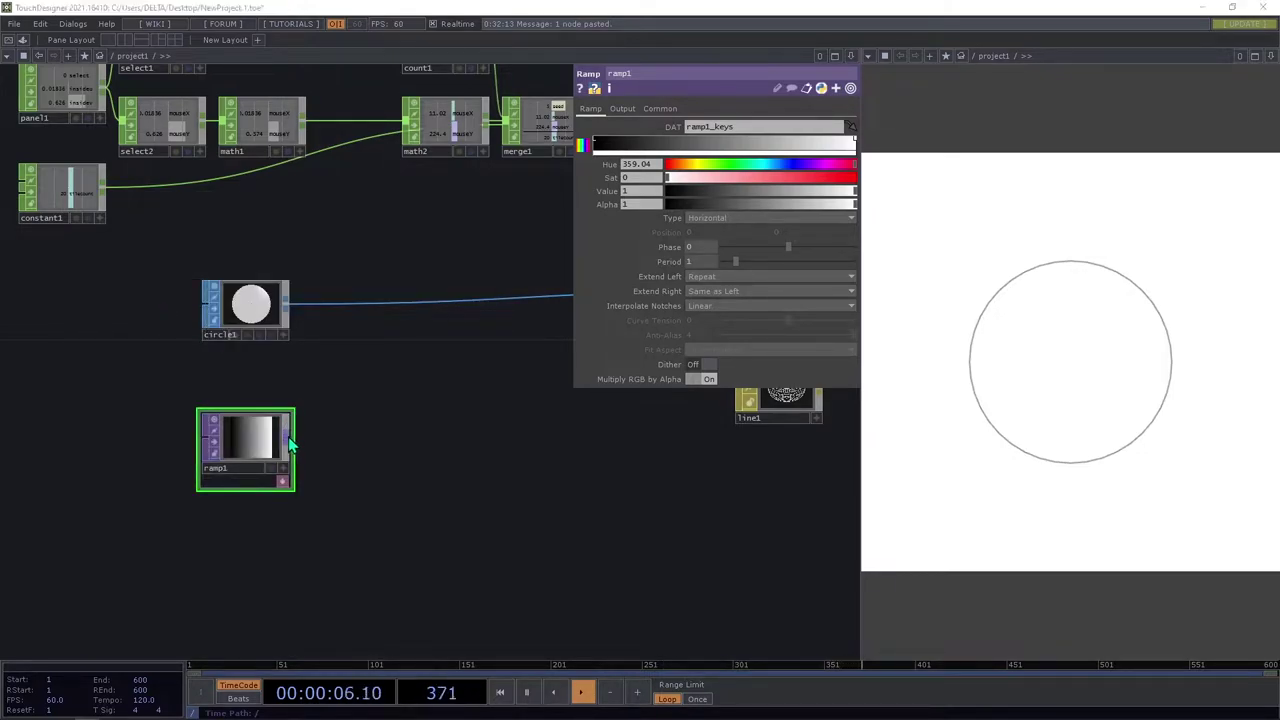
right_click(290, 434)
click(150, 313)
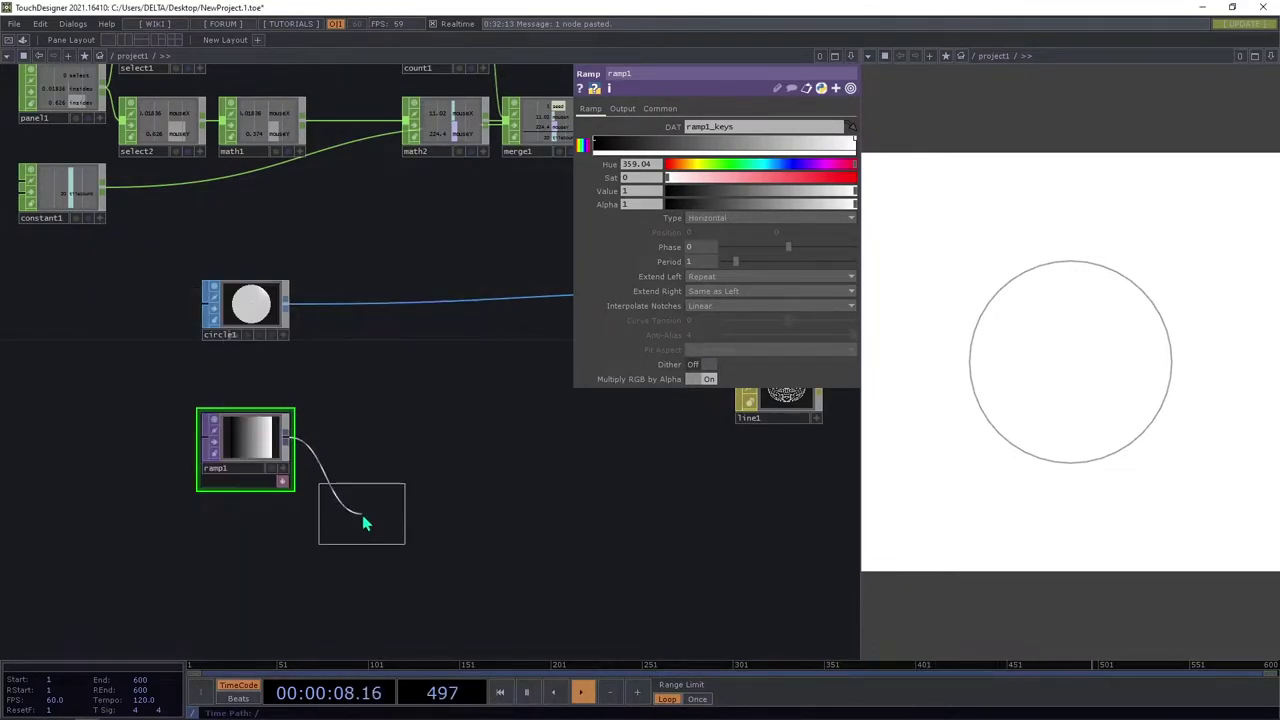
click(361, 516)
drag(535, 564, 516, 491)
right_drag(423, 543, 229, 379)
drag(229, 379, 163, 376)
drag(417, 375, 443, 374)
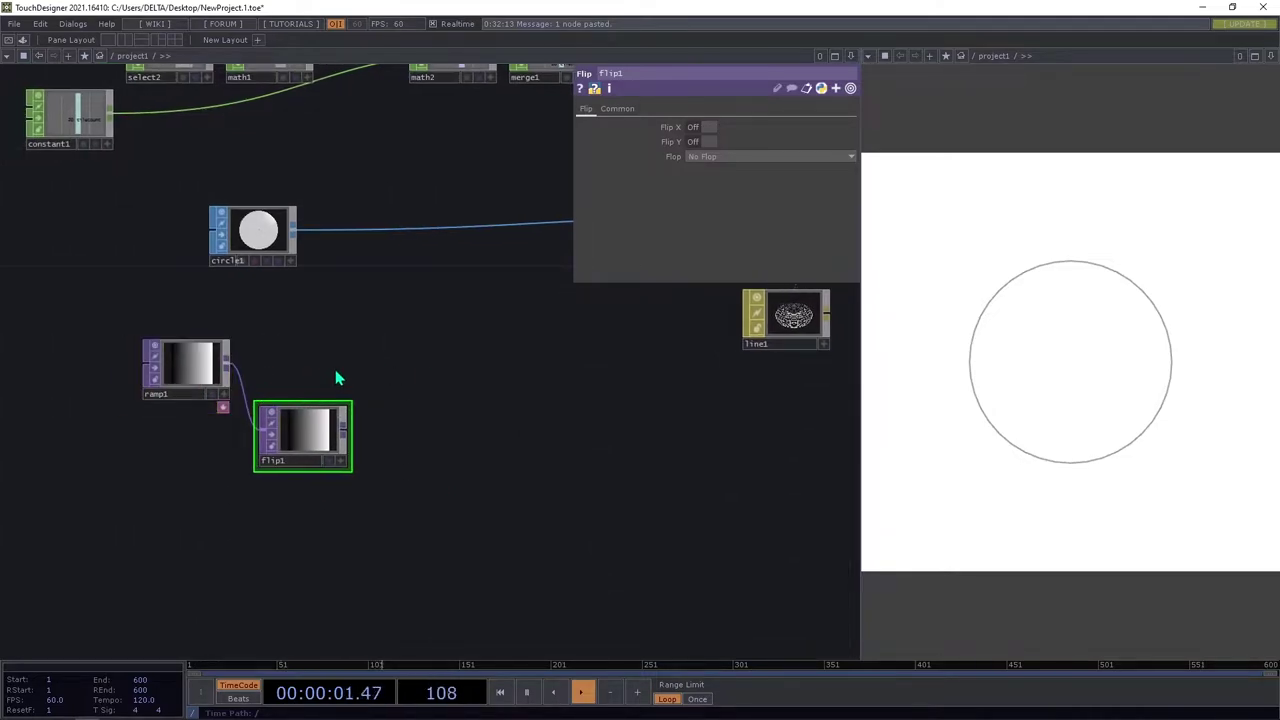
Branch a Reorder TOP off the Ramp TOP, keep the ramp feeding the Flip TOP, and wire the Flip TOP into the reorder's second input
right_click(233, 374)
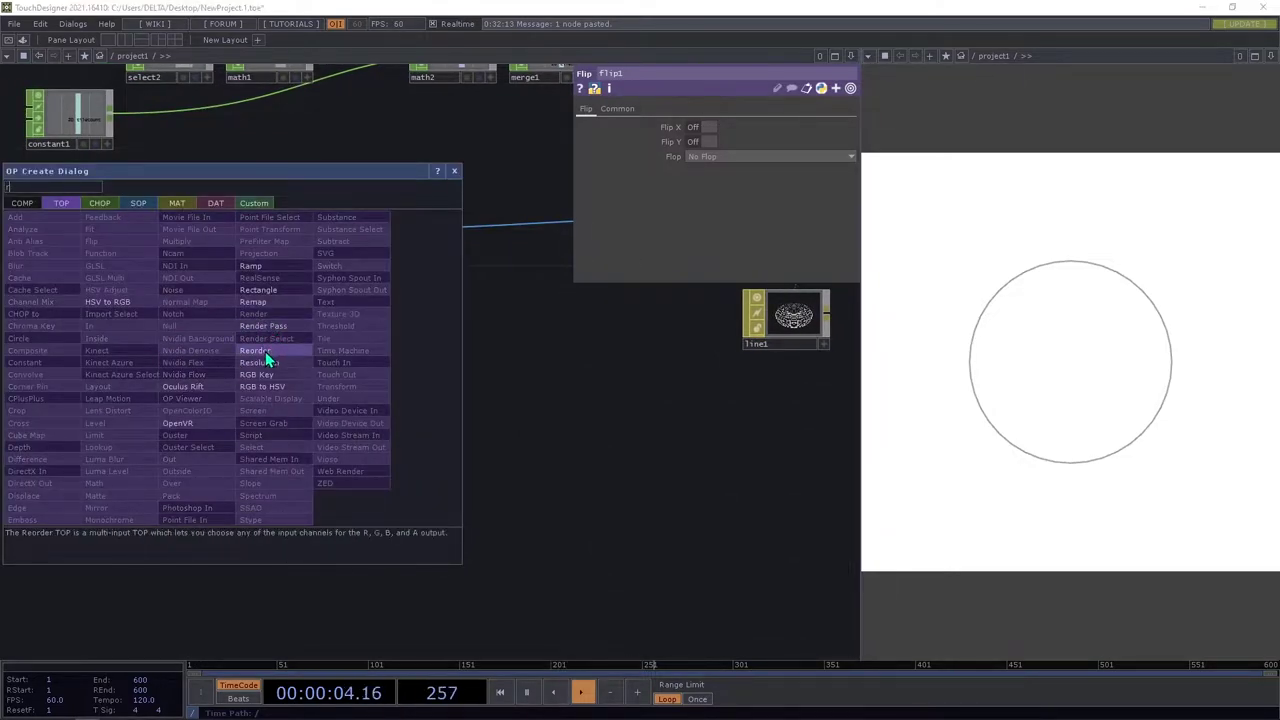
click(266, 354)
click(436, 374)
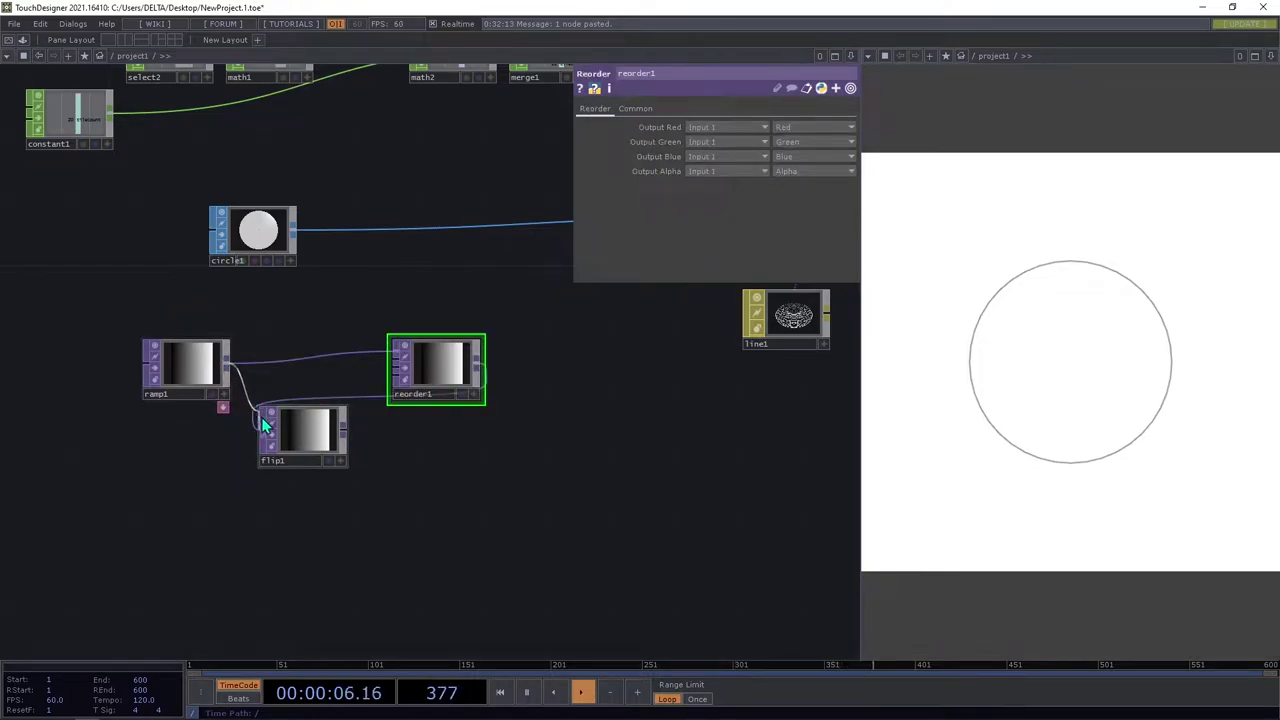
drag(347, 430, 387, 363)
Set the Flip TOP's Flop option so that the horizontal ramp runs vertically, with white at the top
click(305, 435)
click(702, 156)
click(719, 185)
Set the Reorder TOP's Output Green to Input 2 and its pixel format to 32-bit float (RG)
click(470, 356)
click(722, 156)
click(710, 166)
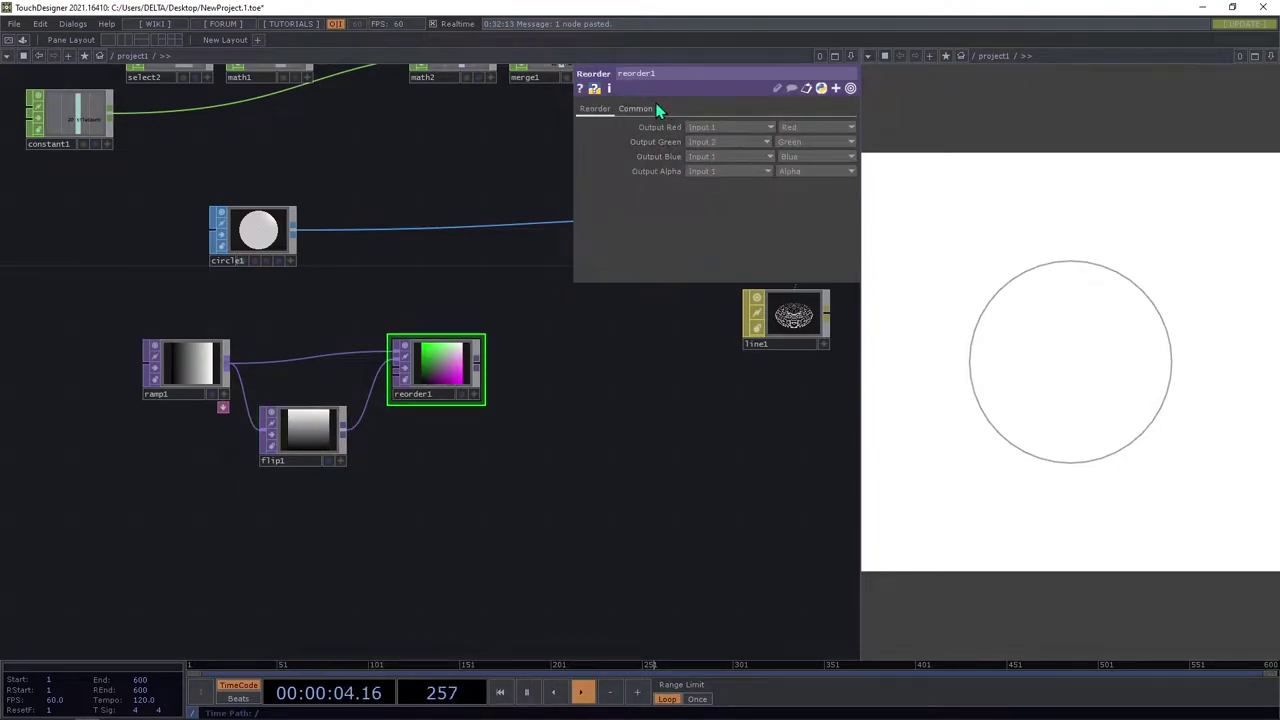
click(636, 108)
click(745, 272)
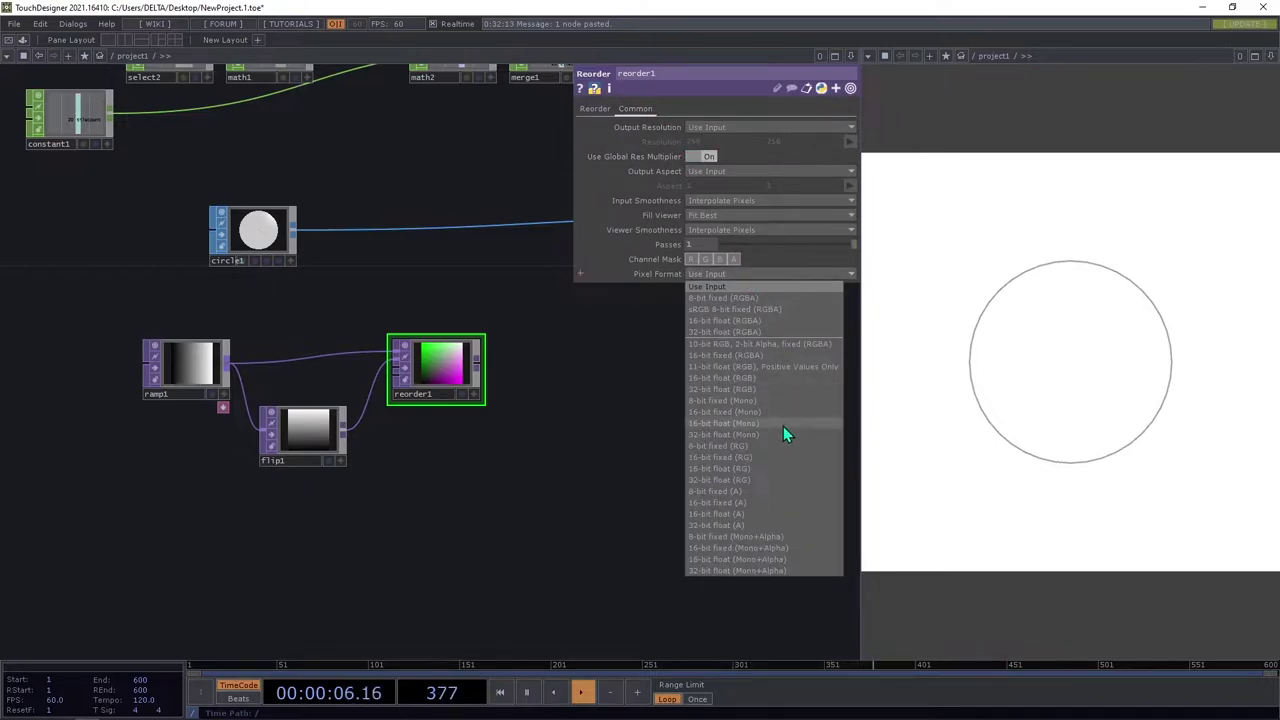
click(771, 482)
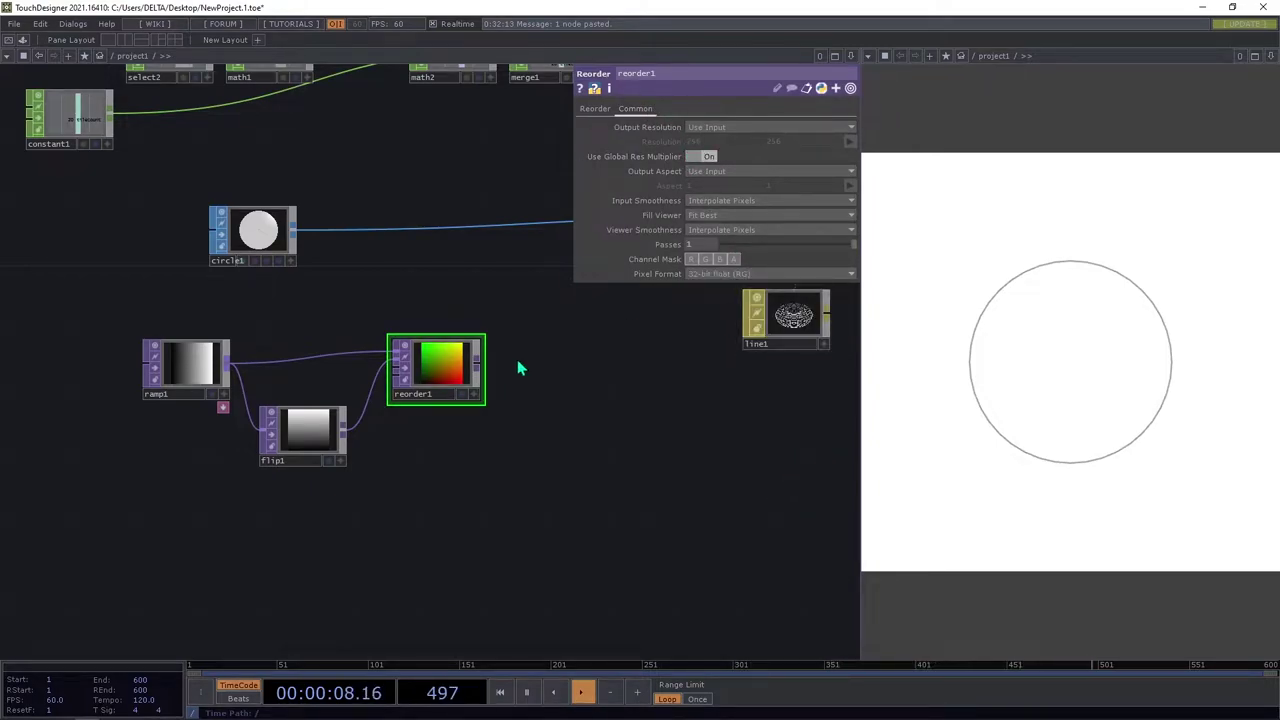
Append a Null TOP to the Reorder TOP and rename it pos
key(Tab)
text(n)
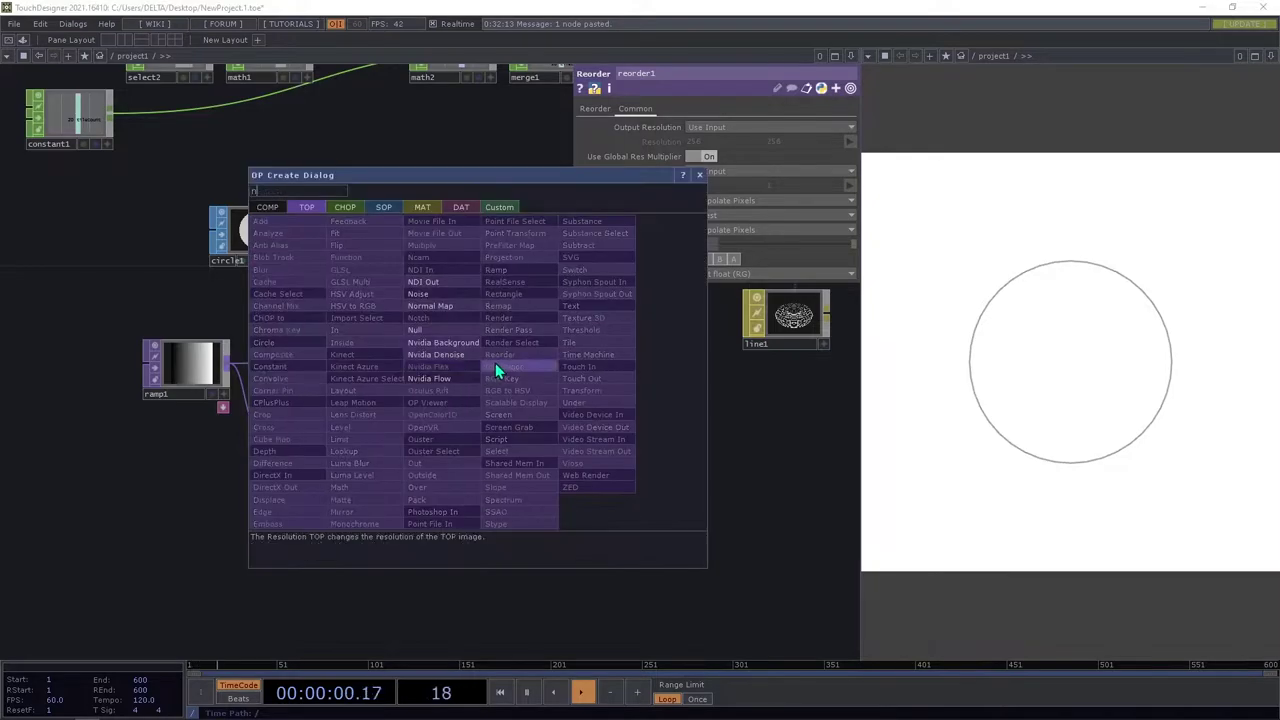
click(437, 329)
click(650, 372)
scroll(646, 534, up, 2)
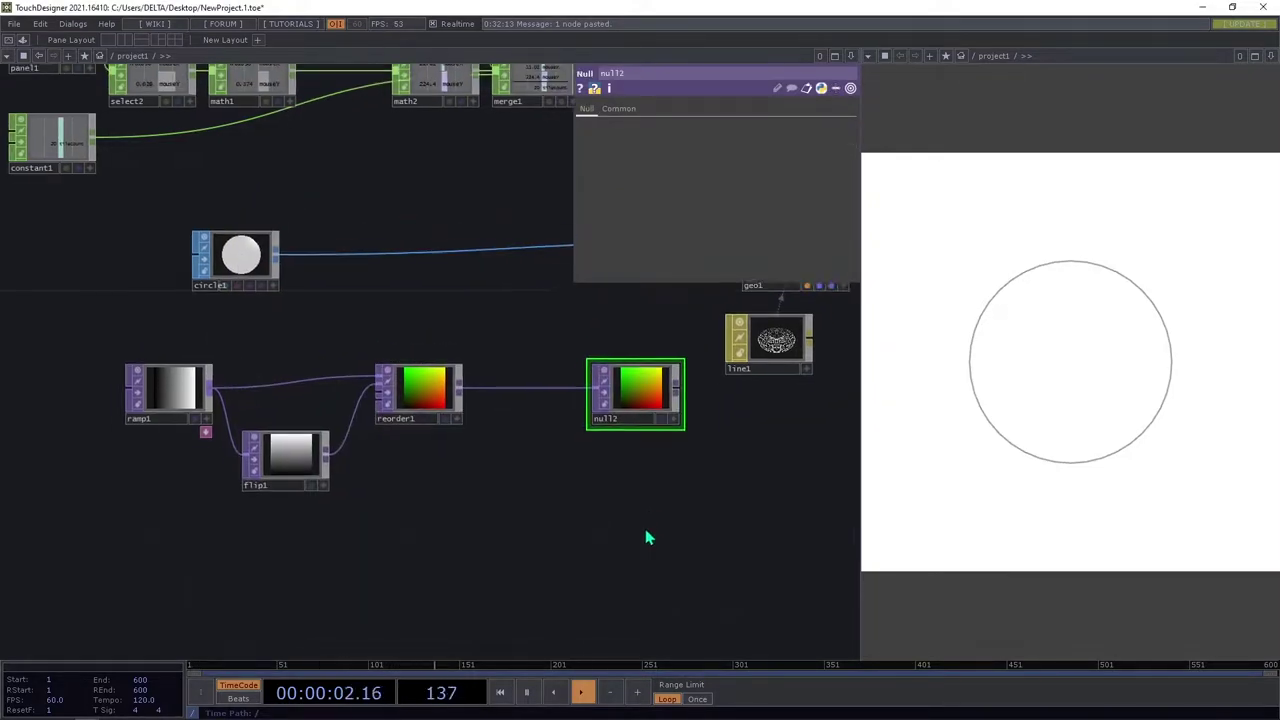
click(614, 434)
text(pos)
key(Return)
Tighten the spacing between the Ramp, Flip and Reorder TOPs
drag(568, 552, 713, 570)
mouse_move(309, 439)
mouse_down()
mouse_move(300, 420)
mouse_move(323, 451)
mouse_up()
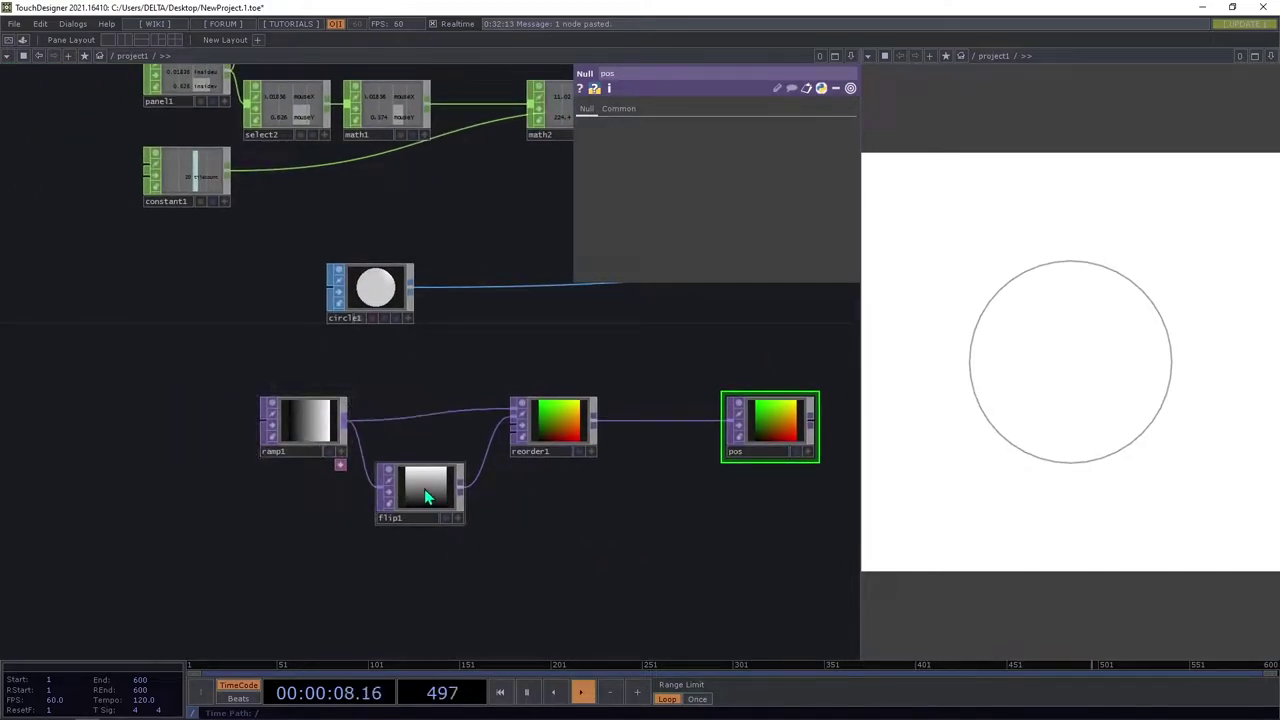
drag(423, 491, 407, 491)
drag(527, 432, 477, 432)
drag(550, 549, 593, 470)
Collapse the Ramp, Flip and Reorder TOPs into a Base COMP and rename it uvMap
right_drag(655, 511, 327, 377)
drag(327, 382, 325, 372)
middle_drag(617, 518, 516, 607)
right_click(470, 507)
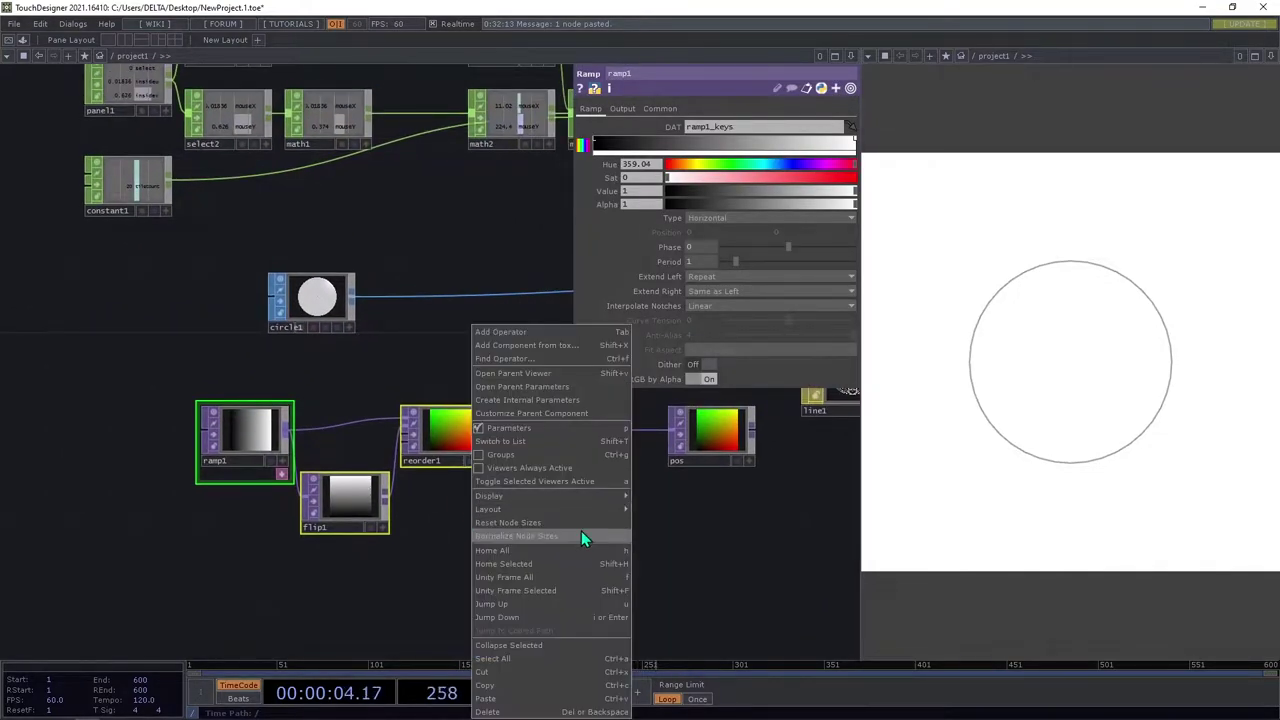
click(547, 646)
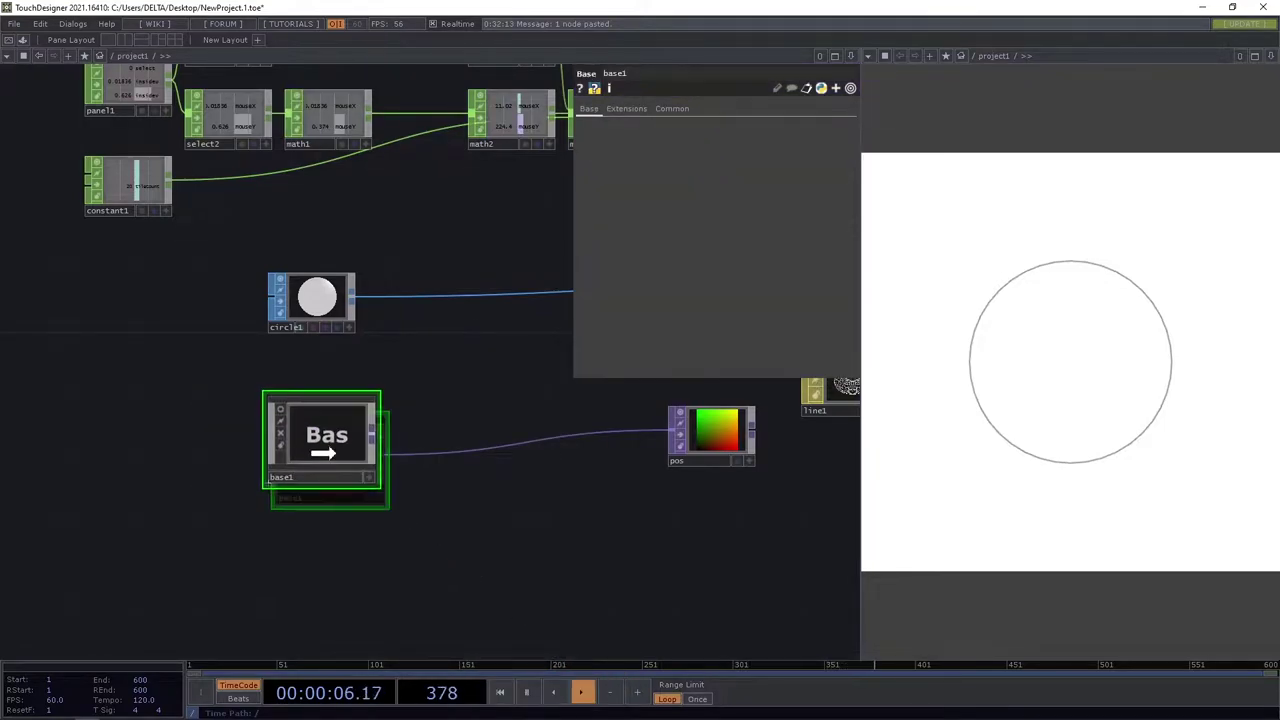
click(319, 461)
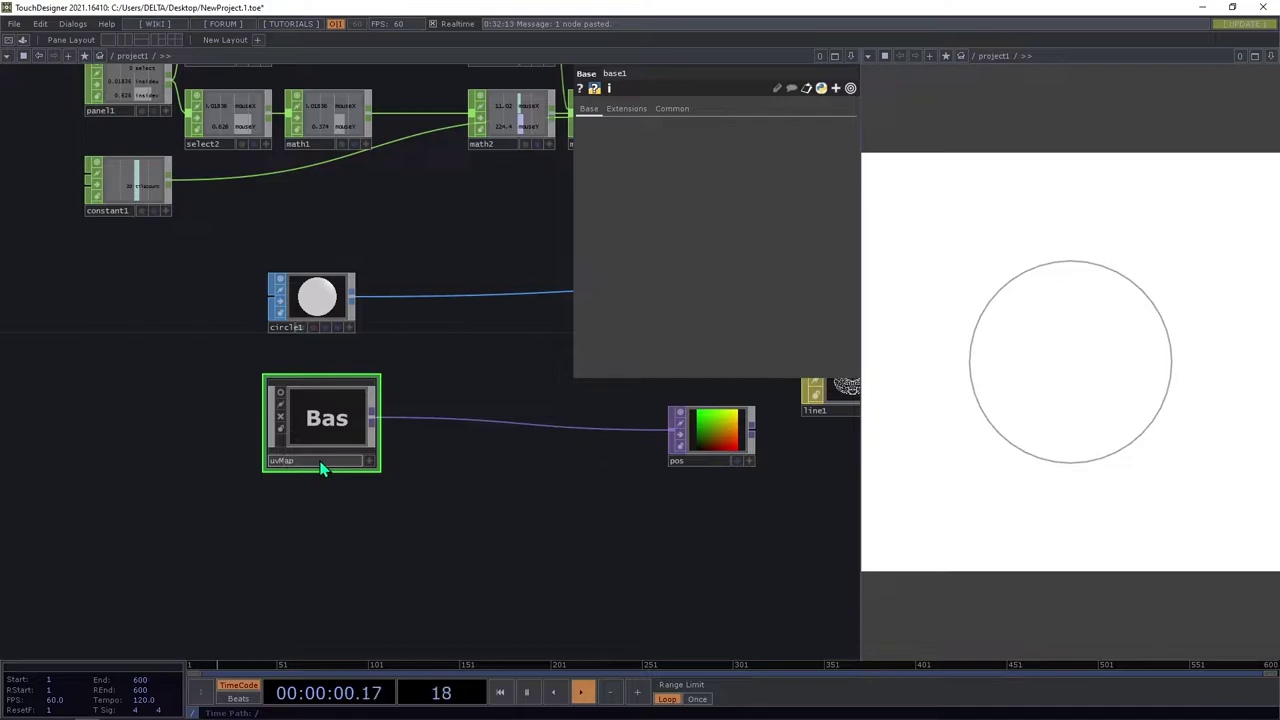
key(Return)
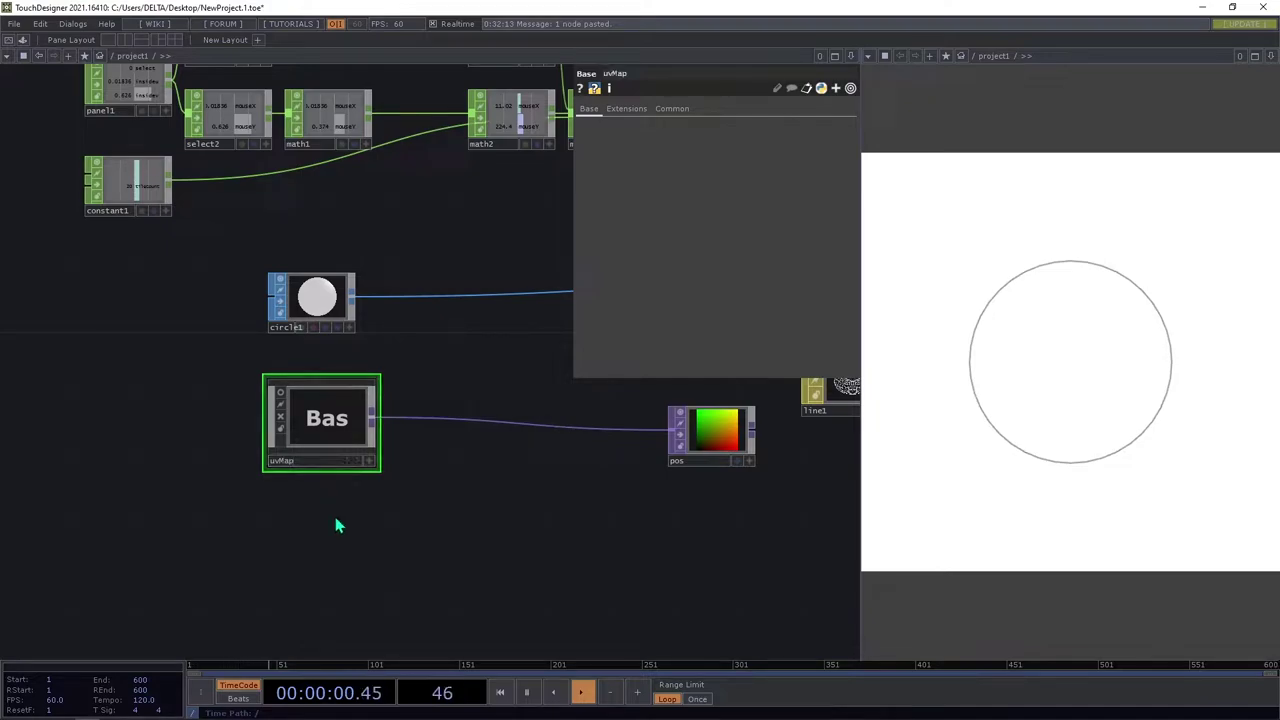
Check the resolution and pixel format of the pos Null TOP in its node info
right_click(337, 382)
click(542, 358)
drag(506, 382, 366, 483)
drag(523, 316, 363, 349)
scroll(415, 256, up, 5)
drag(293, 426, 635, 172)
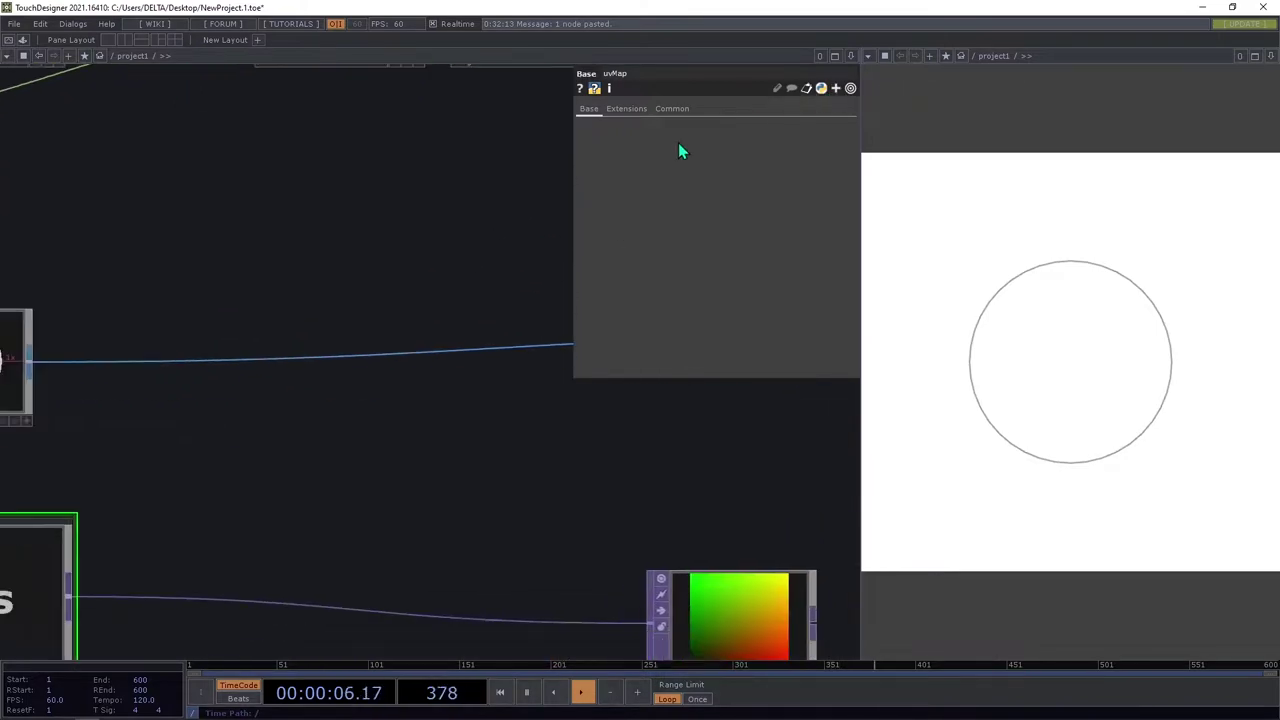
scroll(548, 284, down, 5)
scroll(660, 457, down, 3)
middle_click(661, 457)
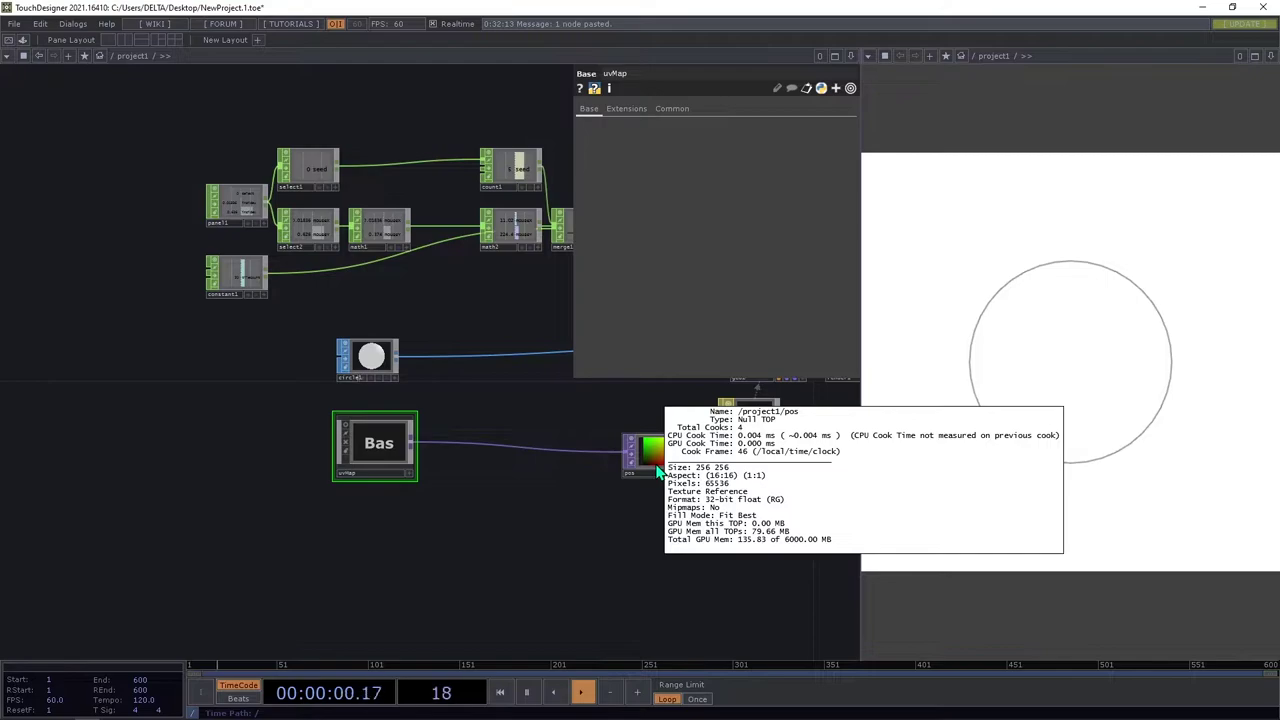
Add a custom parameter named Resolution of type UV to the uvMap component on a Custom page
drag(543, 386, 463, 437)
drag(485, 348, 435, 351)
right_click(249, 505)
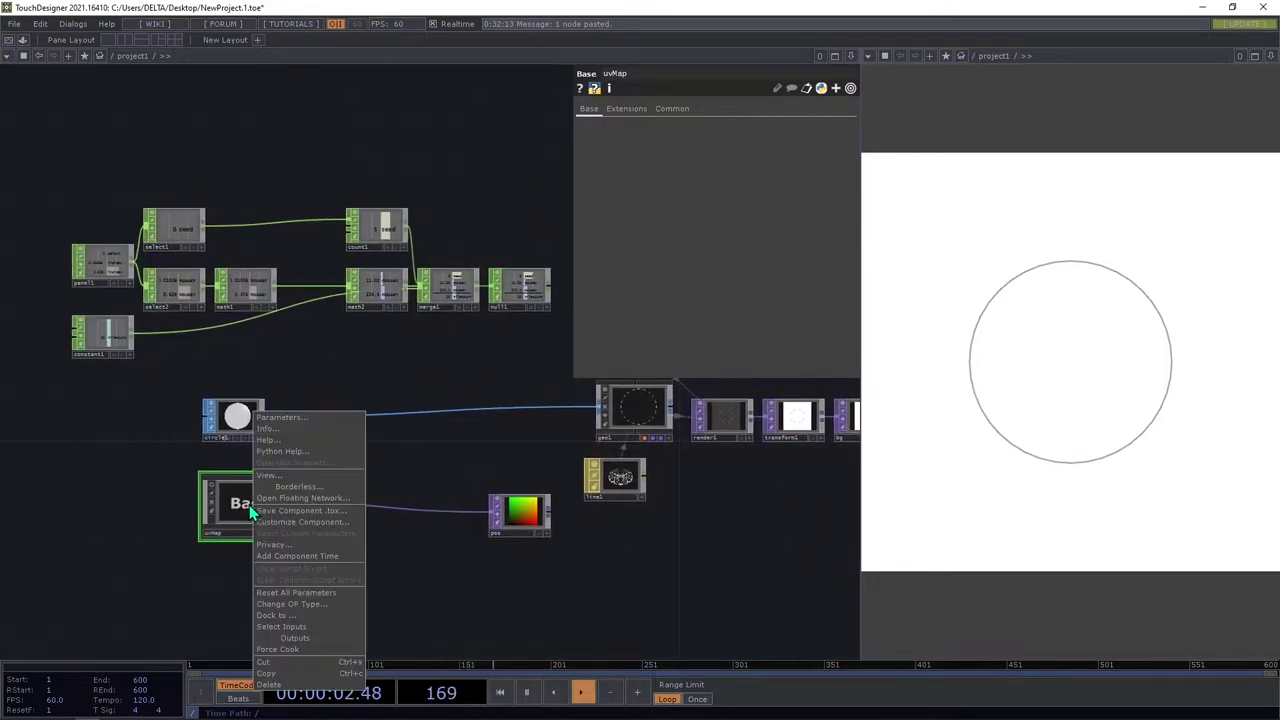
click(301, 522)
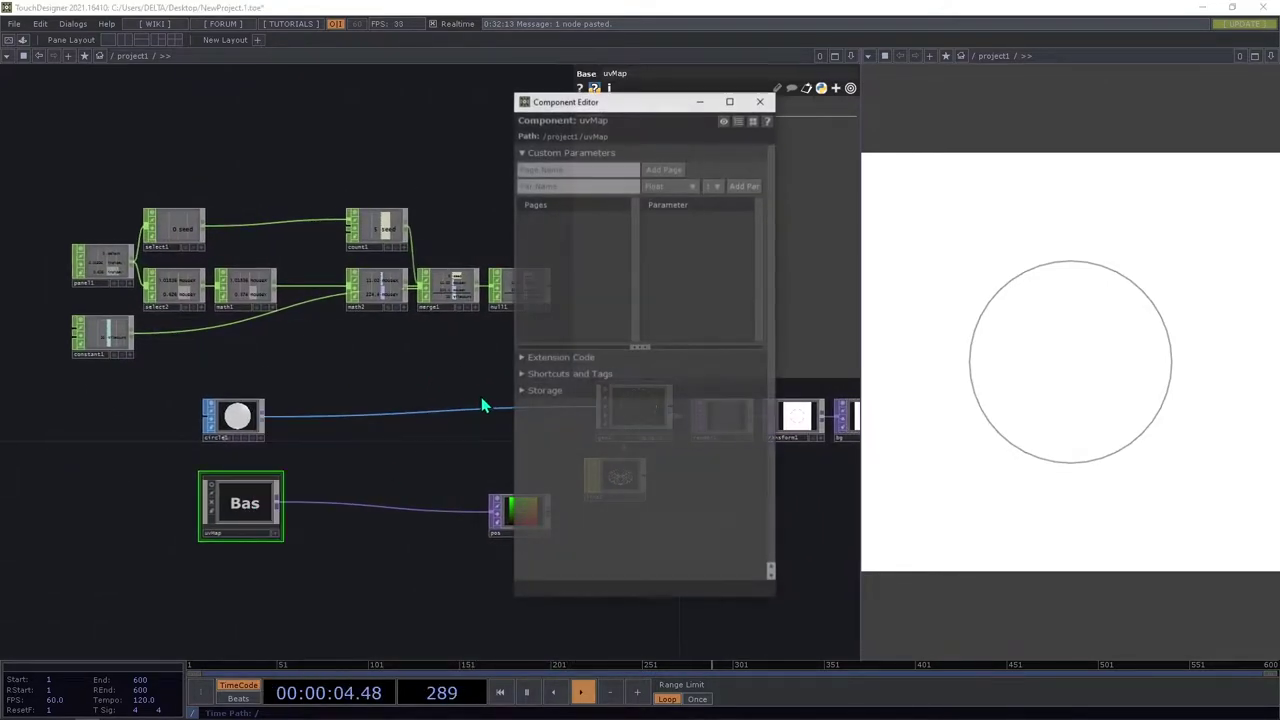
click(558, 187)
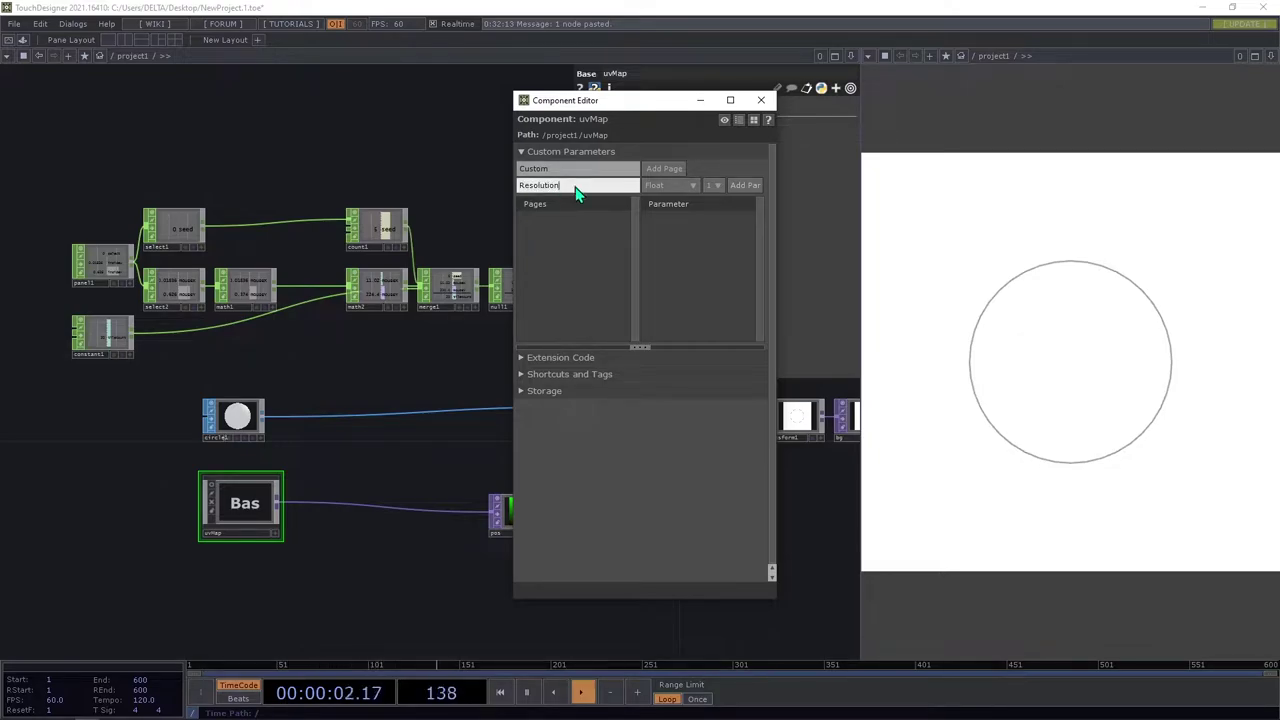
text(Resolution)
key(Return)
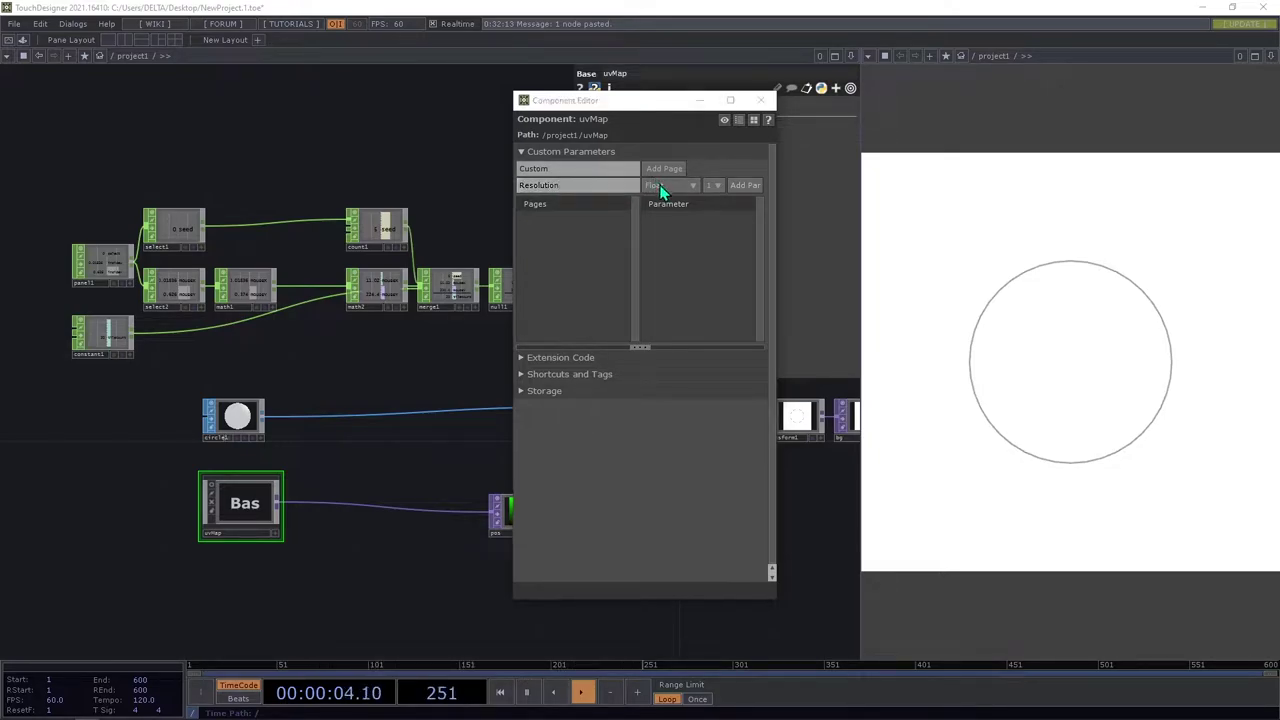
click(657, 186)
click(768, 237)
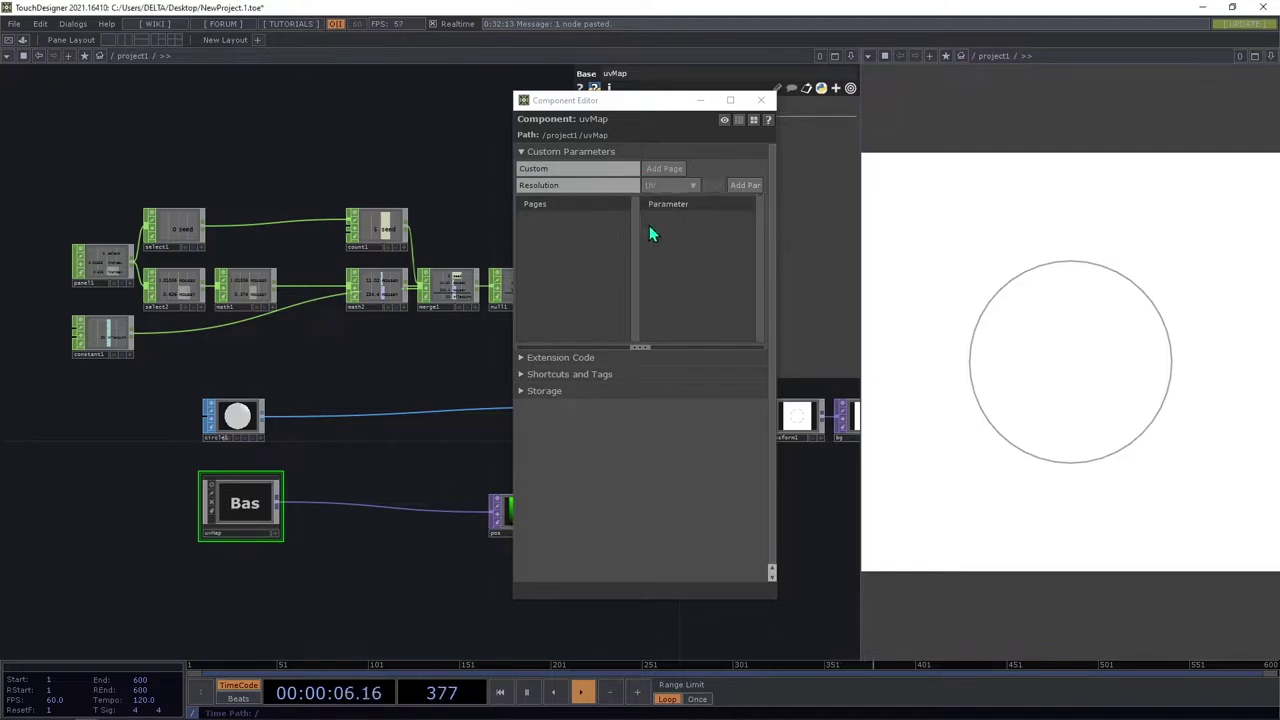
click(746, 188)
click(763, 104)
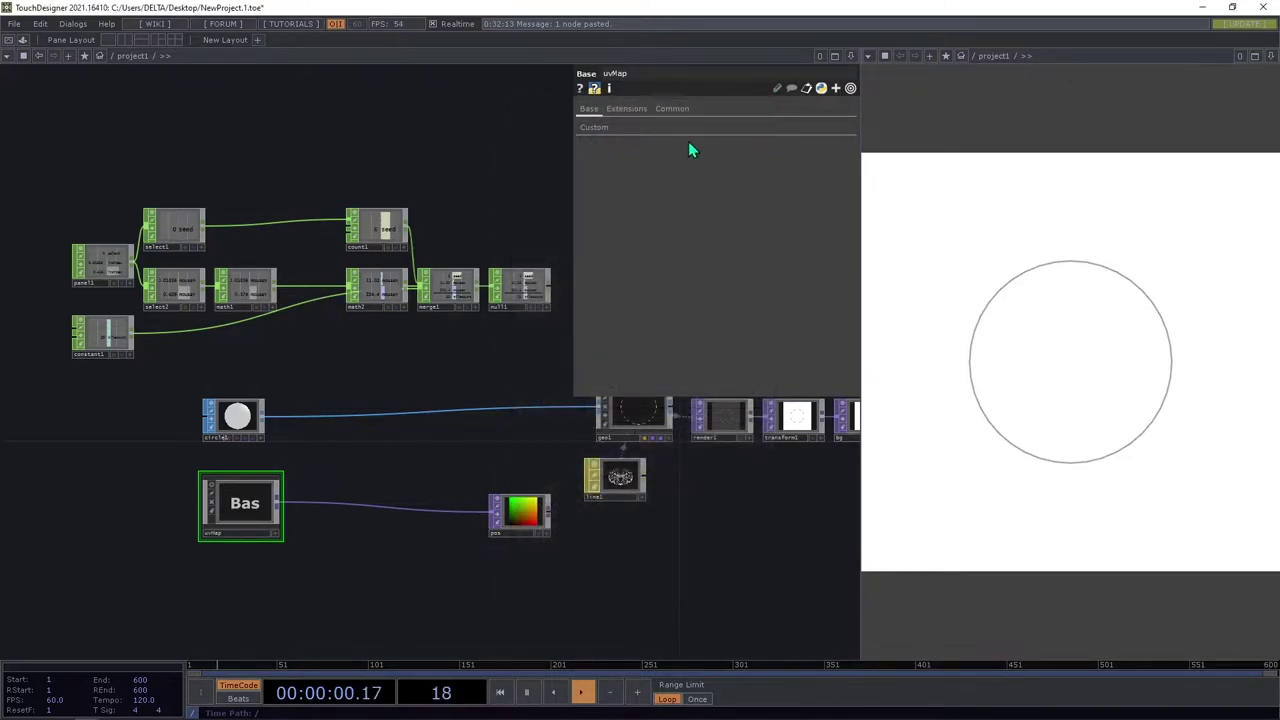
Link both of uvMap's Resolution values to the tileCount channel of null1
click(596, 127)
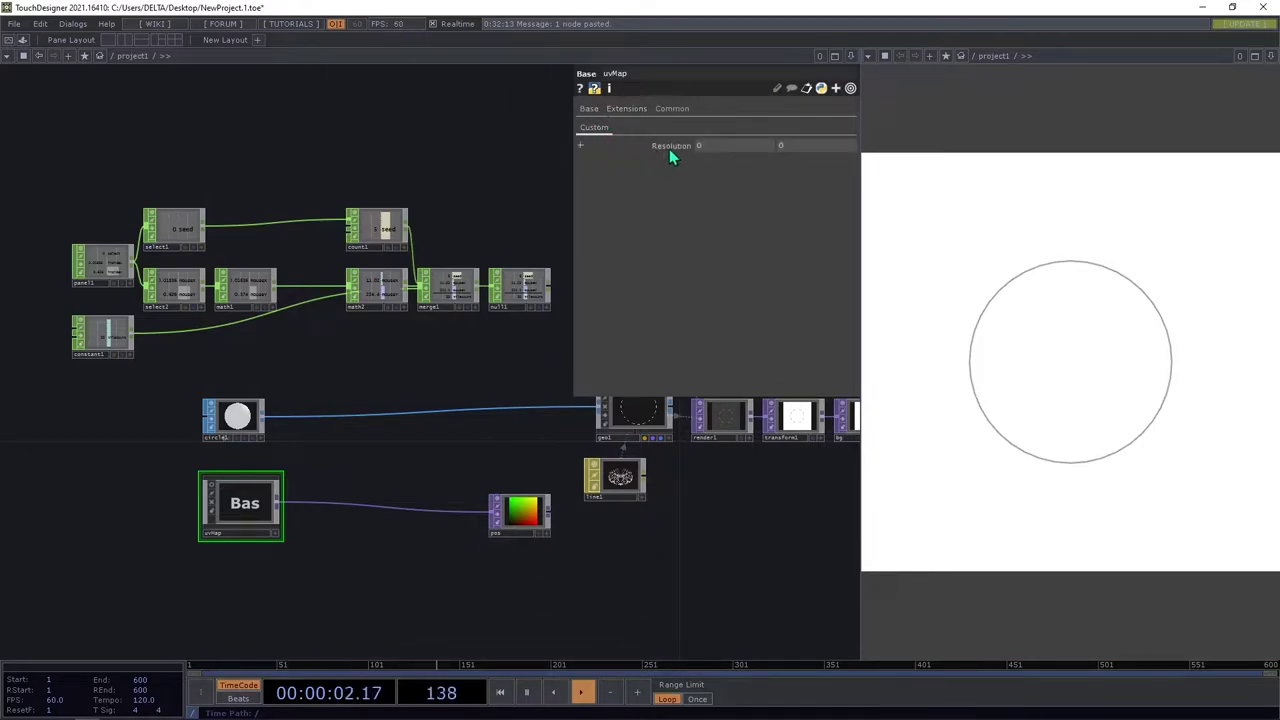
drag(422, 360, 339, 343)
scroll(433, 327, up, 3)
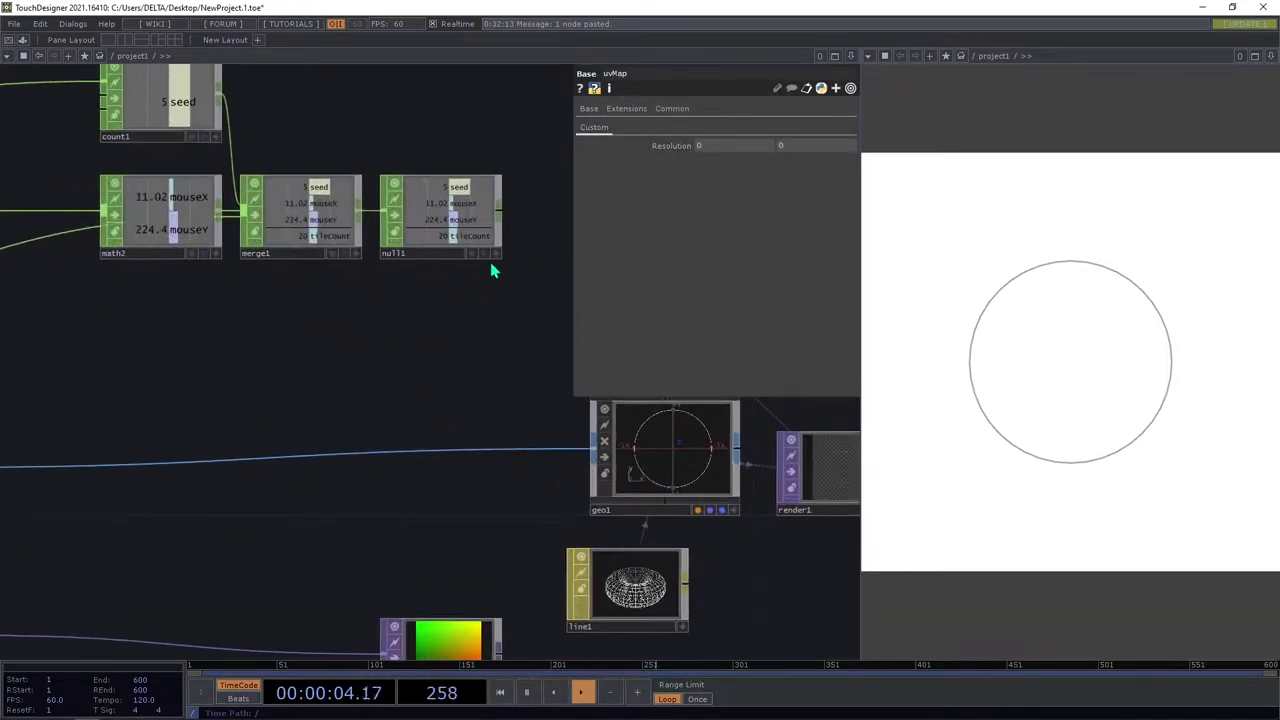
click(495, 254)
drag(472, 238, 651, 145)
click(677, 143)
drag(440, 340, 543, 163)
click(542, 144)
drag(194, 327, 486, 252)
Open uvMap's parameters in a floating window beside the network and go inside the component
right_click(245, 481)
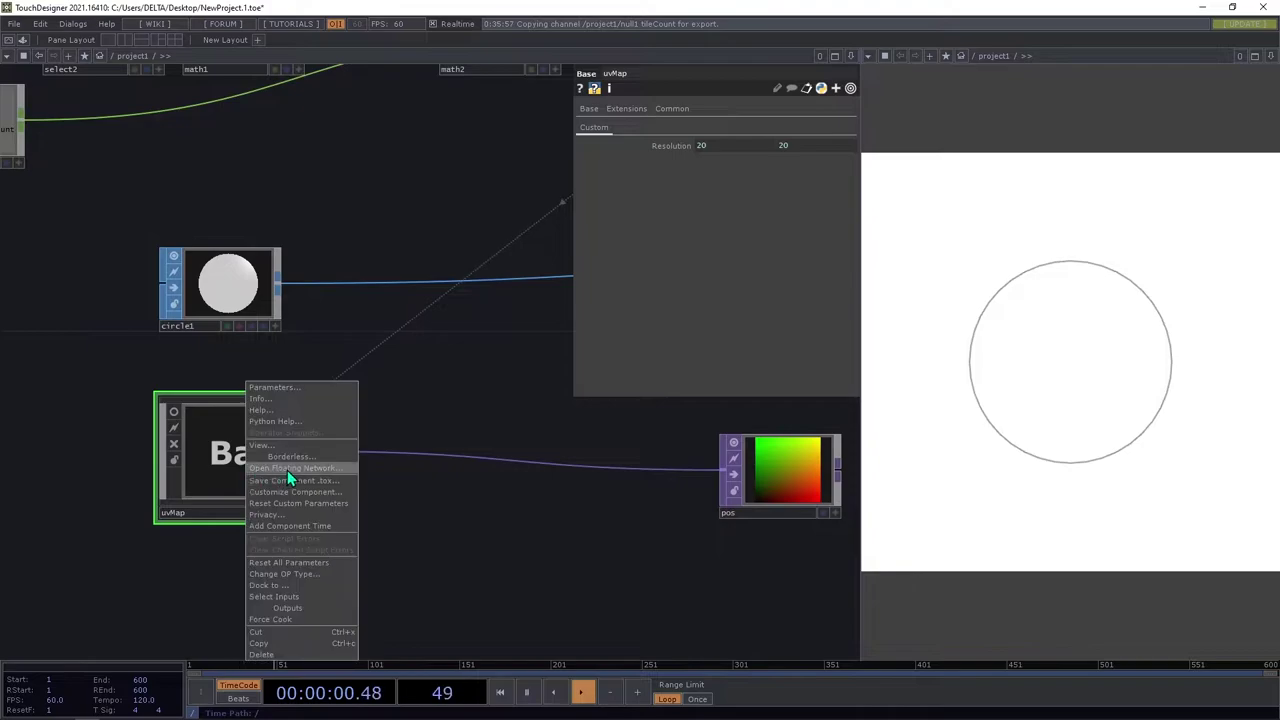
click(293, 388)
drag(240, 224, 811, 311)
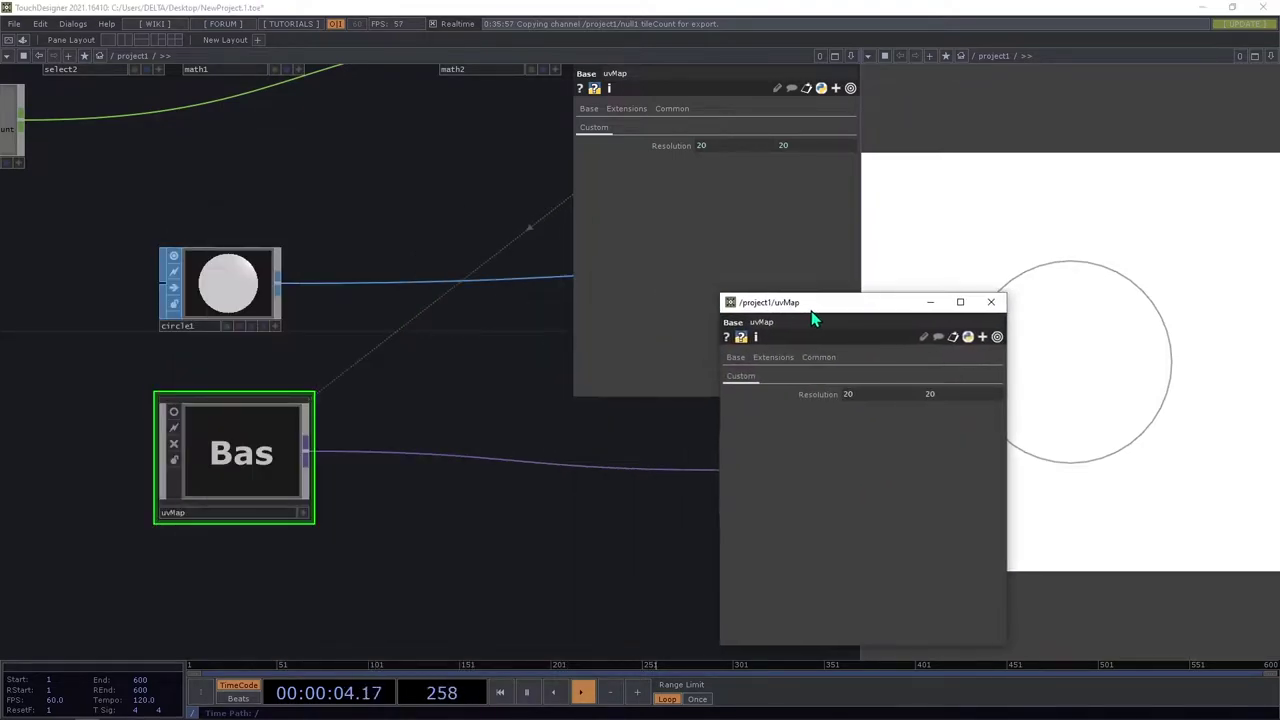
click(248, 486)
key(i)
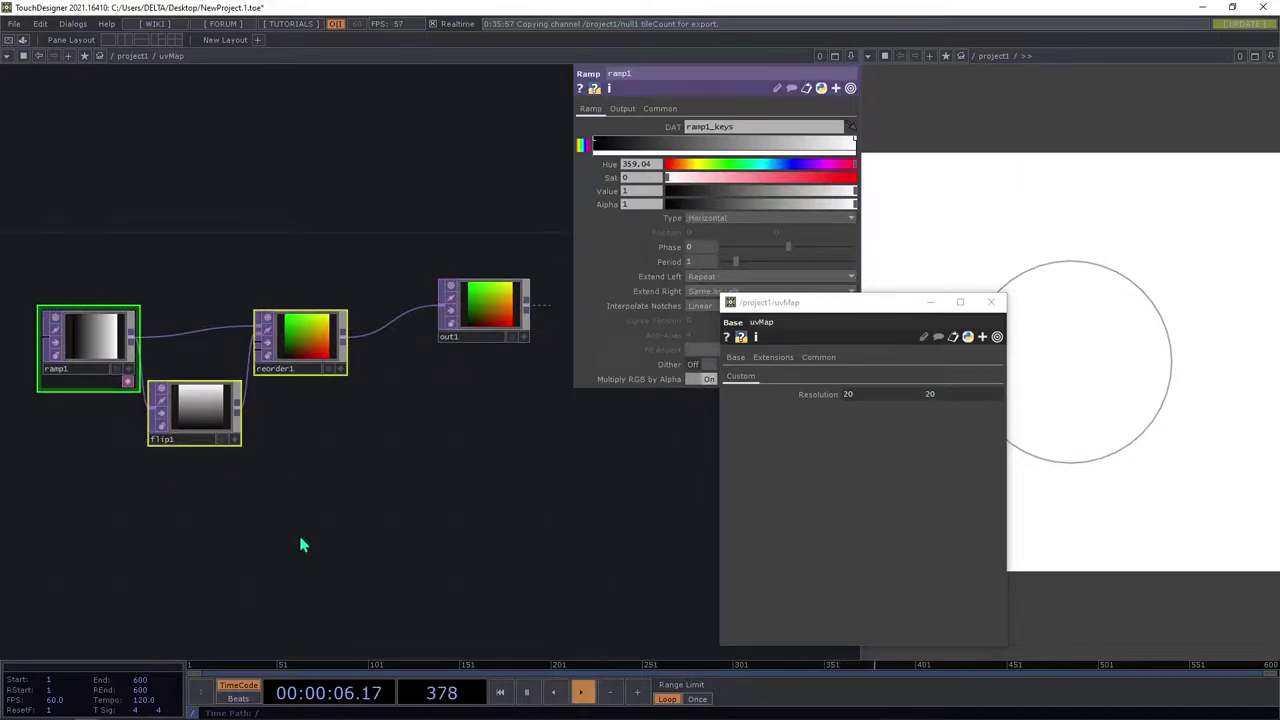
Set ramp1's resolution to parent().par.Resolutionu and parent().par.Resolutionv, and close the floating parameter window
click(660, 108)
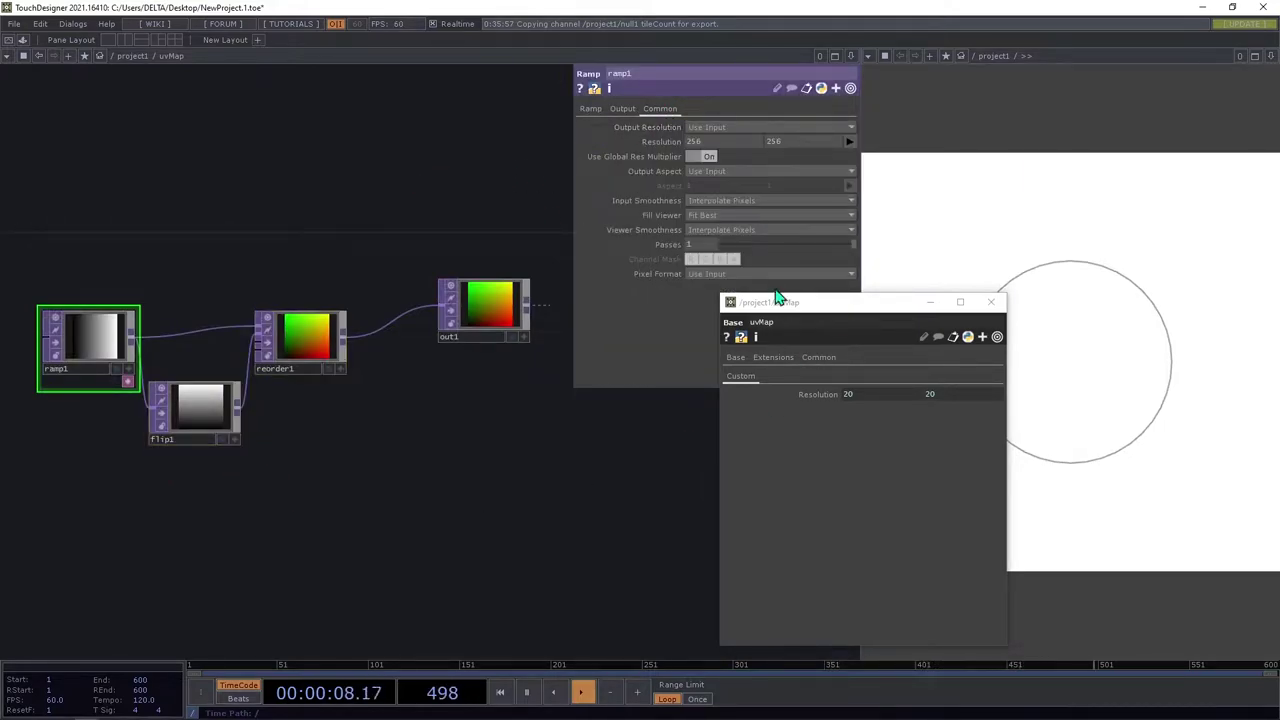
click(825, 396)
drag(749, 415, 655, 143)
click(686, 145)
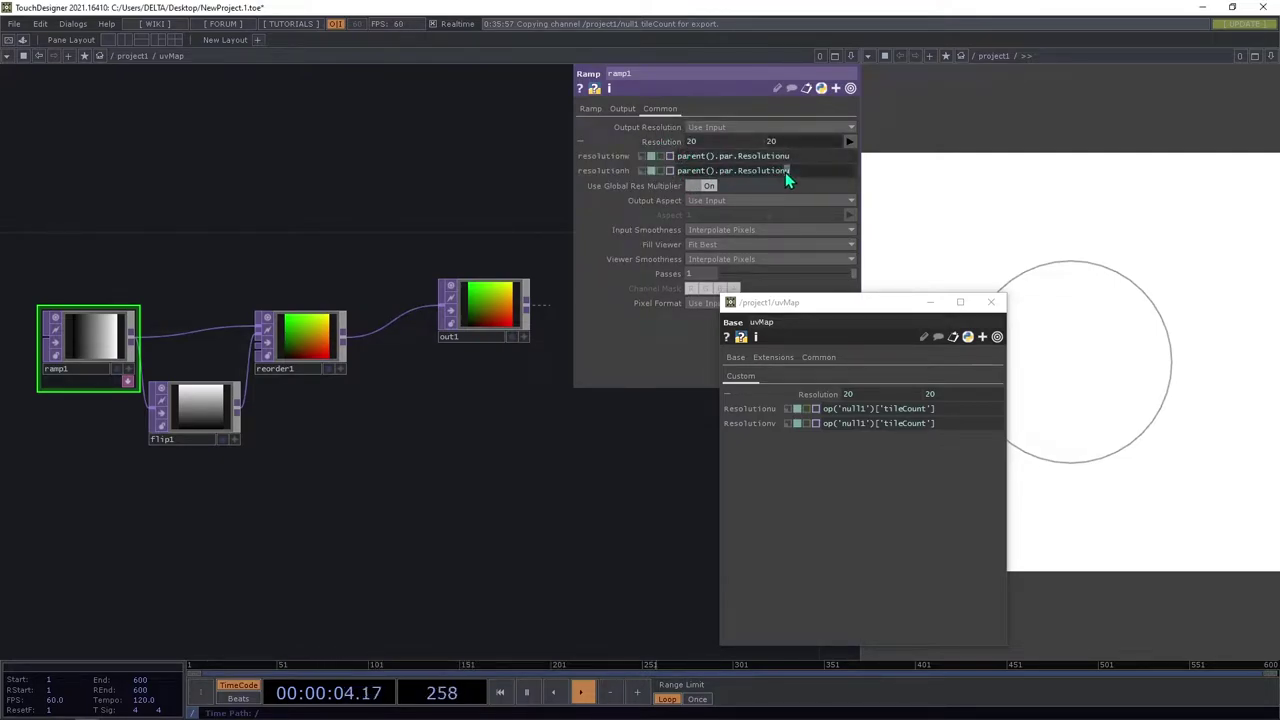
drag(477, 166, 474, 167)
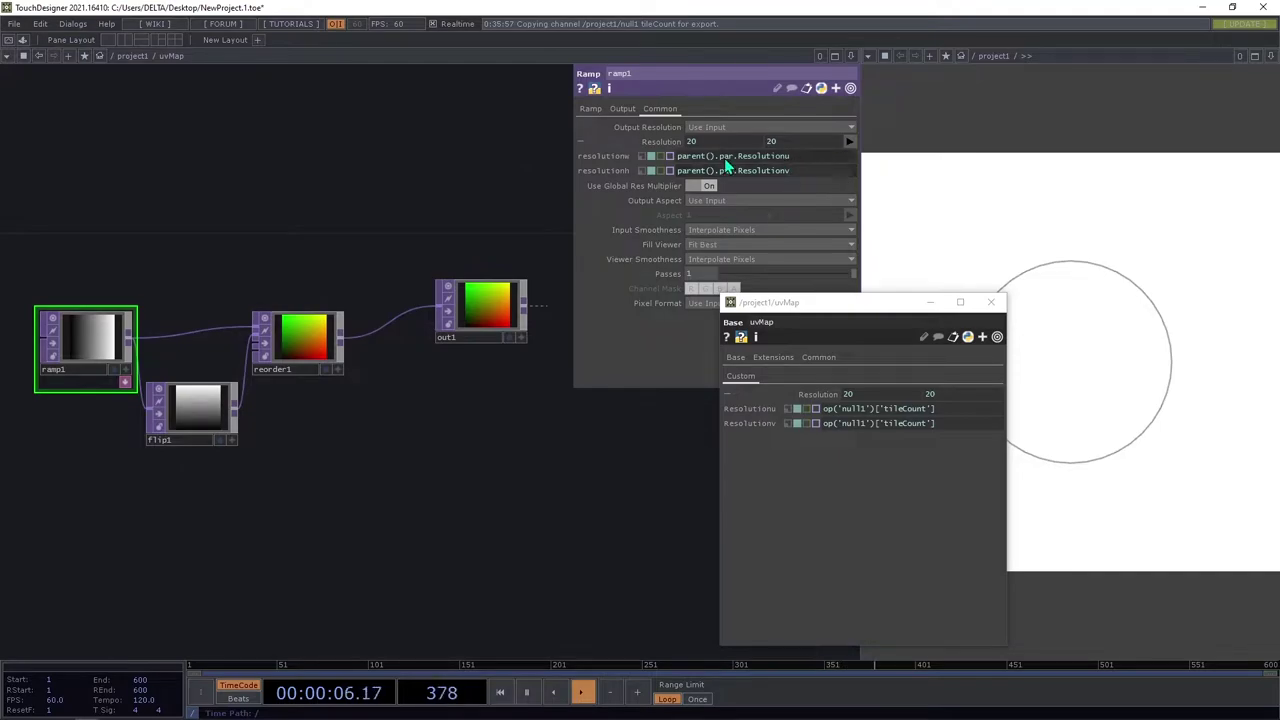
click(991, 302)
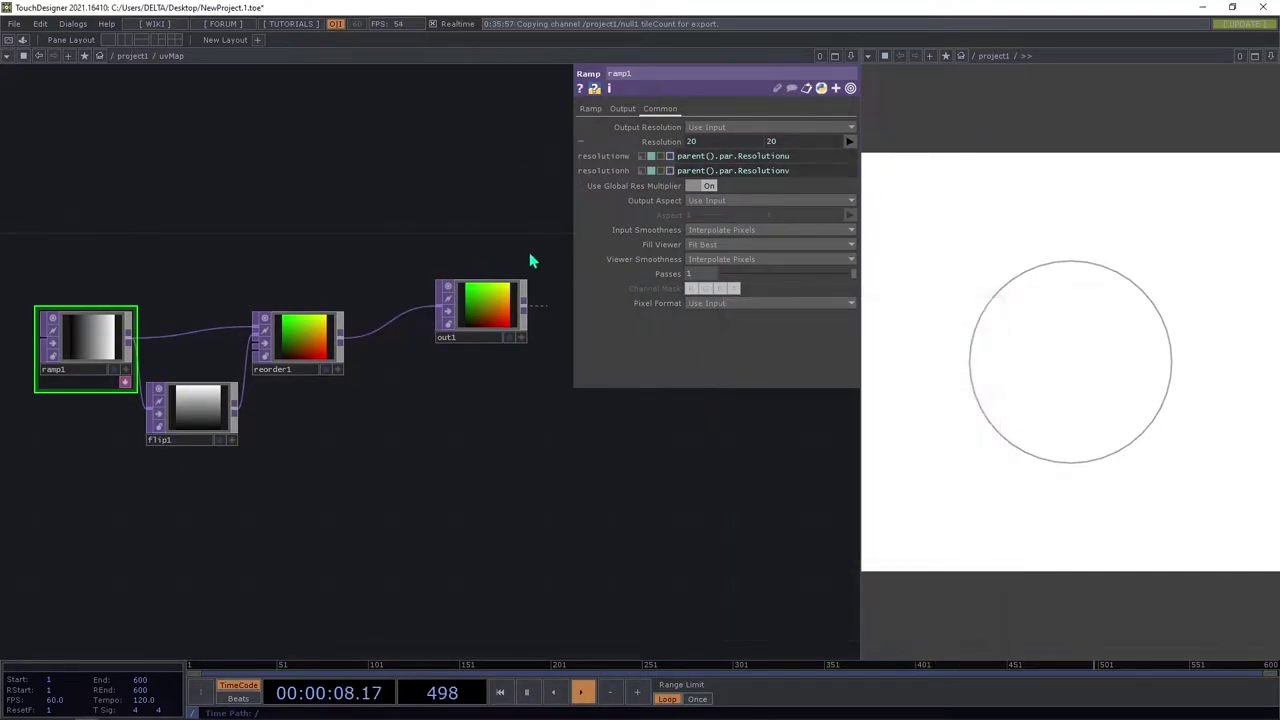
Return to the project1 network and check the pos Null TOP's resolution in its node info
key(u)
scroll(380, 337, up, 4)
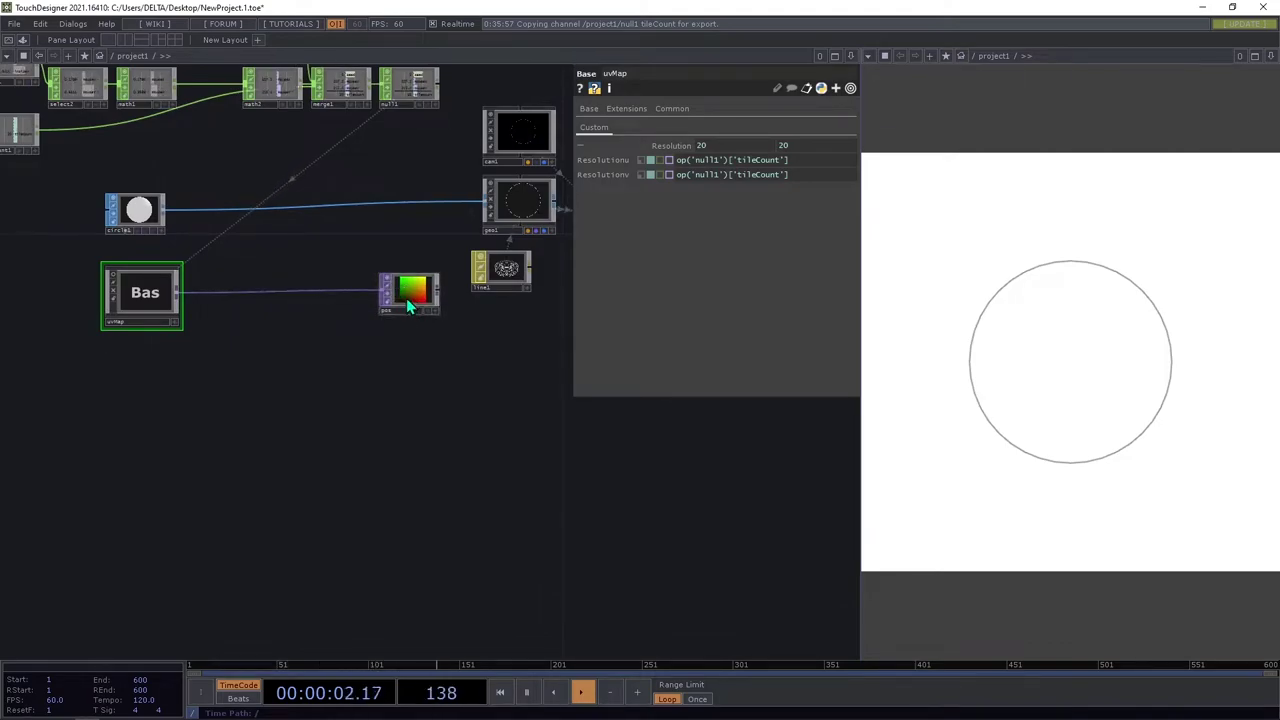
middle_click(410, 314)
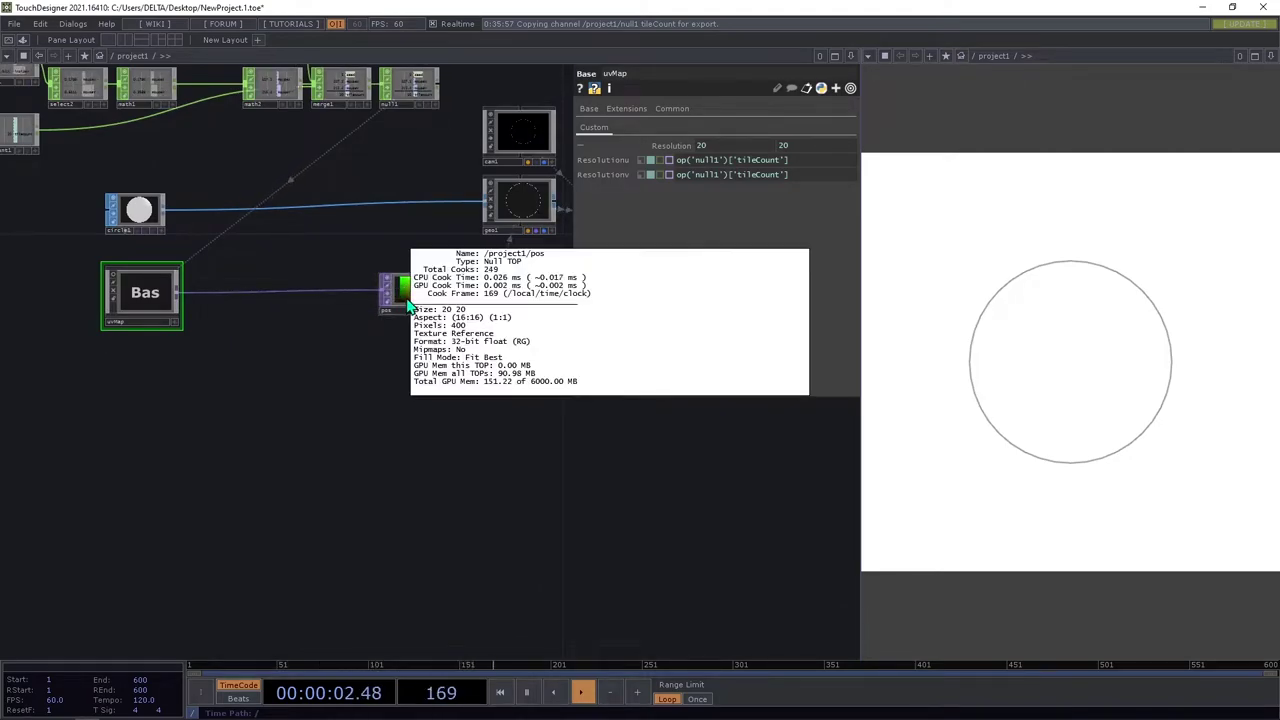
Turn on instancing for the geo1 Geometry COMP
click(512, 200)
click(625, 109)
click(714, 126)
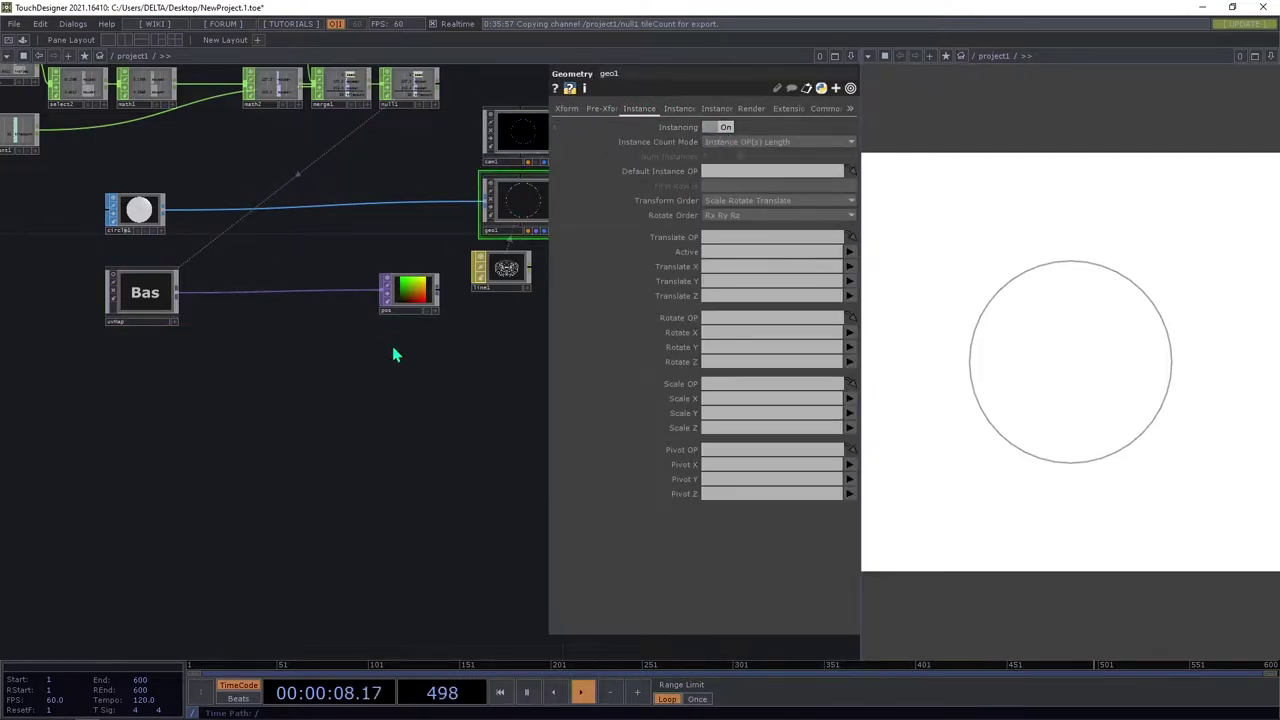
Review the view and transform parameters of the cam1 camera
drag(421, 312, 366, 354)
click(355, 350)
click(471, 246)
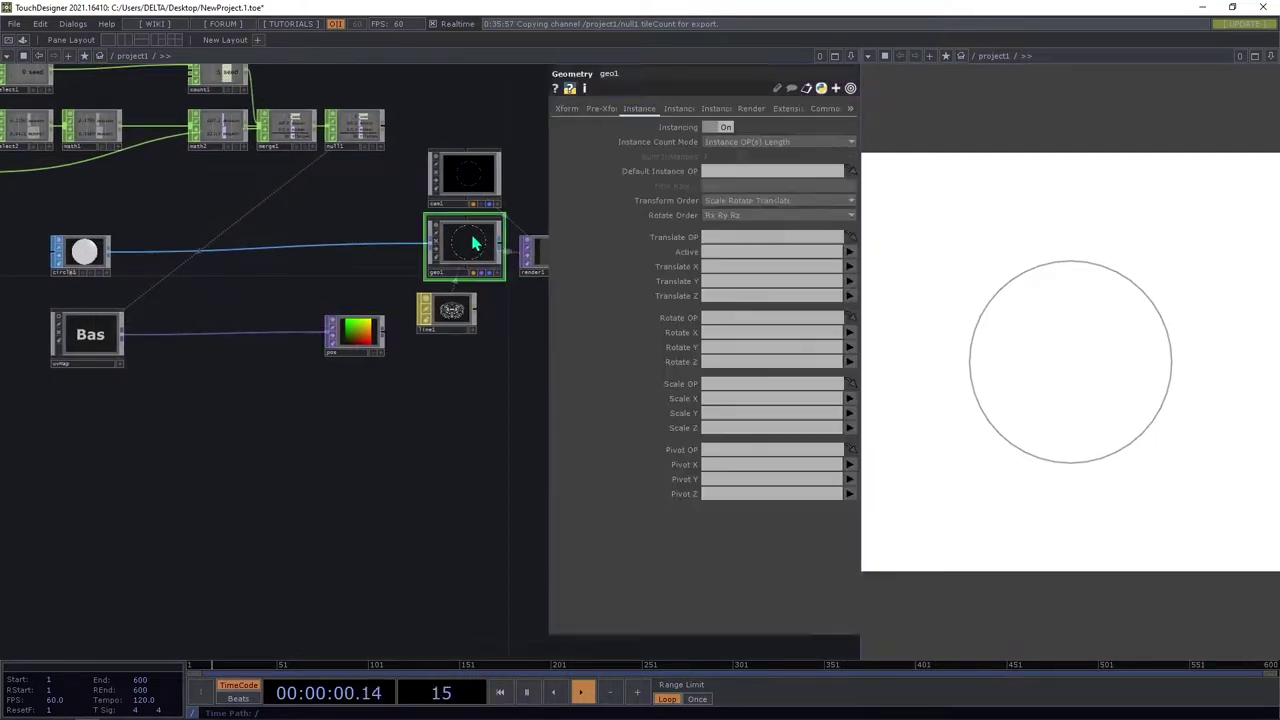
click(484, 200)
click(657, 109)
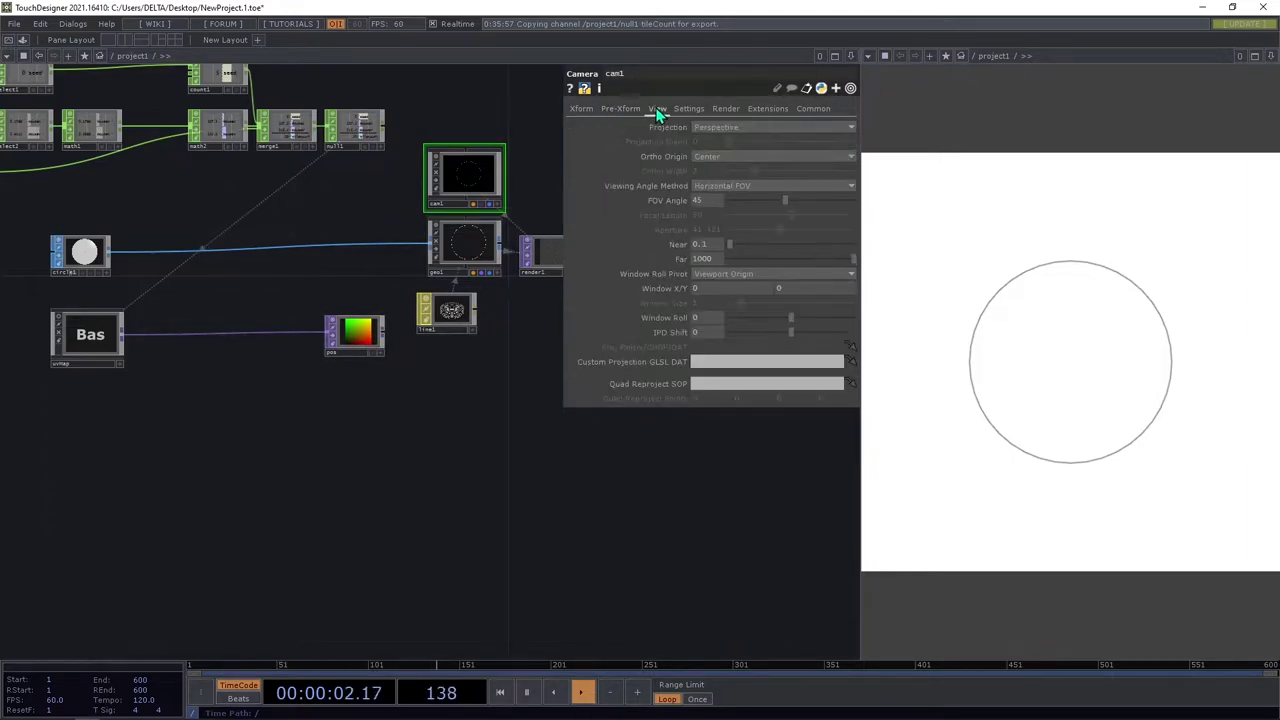
click(576, 109)
Use pos as geo1's instance Translate OP, with r for Translate X and g for Translate Y
click(451, 252)
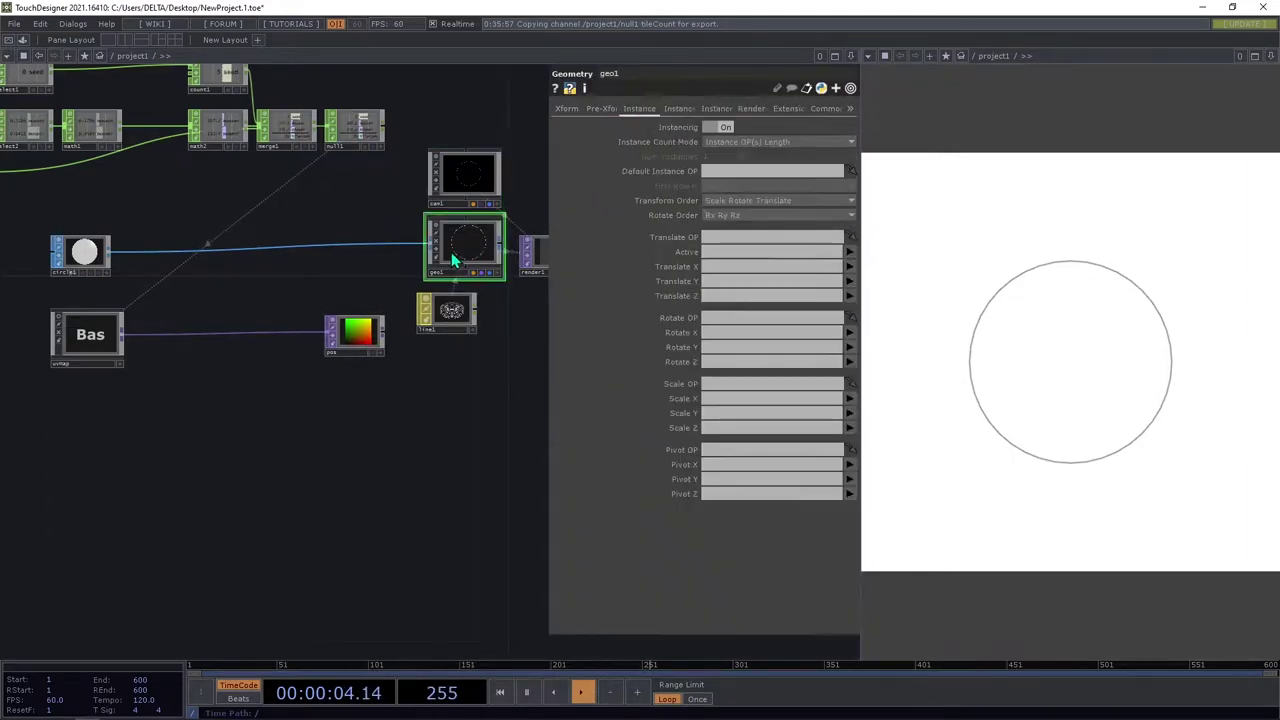
drag(355, 333, 771, 240)
click(850, 281)
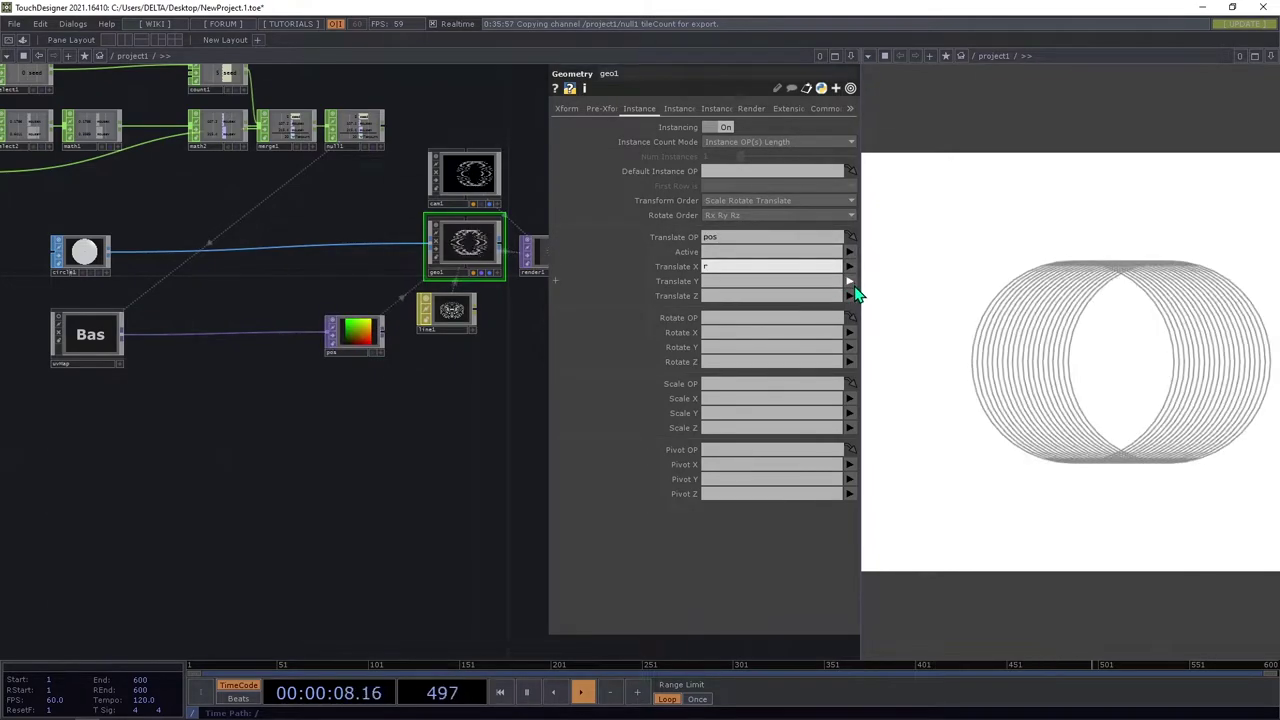
click(849, 281)
click(852, 300)
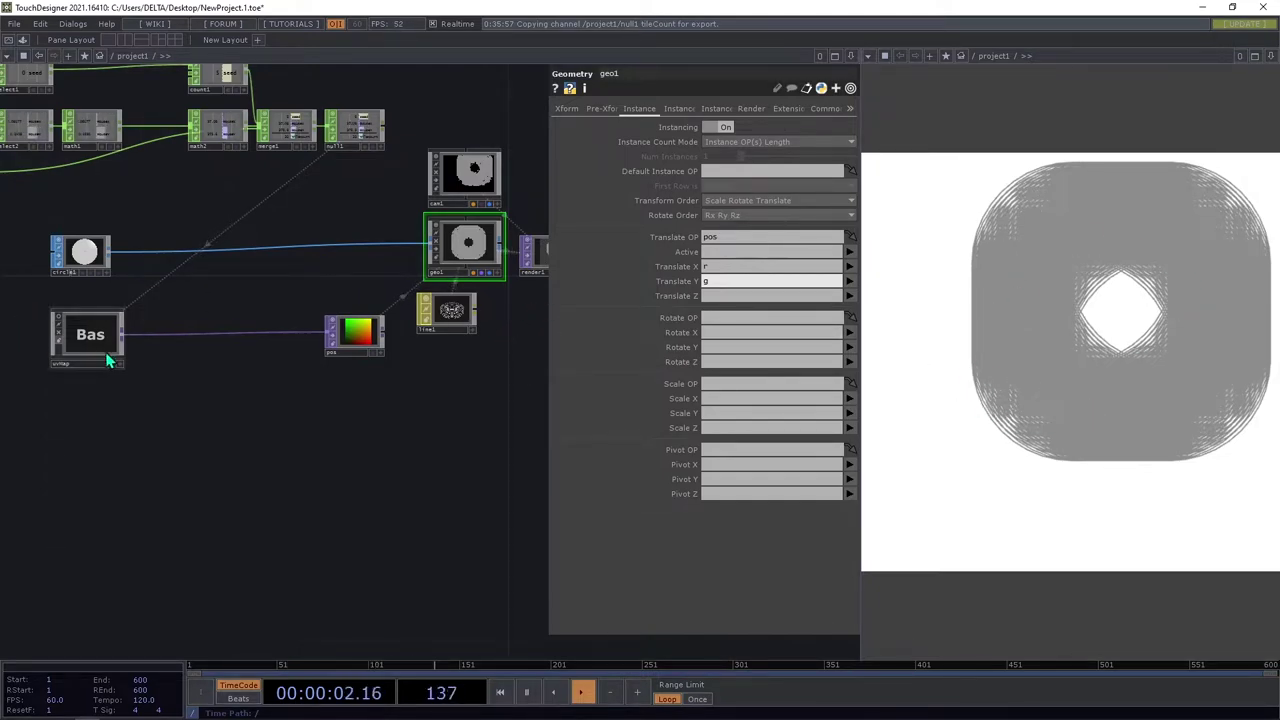
Insert a Math TOP between the uvMap component and the pos Null TOP
scroll(183, 345, up, 3)
right_click(232, 336)
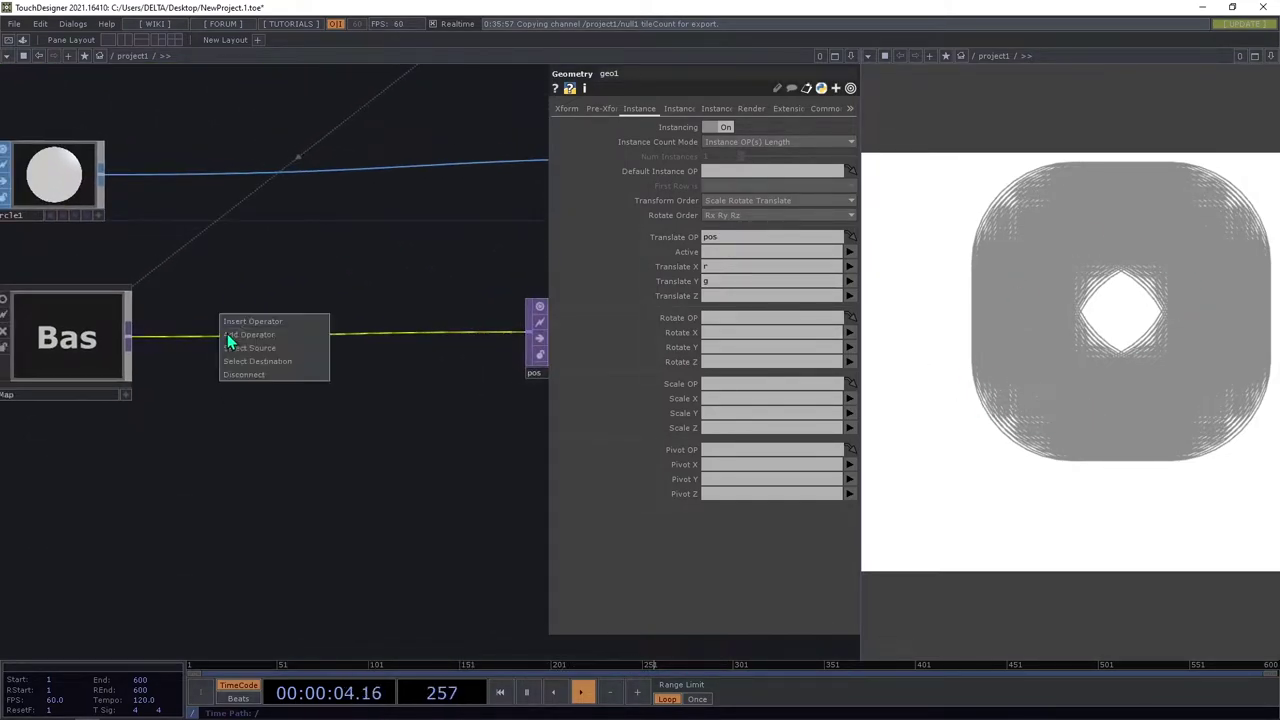
click(259, 324)
text(m)
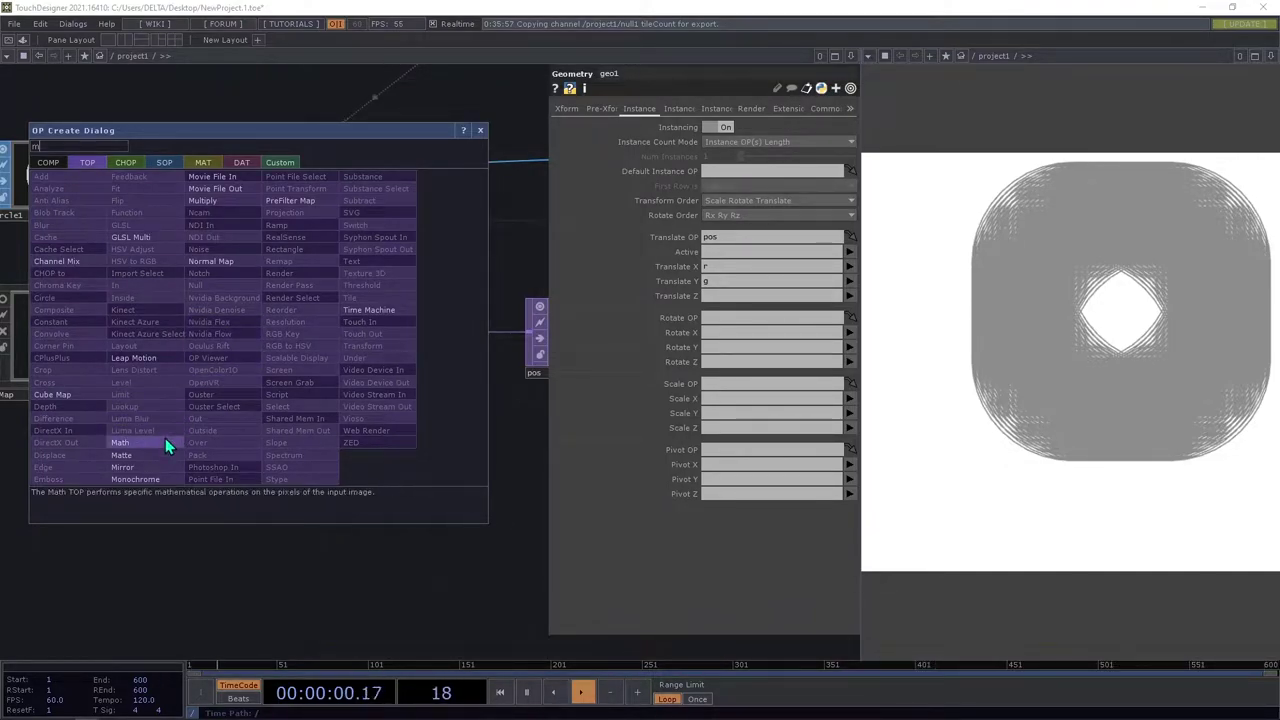
click(165, 442)
click(223, 340)
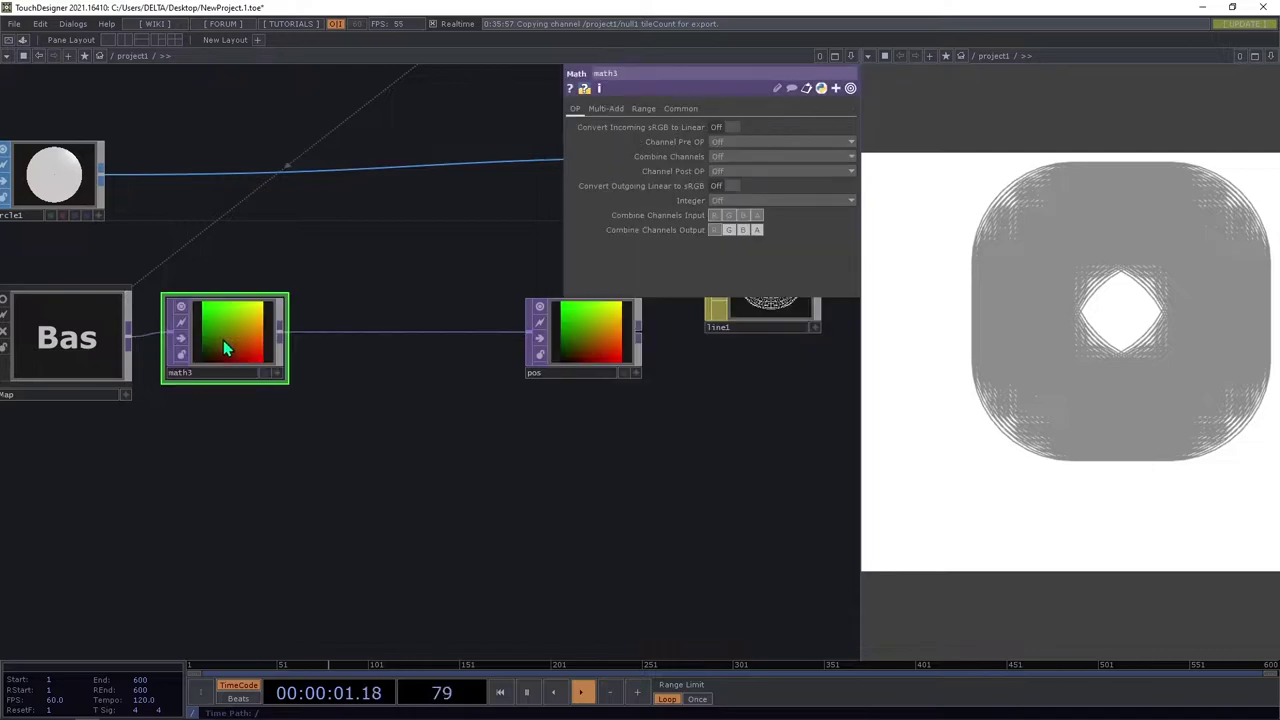
Set the Math TOP's Multiply value to the expression parent().width
click(606, 110)
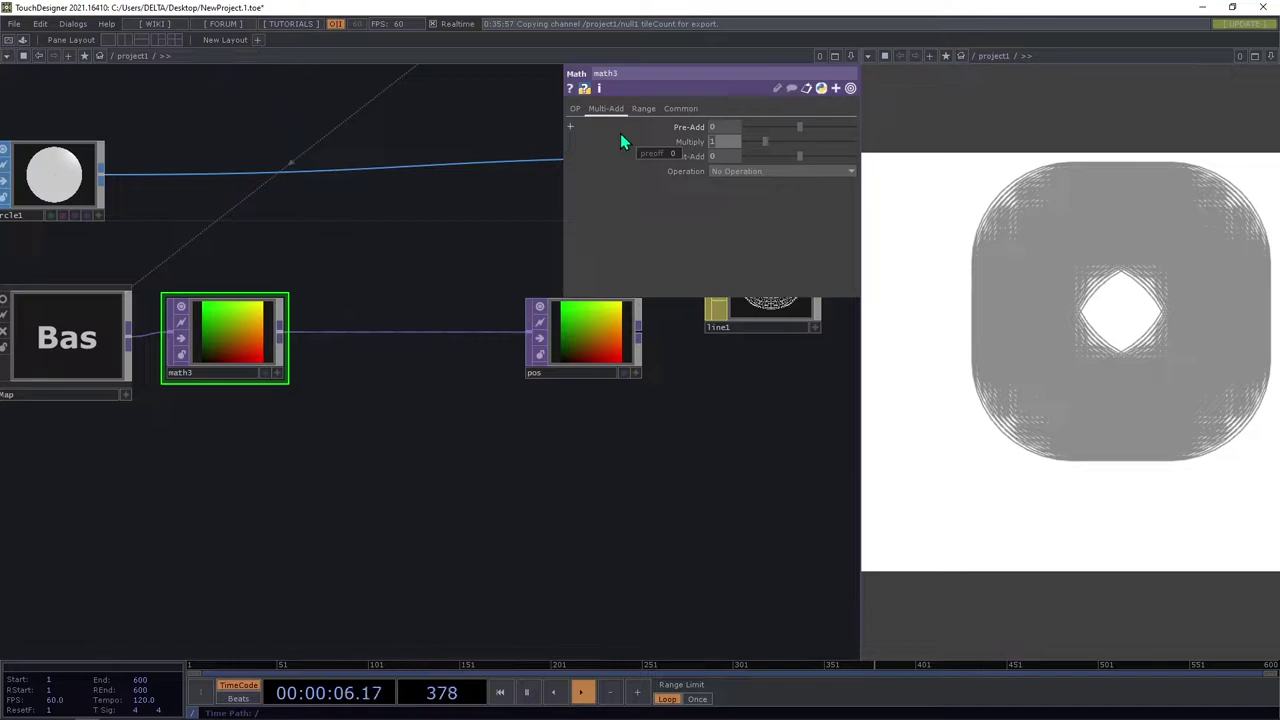
text(parent)
text(().wid)
text(th)
key(Return)
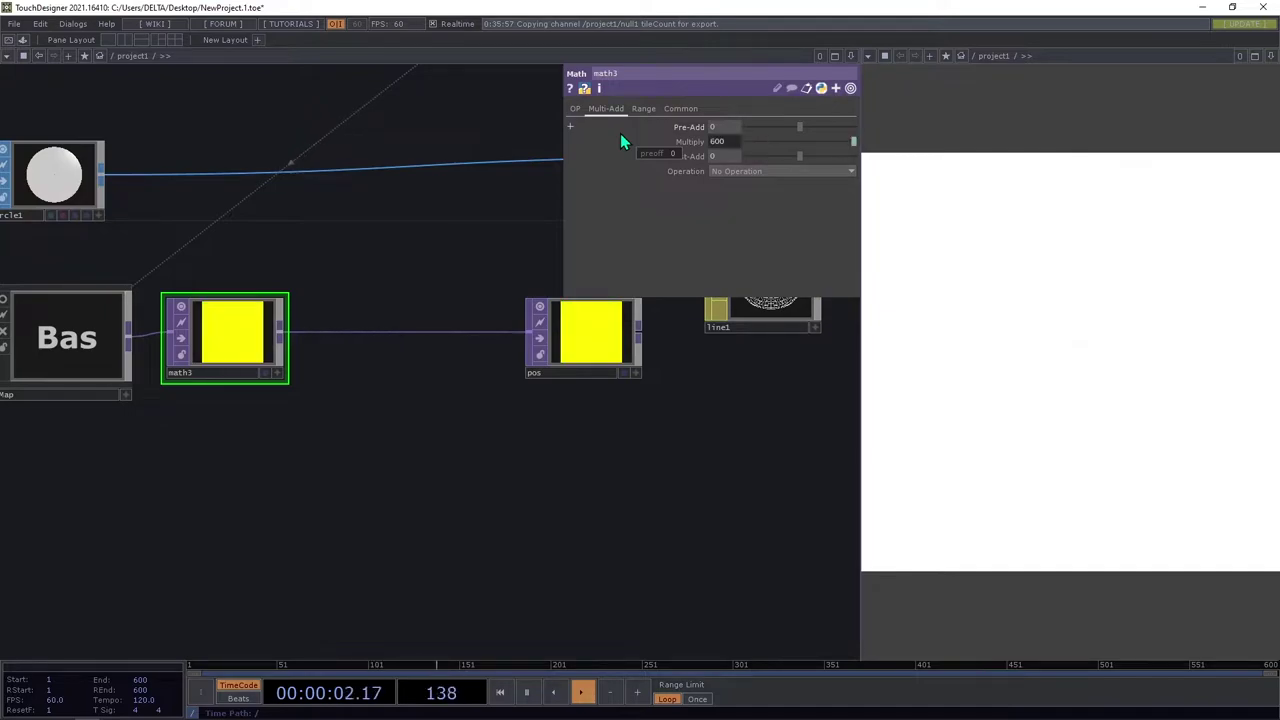
scroll(286, 528, down, 3)
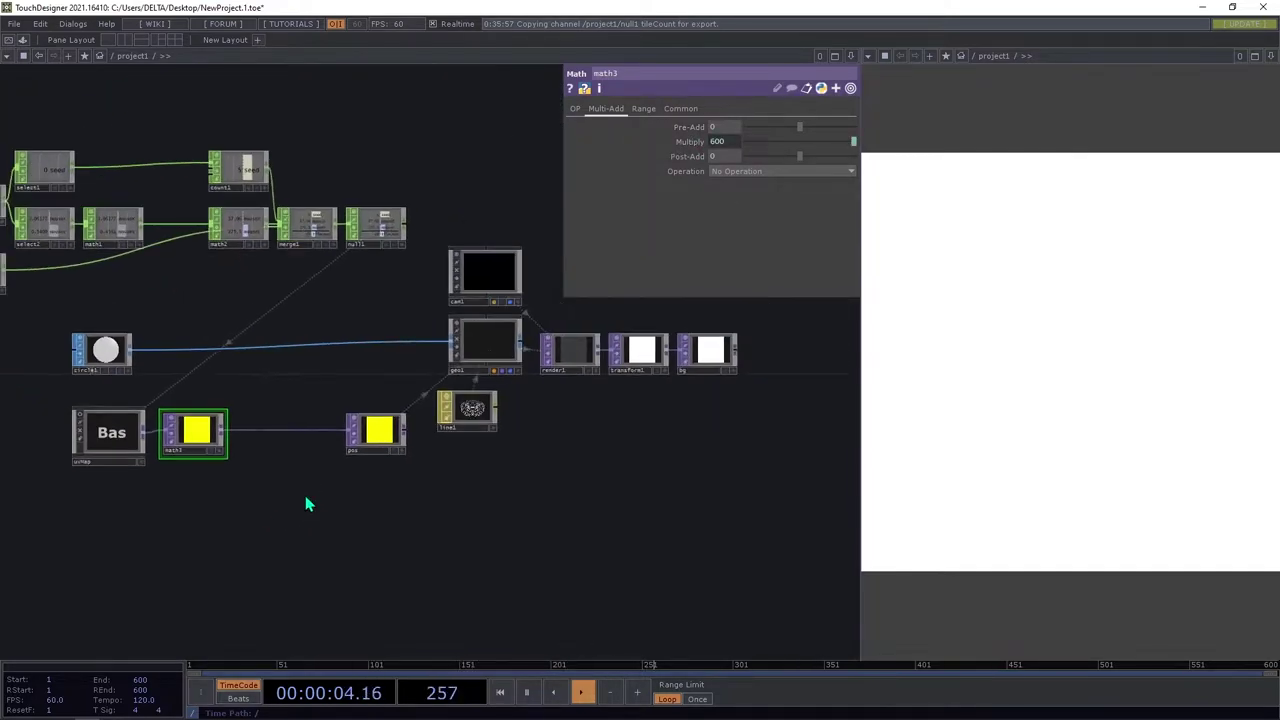
Set cam1 to Orthographic projection with a Bottom-Left ortho origin and the Ortho Width expression parent().width
scroll(530, 410, up, 4)
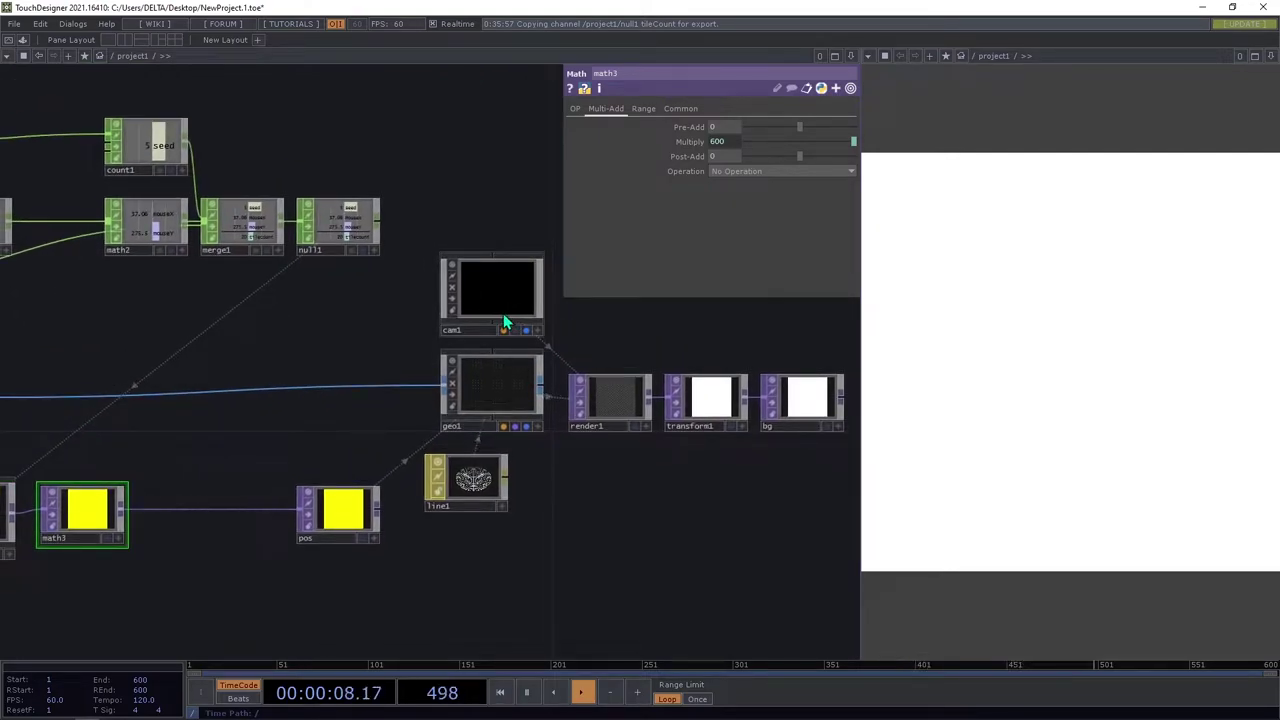
scroll(490, 360, up, 5)
scroll(499, 400, down, 3)
click(443, 302)
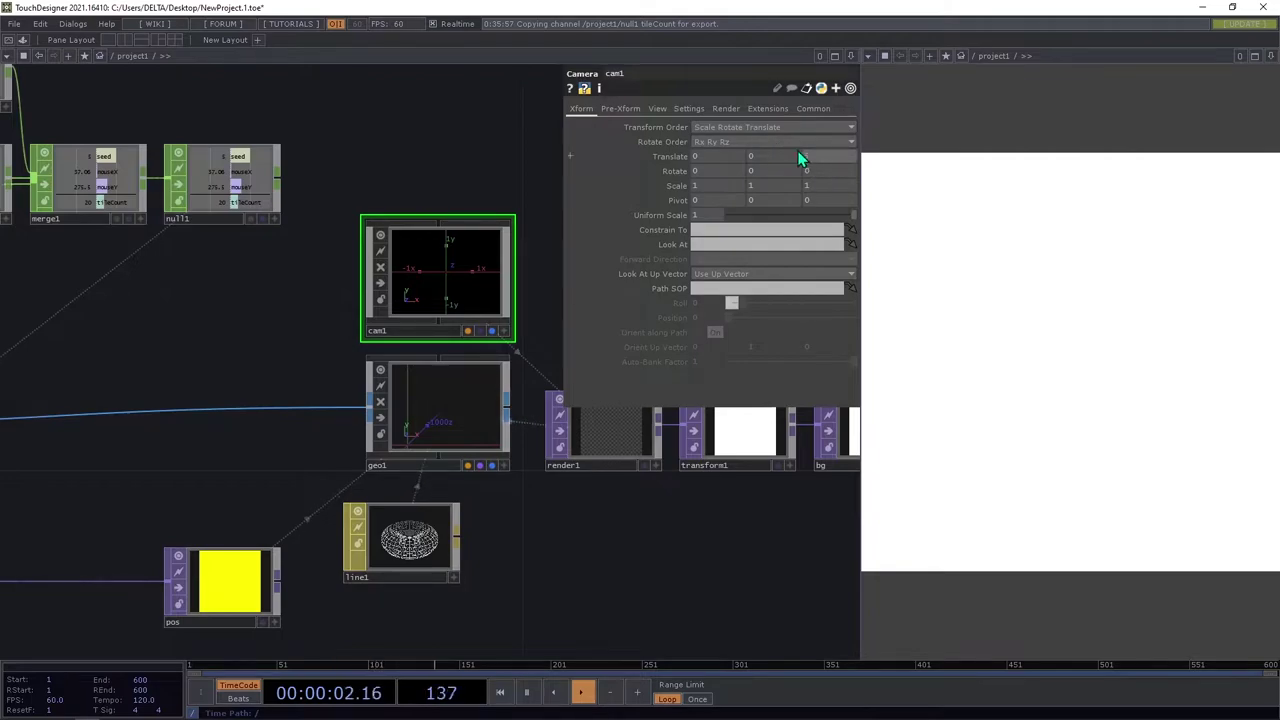
click(657, 109)
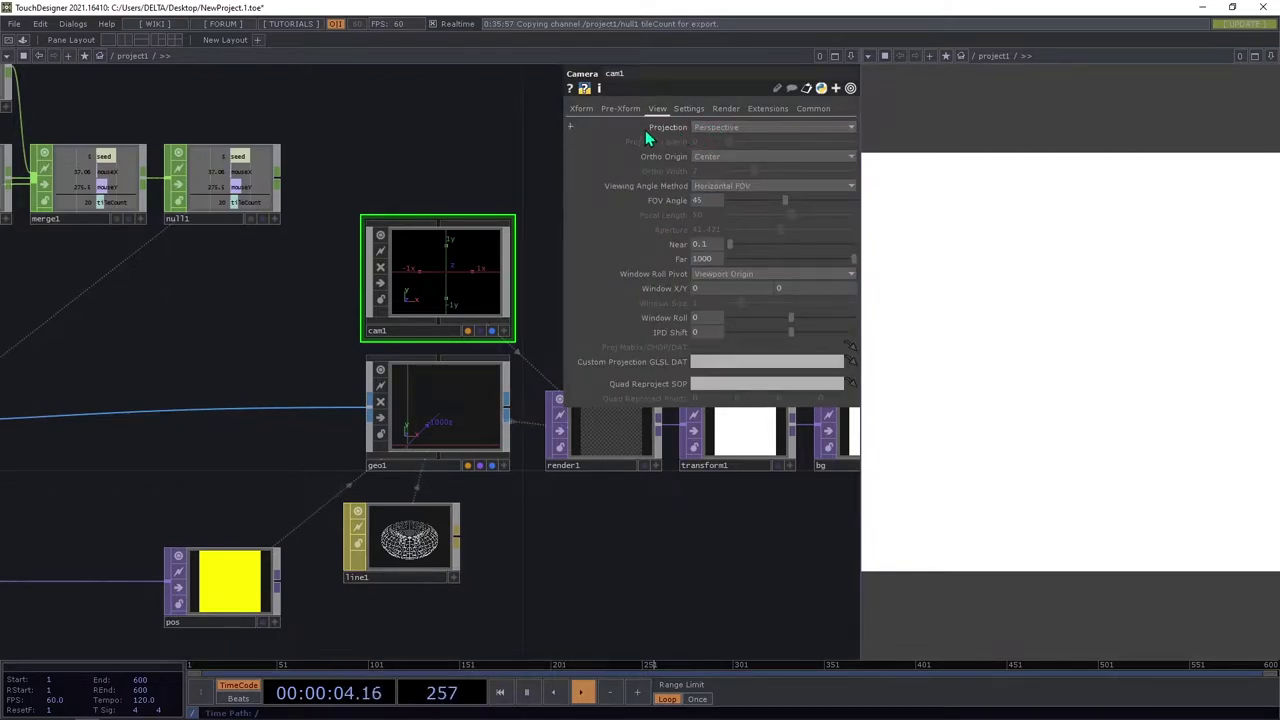
click(697, 129)
click(719, 151)
click(716, 157)
click(712, 181)
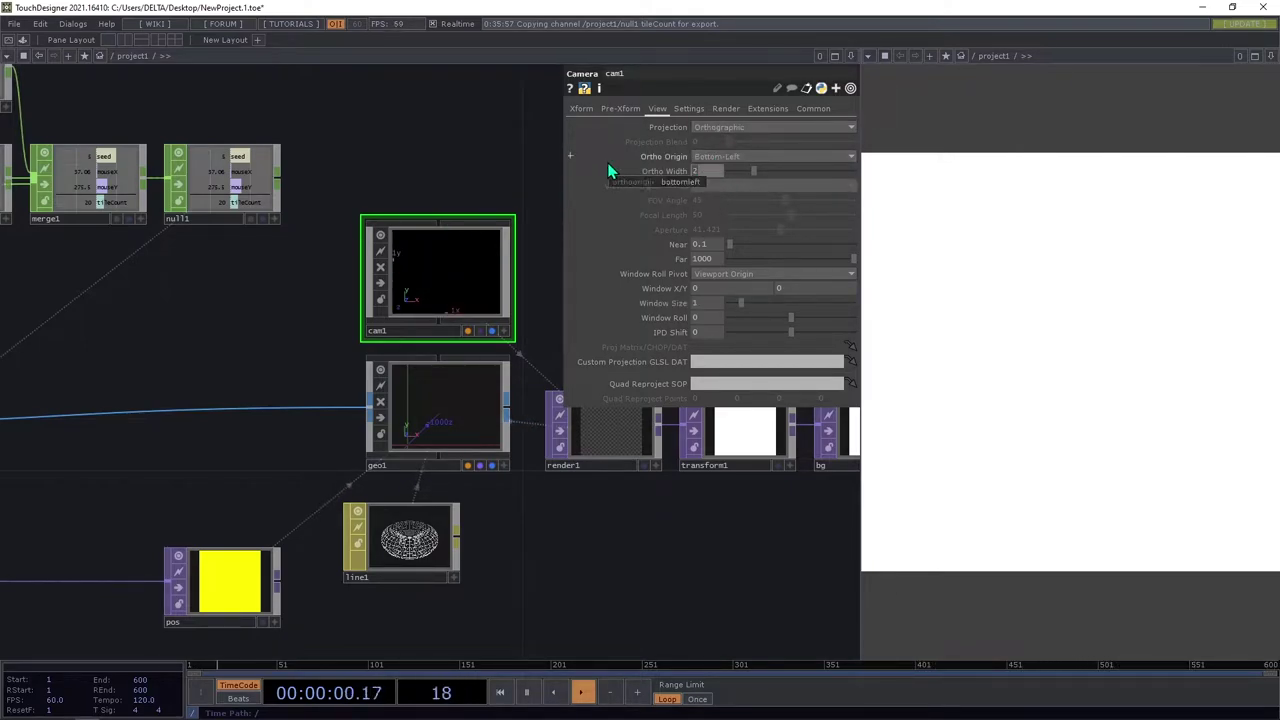
text(parent().width)
key(Return)
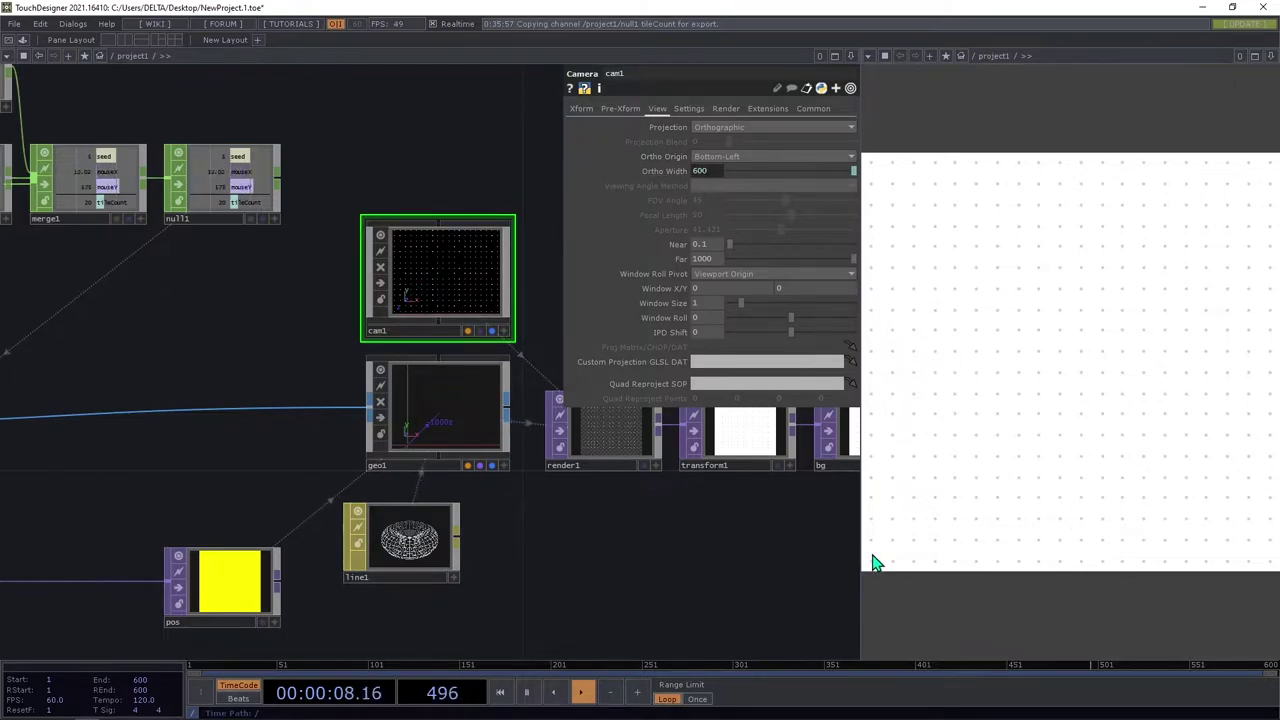
Switch to Processing to review the draw code of the P_2_1_2_01 sketch, and return to TouchDesigner
mouse_move(697, 571)
mouse_down()
mouse_move(523, 554)
mouse_move(692, 549)
mouse_up()
middle_drag(692, 549, 661, 547)
drag(661, 547, 657, 454)
drag(303, 508, 308, 516)
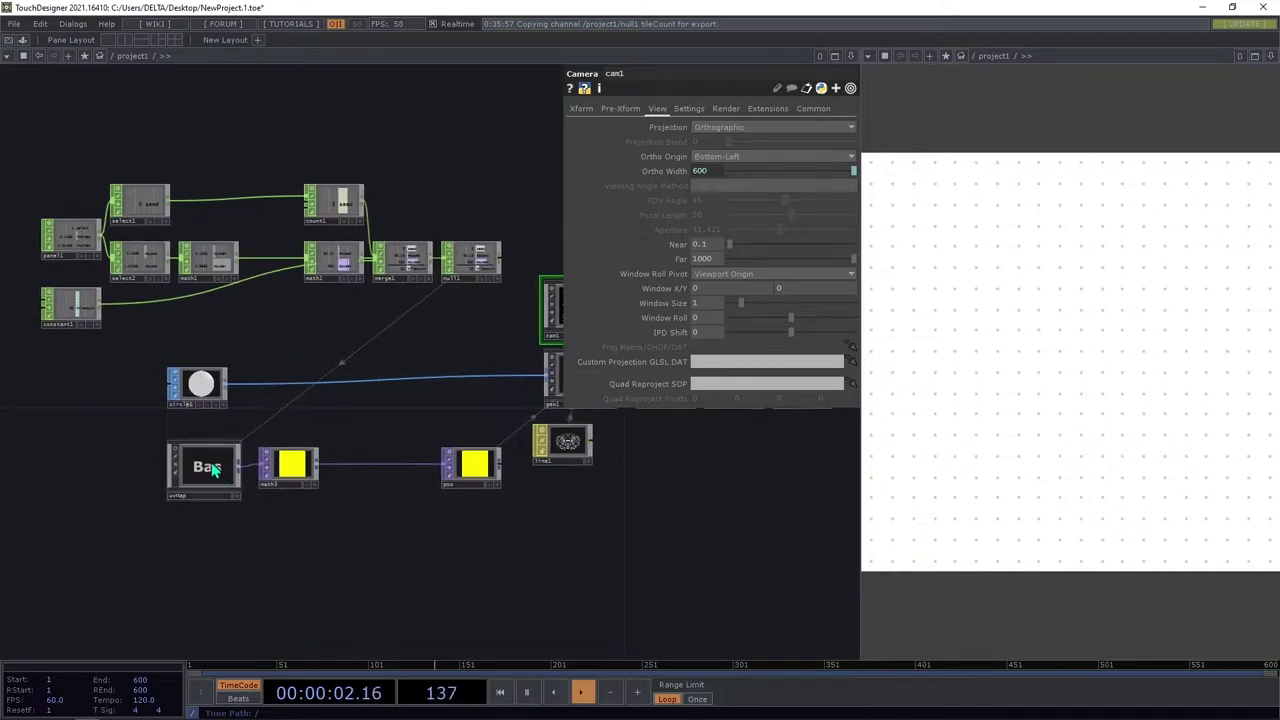
drag(412, 362, 437, 385)
key(alt+Tab)
scroll(280, 436, down, 4)
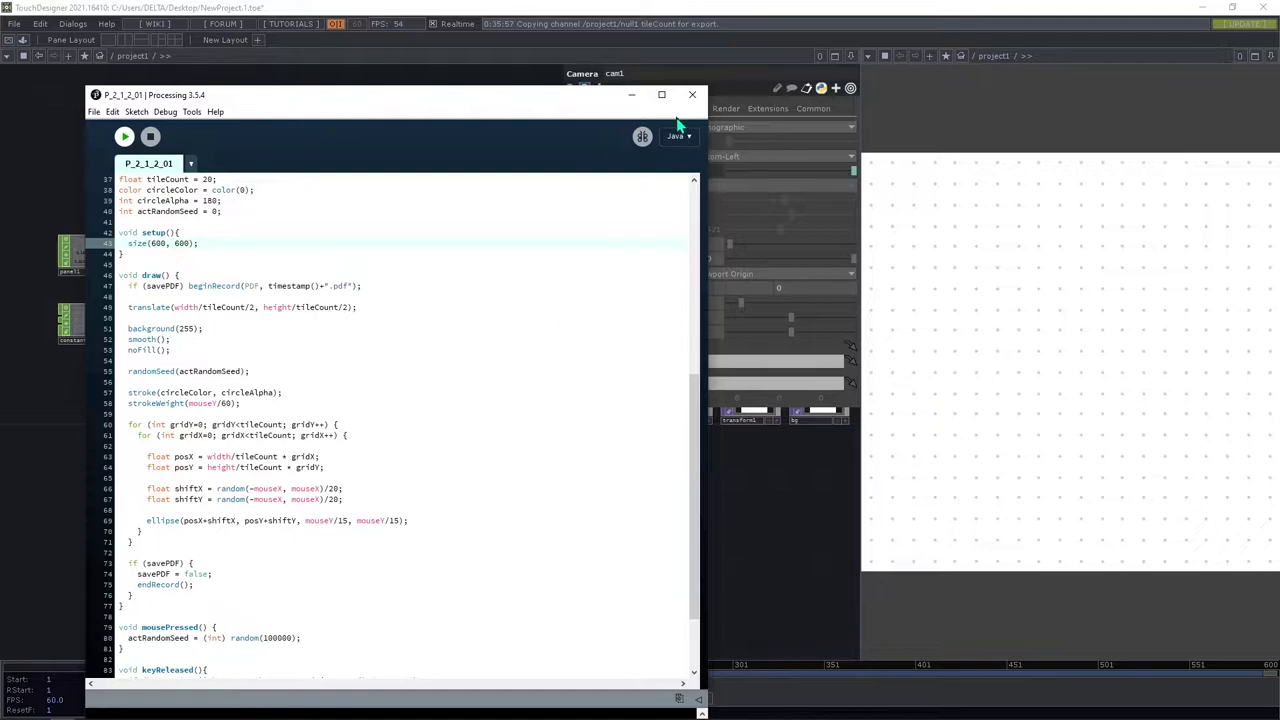
click(631, 96)
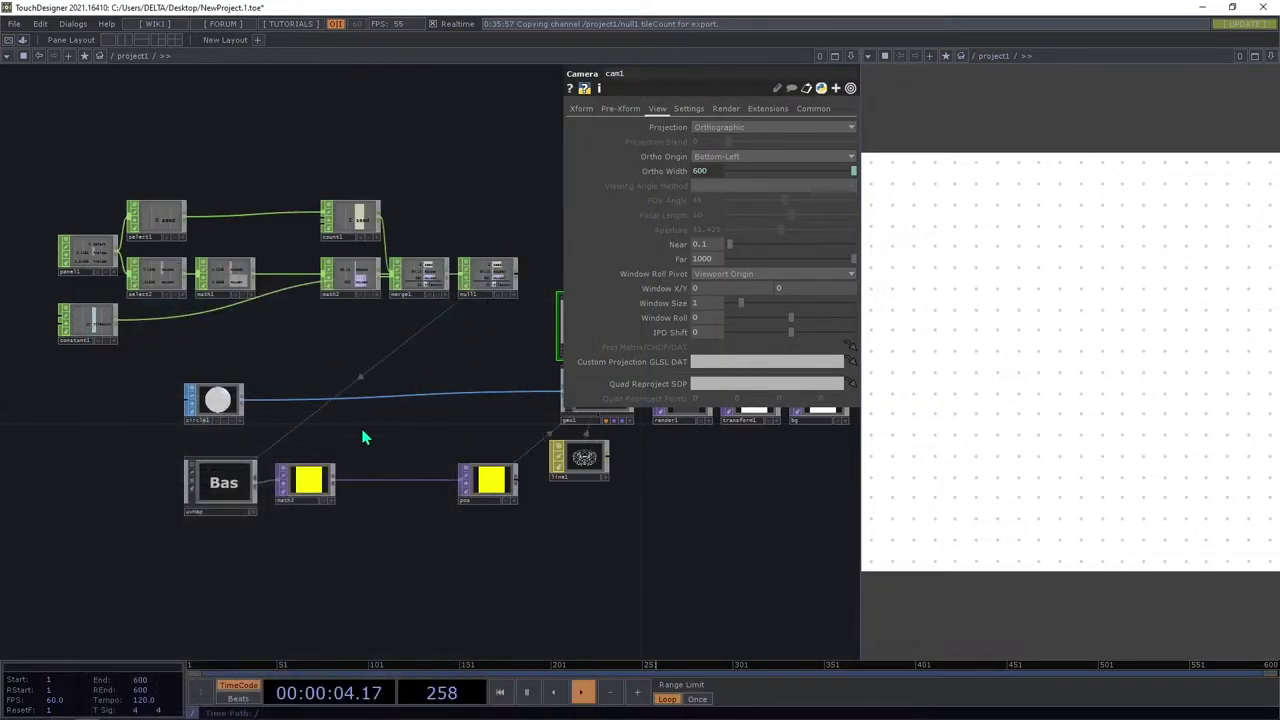
Reference null1's mouseY channel in both Radius values of circle1
scroll(508, 300, up, 6)
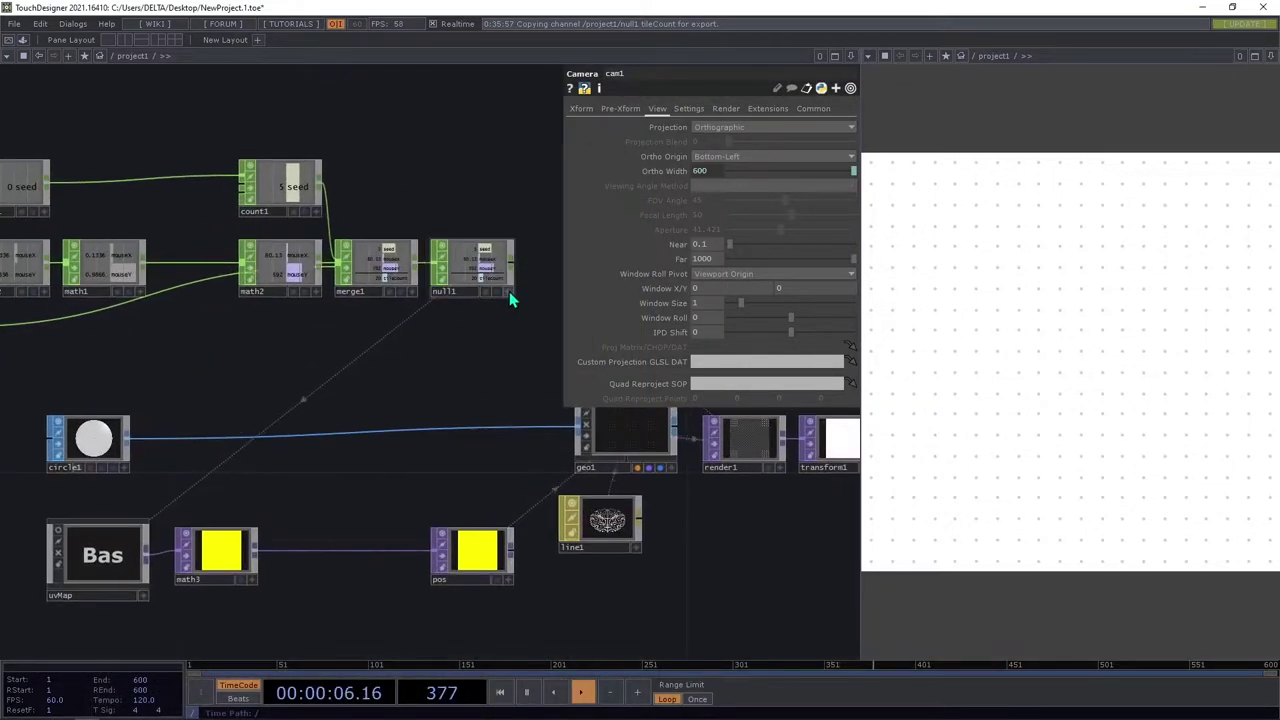
scroll(409, 400, down, 8)
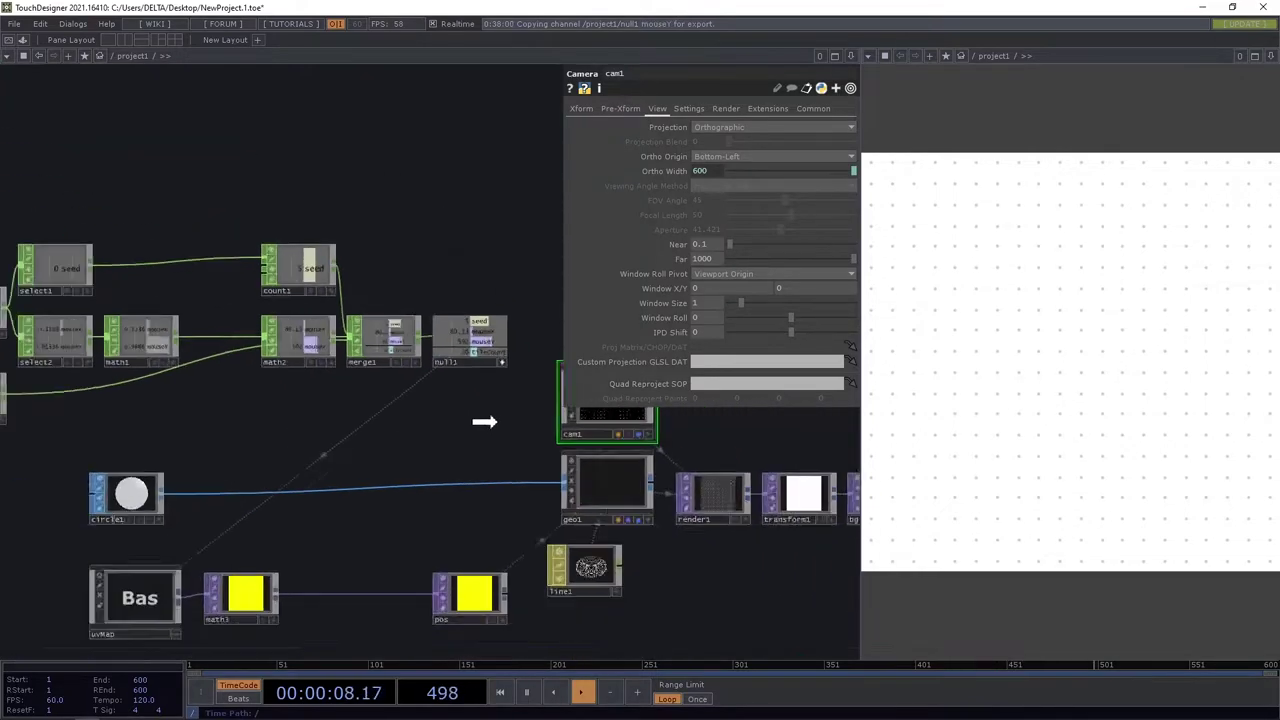
scroll(370, 455, up, 3)
click(325, 434)
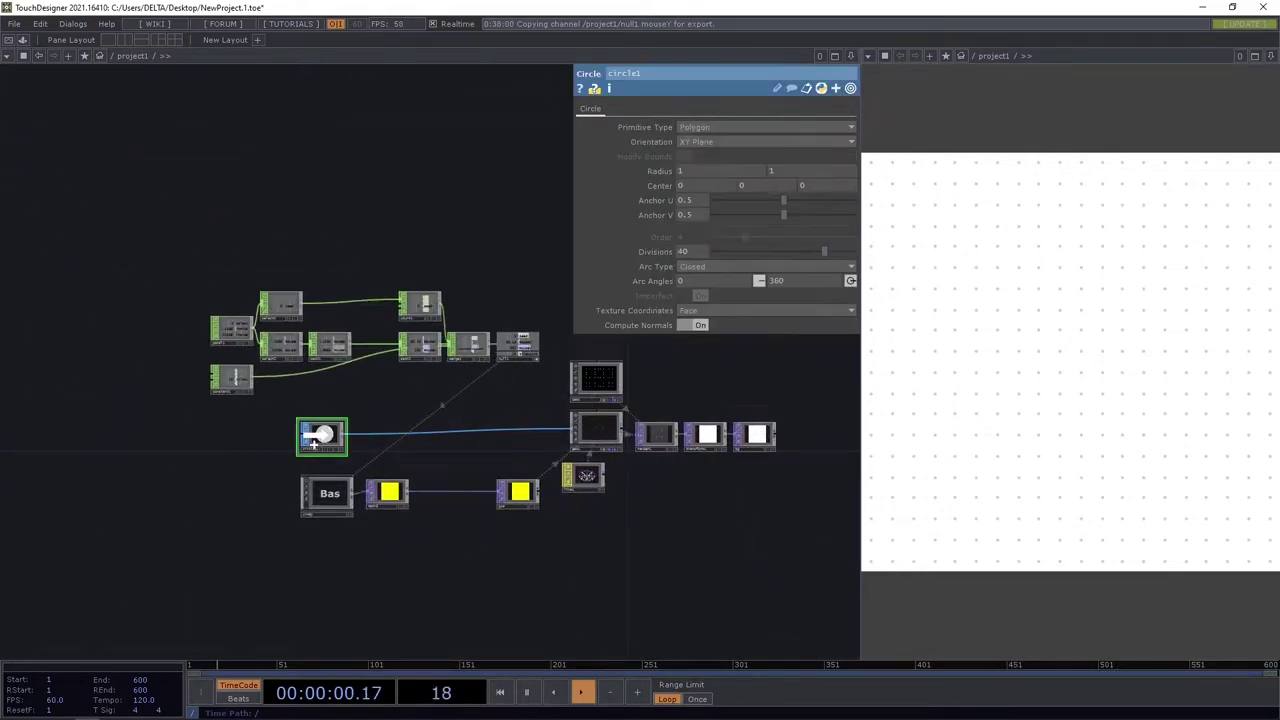
drag(625, 197, 656, 172)
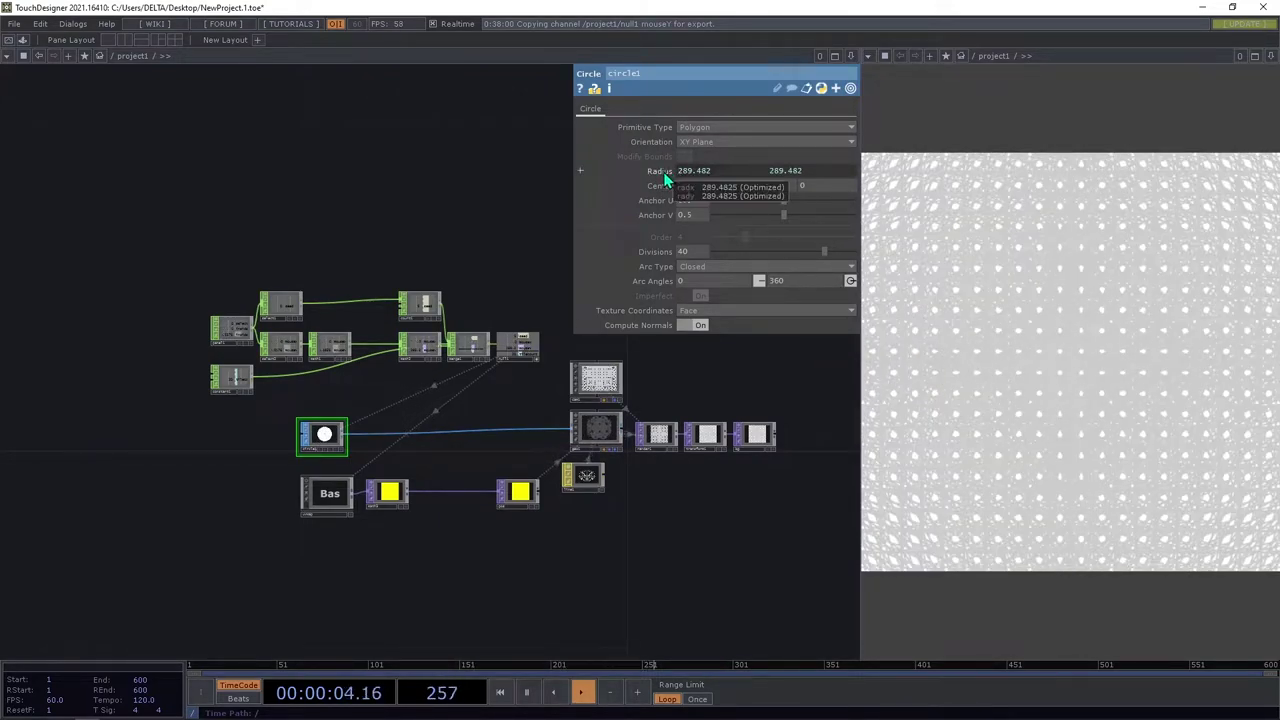
Divide circle1's radx and rady expressions by 15, making both op('null1')['mouseY']/15
click(674, 171)
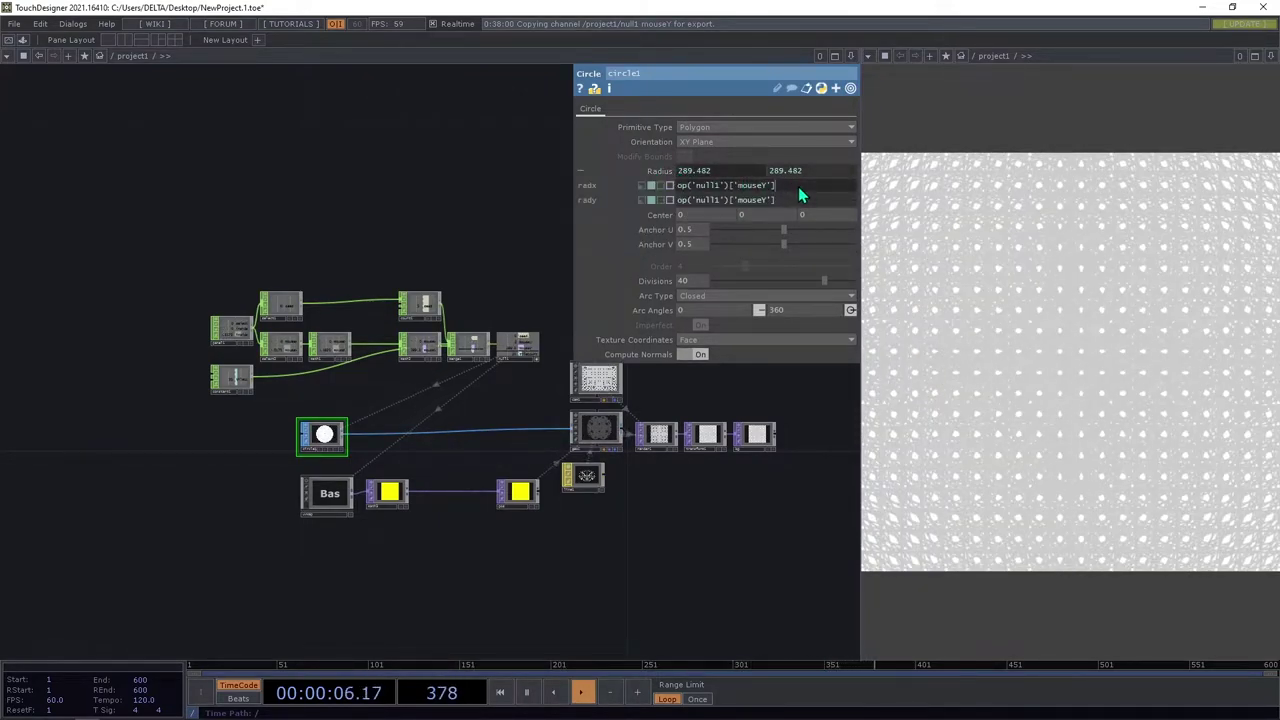
text(15)
key(Return)
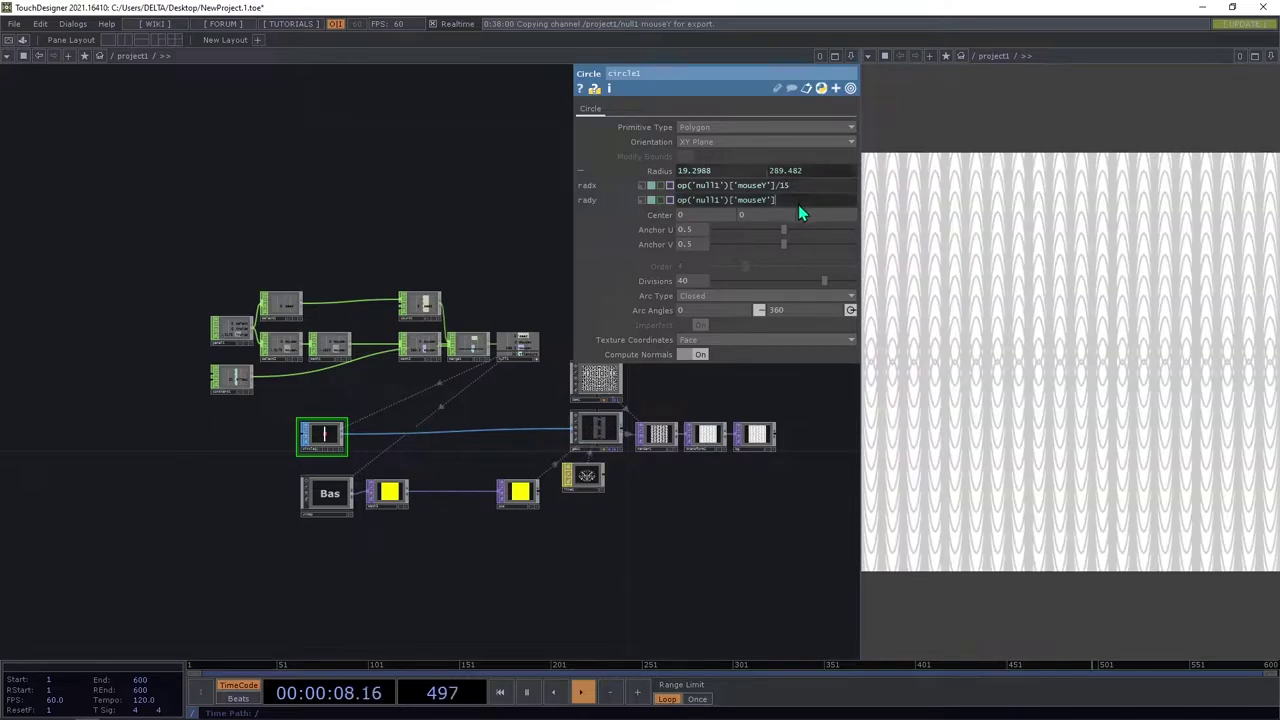
click(798, 204)
text(/158)
key(Return)
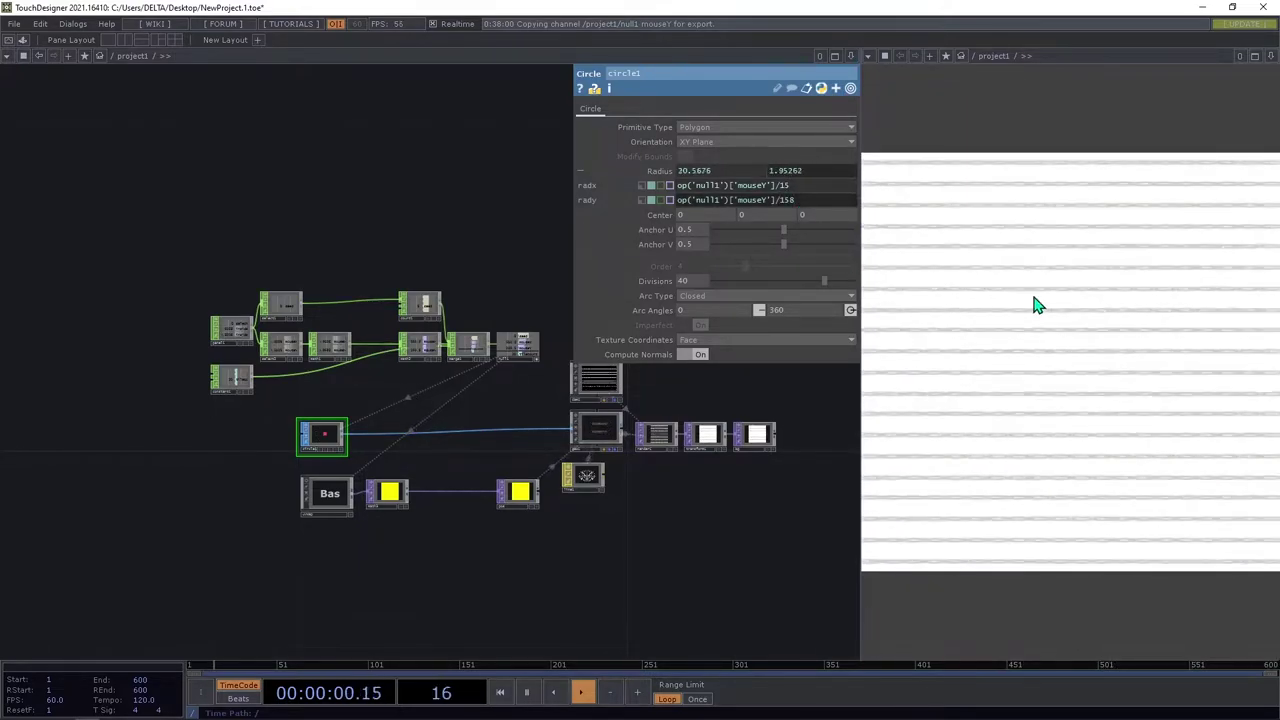
click(793, 200)
key(BackSpace)
key(Return)
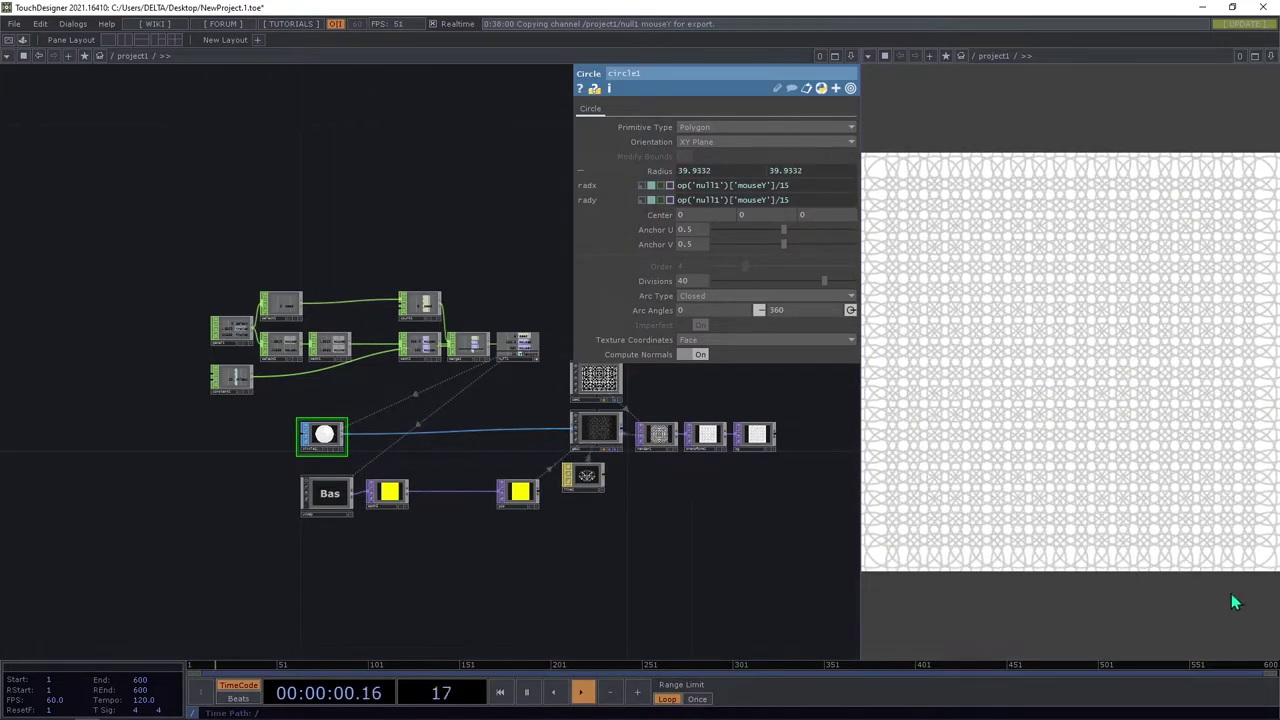
Switch to Processing, run the sketch, and examine the mouseY/15 size argument in its ellipse call
key(alt+Tab)
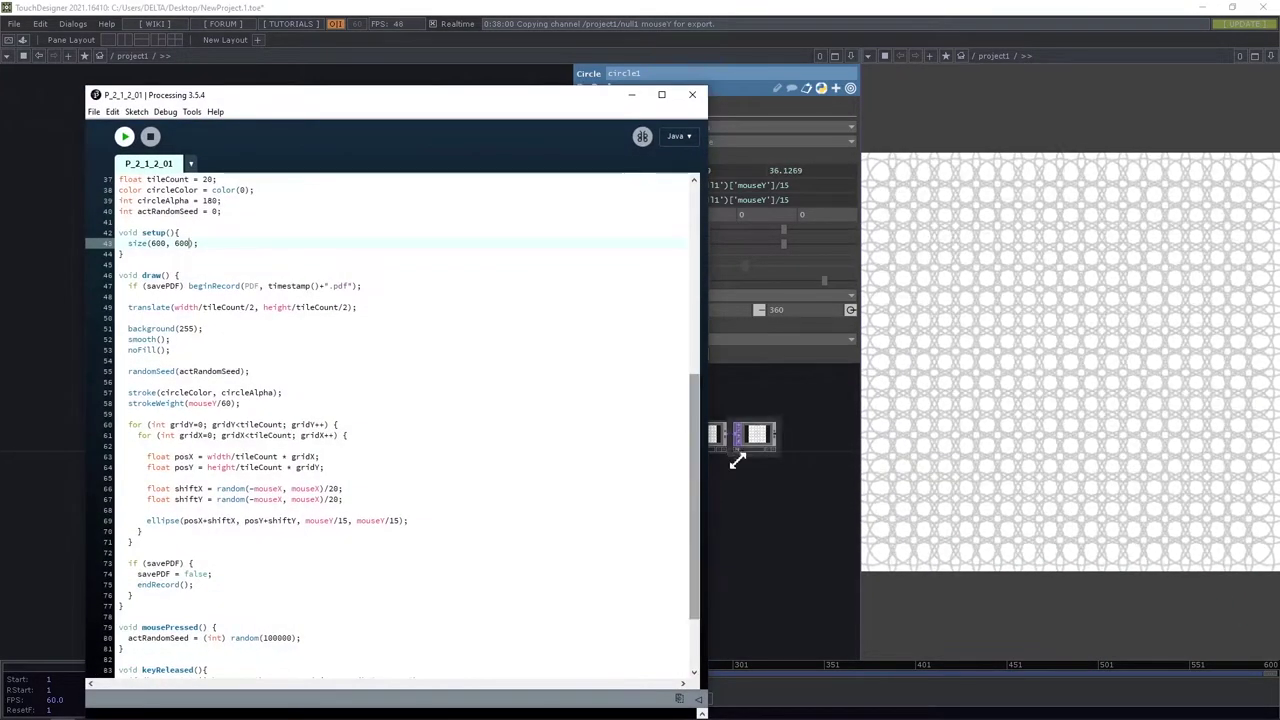
click(130, 142)
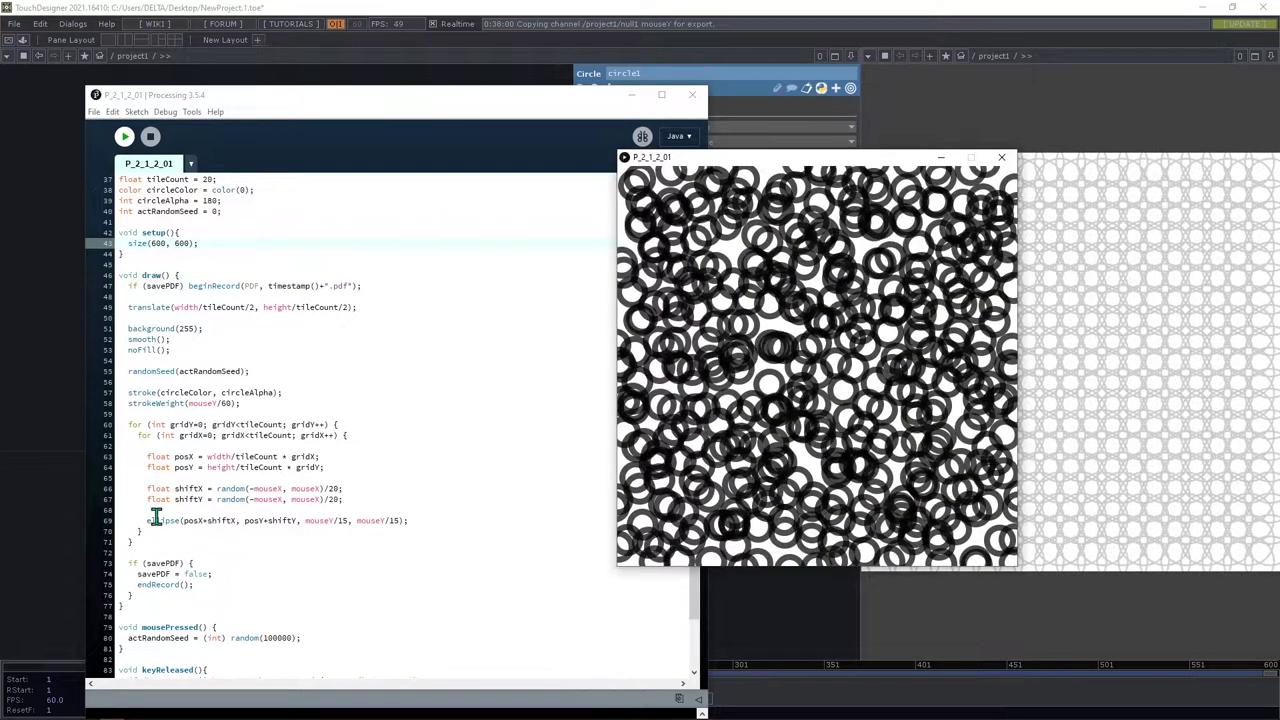
mouse_move(306, 521)
mouse_down()
mouse_move(343, 521)
mouse_move(306, 516)
mouse_up()
click(347, 521)
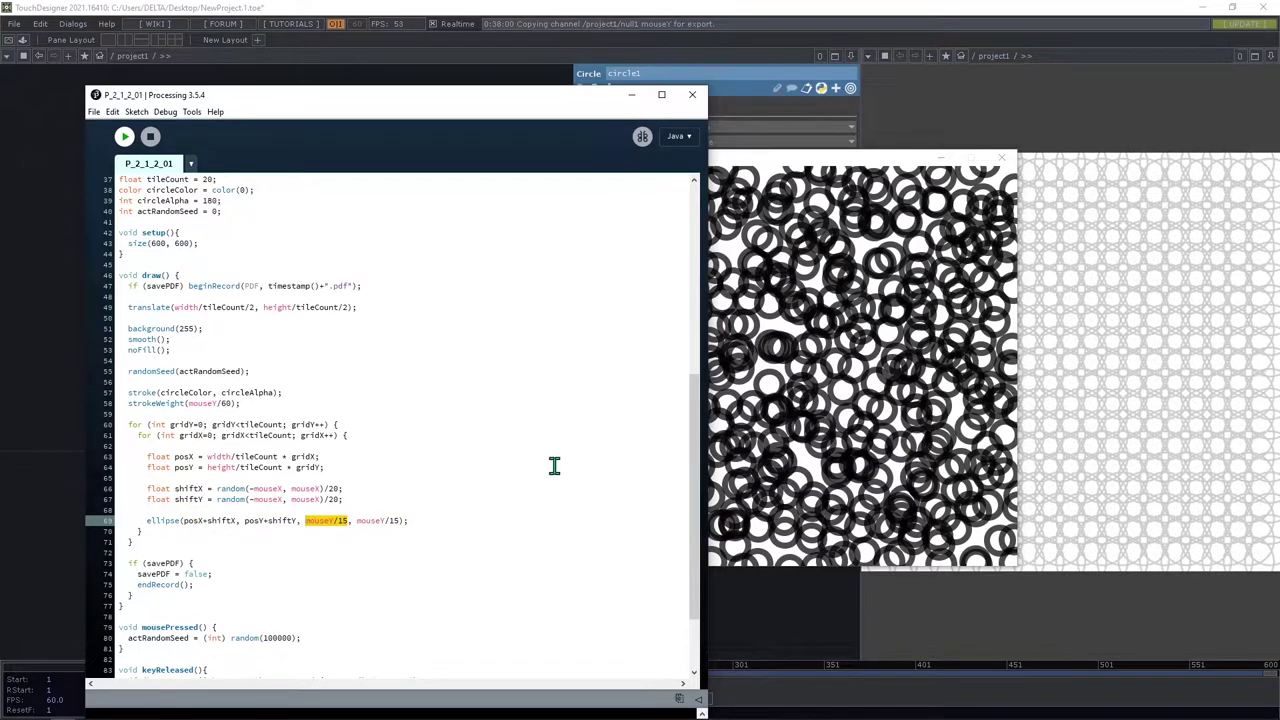
click(631, 94)
Halve both radius expressions of circle1 in TouchDesigner, setting radx and rady to (op('null1')['mouseY']/15)/2
click(498, 378)
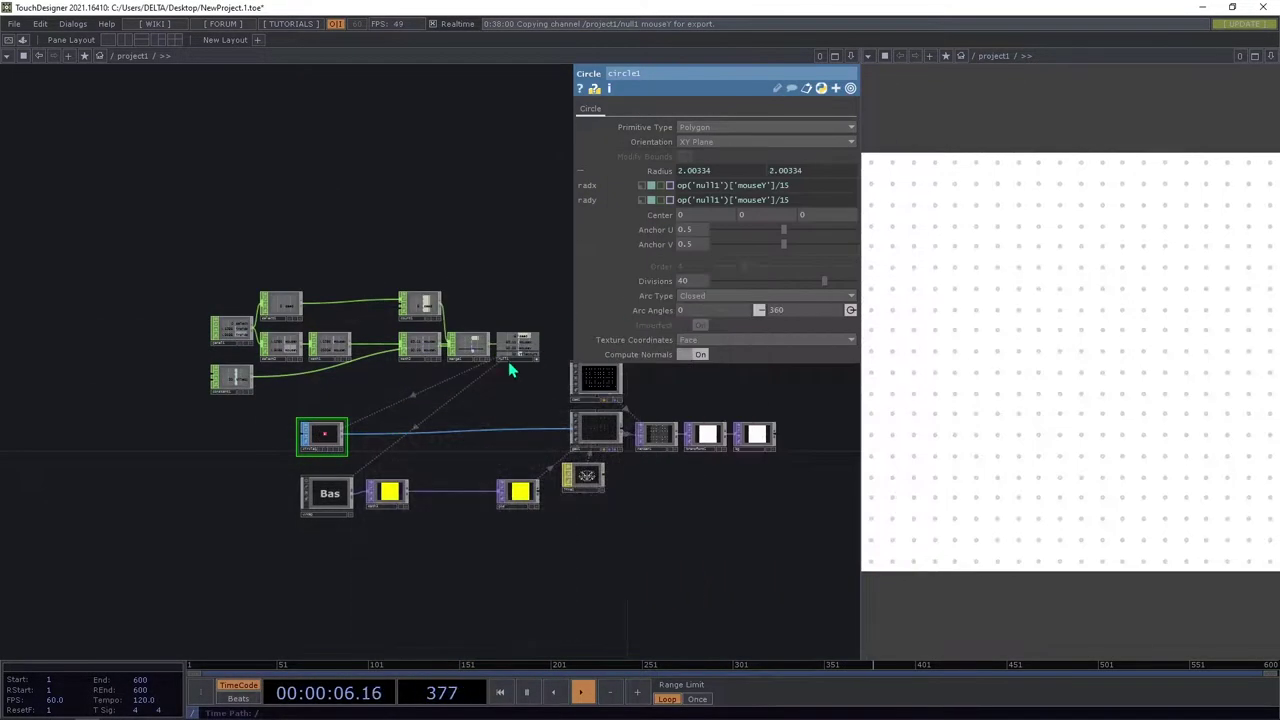
scroll(416, 419, up, 4)
drag(383, 428, 504, 392)
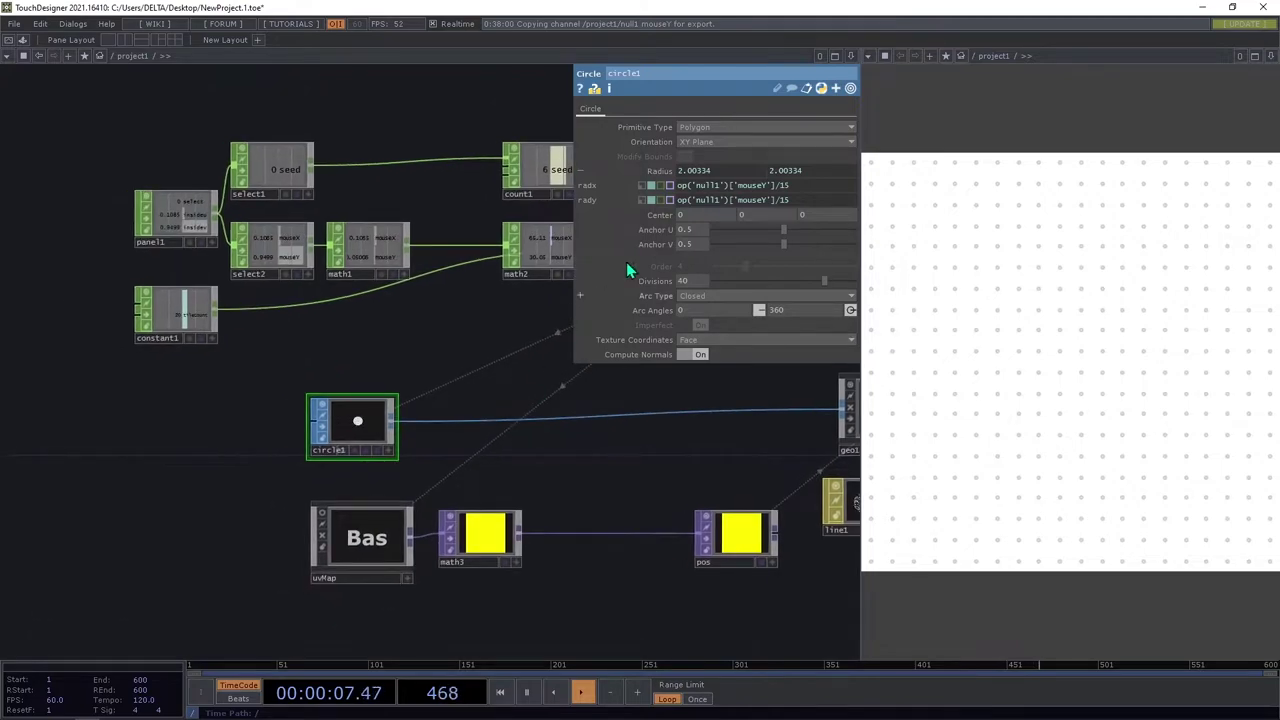
click(797, 185)
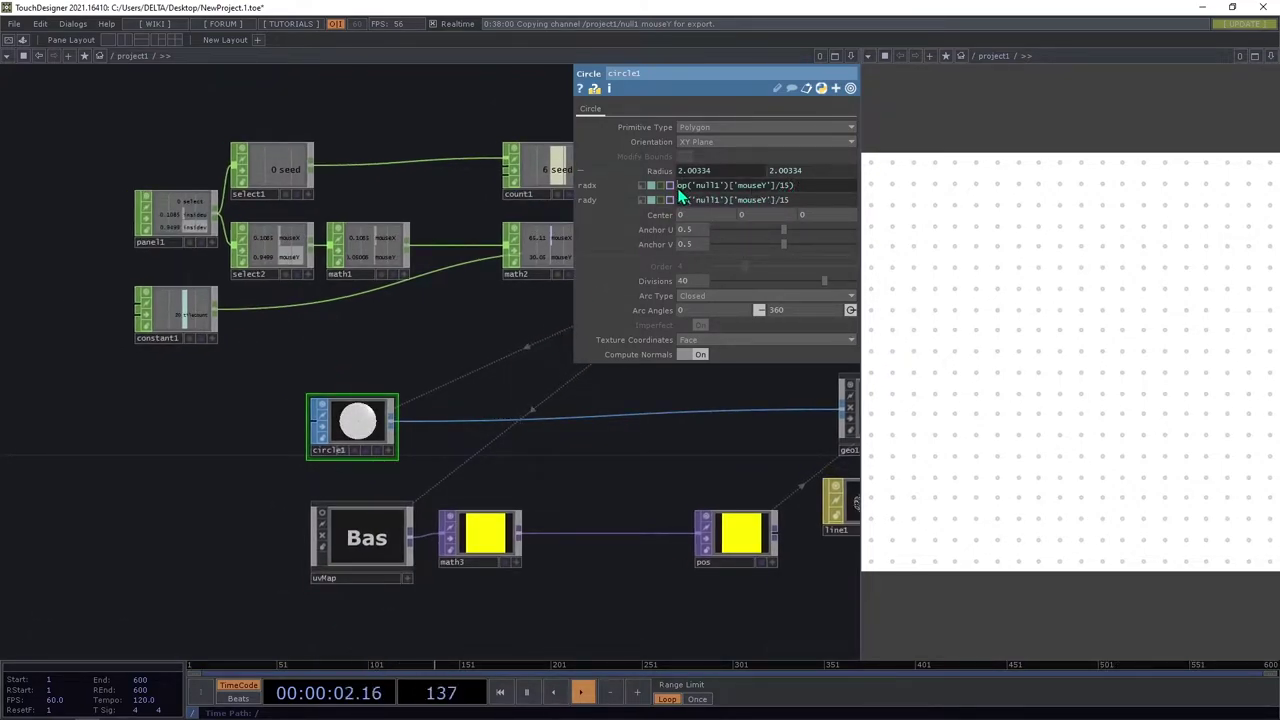
text(()
text(/)
text(2)
key(Return)
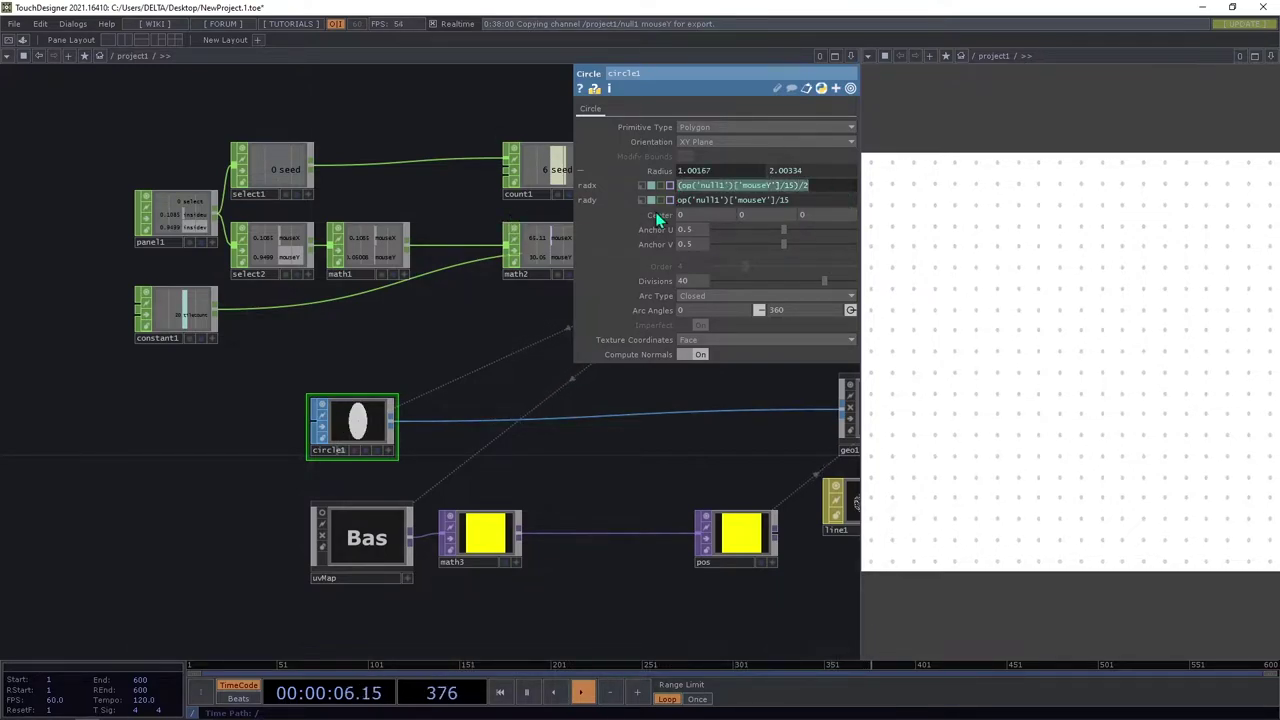
drag(814, 202, 563, 224)
text((op('null1')['mouseY']/15)/2)
click(505, 350)
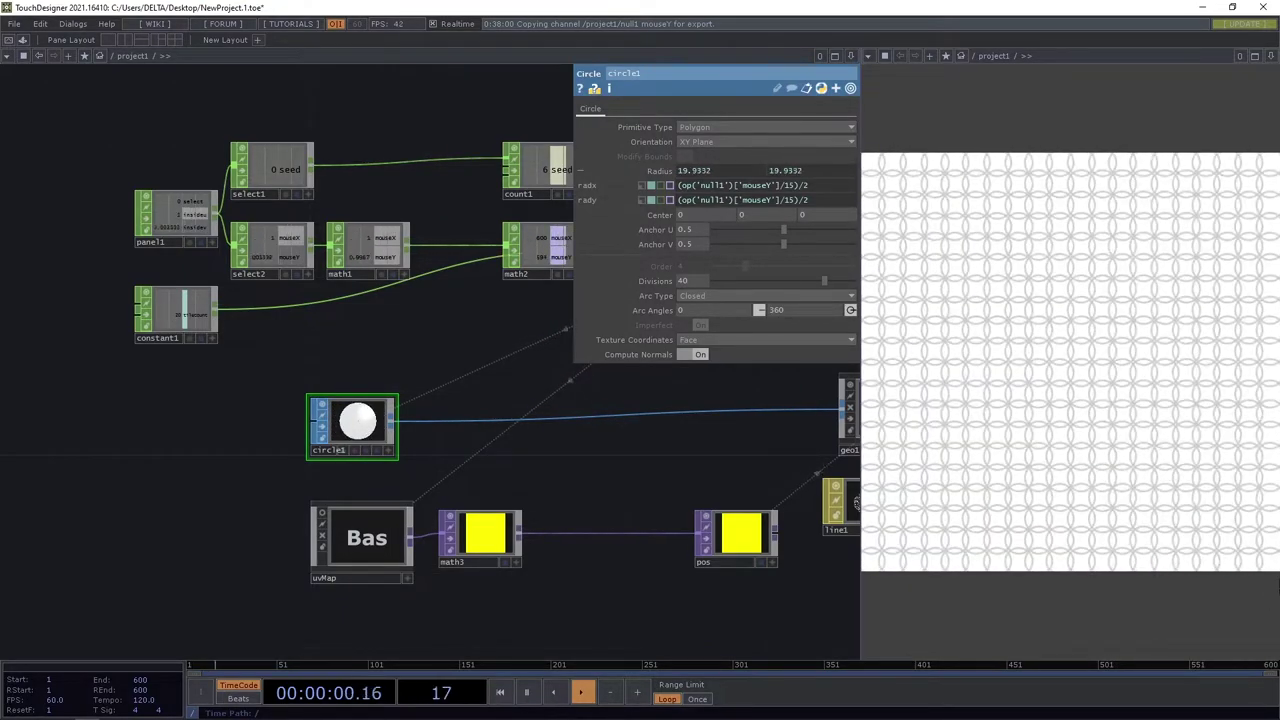
Check the Processing stroke code, and set Distance Near and Distance Far of the line1 material to 0
drag(659, 475, 389, 440)
drag(587, 486, 619, 484)
drag(637, 522, 537, 525)
click(503, 484)
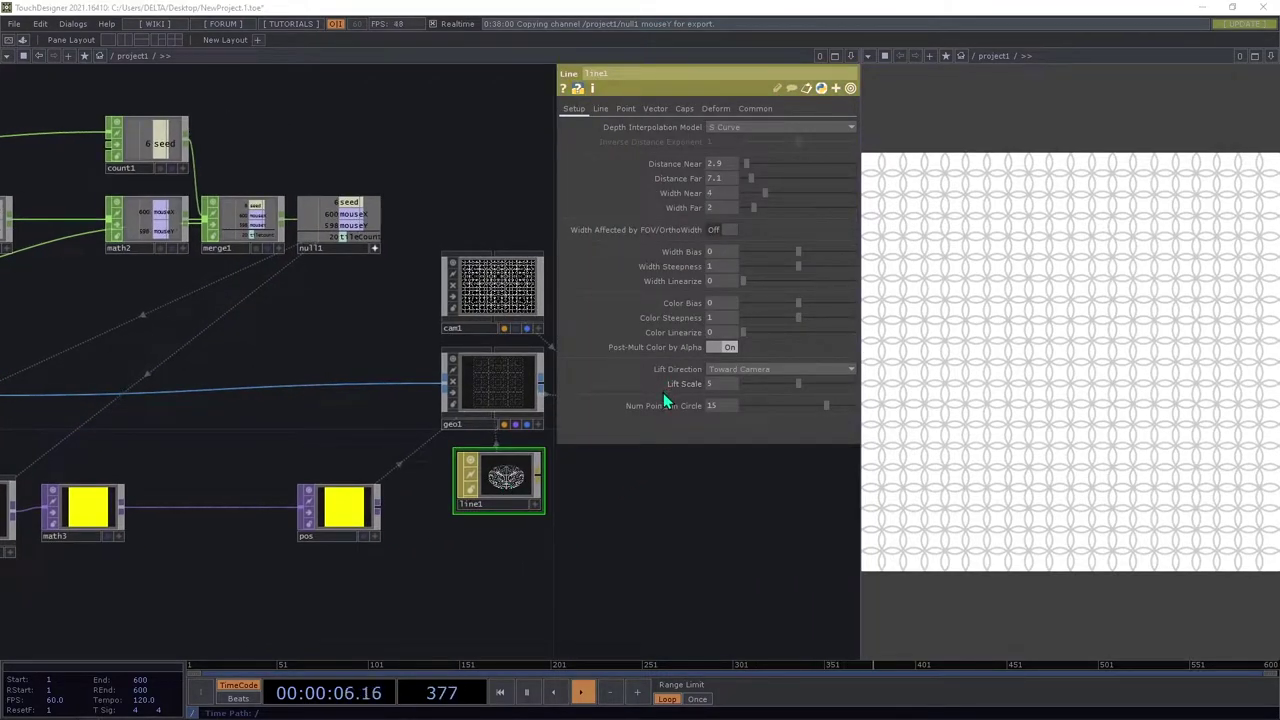
key(alt+Tab)
scroll(266, 242, up, 2)
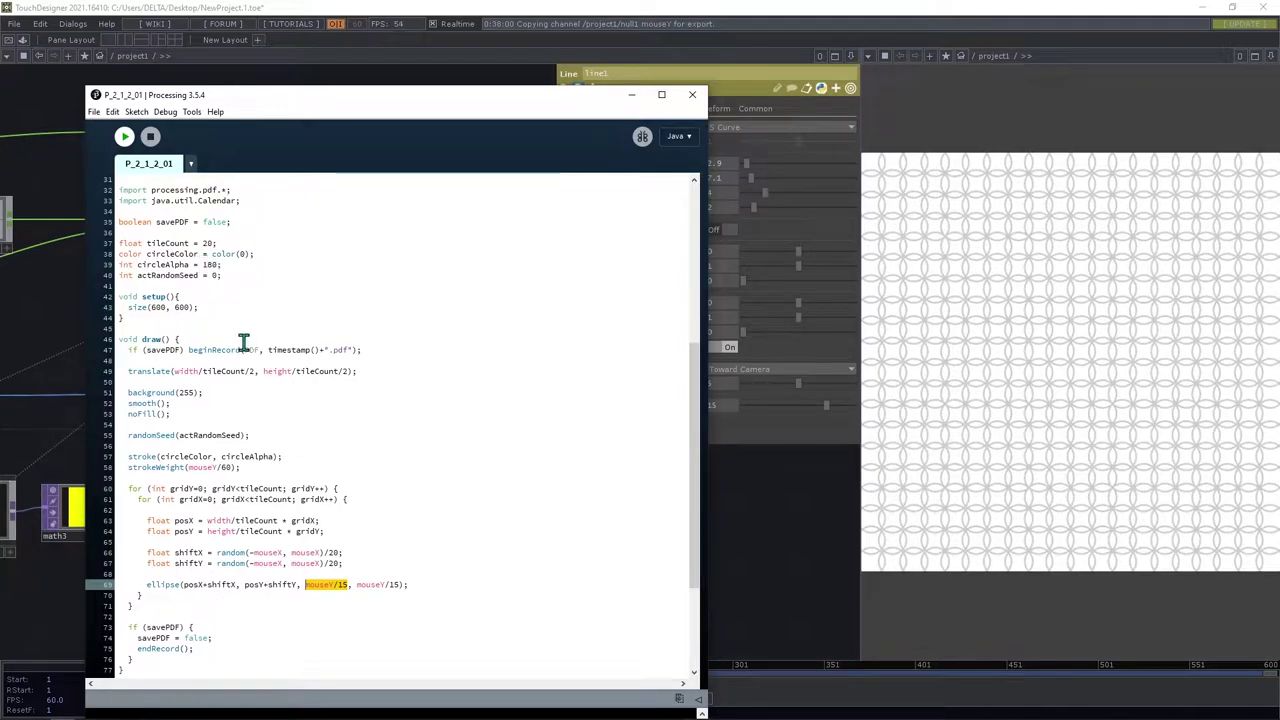
click(631, 95)
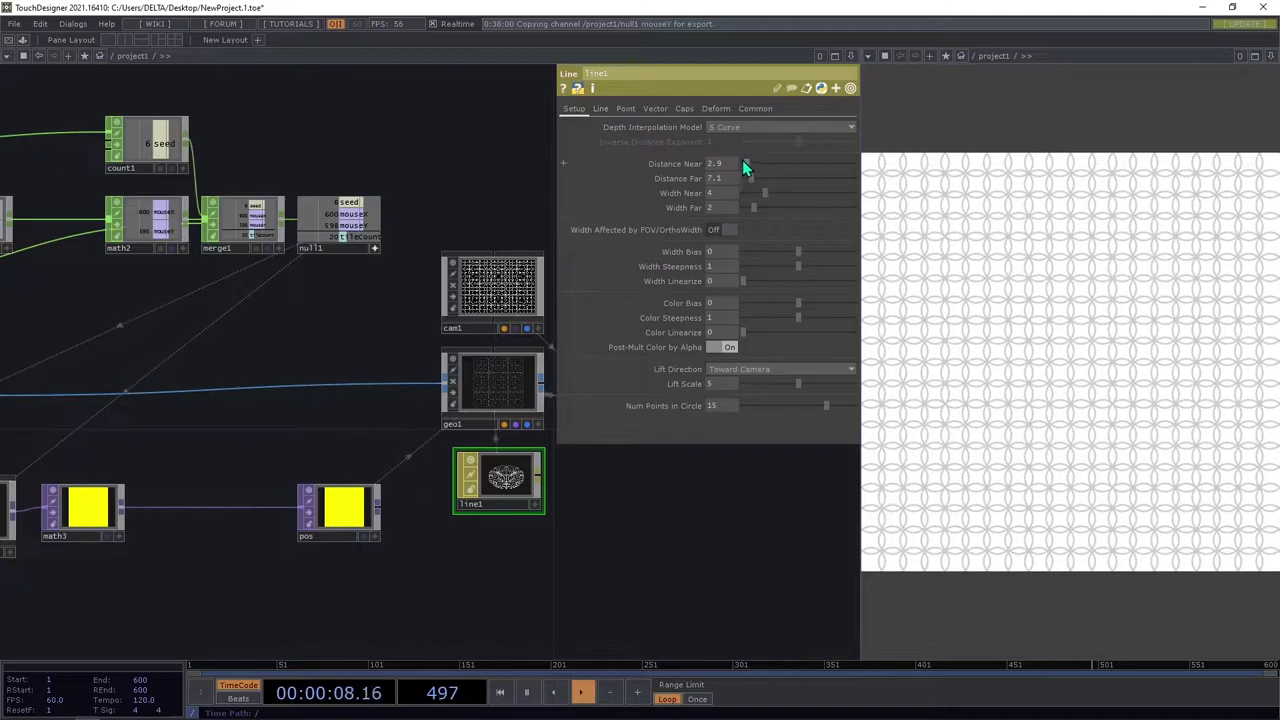
mouse_move(745, 163)
mouse_down()
mouse_move(728, 164)
mouse_move(727, 180)
mouse_up()
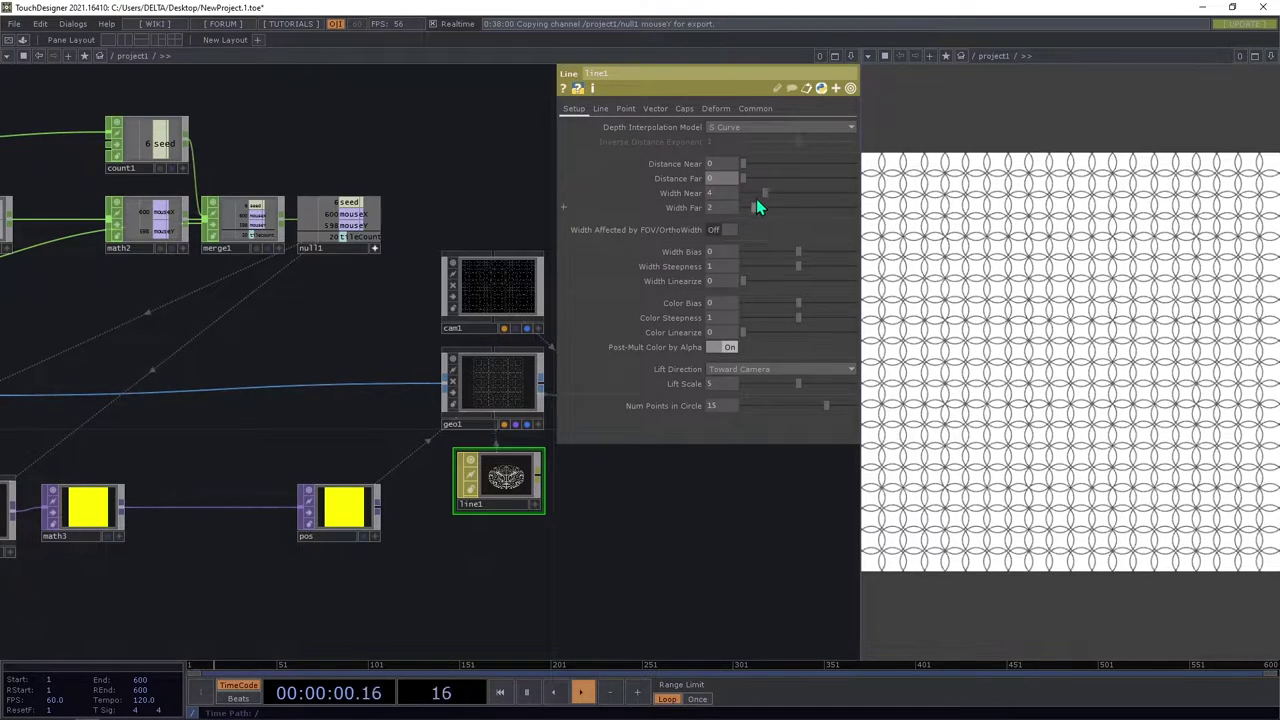
Give line1 a black near color with a Line Near Alpha of 180/255 and turn off Specify Line Far Color
click(601, 108)
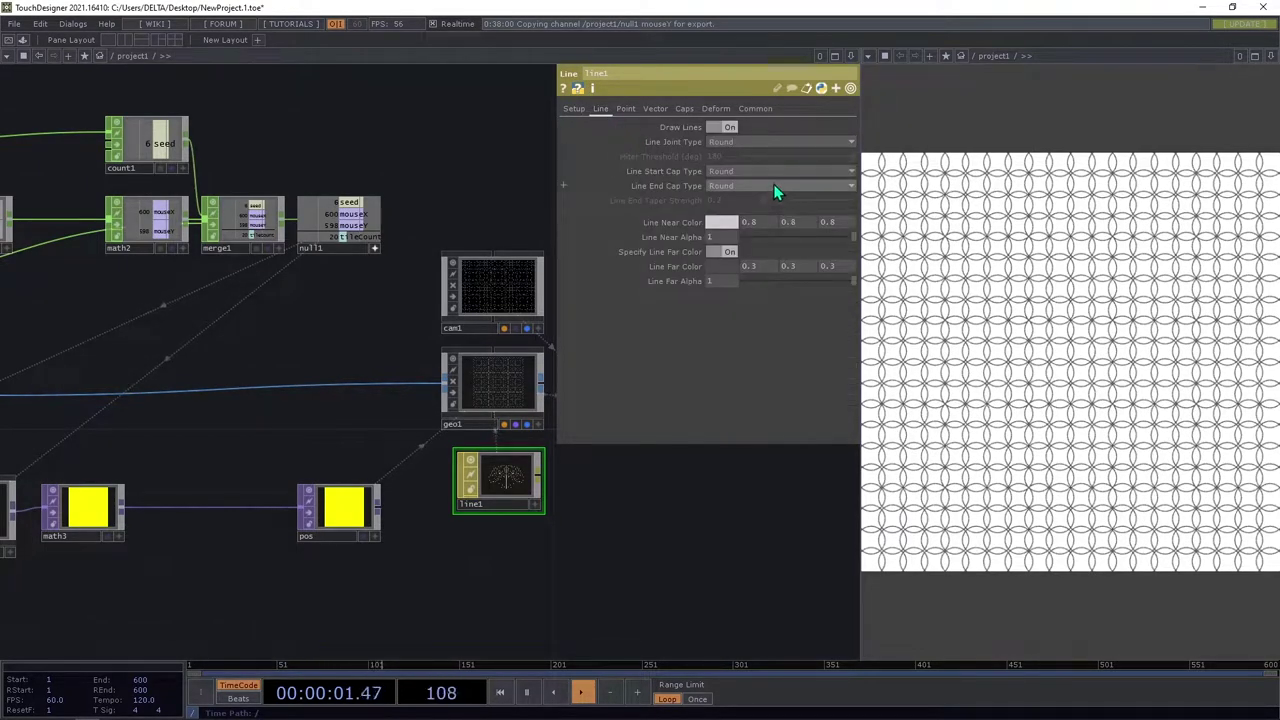
click(723, 225)
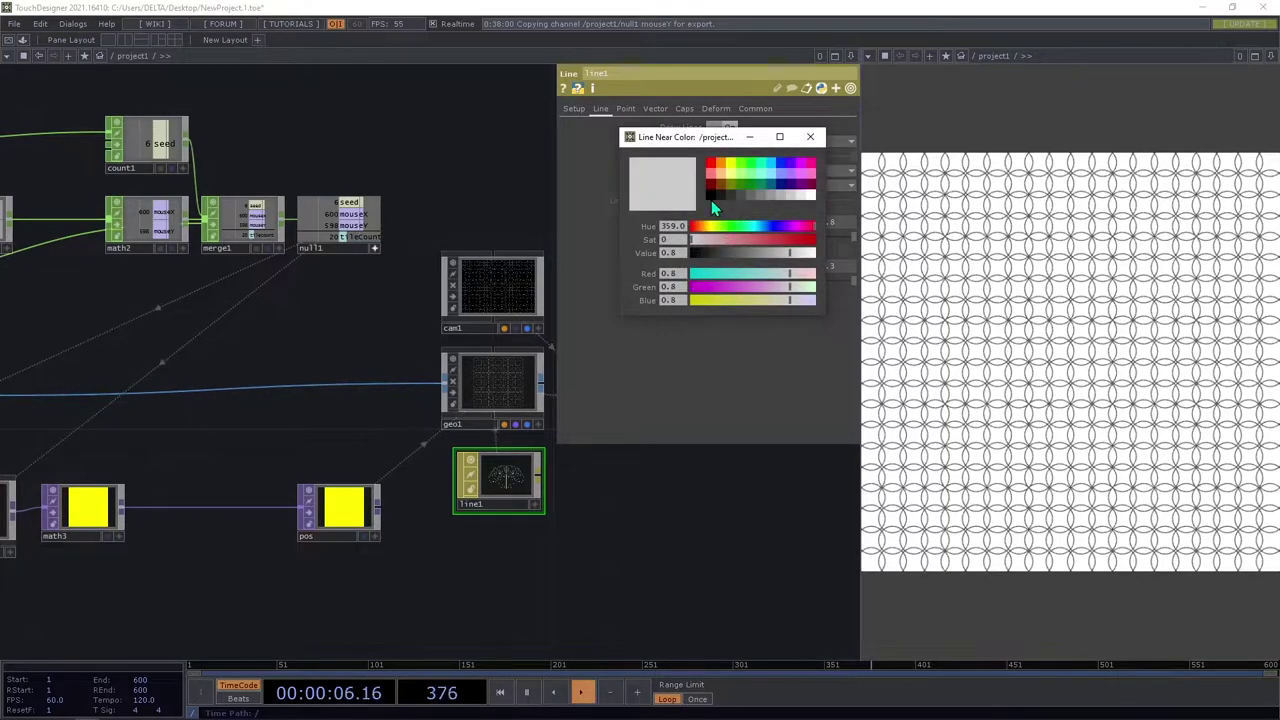
click(711, 196)
click(810, 136)
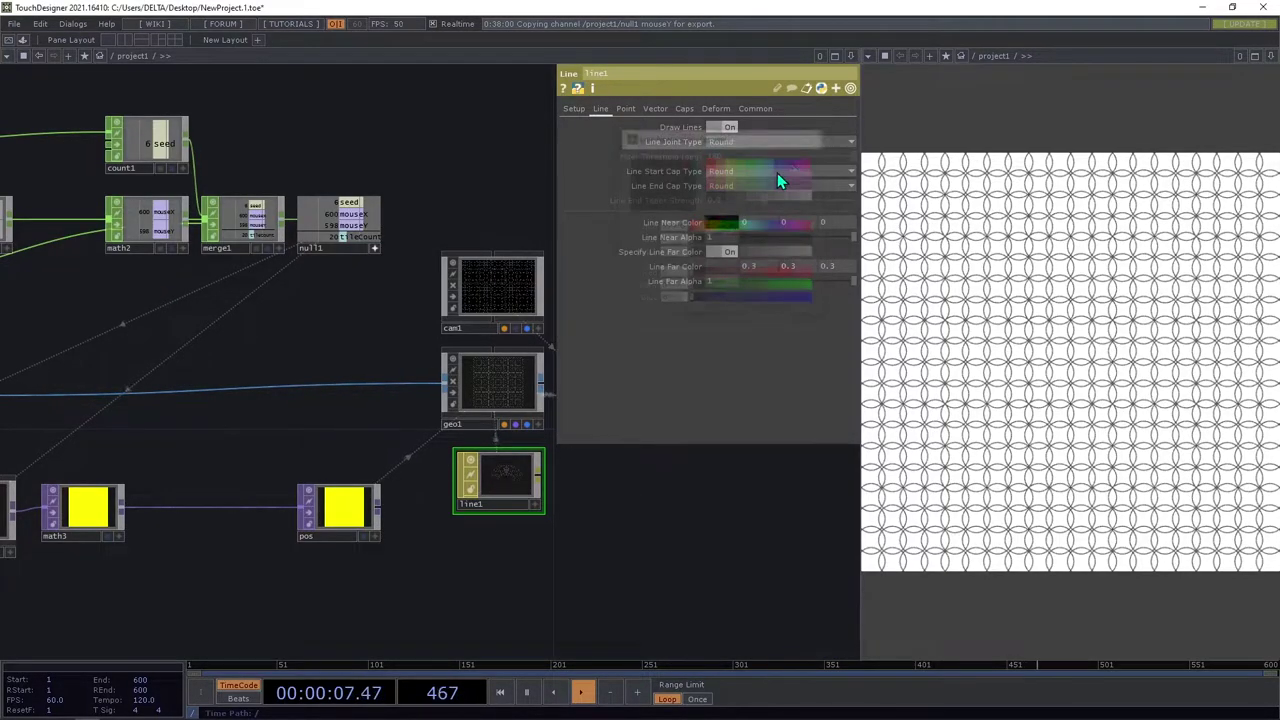
click(727, 254)
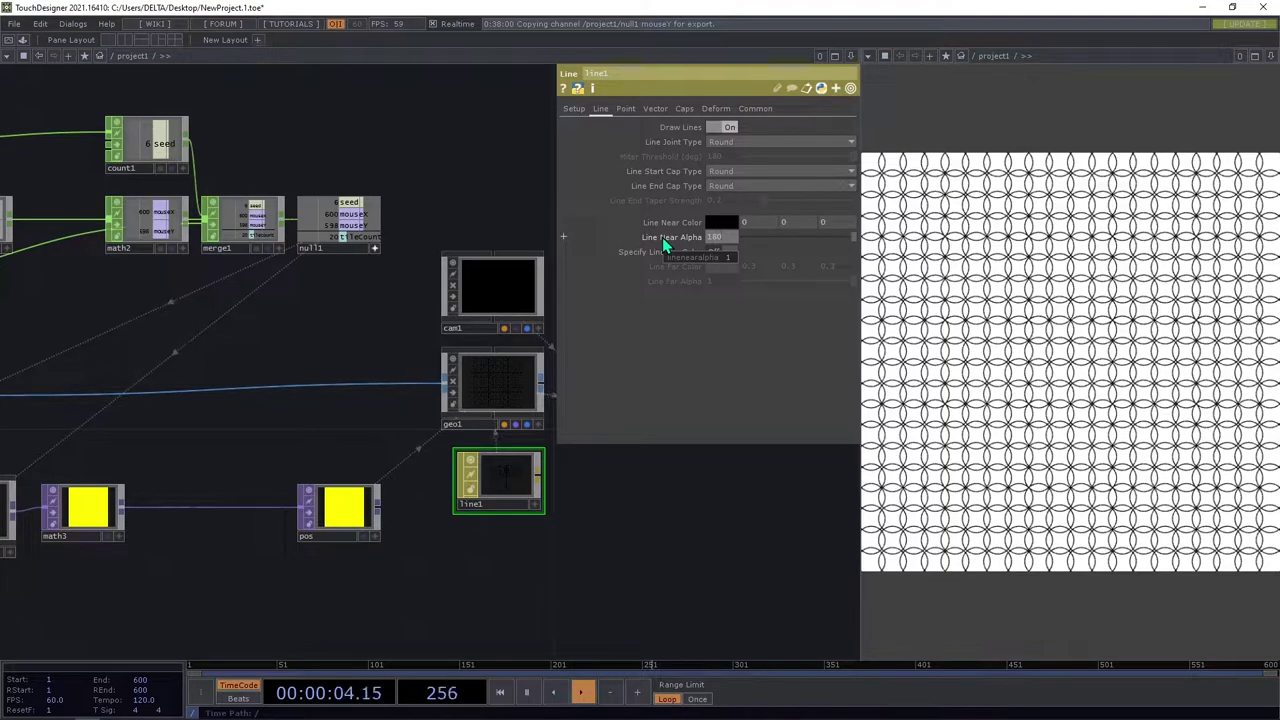
text(180/255)
key(Return)
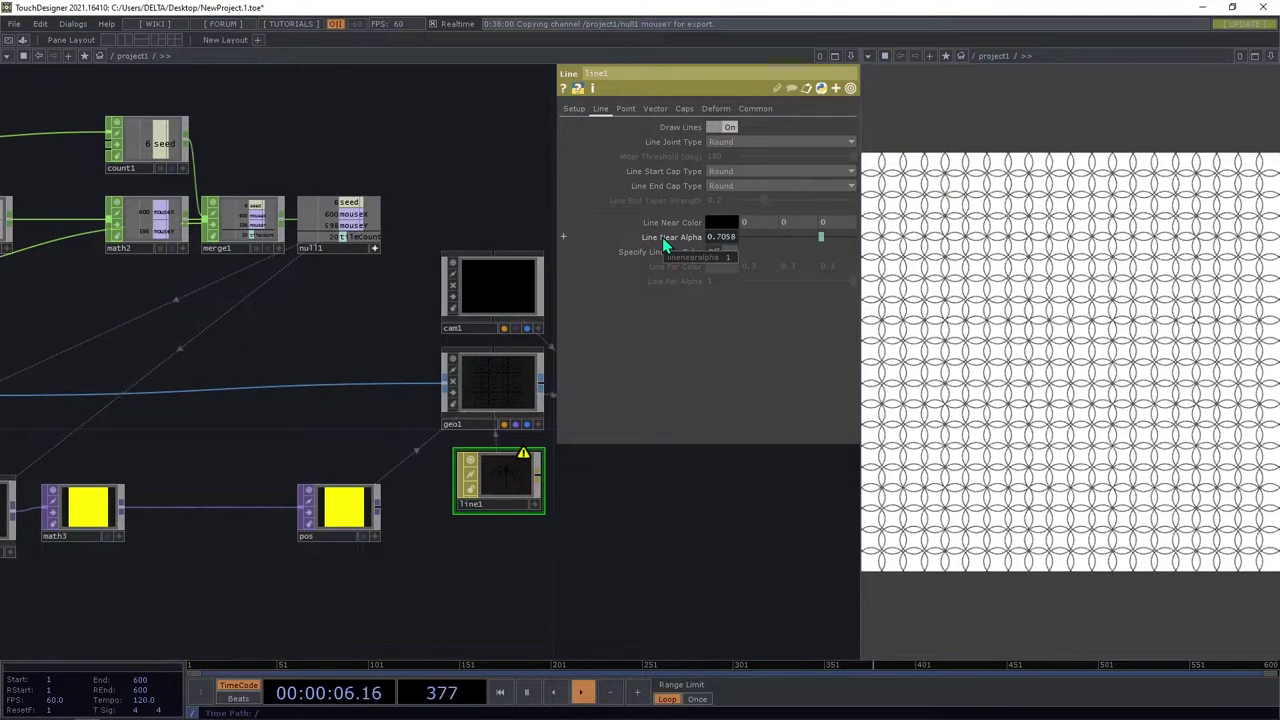
Check the drawing code in Processing, and test the mouse-driven circle grid in TouchDesigner
key(alt+Tab)
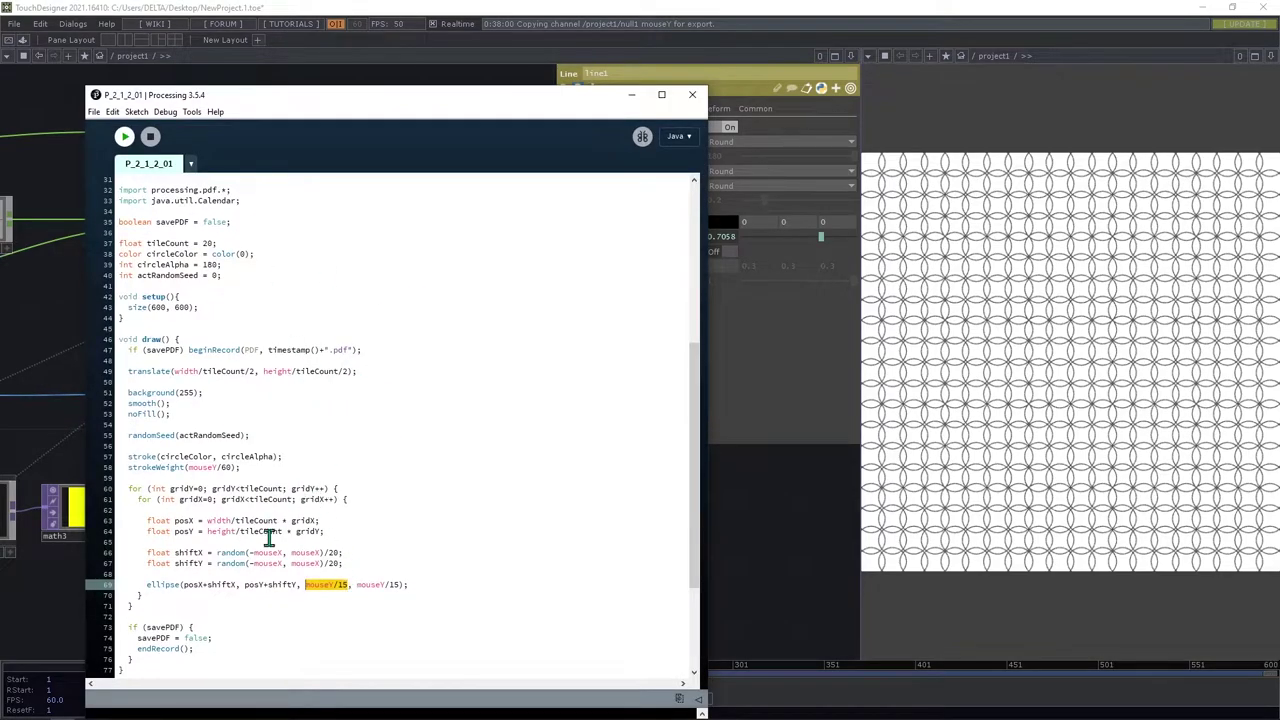
click(1172, 483)
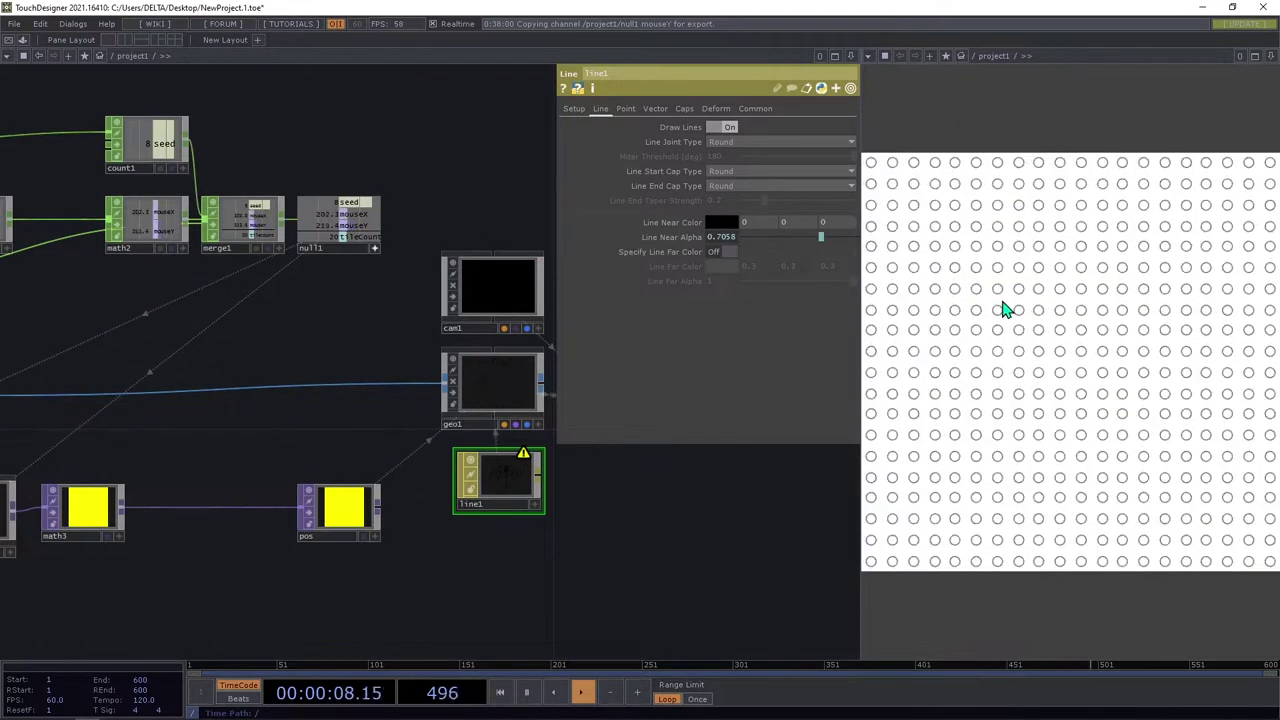
Check the strokeWeight formula in the Processing sketch, and return to TouchDesigner
key(alt+Tab)
drag(243, 467, 121, 467)
click(206, 468)
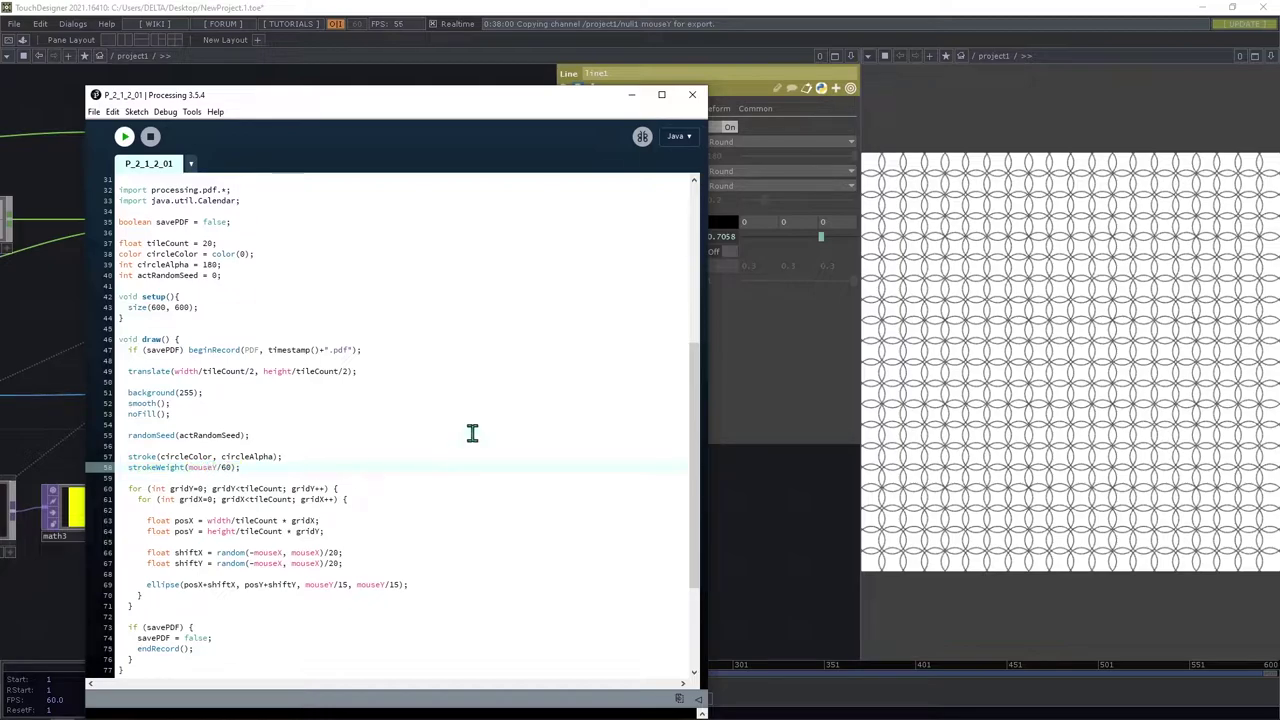
click(631, 95)
Drive line1's Width Far from null1's mouseY channel with the expression op('null1')['mouseY']/60
click(574, 108)
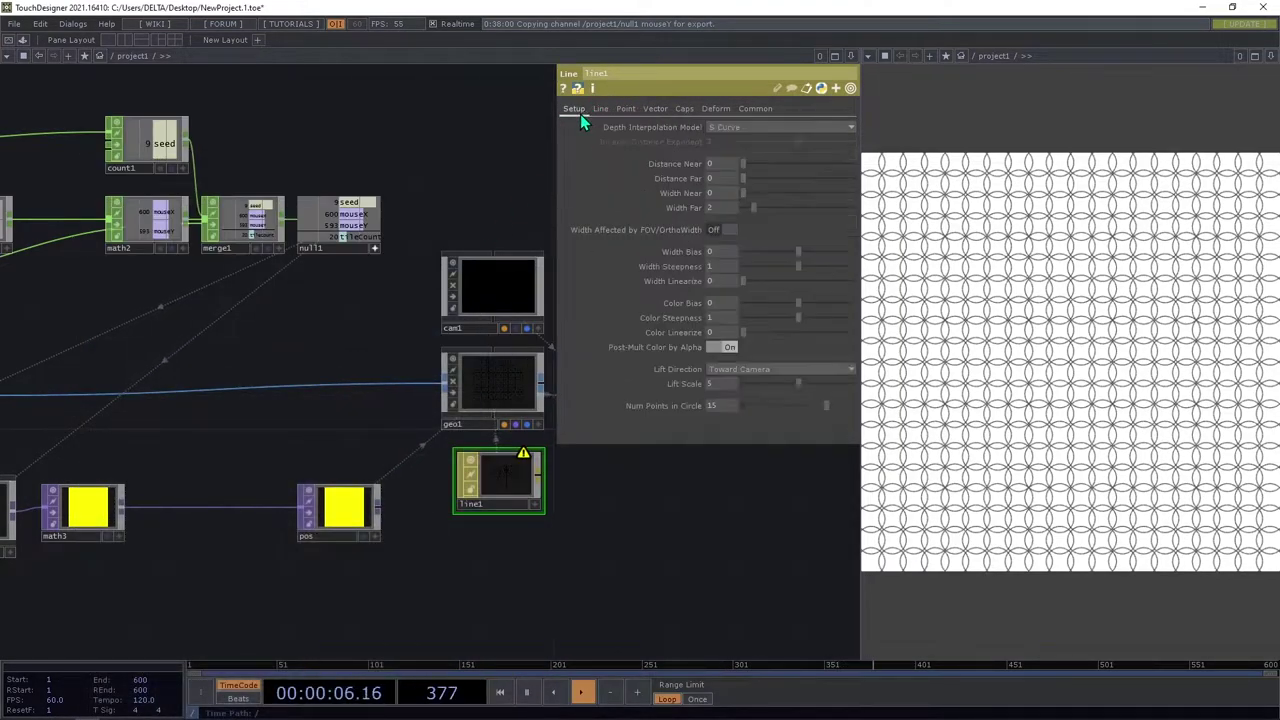
drag(400, 218, 409, 220)
mouse_move(721, 209)
mouse_down()
mouse_move(849, 209)
mouse_move(782, 212)
mouse_up()
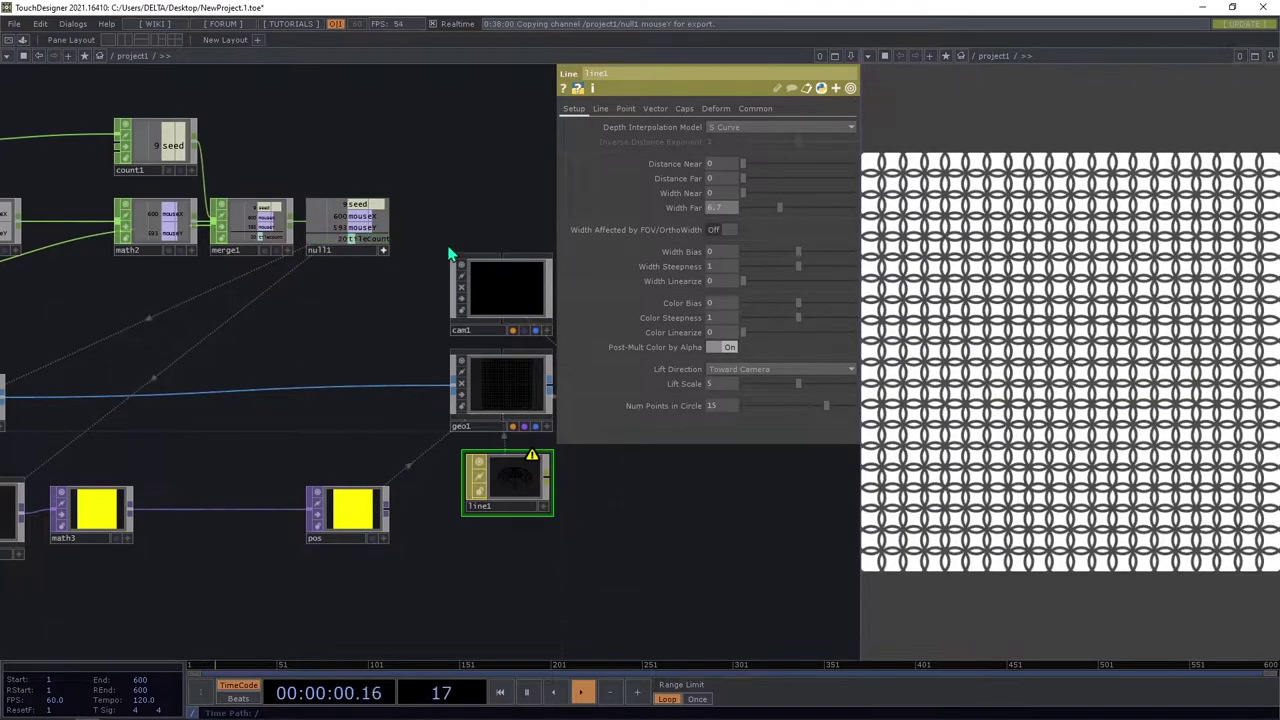
scroll(455, 265, up, 5)
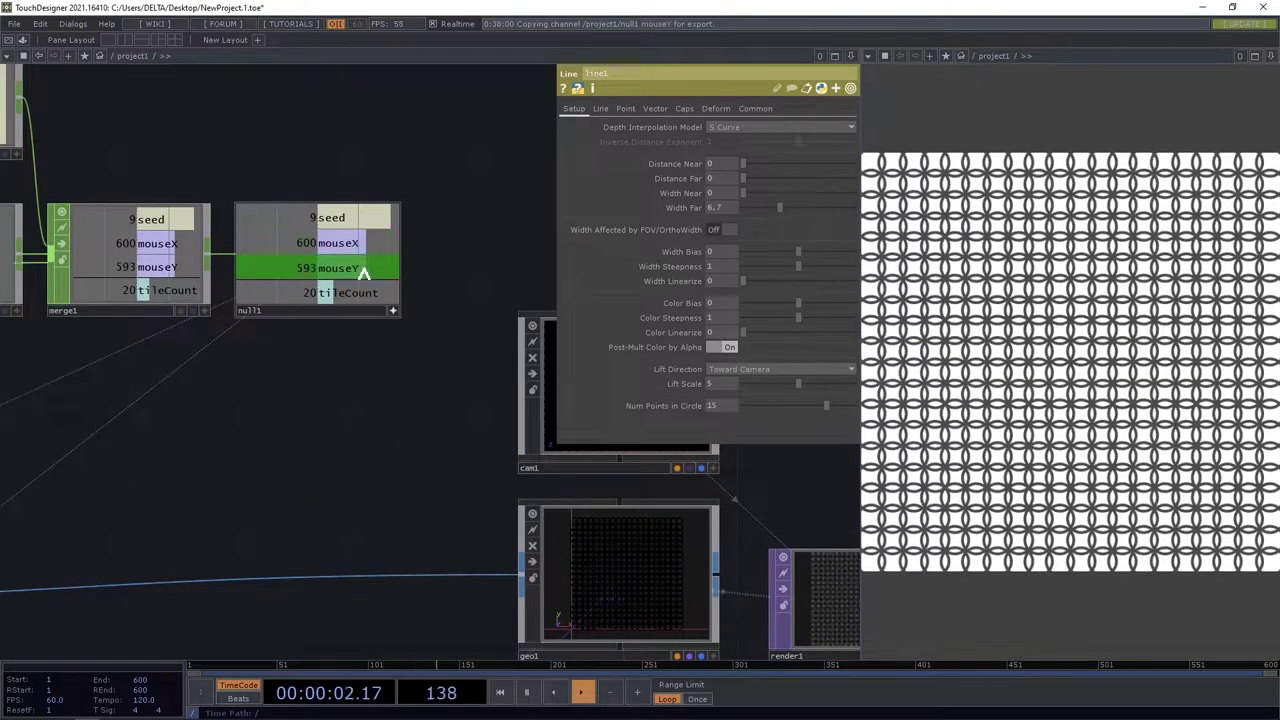
drag(728, 200, 736, 209)
drag(288, 264, 729, 209)
click(731, 208)
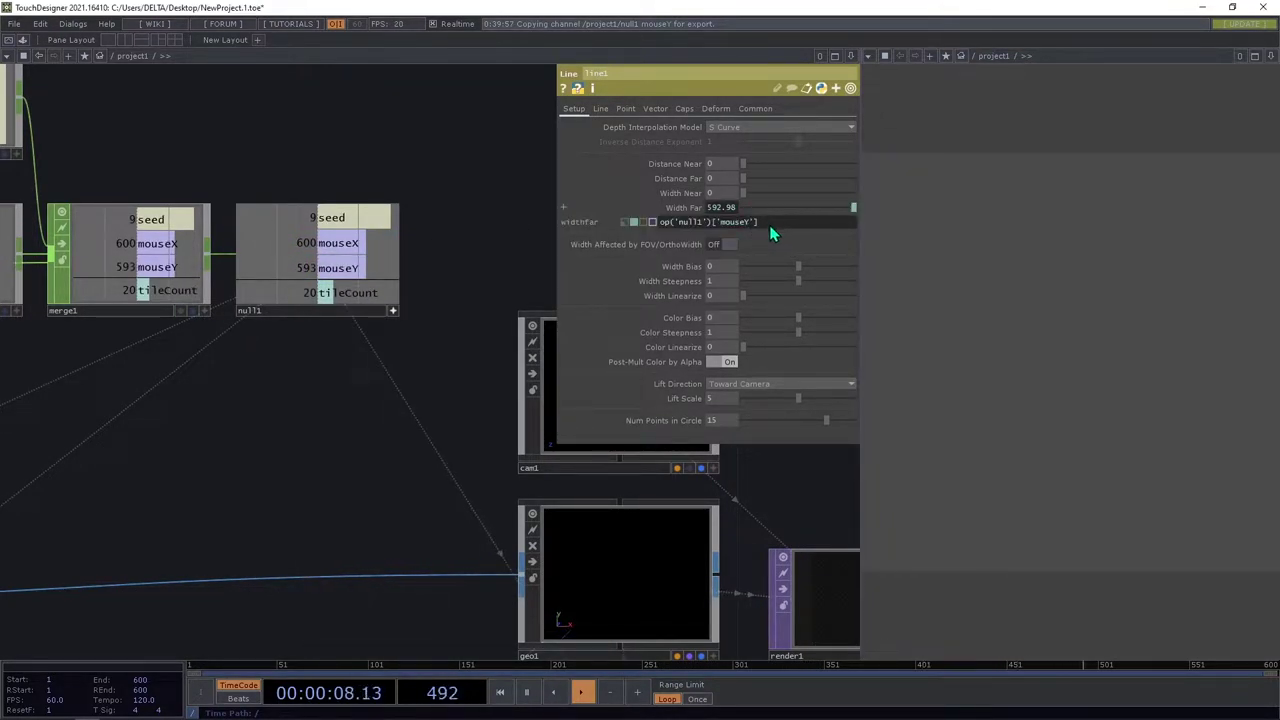
text(60)
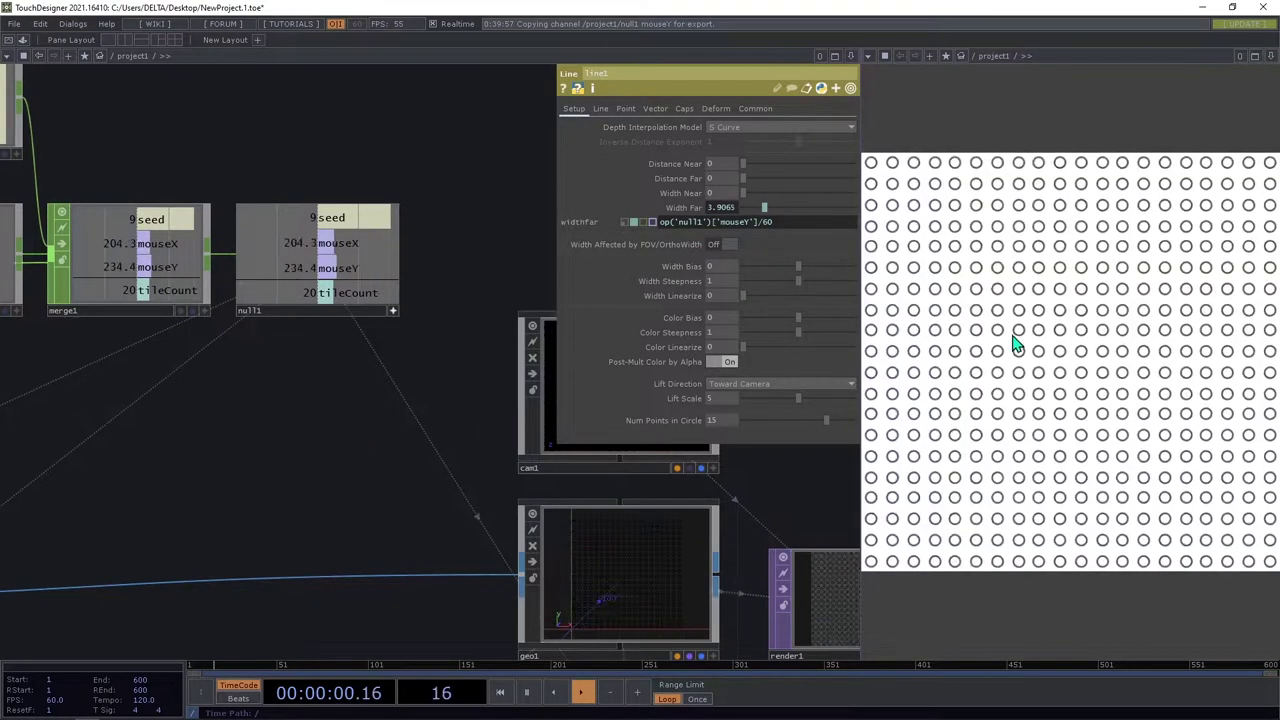
click(950, 284)
Read the warning on the line1 material and turn on Blending (Transparency) for it
scroll(395, 499, down, 5)
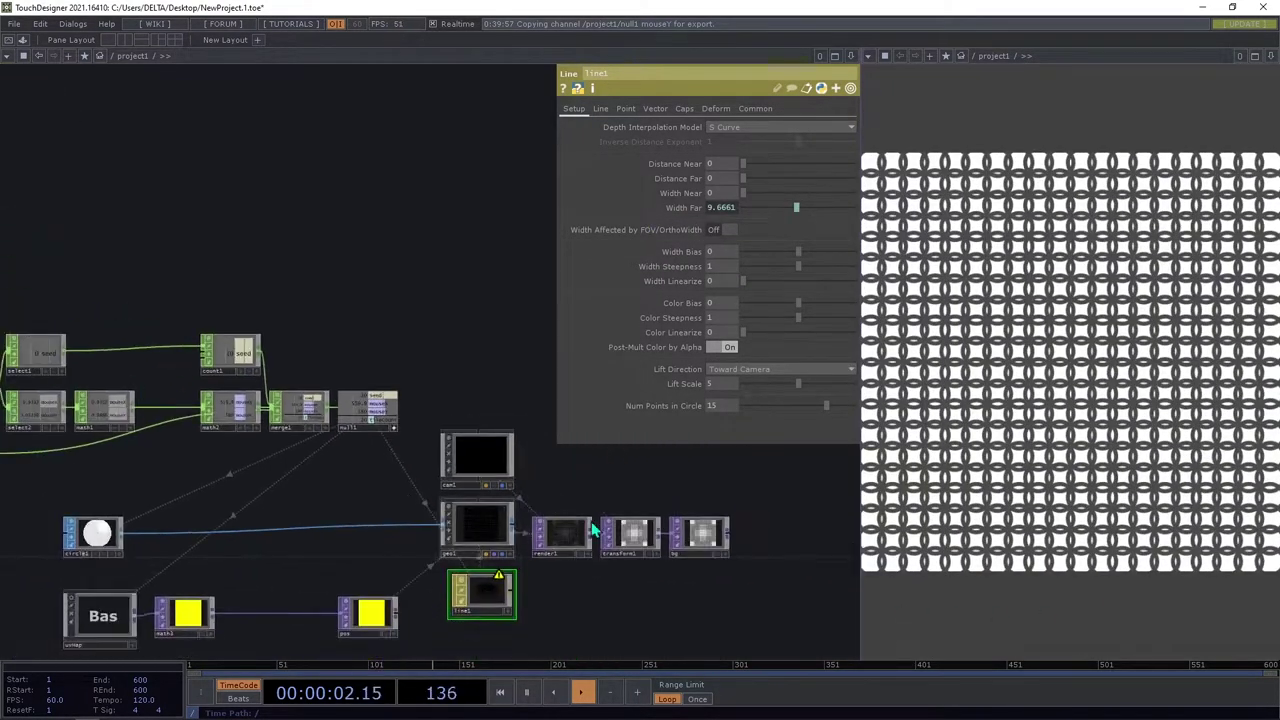
drag(634, 587, 588, 573)
scroll(443, 463, up, 5)
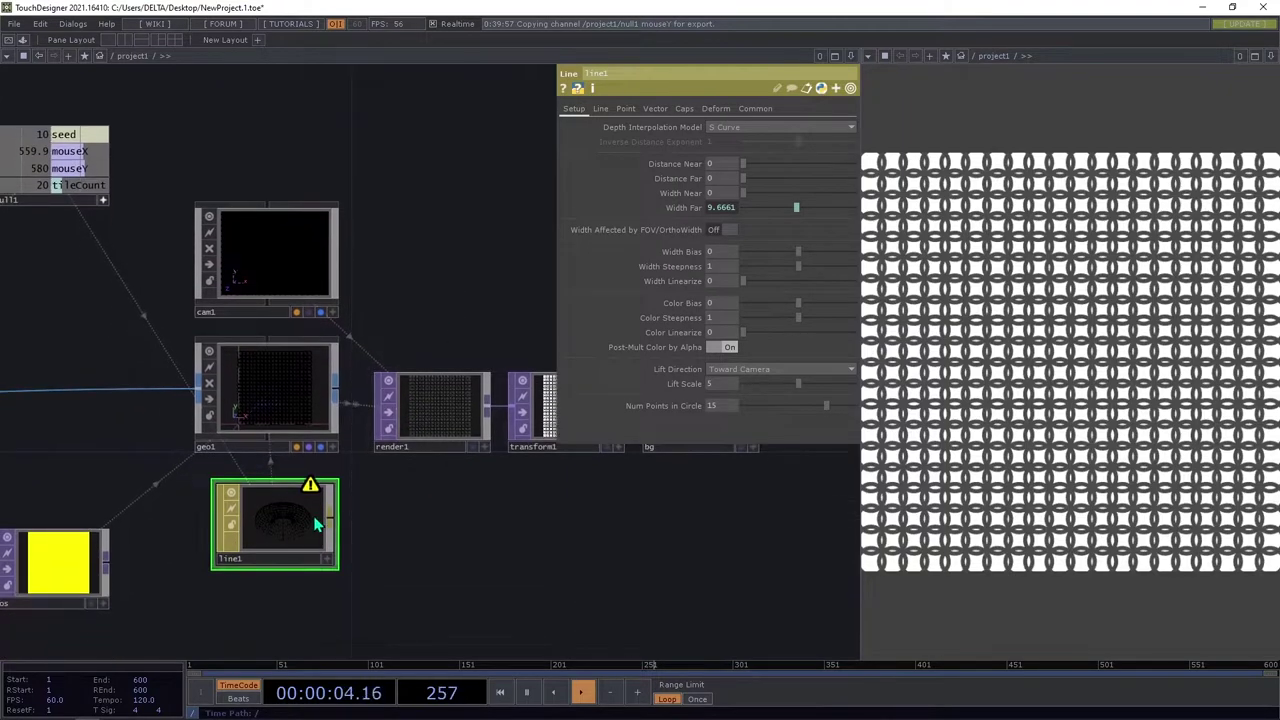
click(755, 110)
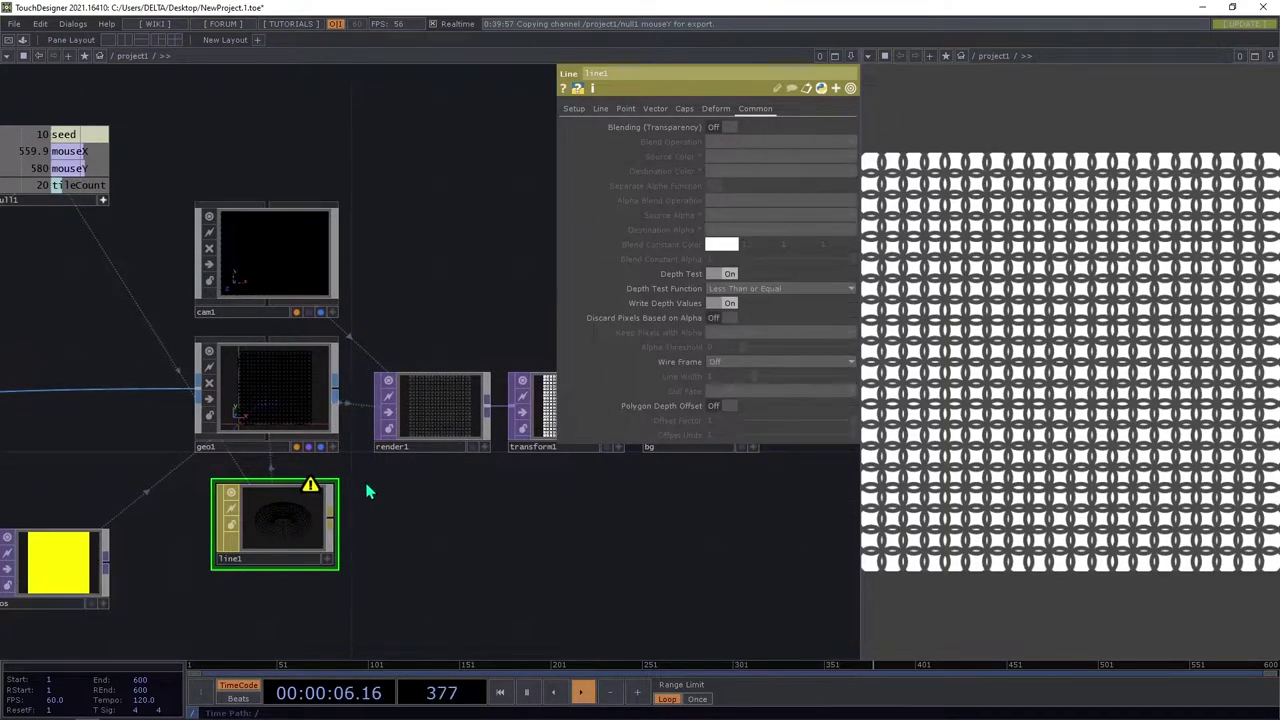
mouse_move(309, 488)
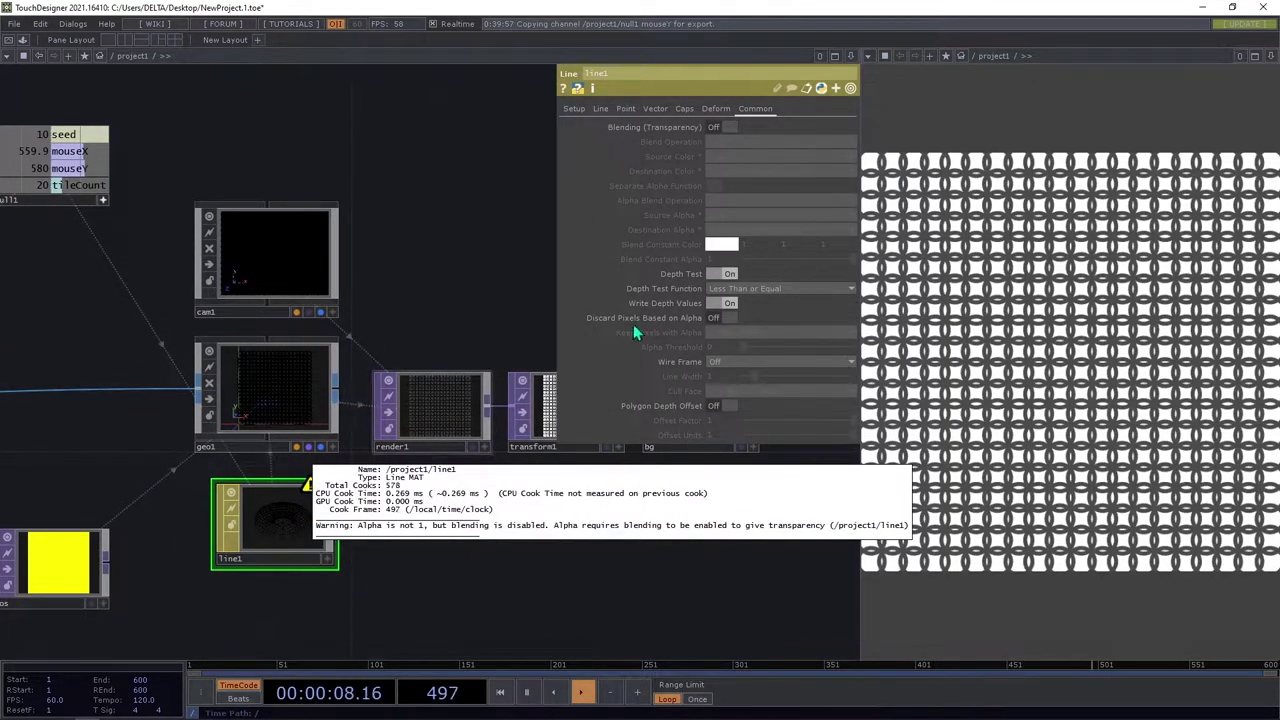
click(724, 127)
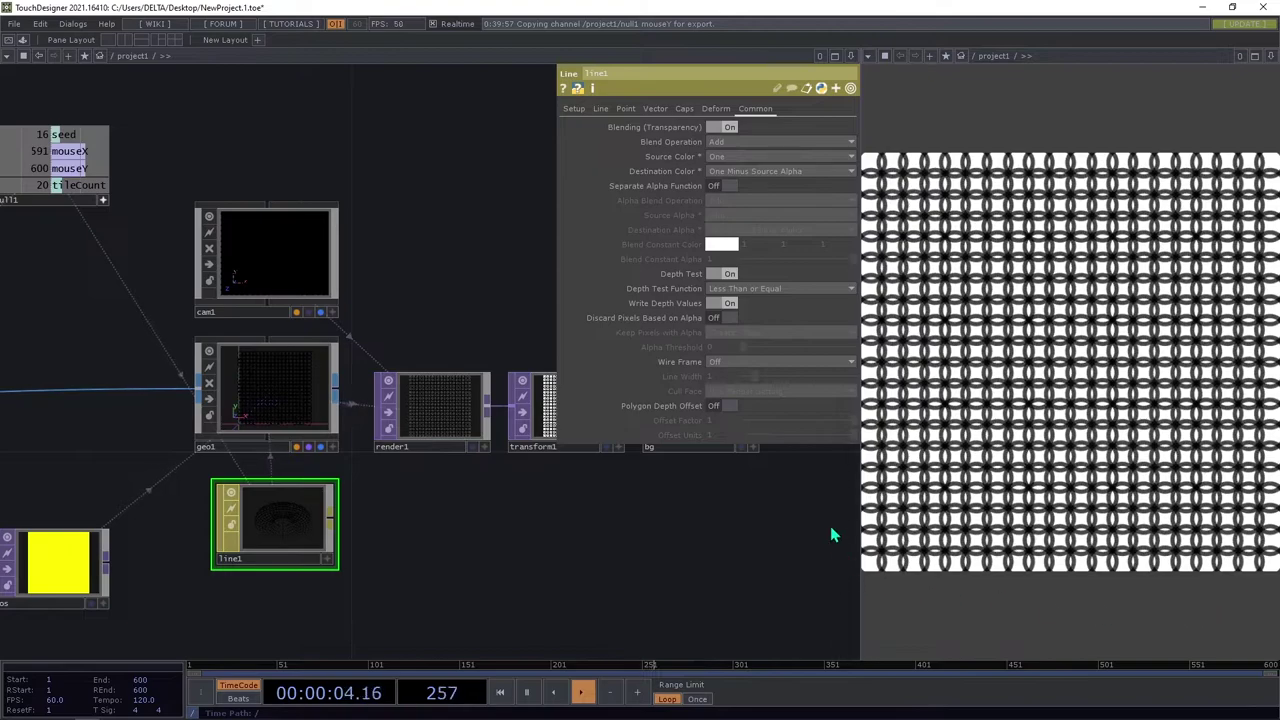
Review the mouse-driven circle grid, and check the shiftX and shiftY formulas in the Processing sketch
scroll(826, 480, down, 4)
drag(482, 387, 251, 389)
scroll(184, 382, up, 3)
scroll(181, 369, up, 1)
drag(456, 363, 374, 363)
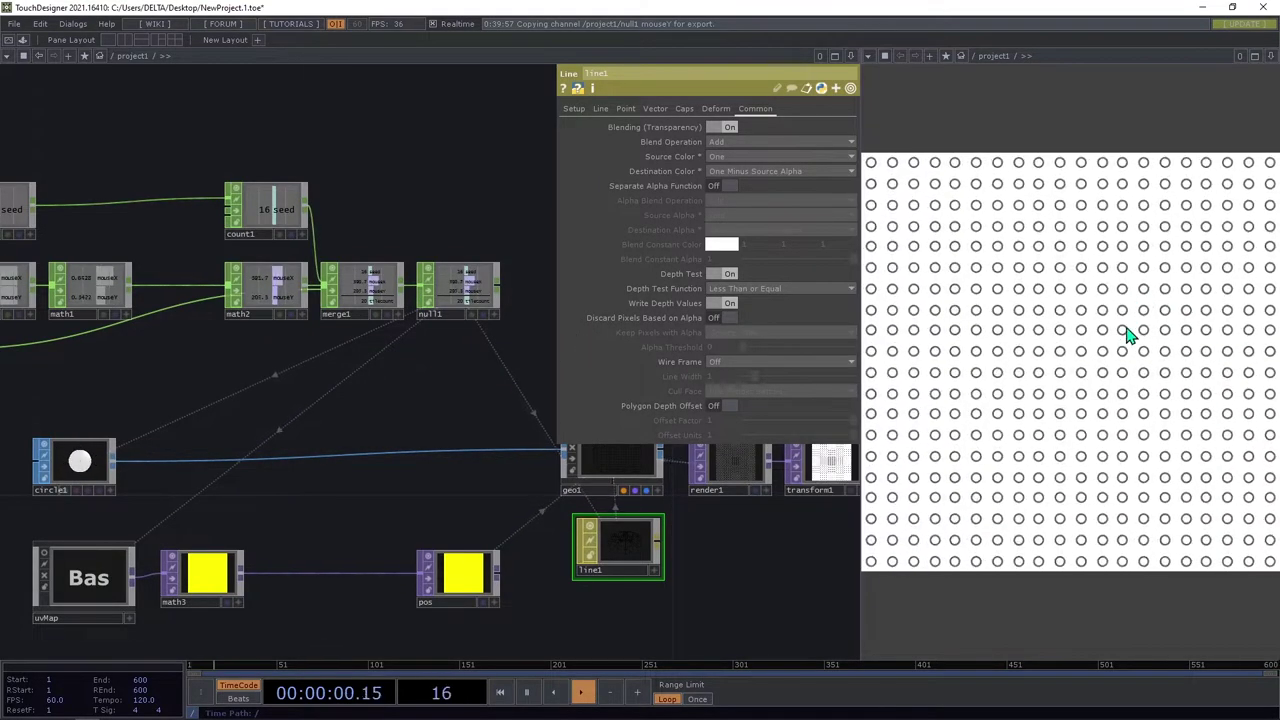
scroll(399, 290, down, 3)
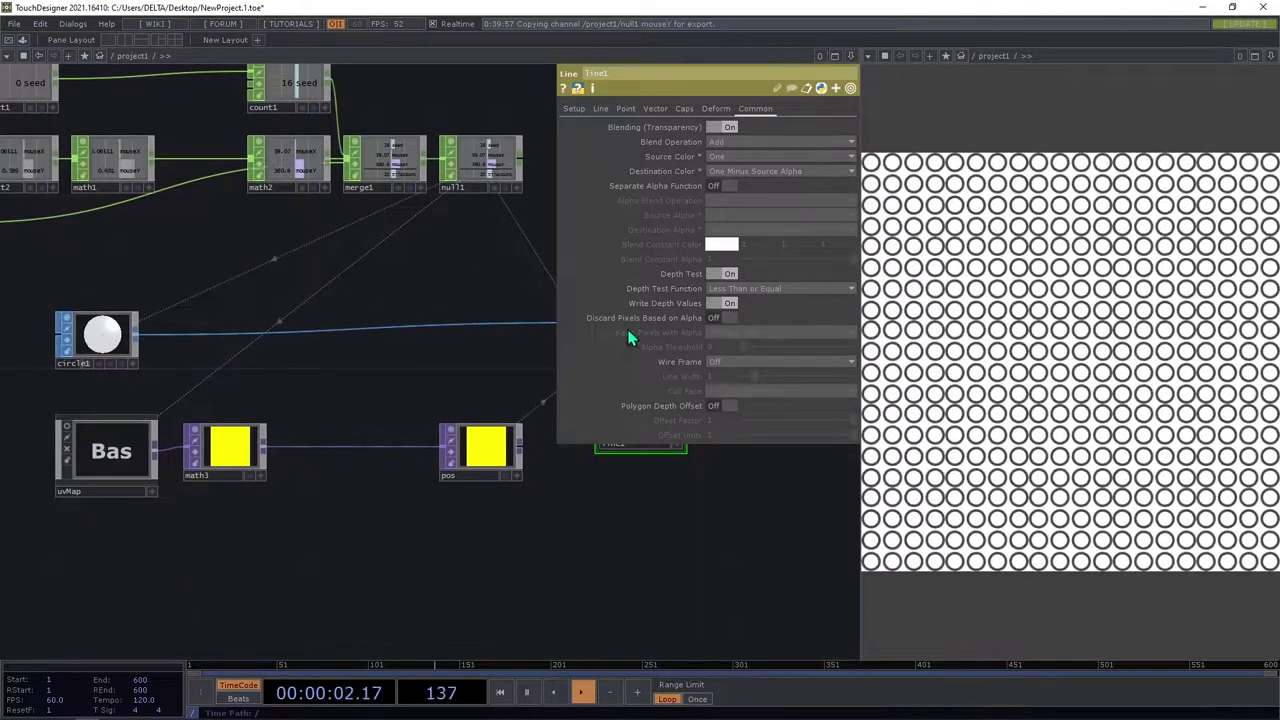
key(alt+Tab)
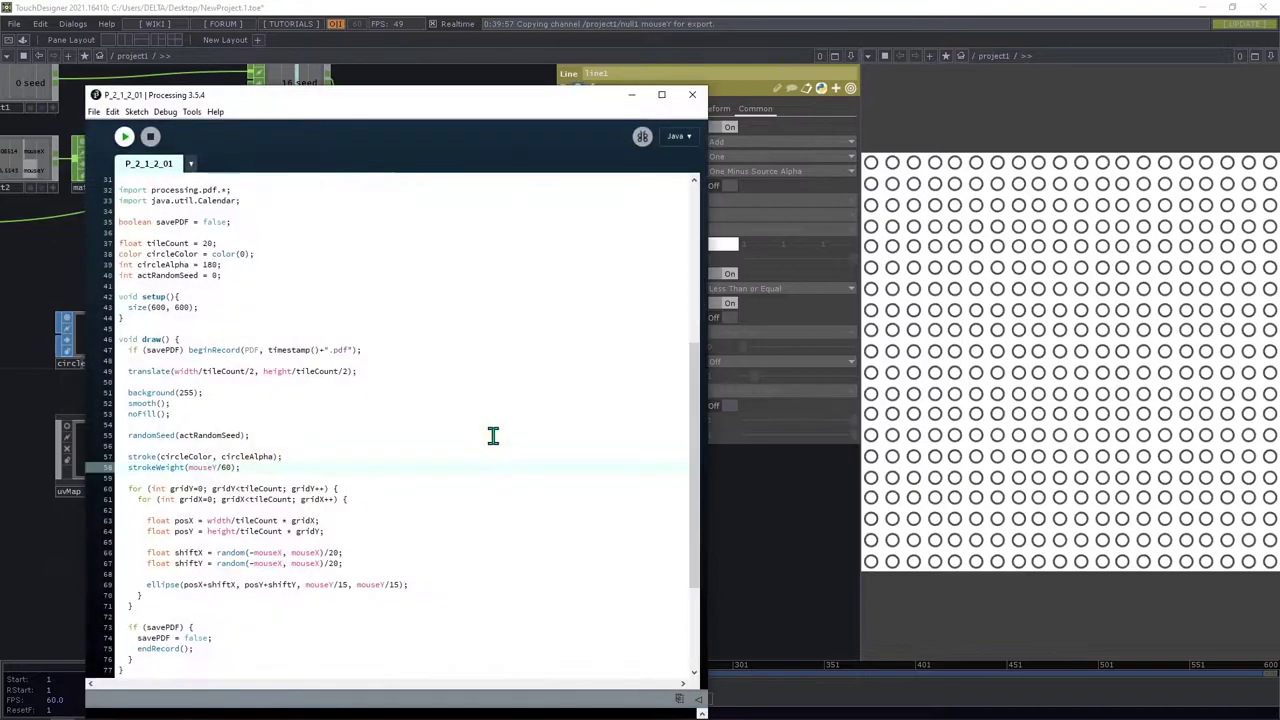
click(265, 553)
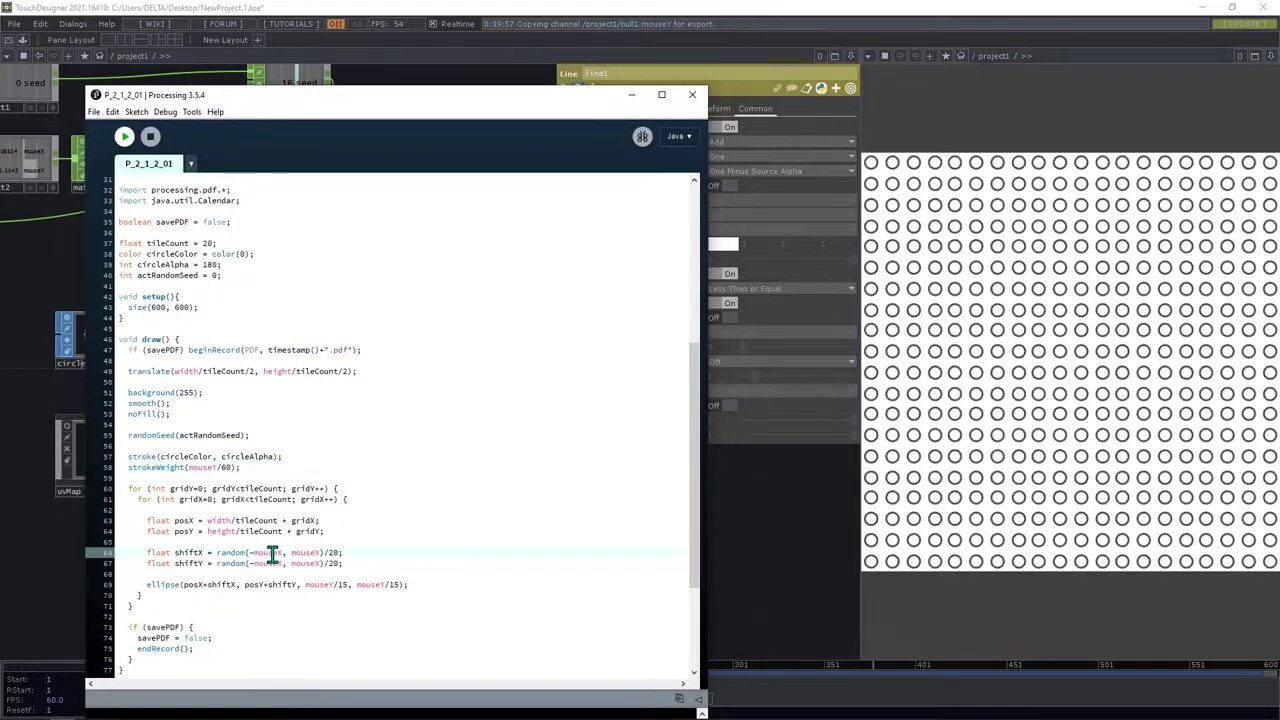
click(311, 554)
click(637, 96)
Inspect the math3 operator in TouchDesigner, and compare it with the random(-mouseX, mouseX)/20 range in Processing
drag(206, 492, 296, 358)
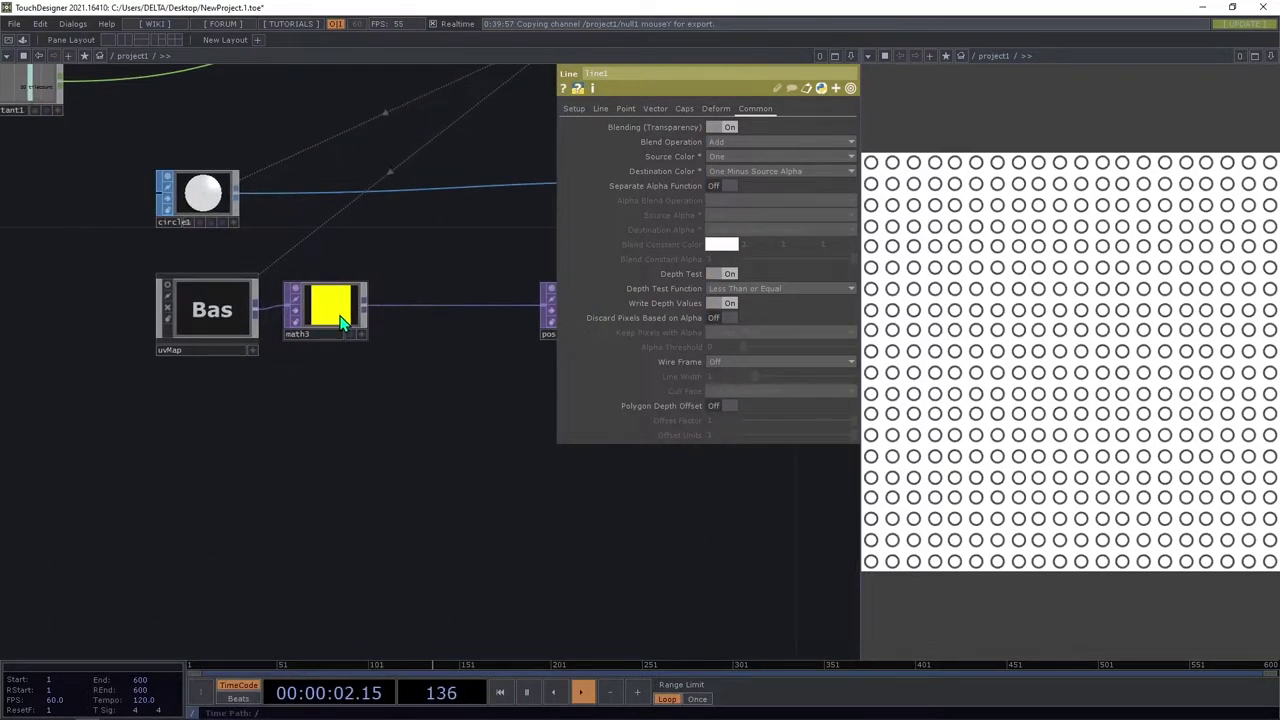
click(343, 323)
scroll(348, 372, up, 5)
drag(197, 331, 227, 360)
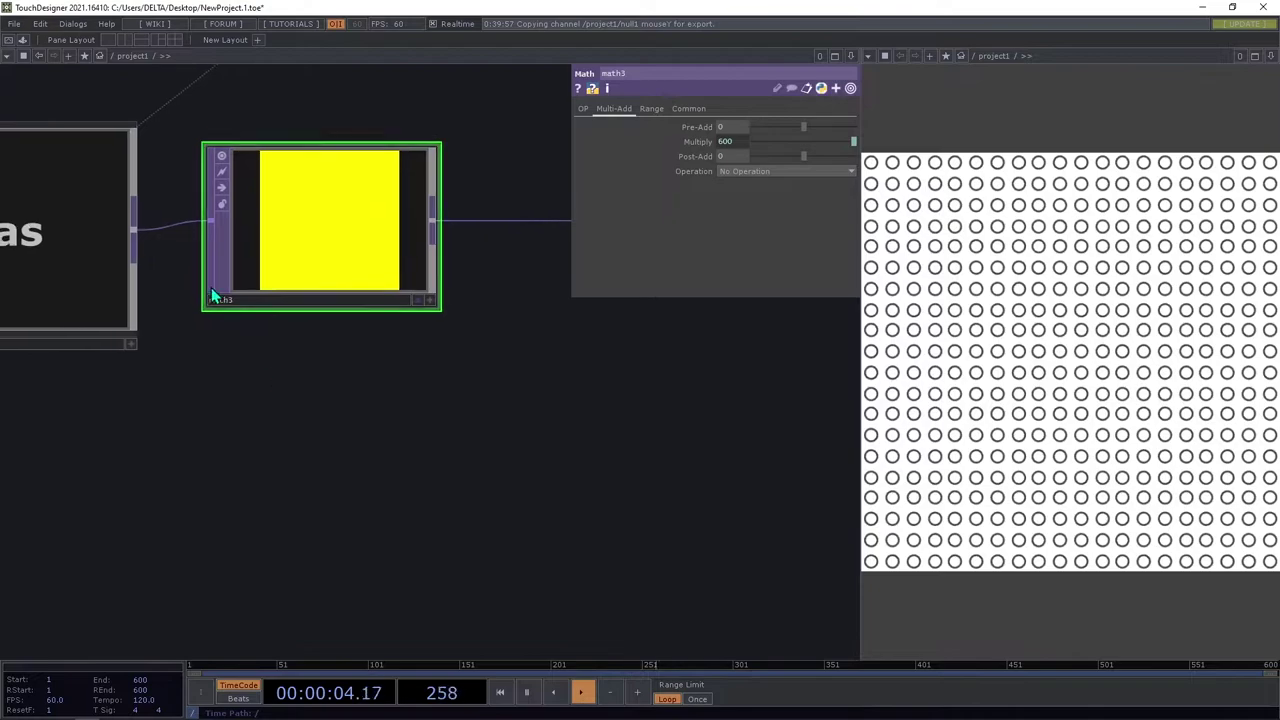
key(alt+Tab)
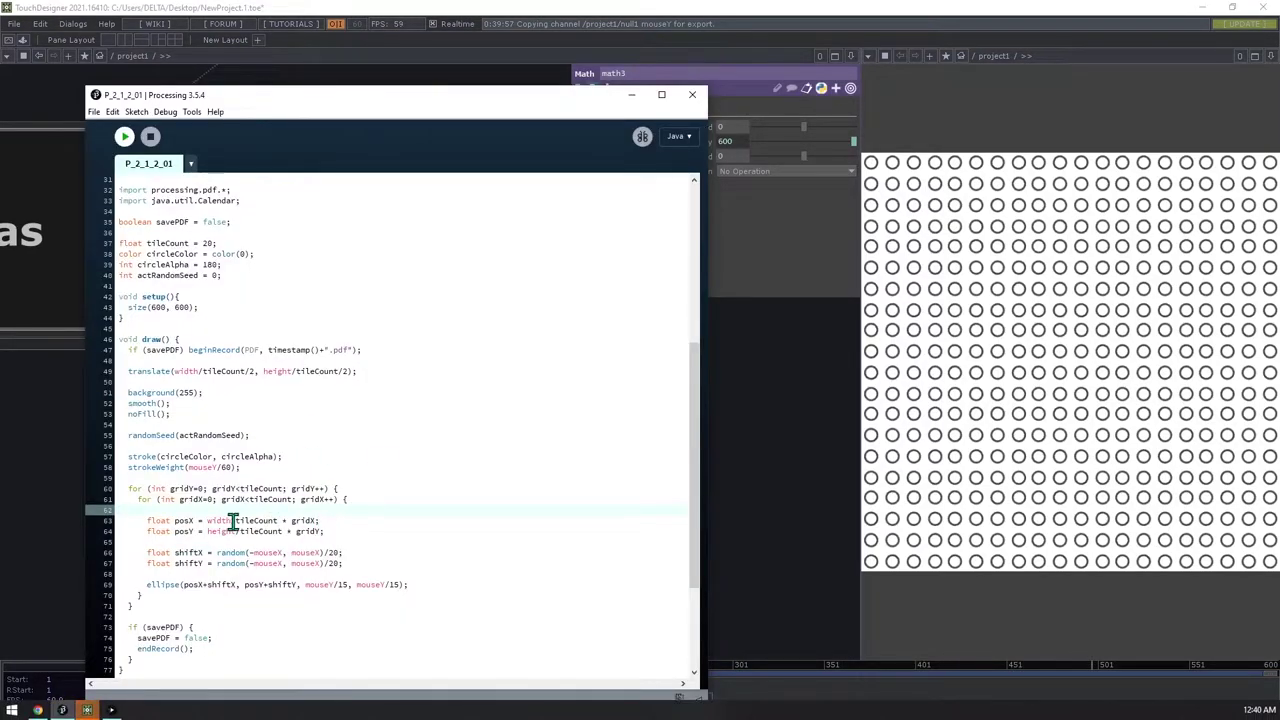
drag(252, 554, 314, 556)
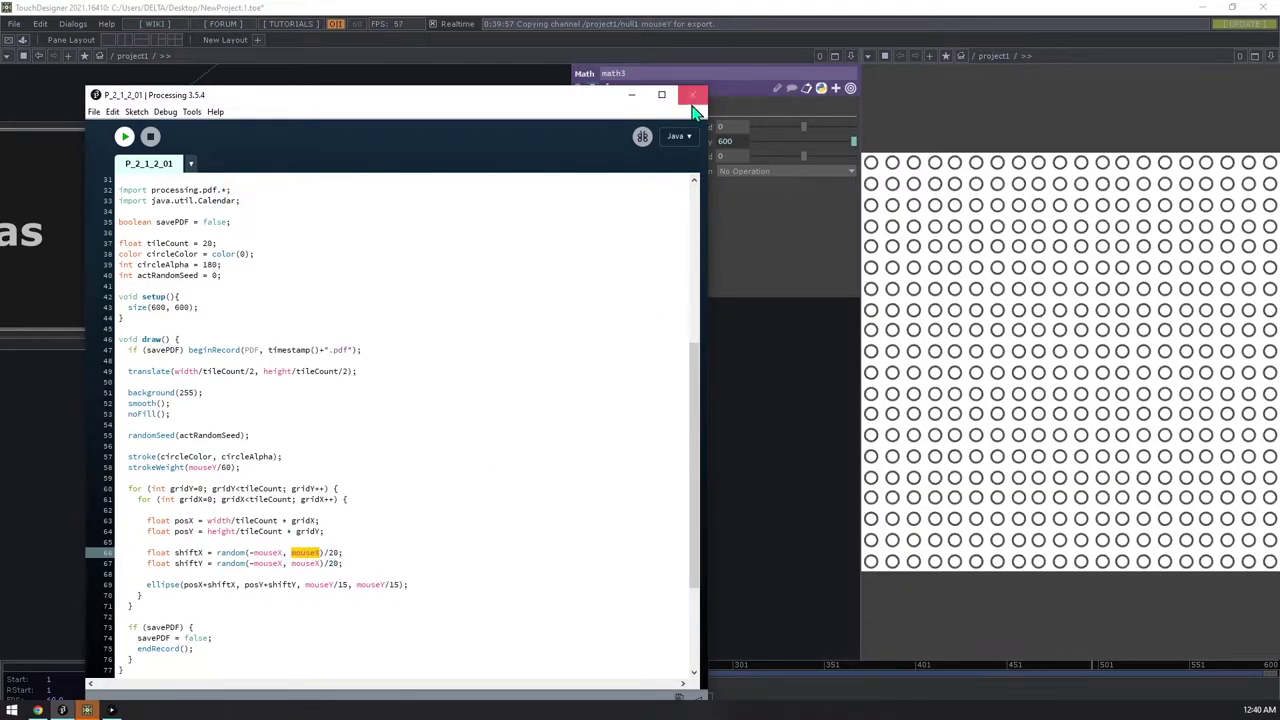
click(630, 97)
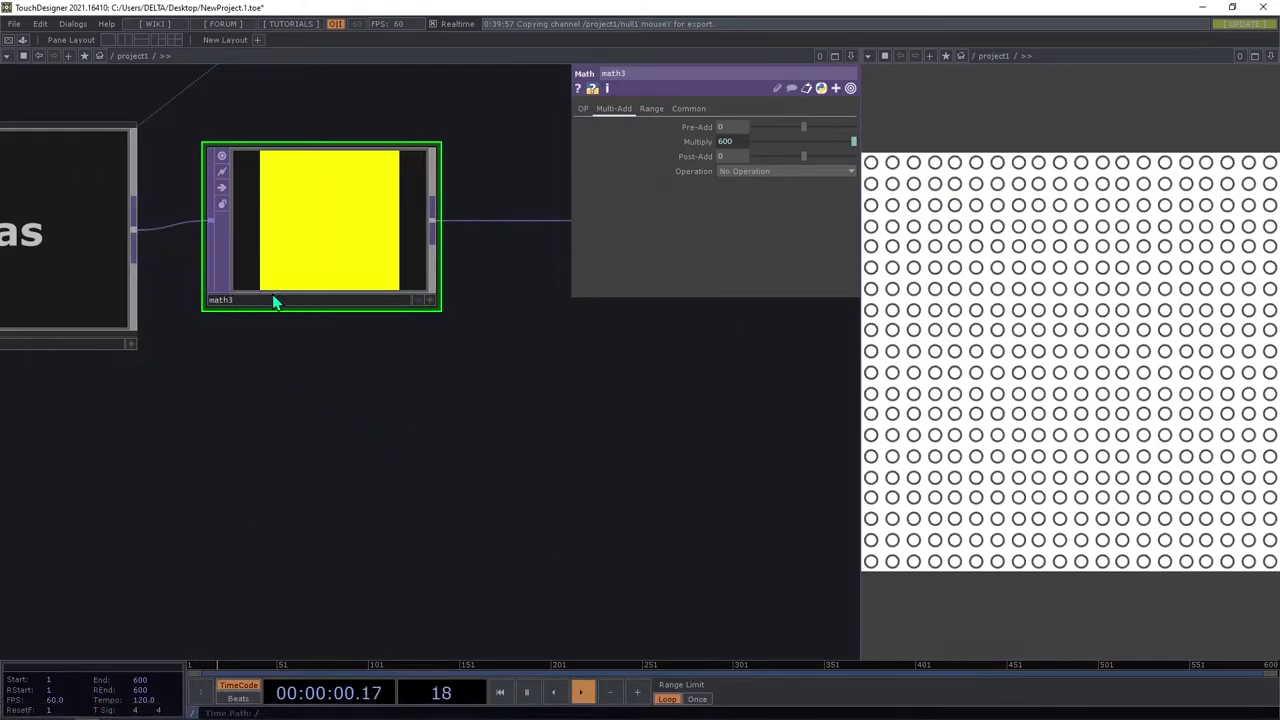
Branch a Noise TOP off the uvMap output and place it just below math3, keeping math3 fed directly by uvMap
drag(317, 420, 371, 457)
scroll(371, 457, down, 3)
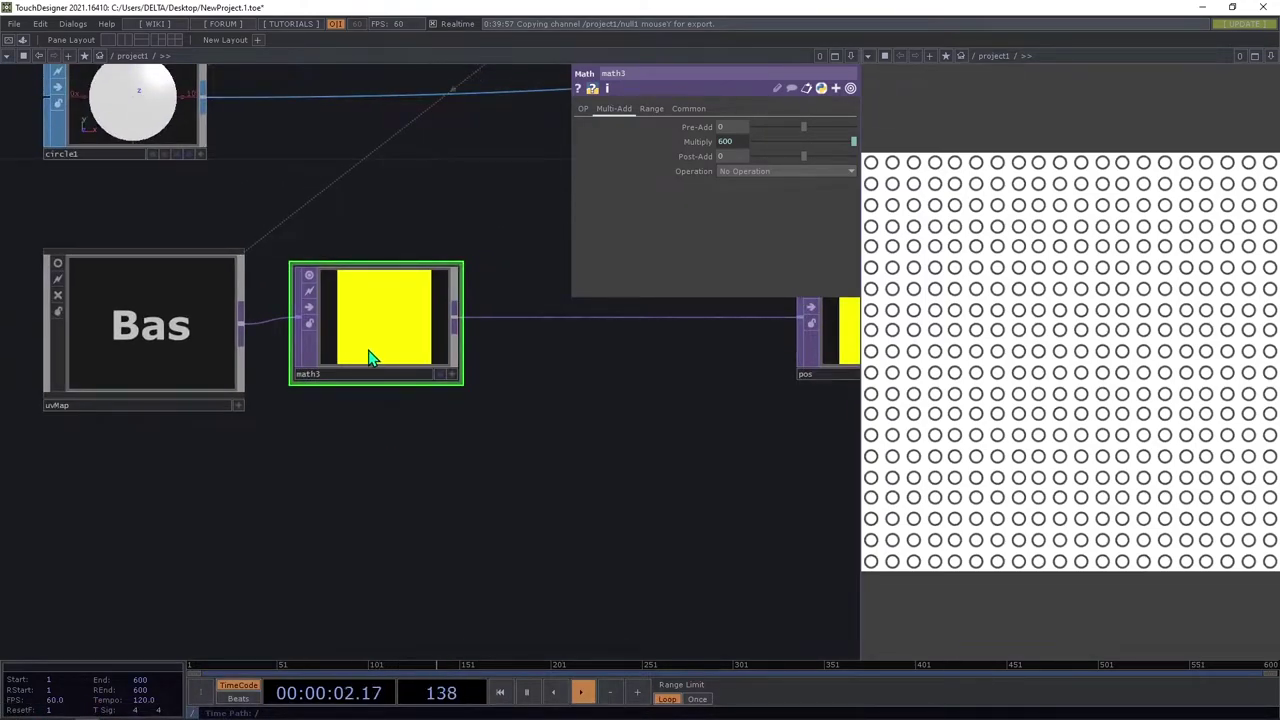
right_click(242, 328)
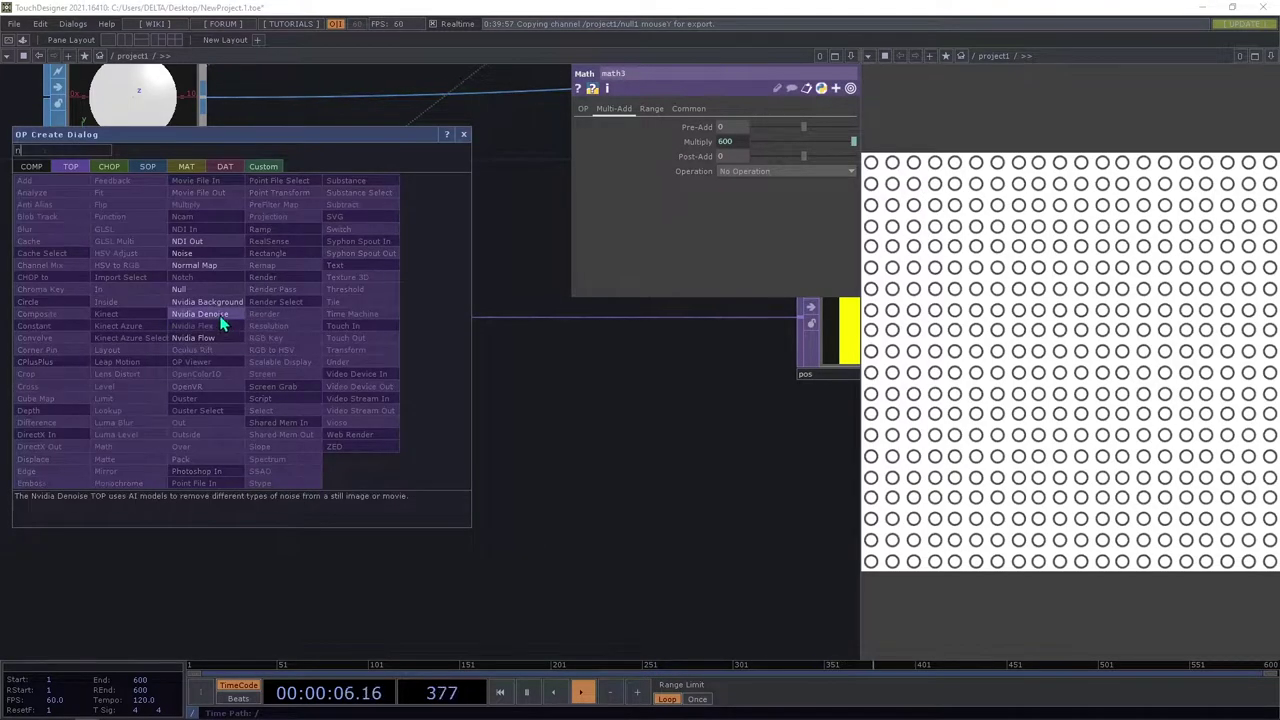
click(208, 262)
click(380, 480)
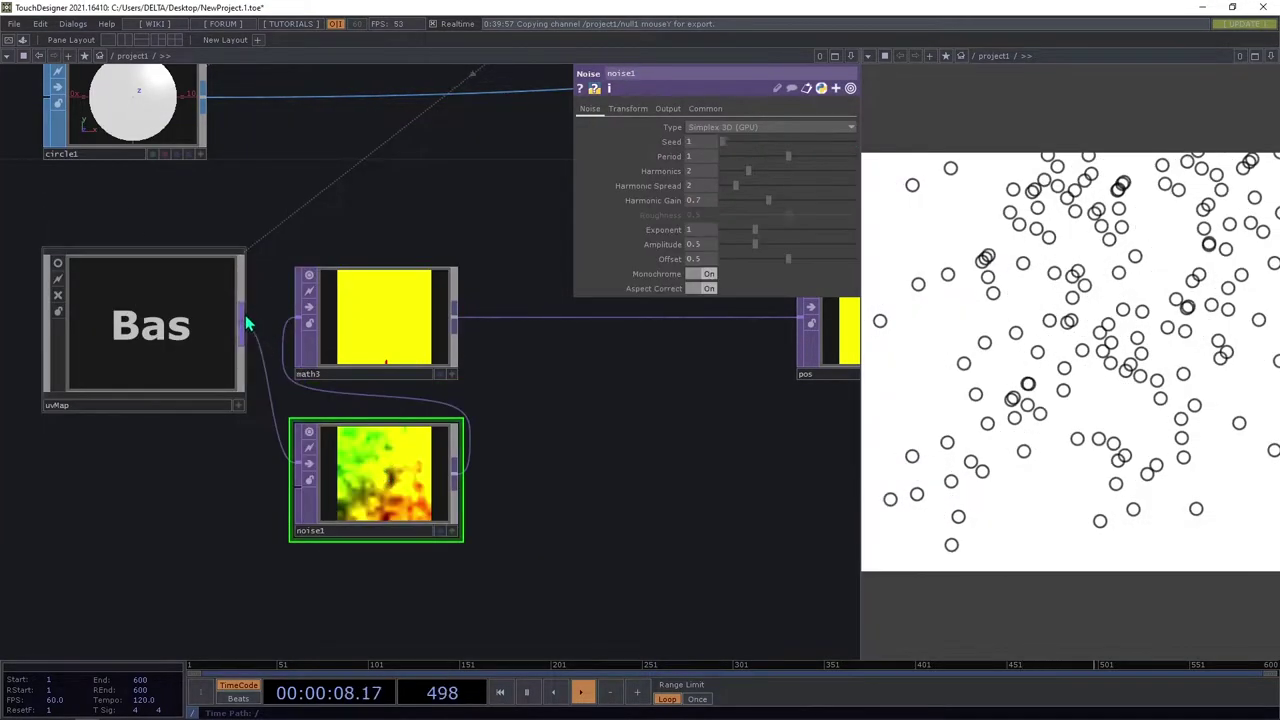
drag(547, 427, 524, 366)
drag(360, 412, 352, 381)
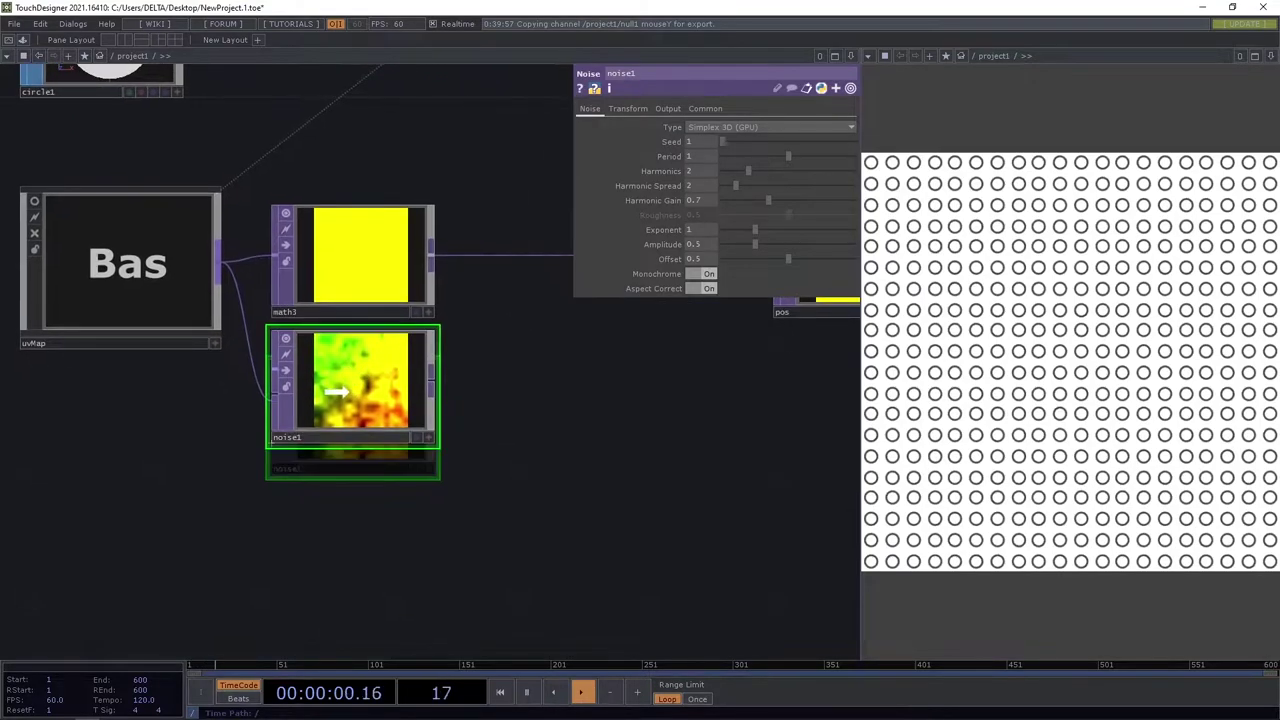
drag(523, 460, 467, 489)
click(289, 320)
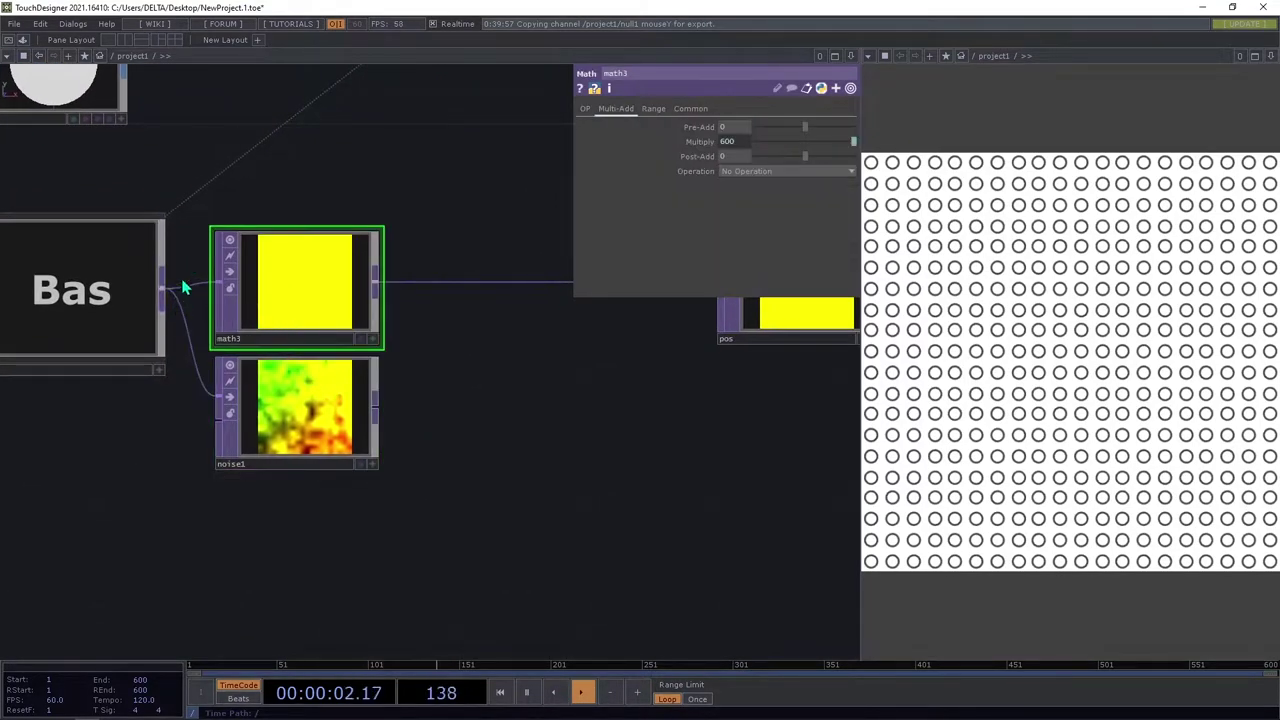
Set the RGB output of noise1 to Noise so it ignores the input colors
click(316, 425)
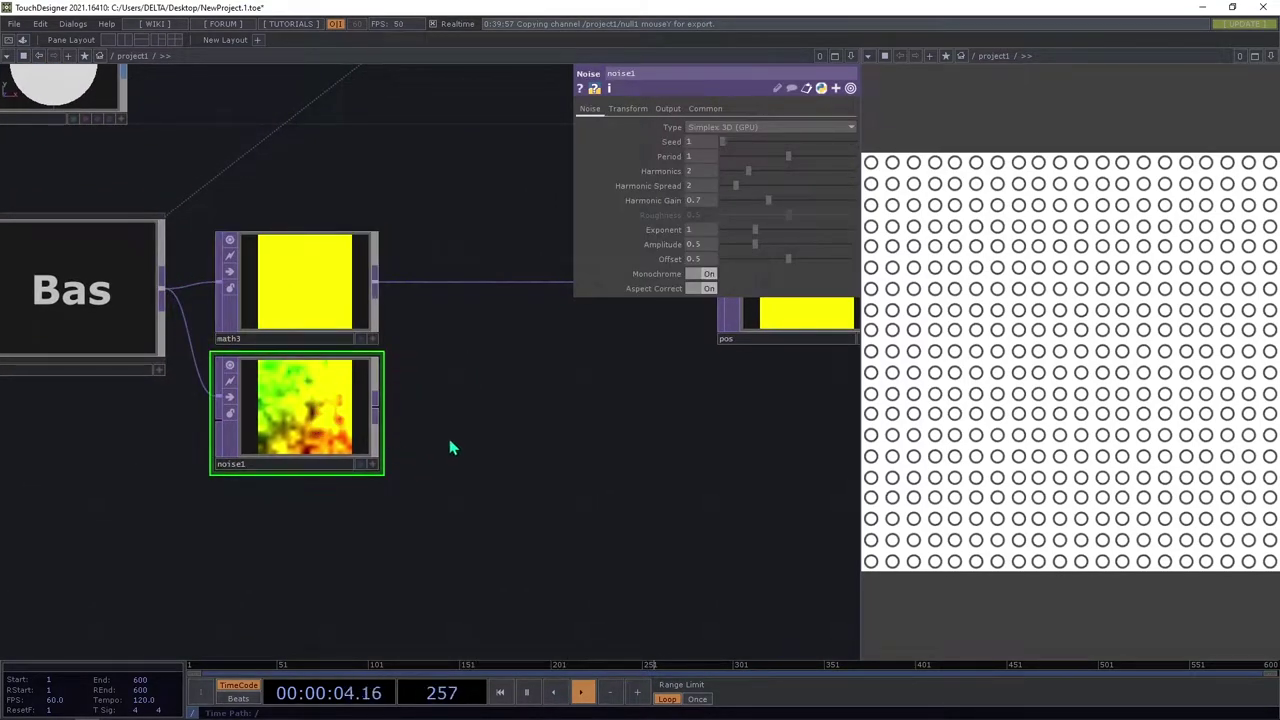
click(705, 109)
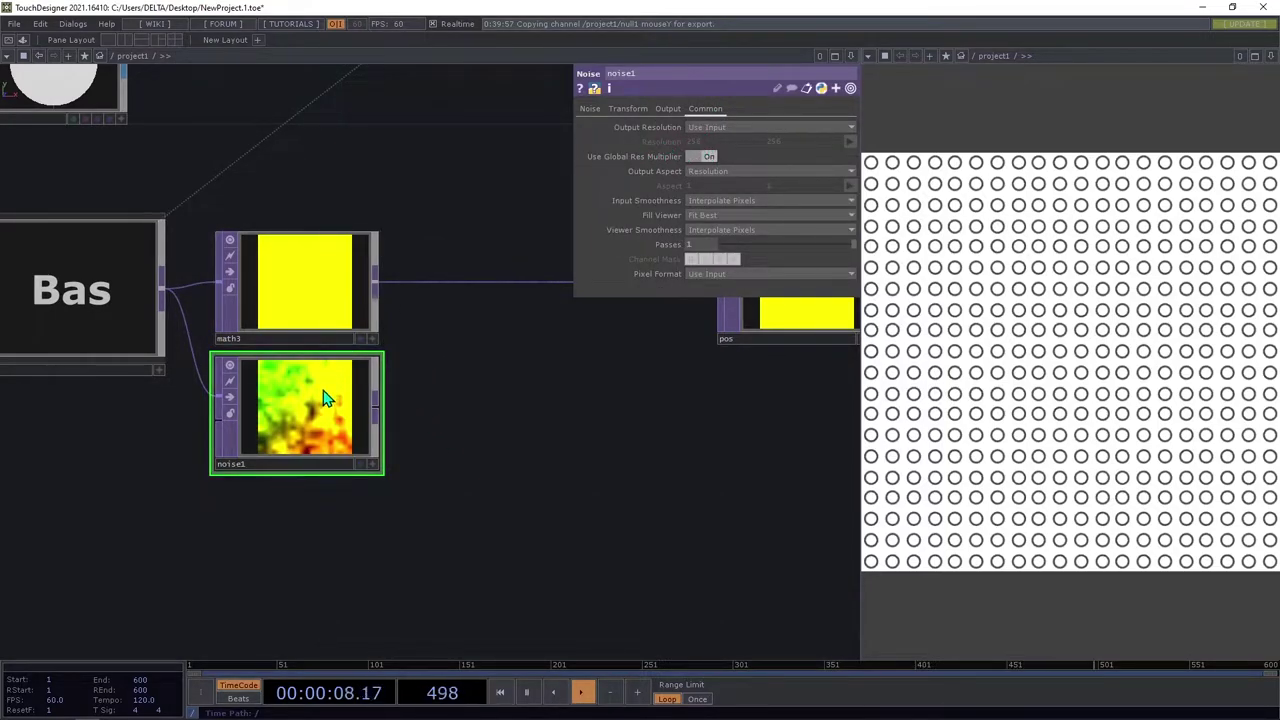
click(590, 112)
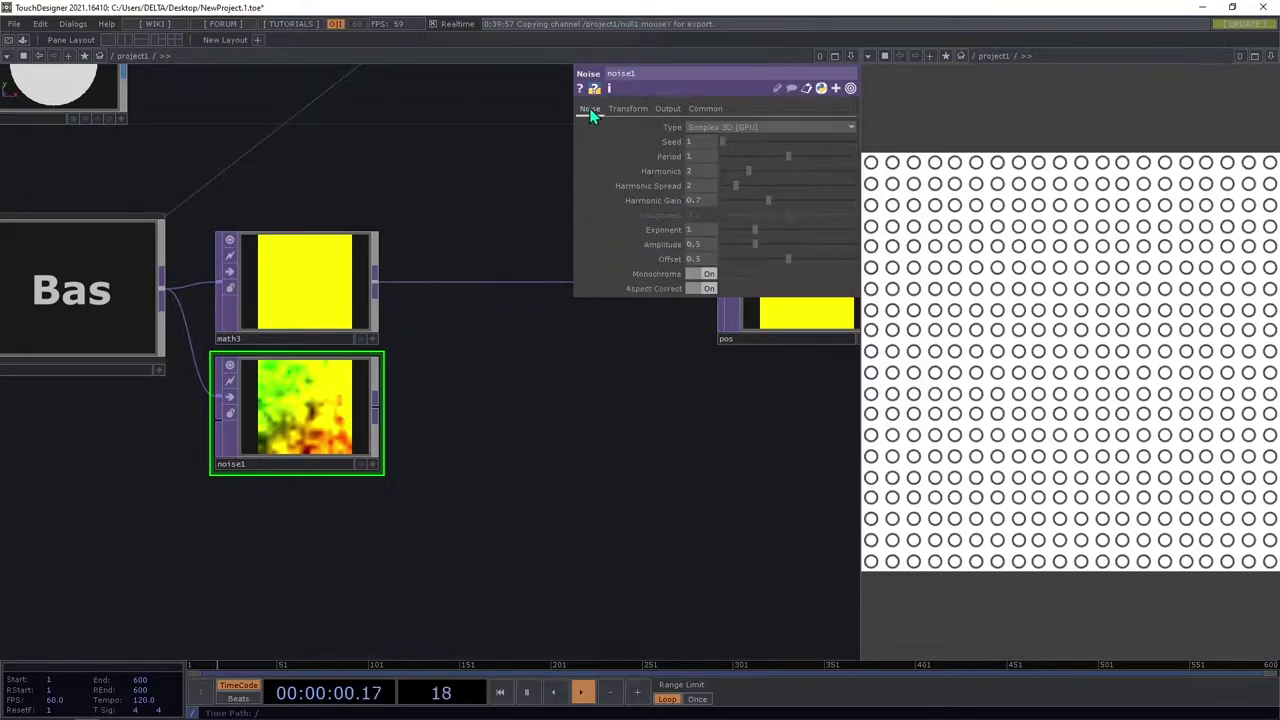
click(668, 109)
click(722, 128)
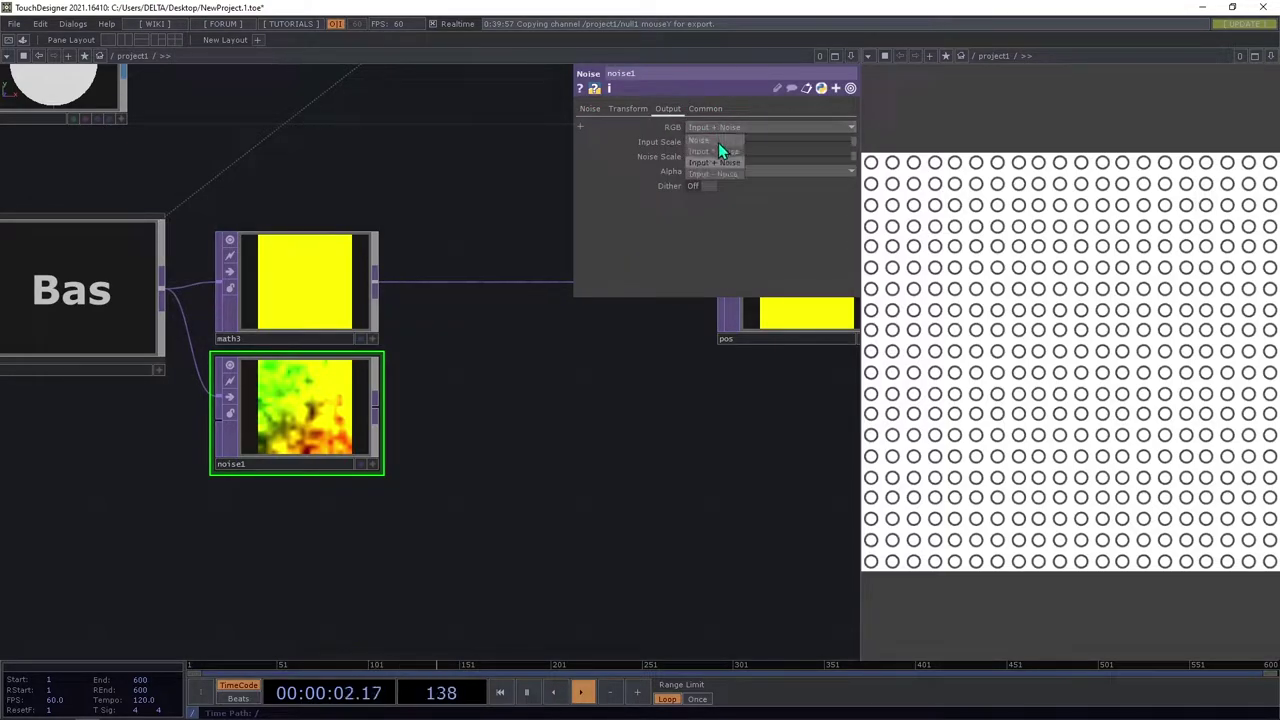
click(718, 150)
Turn off Monochrome on noise1, and set its Offset to 0 and Amplitude to 1
click(598, 111)
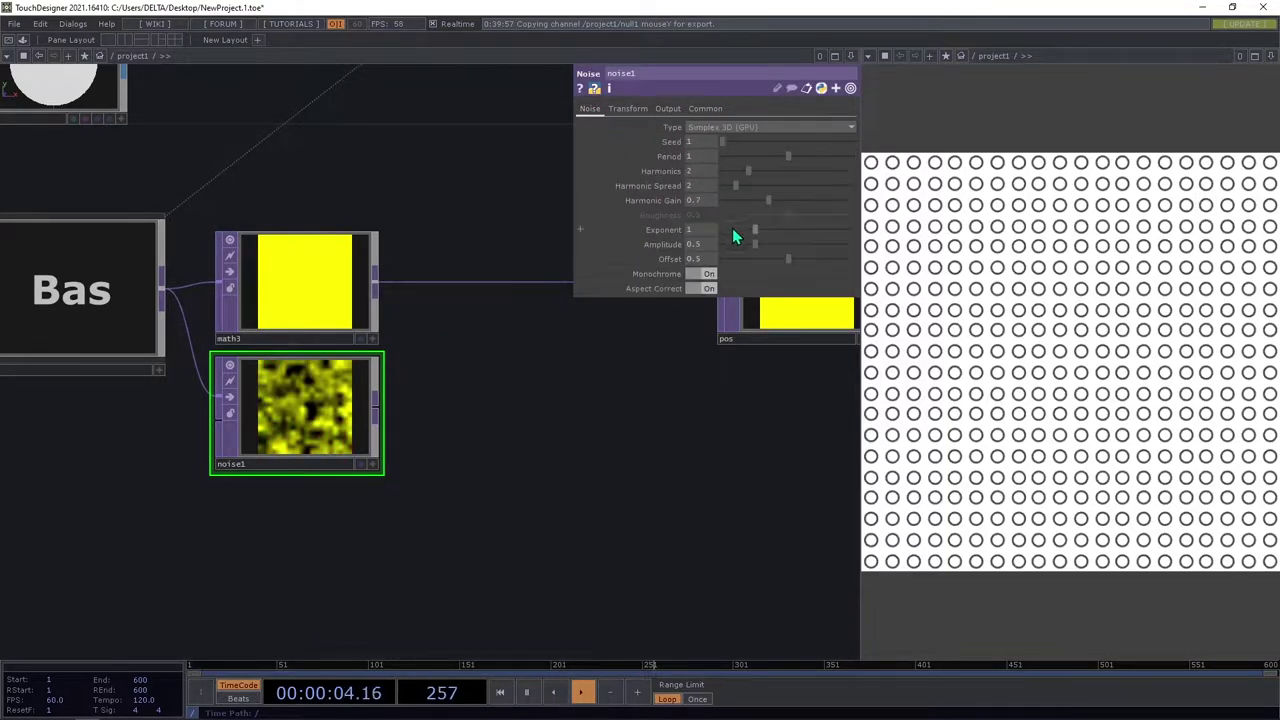
click(699, 275)
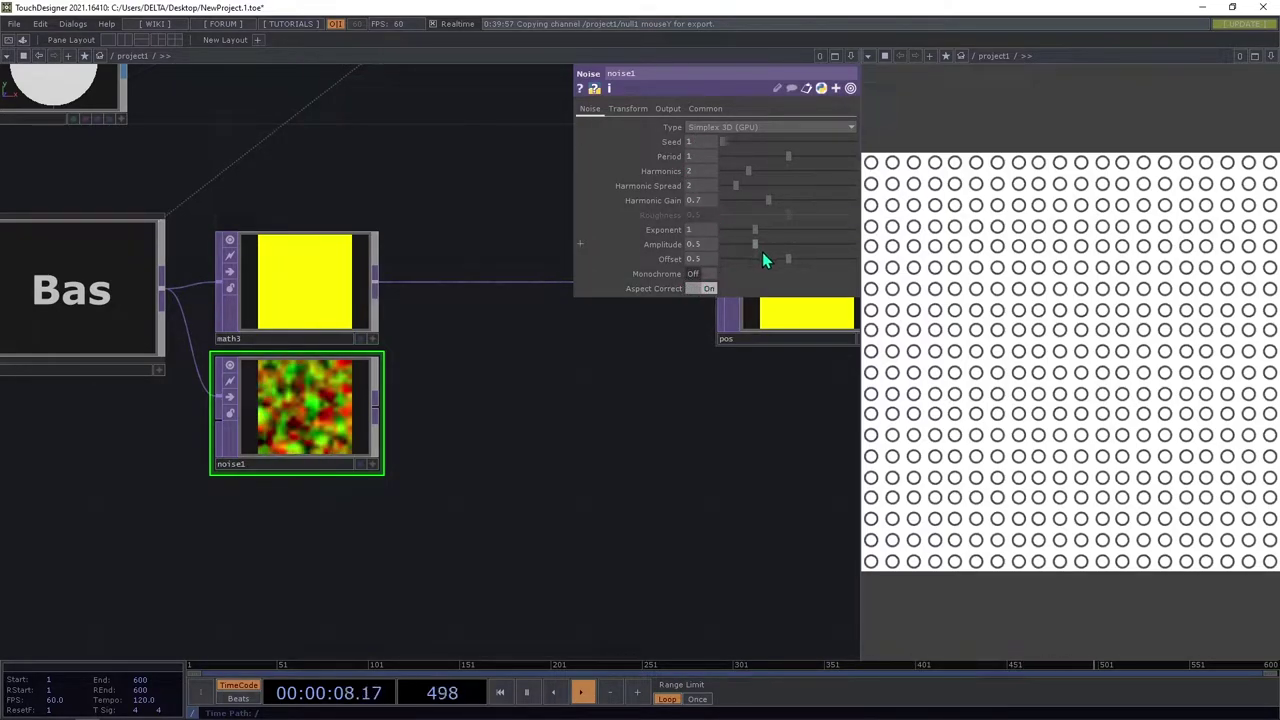
drag(763, 258, 686, 259)
text(1)
key(Return)
Recheck the random shift code in Processing, and set noise1's Input Smoothness and Viewer Smoothness to Nearest Pixel in TouchDesigner
key(alt+Tab)
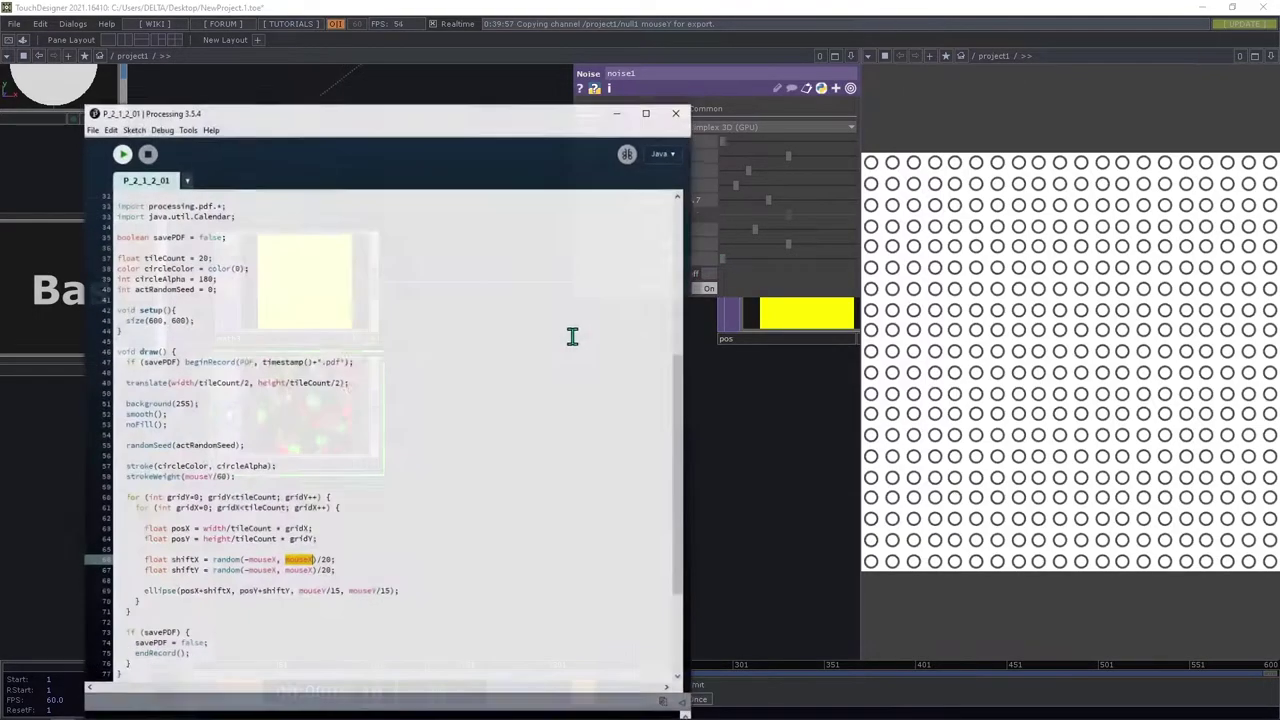
click(266, 553)
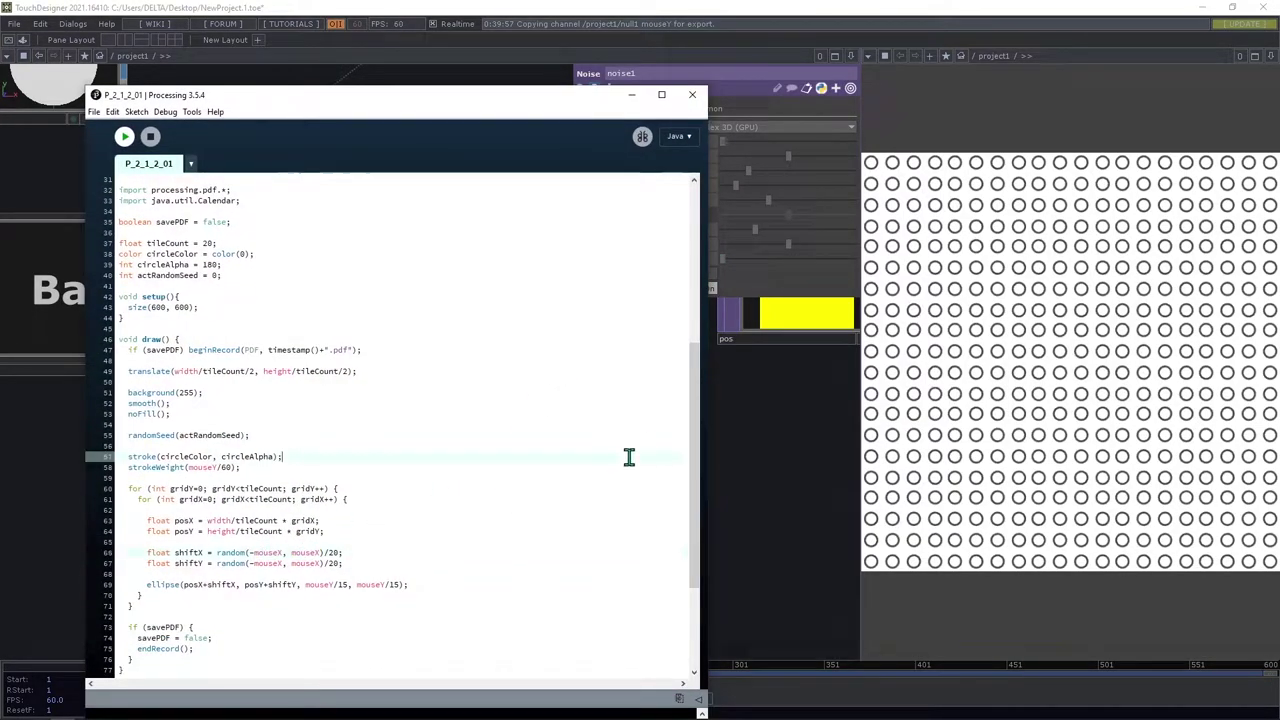
key(alt+Tab)
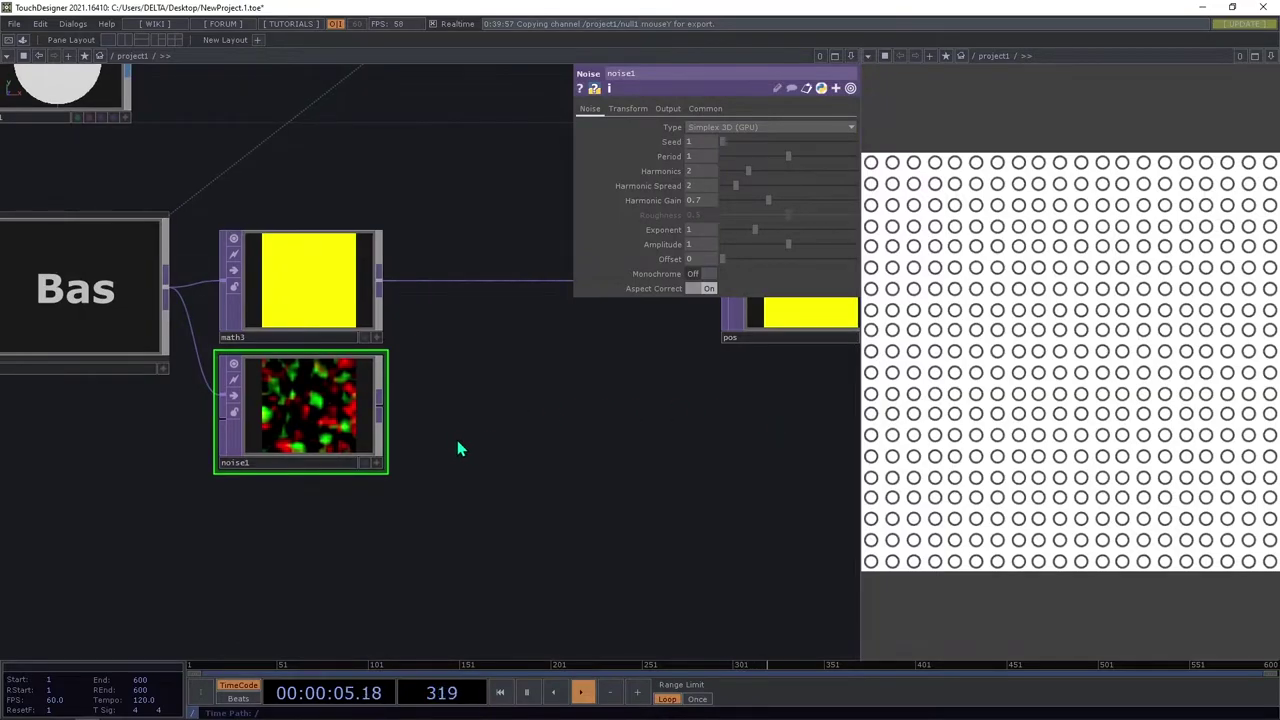
click(705, 110)
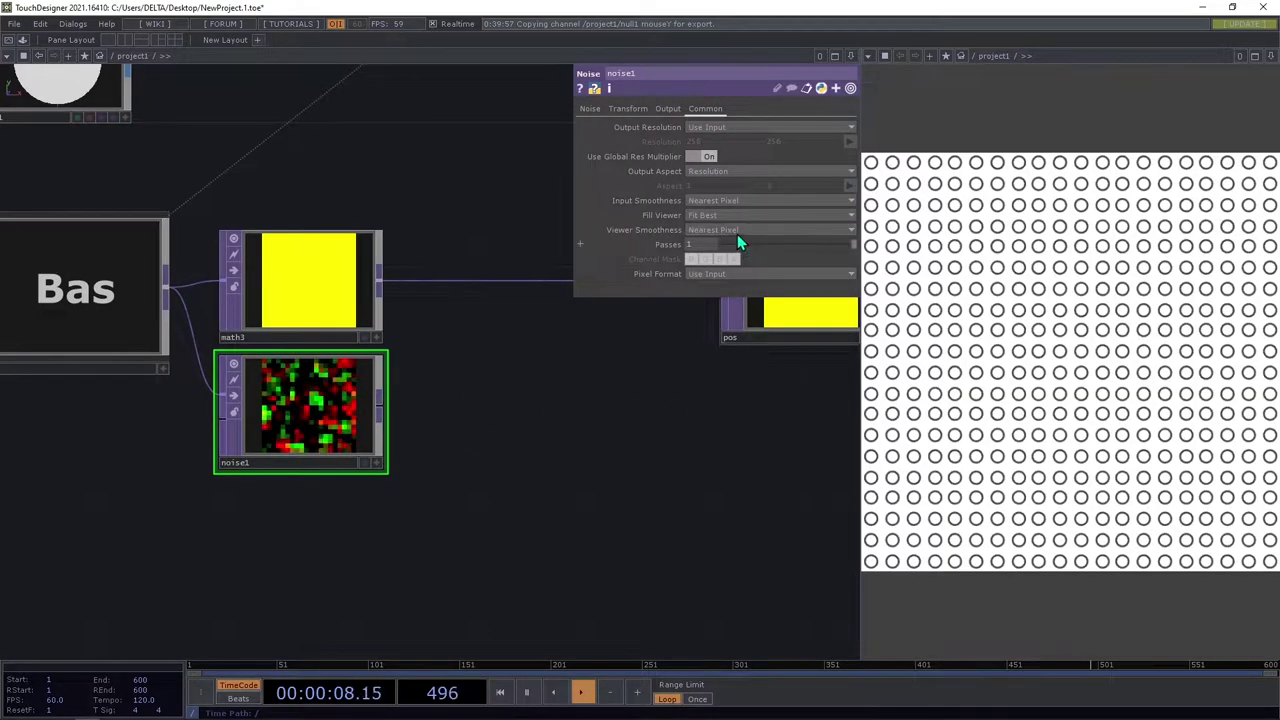
Set noise1's Pixel Format to 32-bit float (RG) and its noise Type to Random (GPU)
click(746, 274)
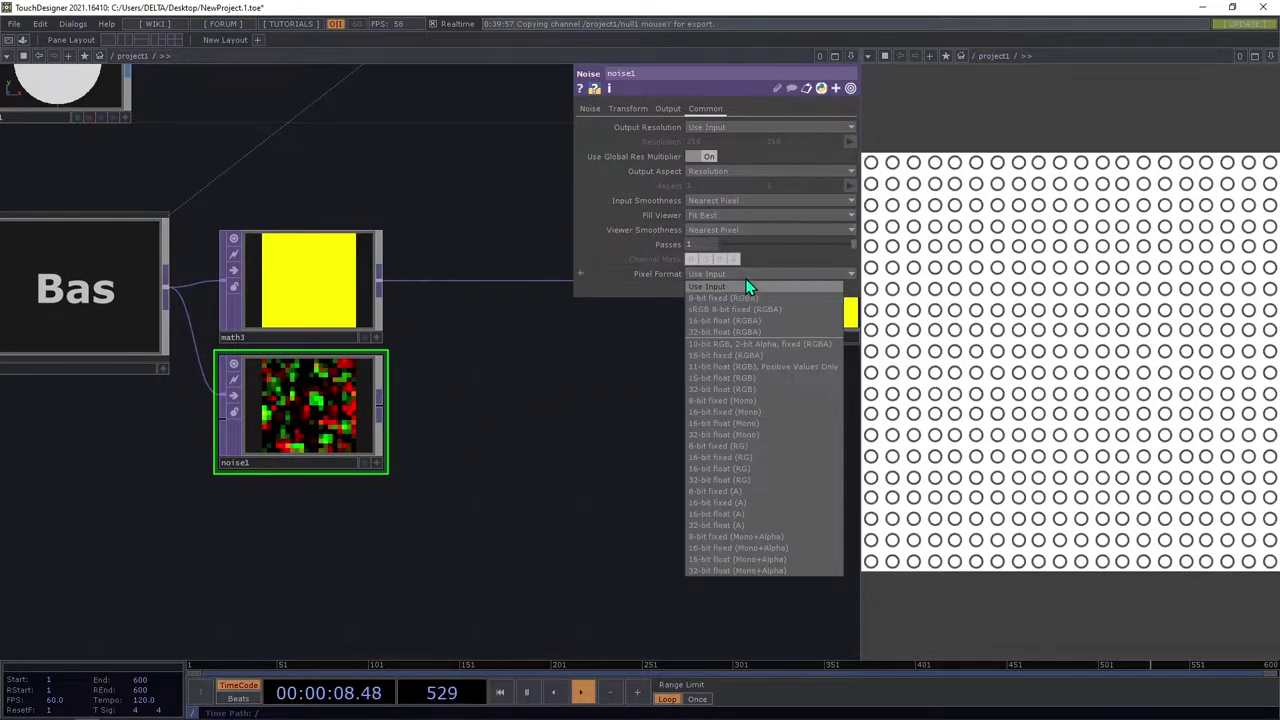
click(759, 481)
click(600, 110)
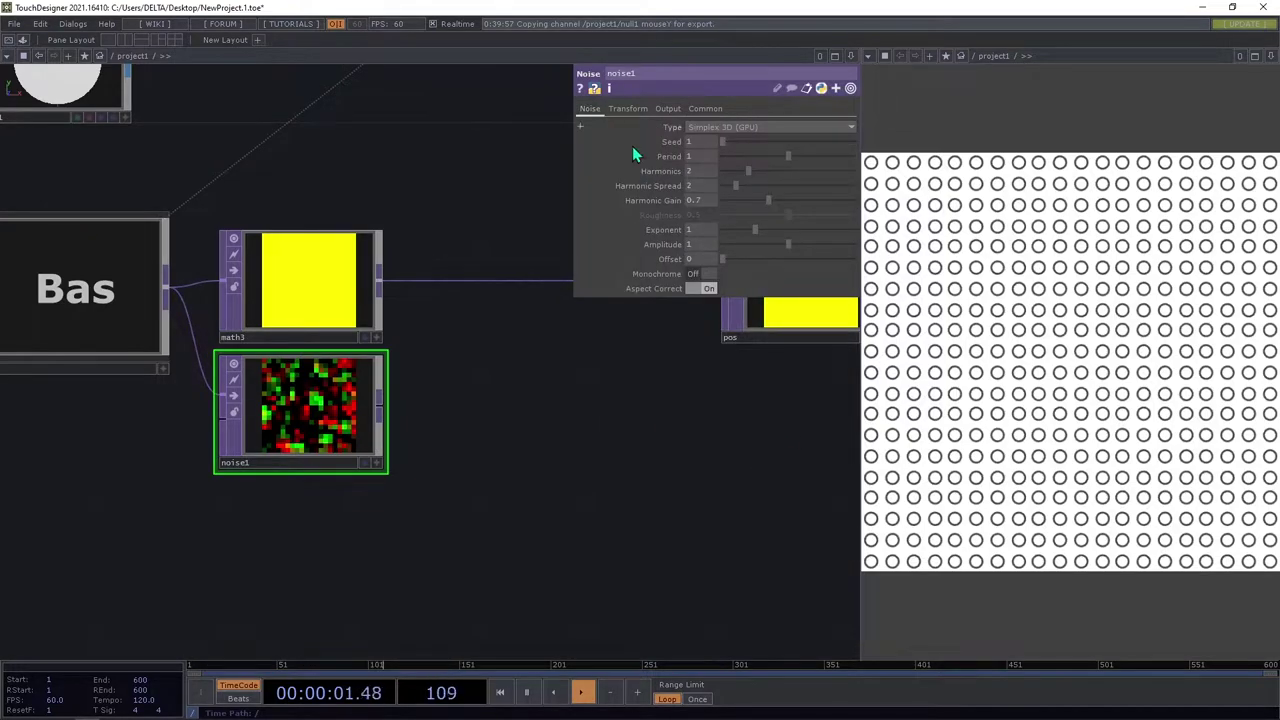
click(737, 128)
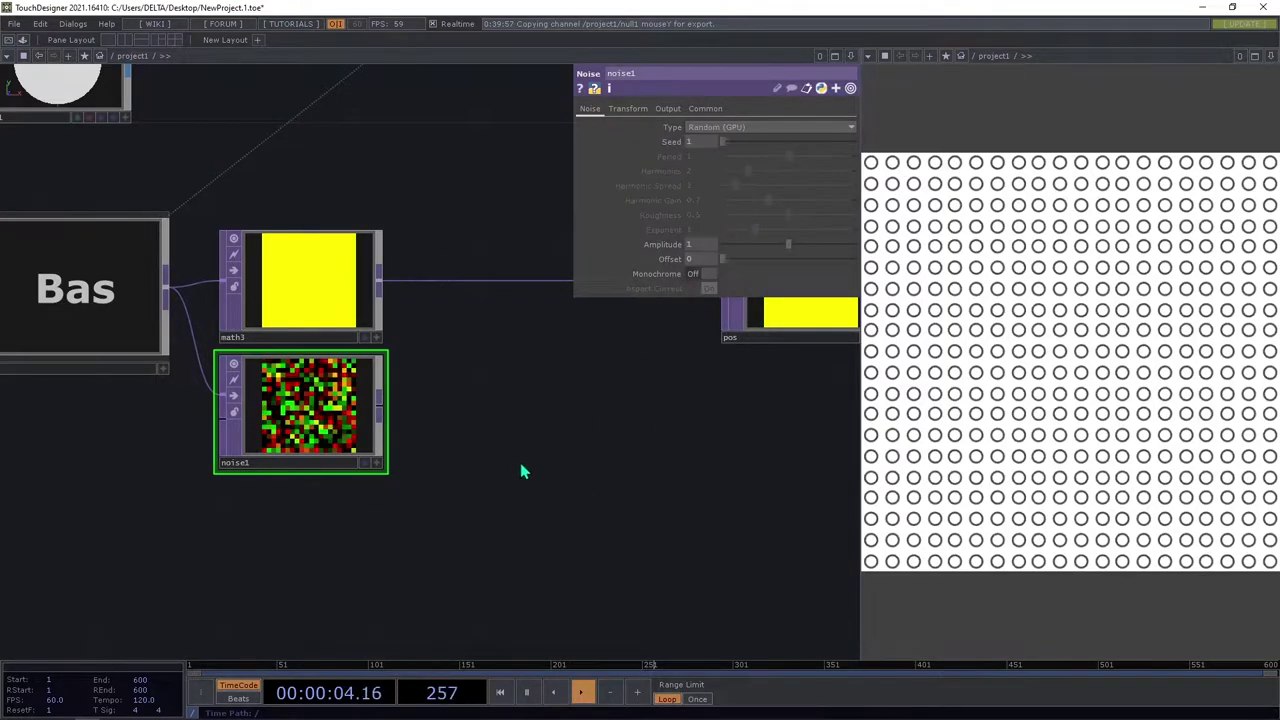
Add a Math TOP after noise1's output and place it beside noise1
drag(521, 464, 405, 507)
right_click(268, 450)
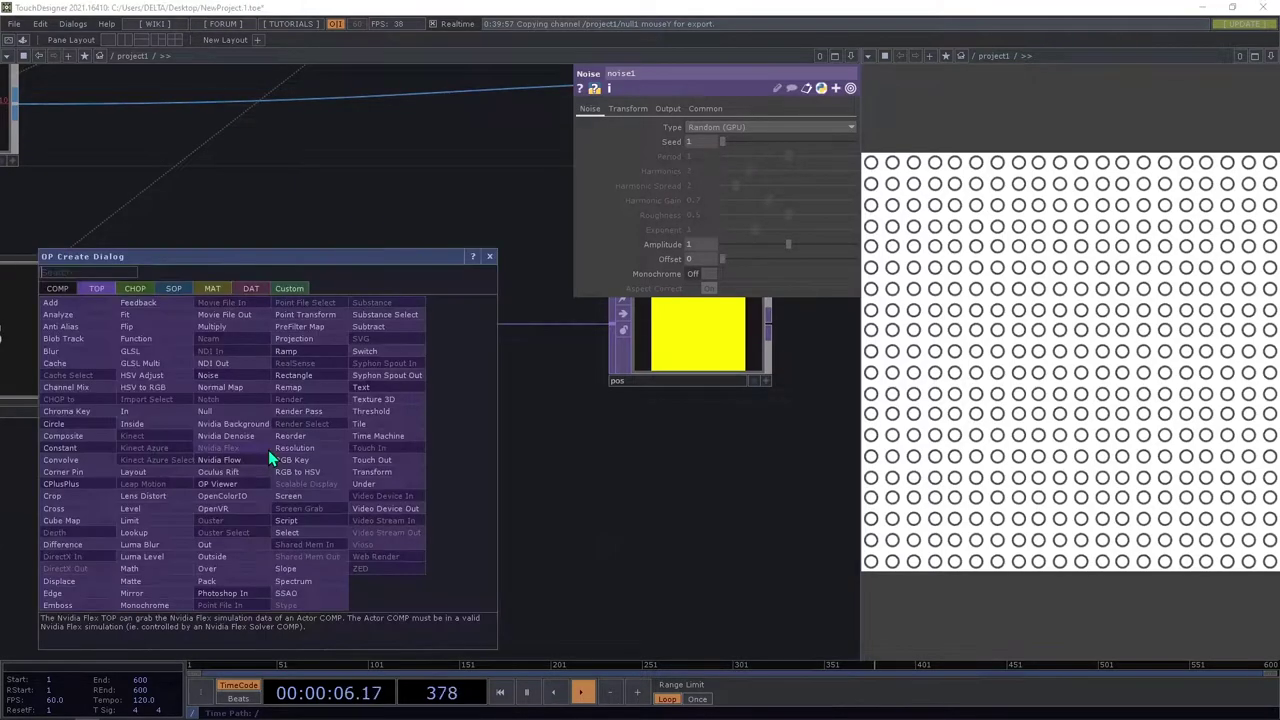
text(mth)
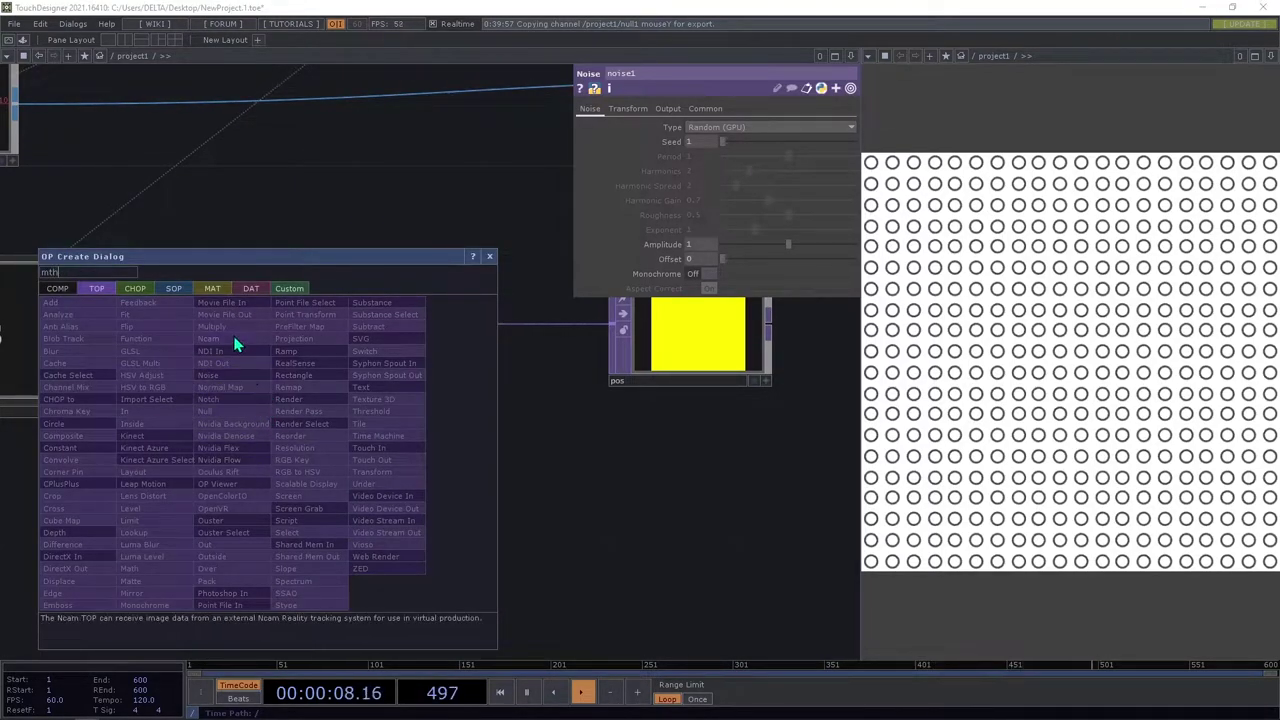
key(BackSpace)
key(BackSpace)
text(ath)
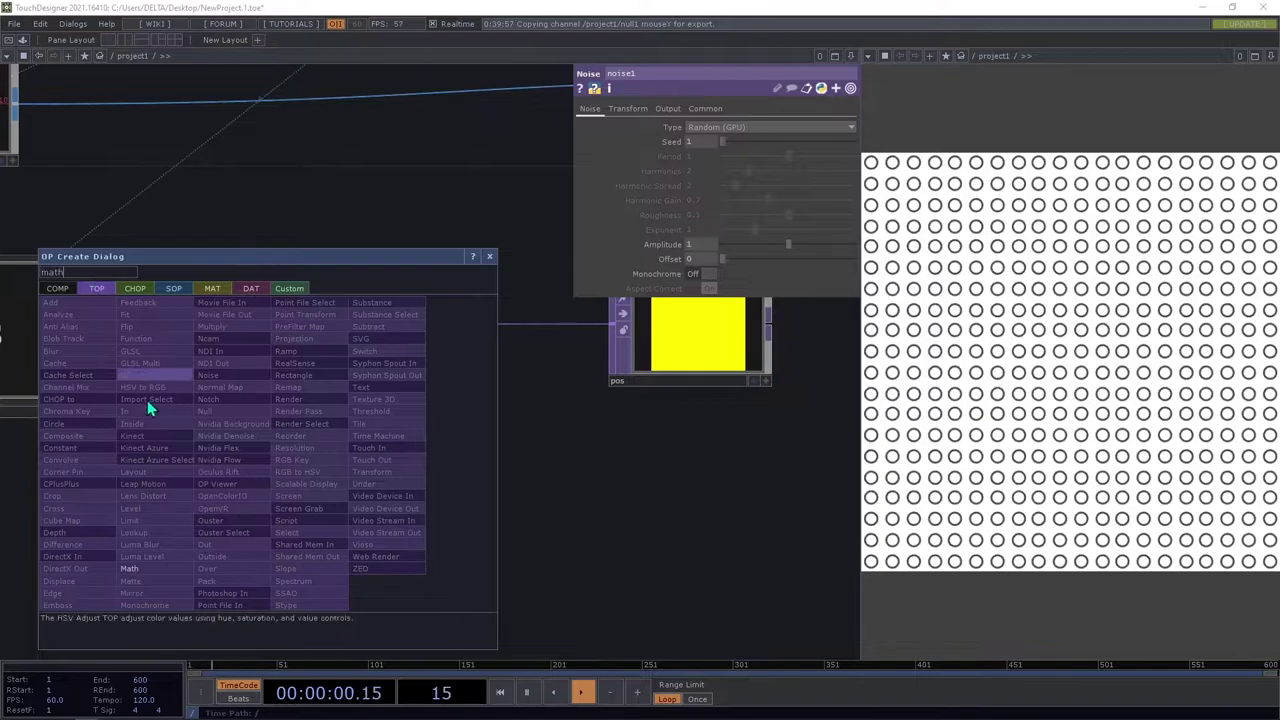
click(157, 571)
click(308, 490)
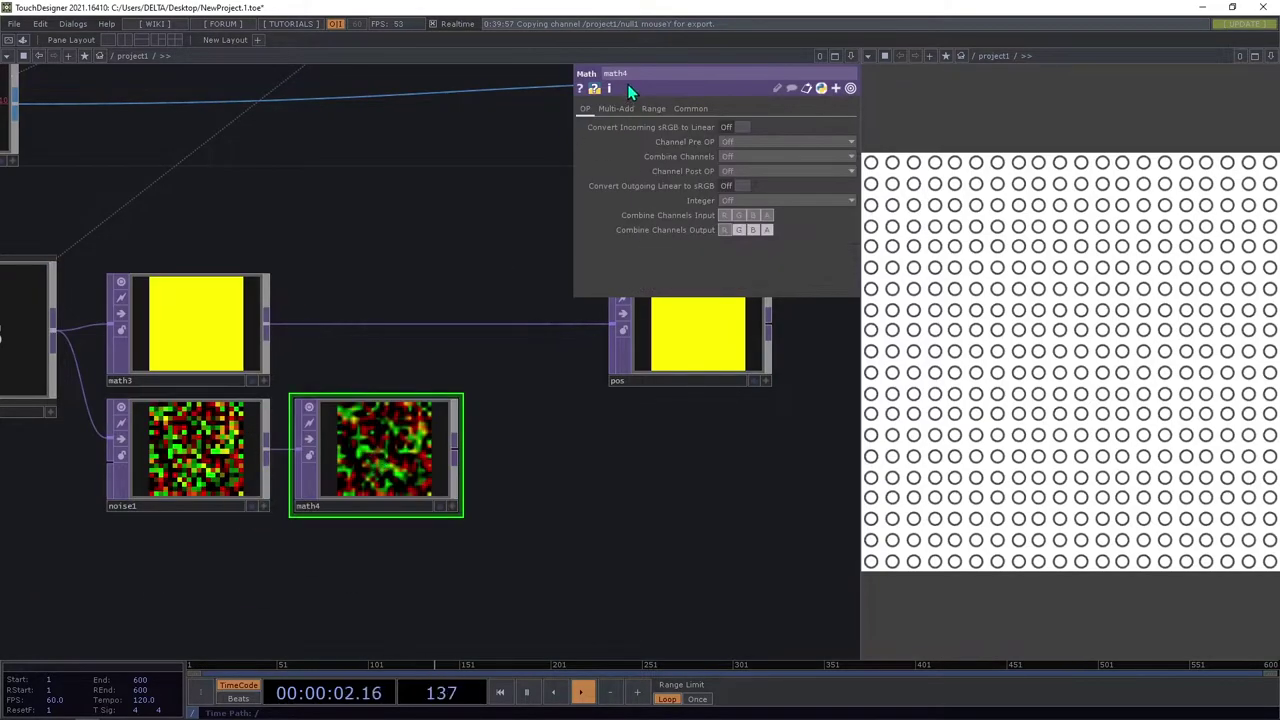
Set math4's Multiply to 30 and check the random shift code in Processing
click(616, 109)
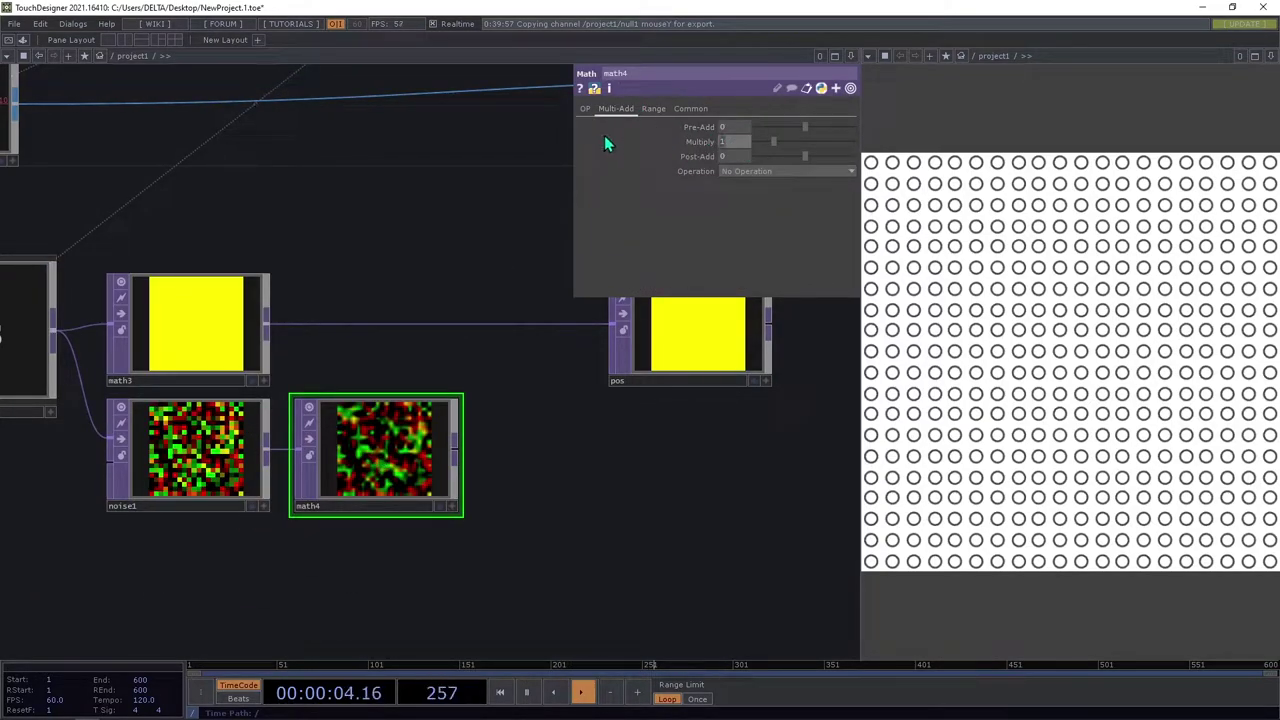
text(parent().width//15)
key(Return)
key(alt+Tab)
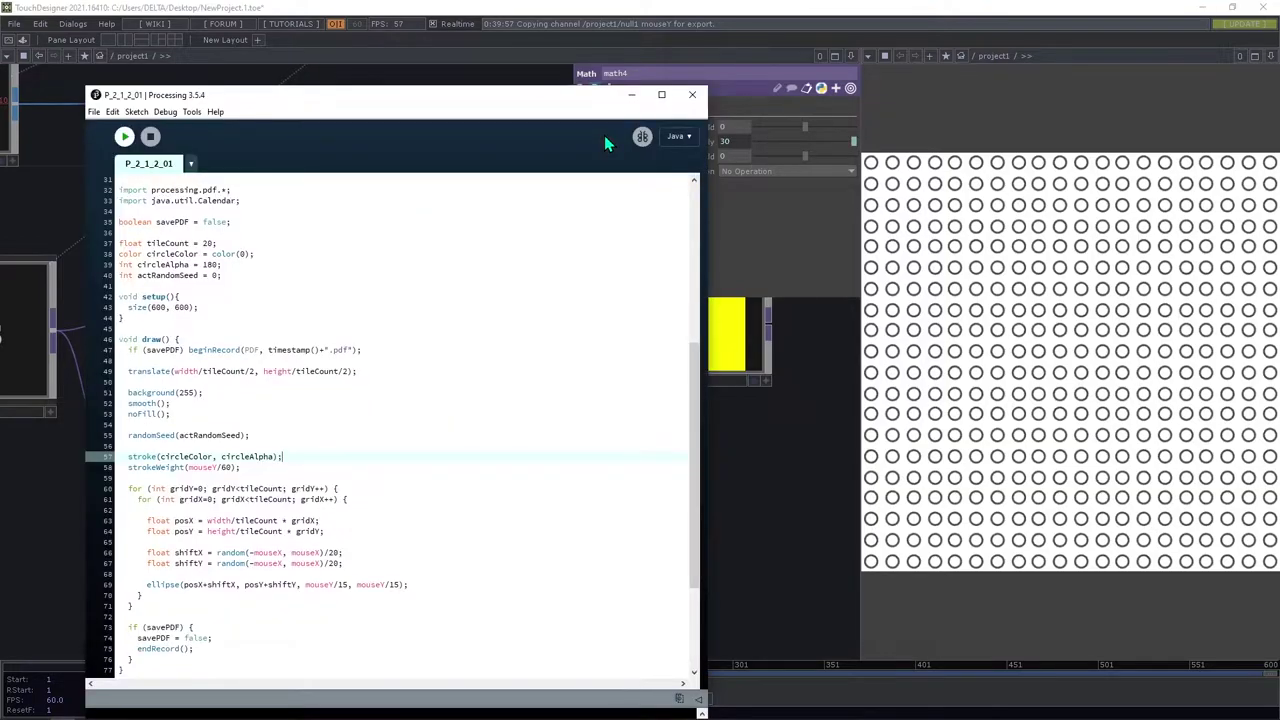
key(alt+Tab)
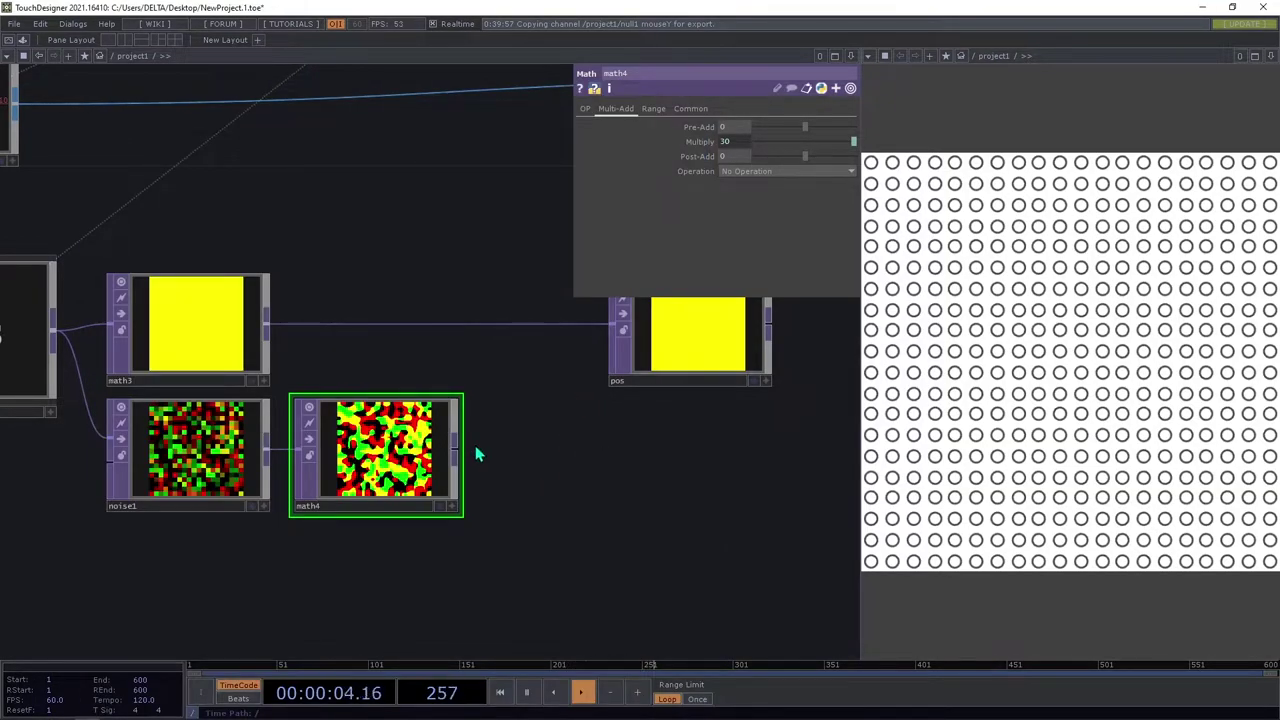
Set math4's Input Smoothness and Viewer Smoothness to Nearest Pixel
click(688, 109)
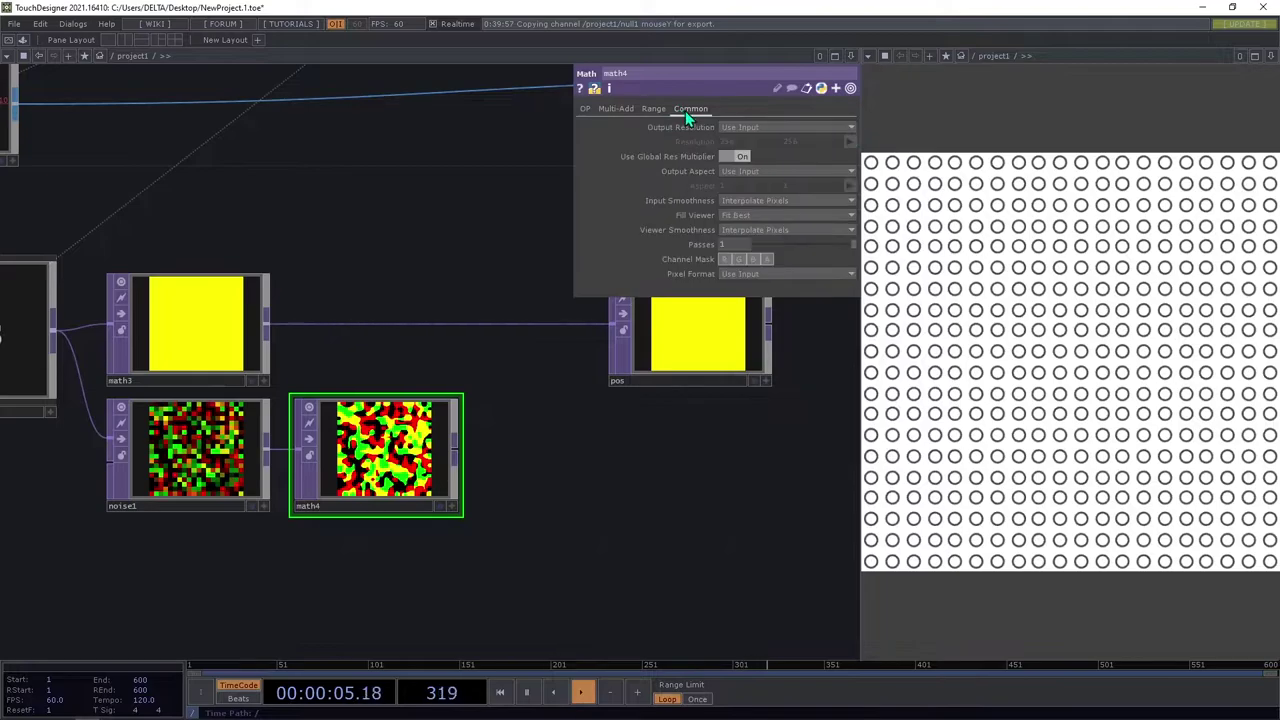
click(757, 243)
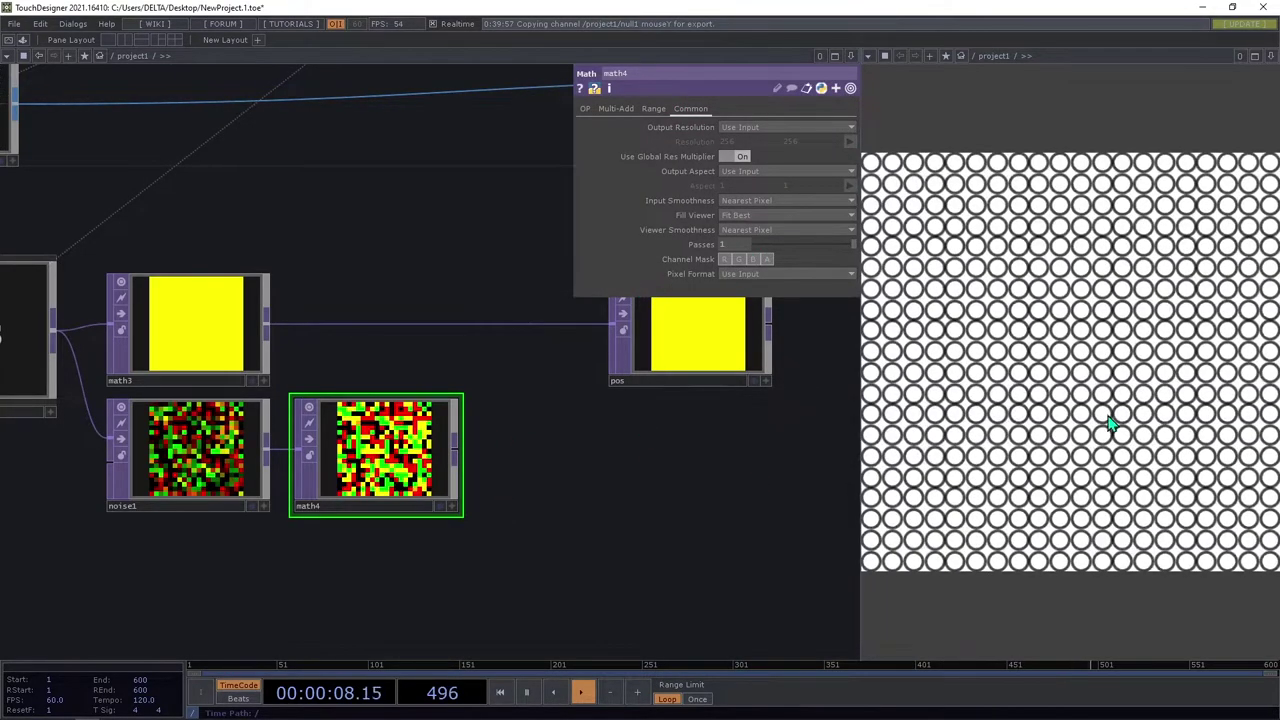
scroll(306, 529, down, 5)
scroll(346, 531, up, 5)
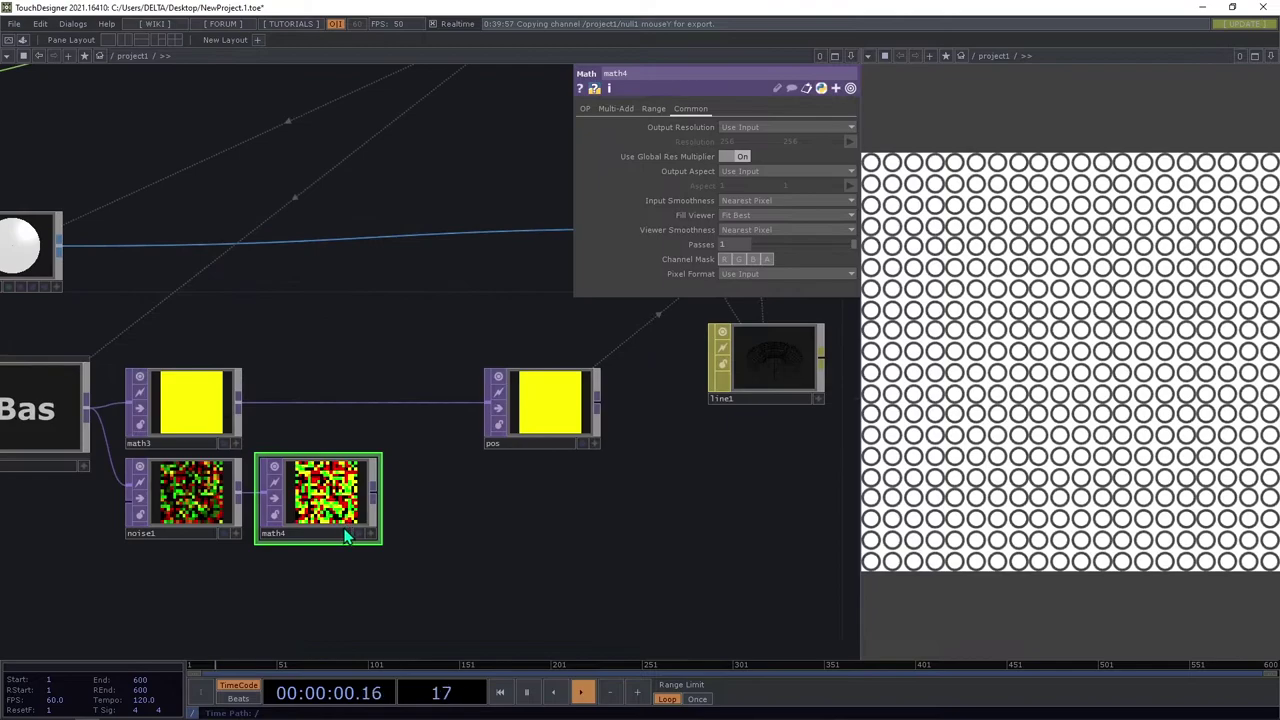
Reference null1's mouseX channel in math4's Multiply and divide it by 20, giving op('null1')['mouseX']/20
drag(392, 416, 373, 497)
drag(410, 316, 271, 376)
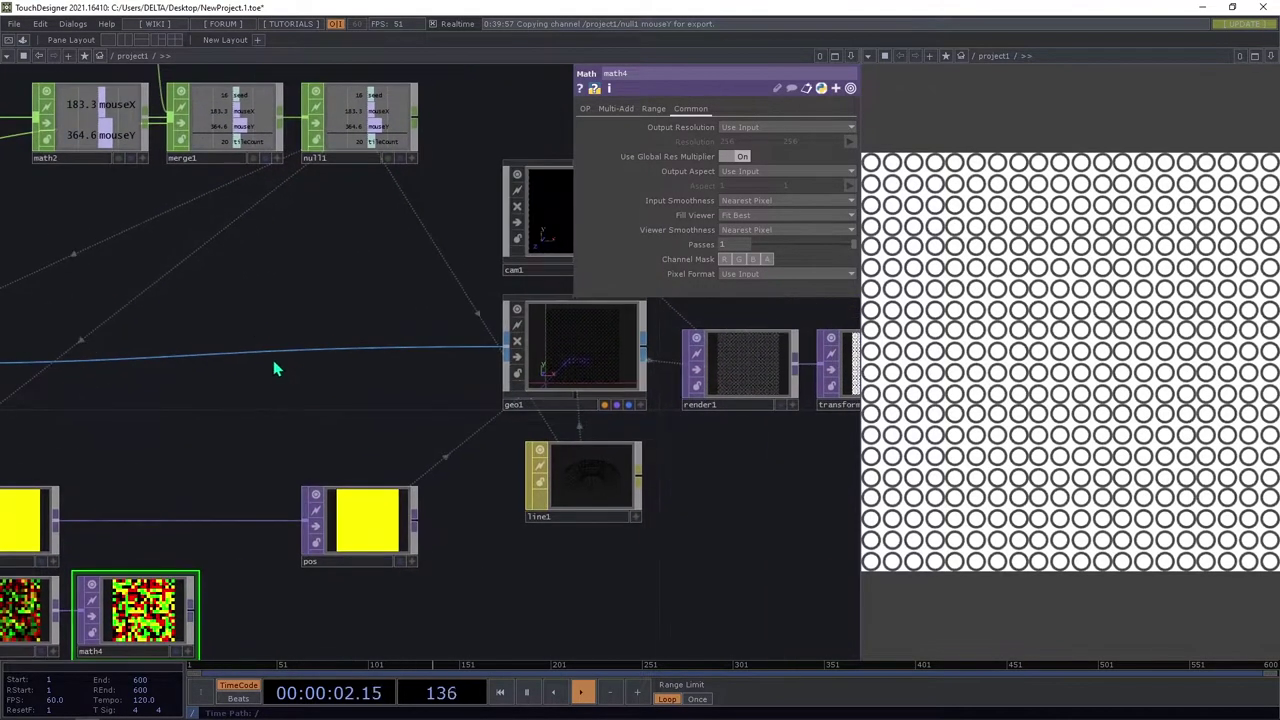
click(411, 158)
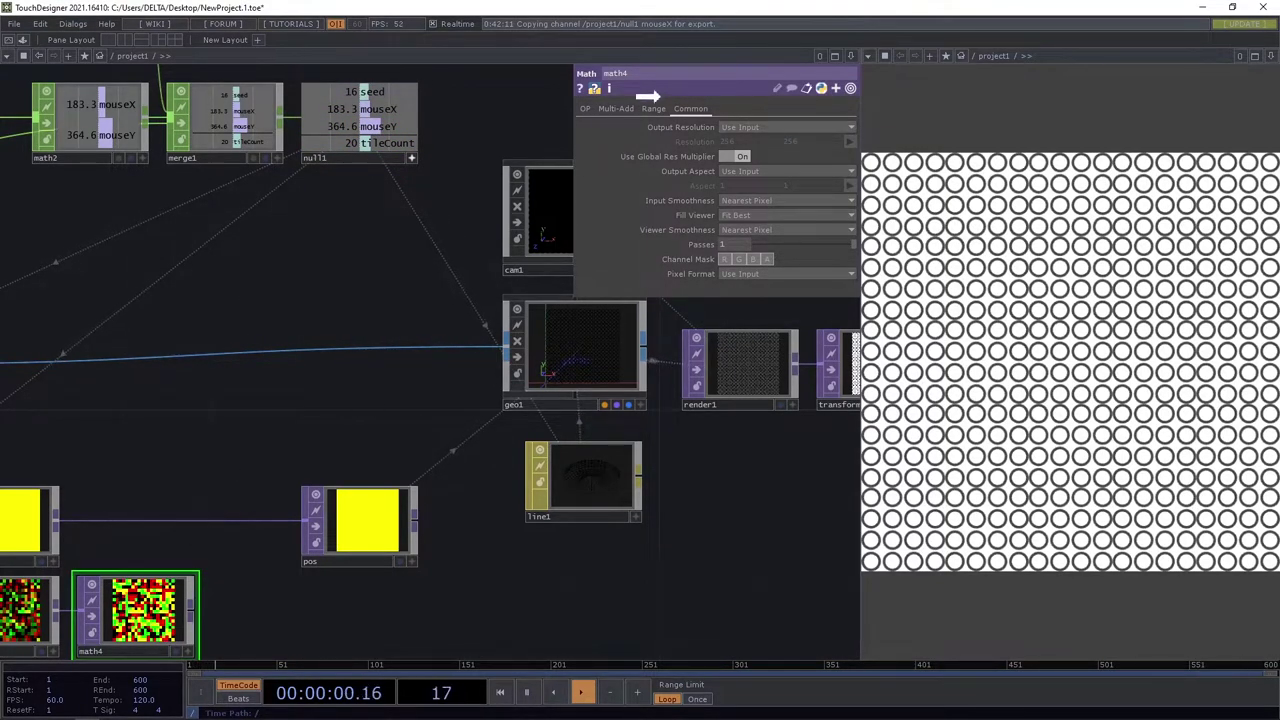
click(616, 108)
drag(727, 143, 753, 147)
drag(388, 112, 730, 148)
click(700, 143)
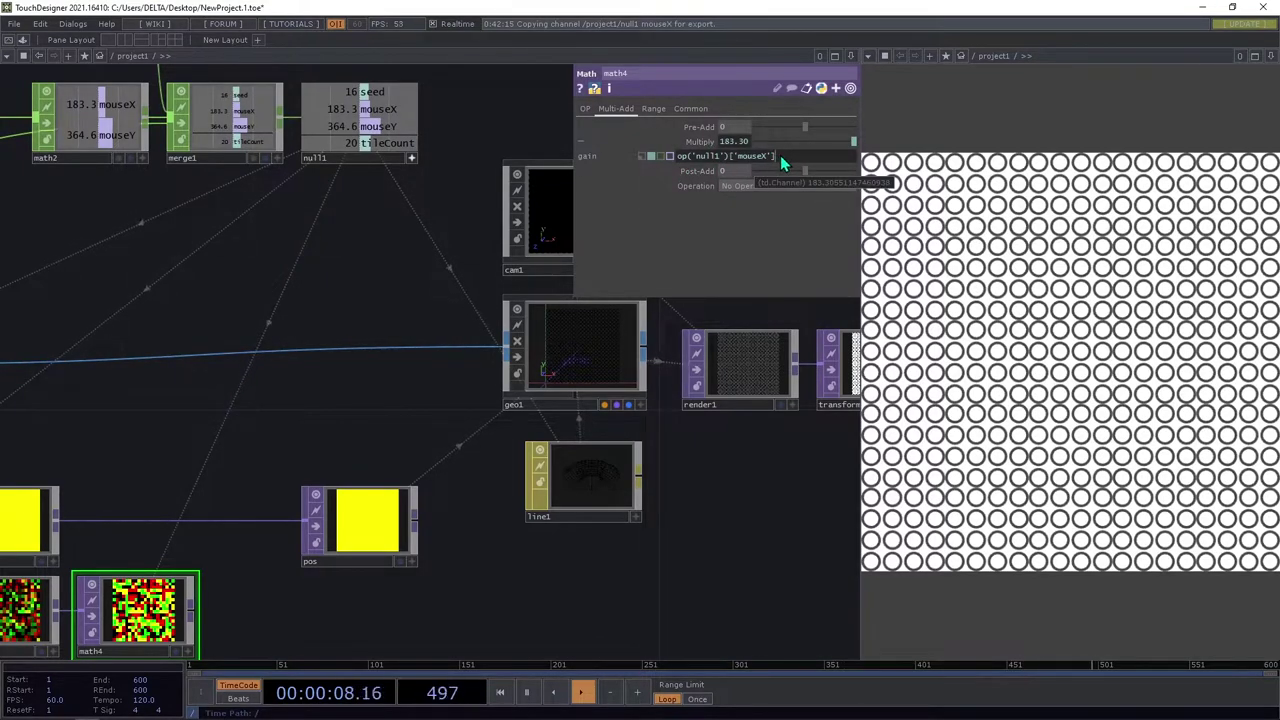
click(780, 155)
text(/20)
key(Return)
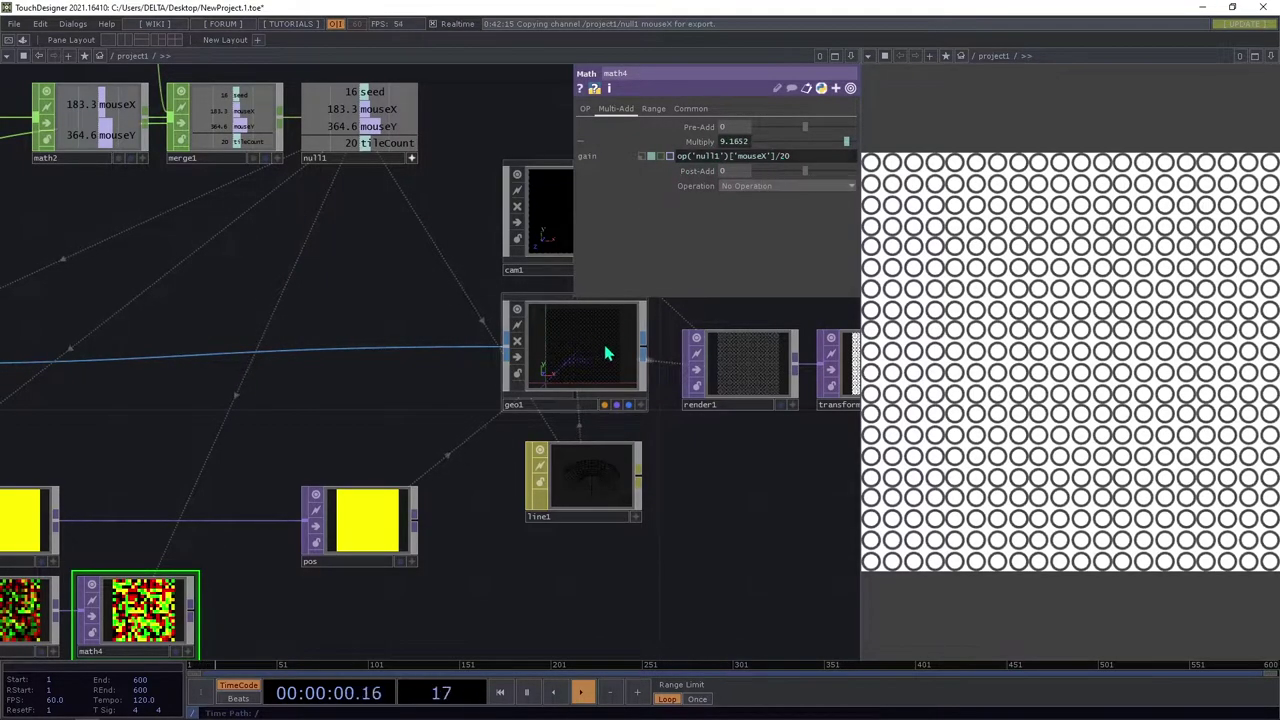
Insert an Add TOP between math3 and pos, and connect math4 to its second input
drag(527, 533, 728, 356)
drag(540, 380, 586, 380)
drag(489, 530, 365, 642)
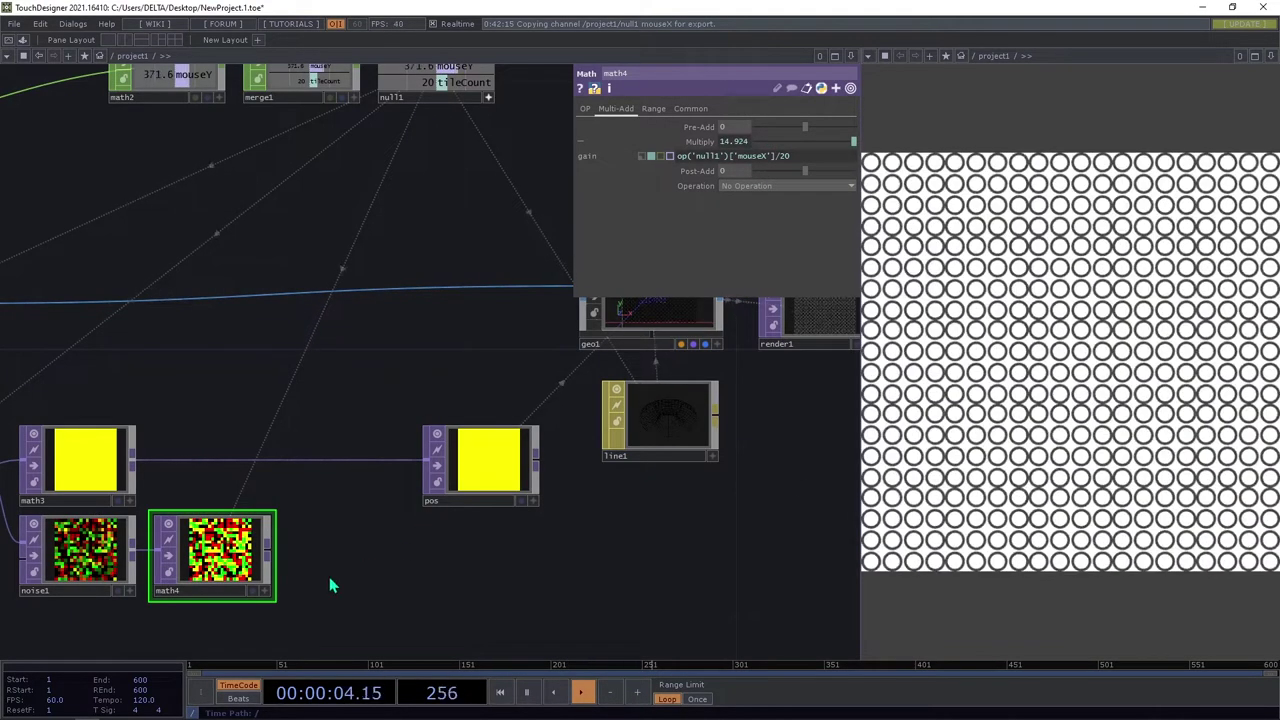
right_click(309, 474)
click(294, 466)
right_click(294, 462)
click(334, 443)
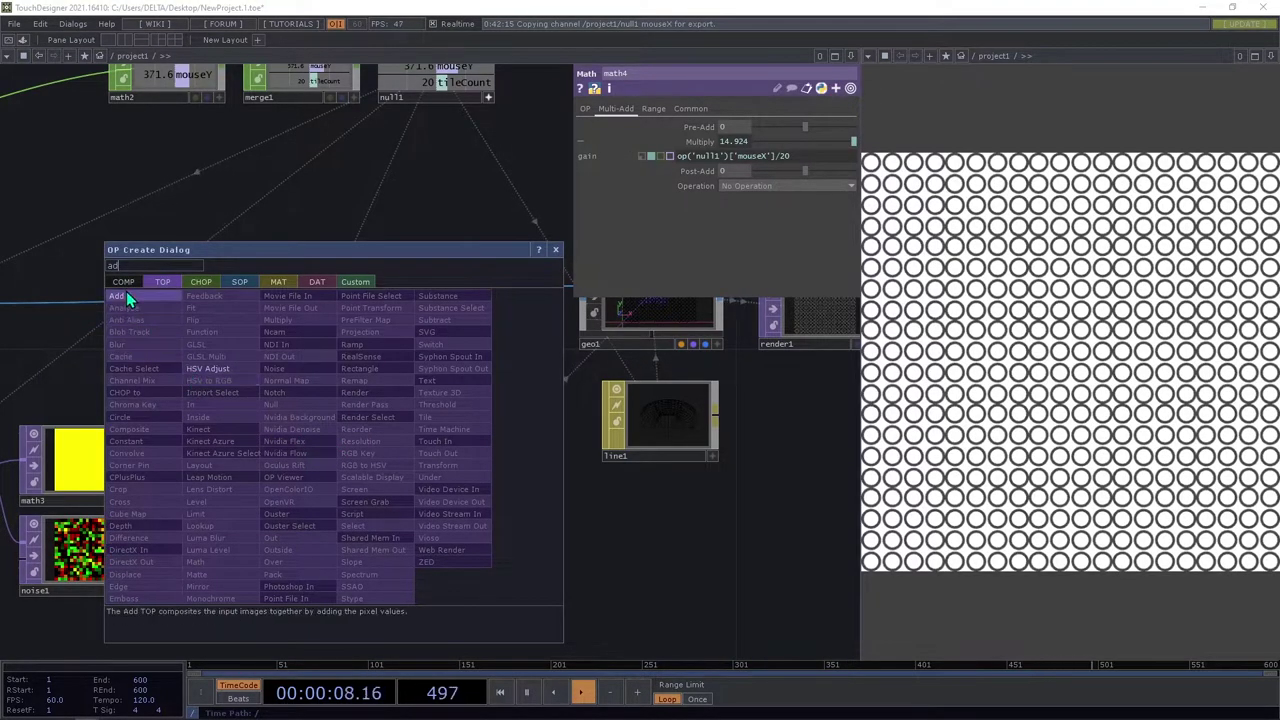
click(126, 294)
click(343, 470)
drag(267, 549, 290, 470)
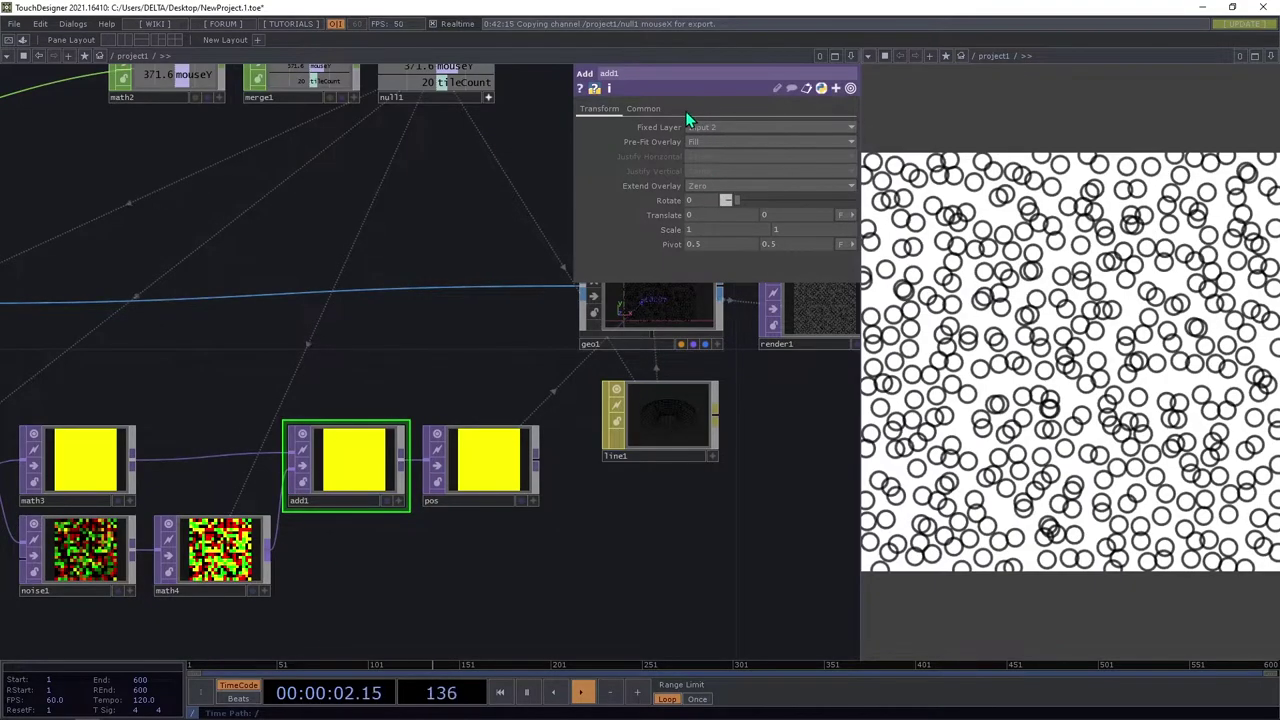
Set add1's Input Smoothness and Viewer Smoothness to Nearest Pixel
click(644, 108)
click(730, 203)
click(723, 213)
click(723, 229)
click(721, 242)
Select math3, noise1, math4 and add1 together, apply Nearest Pixel to their Input and Viewer Smoothness, and clear the selection
drag(356, 603, 470, 559)
right_drag(469, 563, 222, 440)
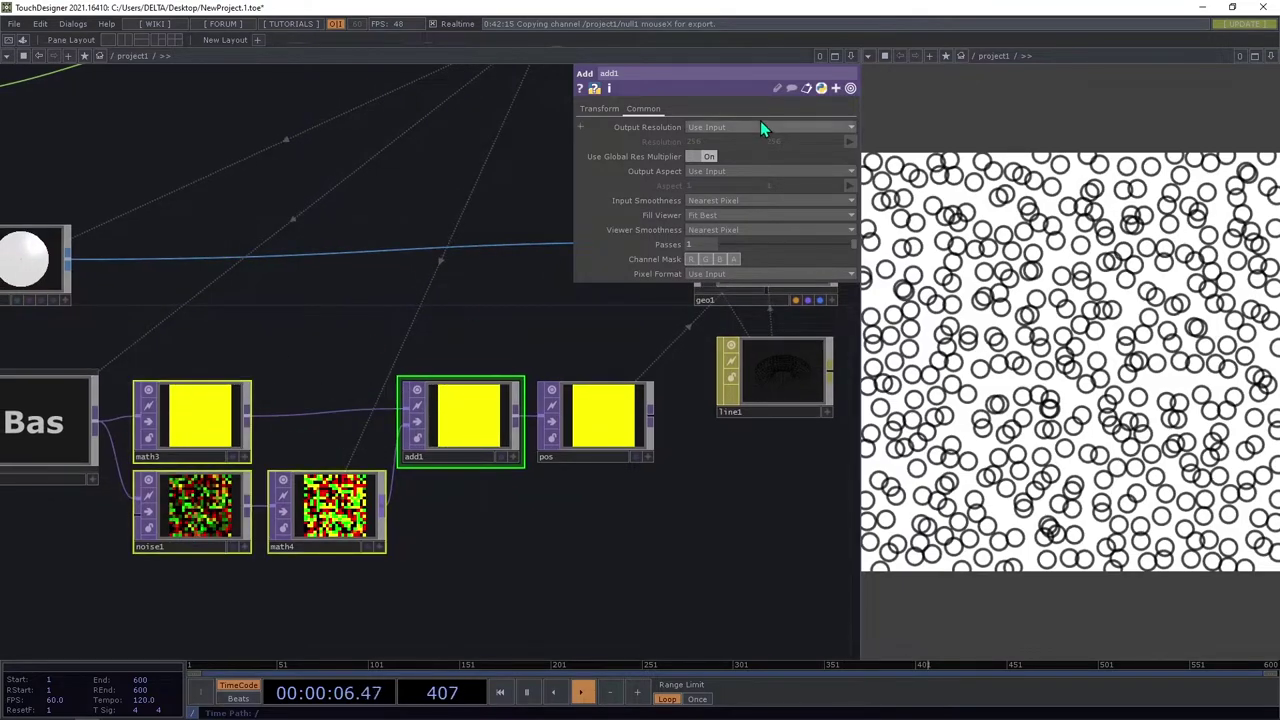
click(708, 201)
click(713, 224)
click(719, 204)
click(717, 214)
click(719, 230)
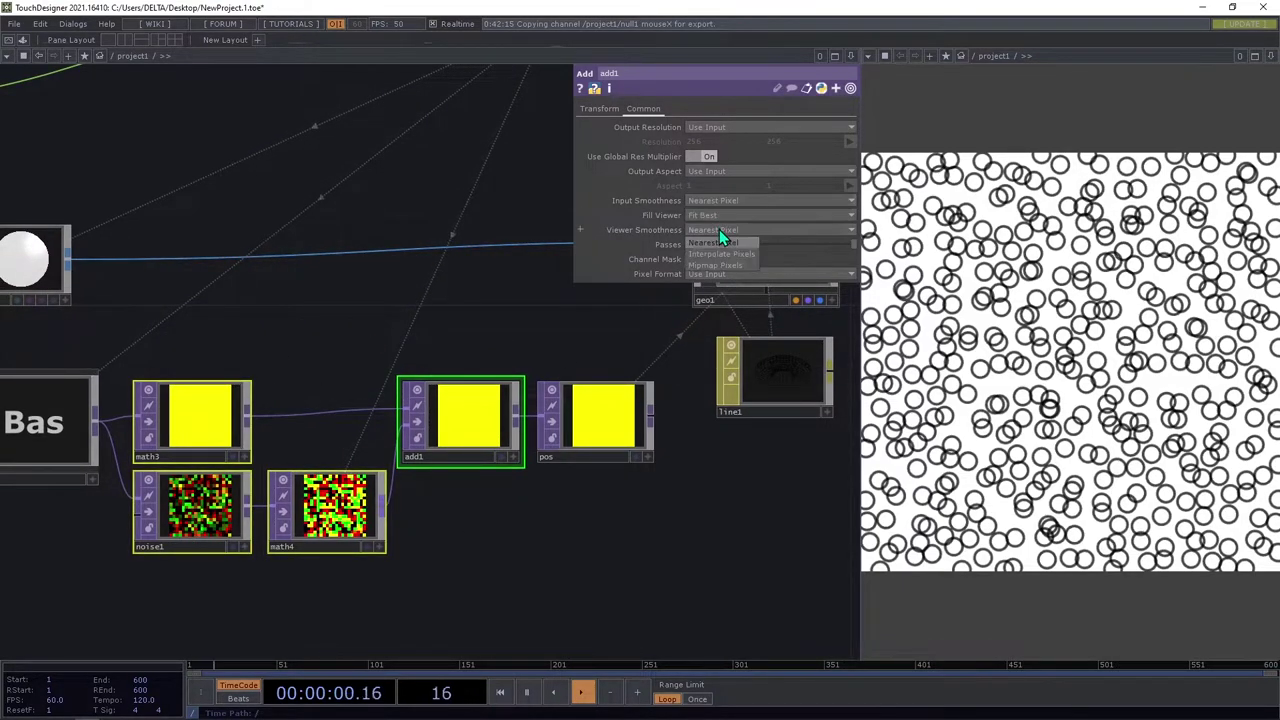
click(720, 244)
click(586, 582)
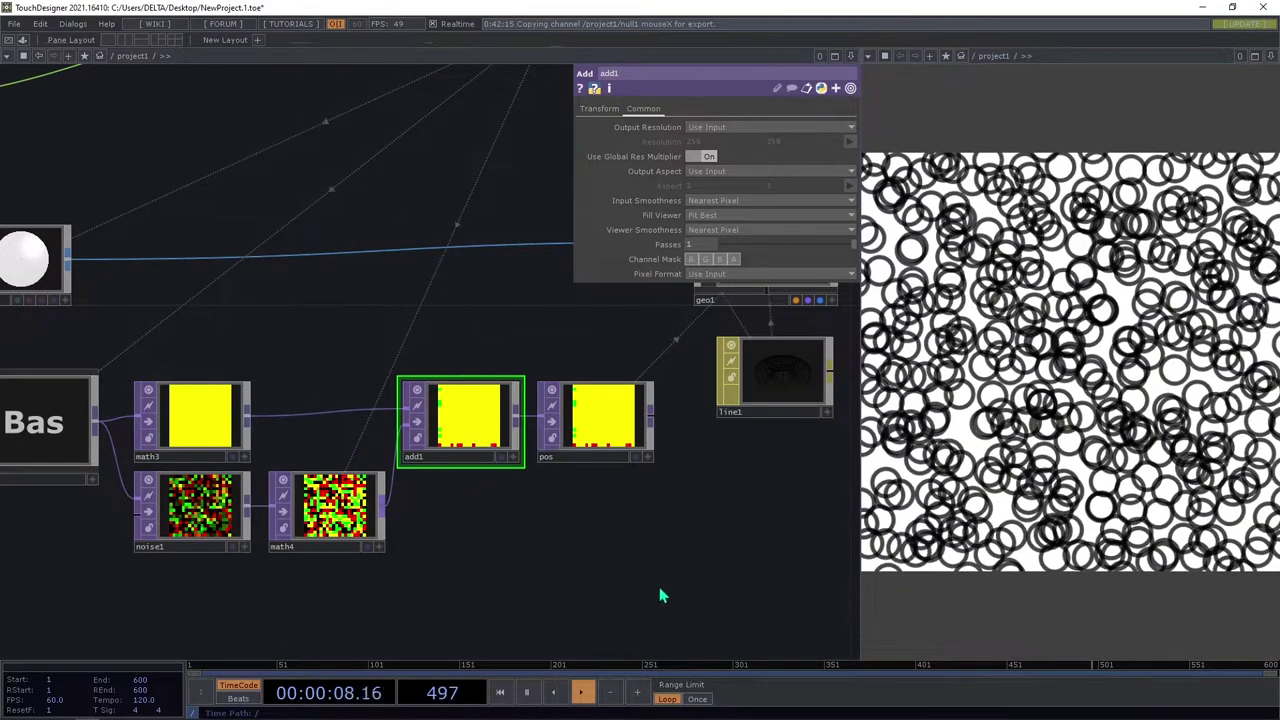
Change line1's Width Far expression to op('null1')['mouseY']/(60/2)
scroll(660, 595, down, 5)
scroll(686, 557, up, 3)
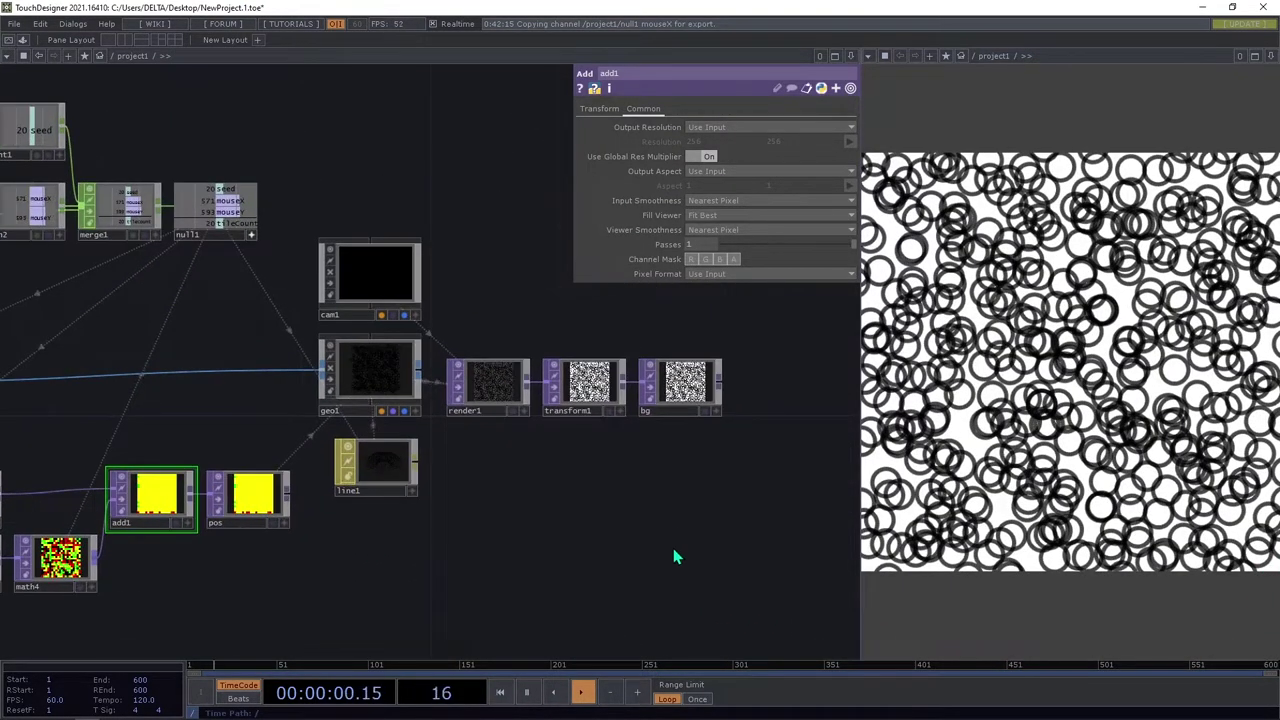
click(439, 450)
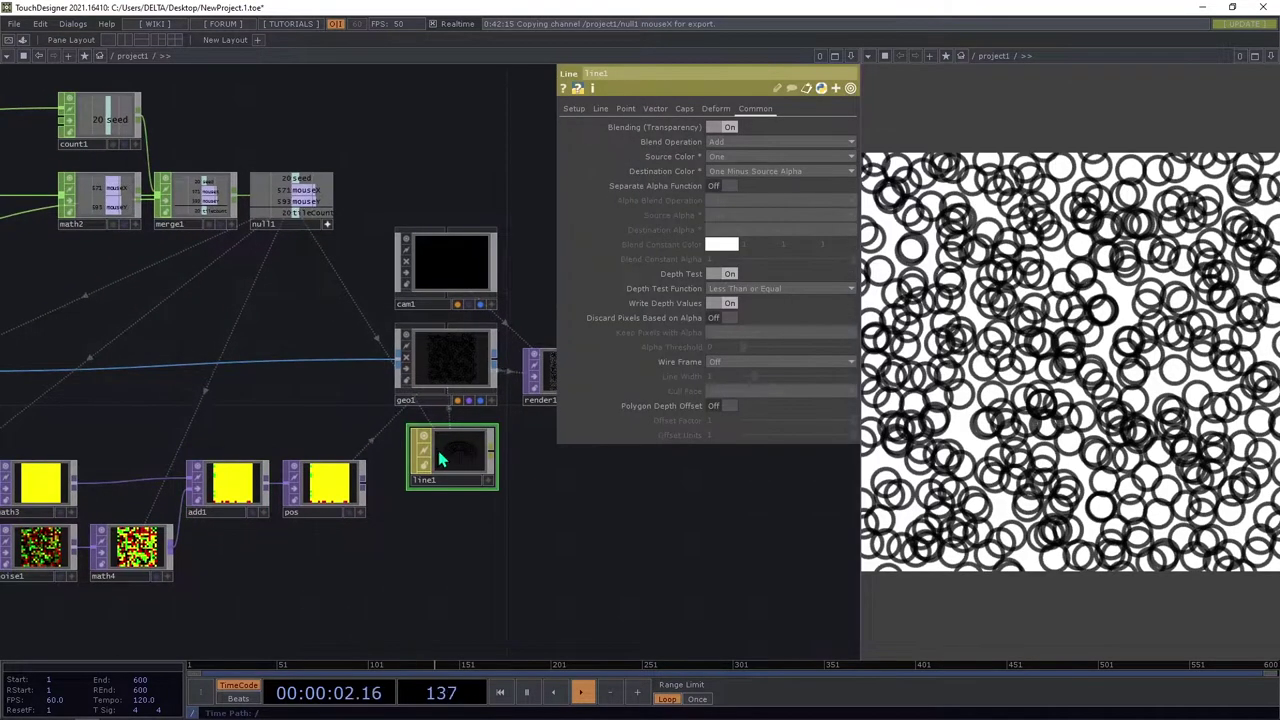
click(571, 110)
click(698, 207)
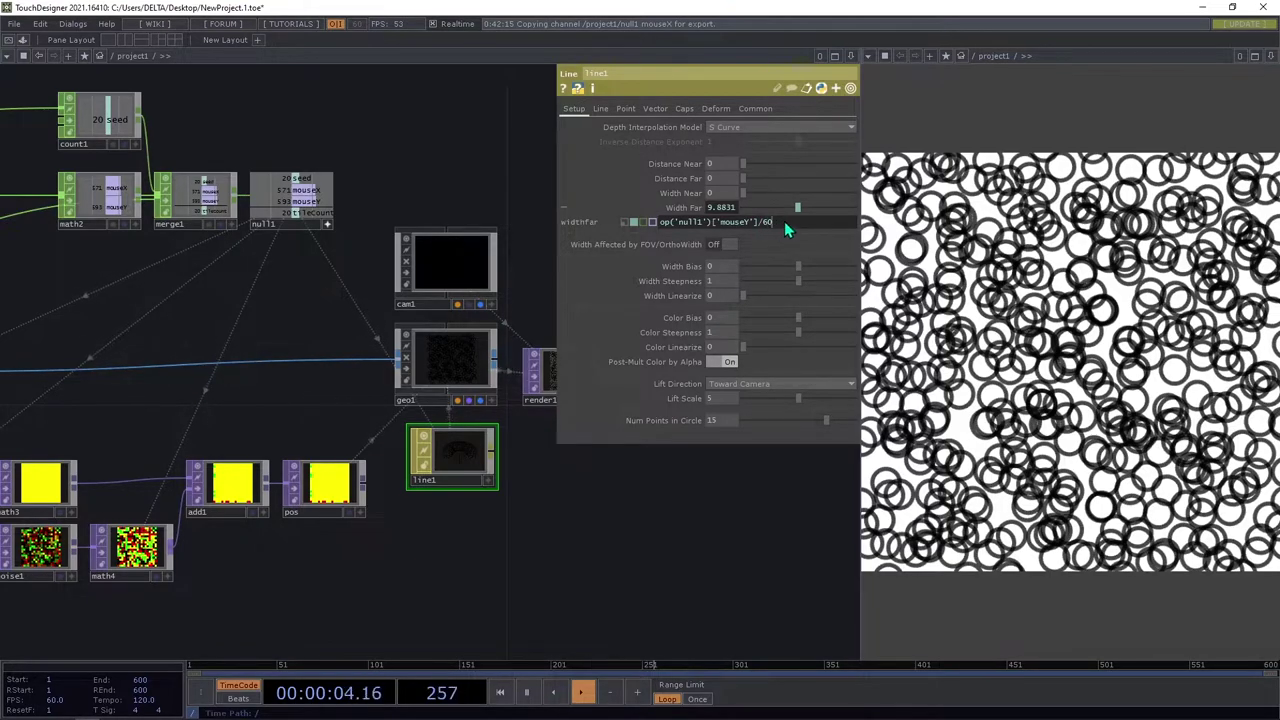
text(2)
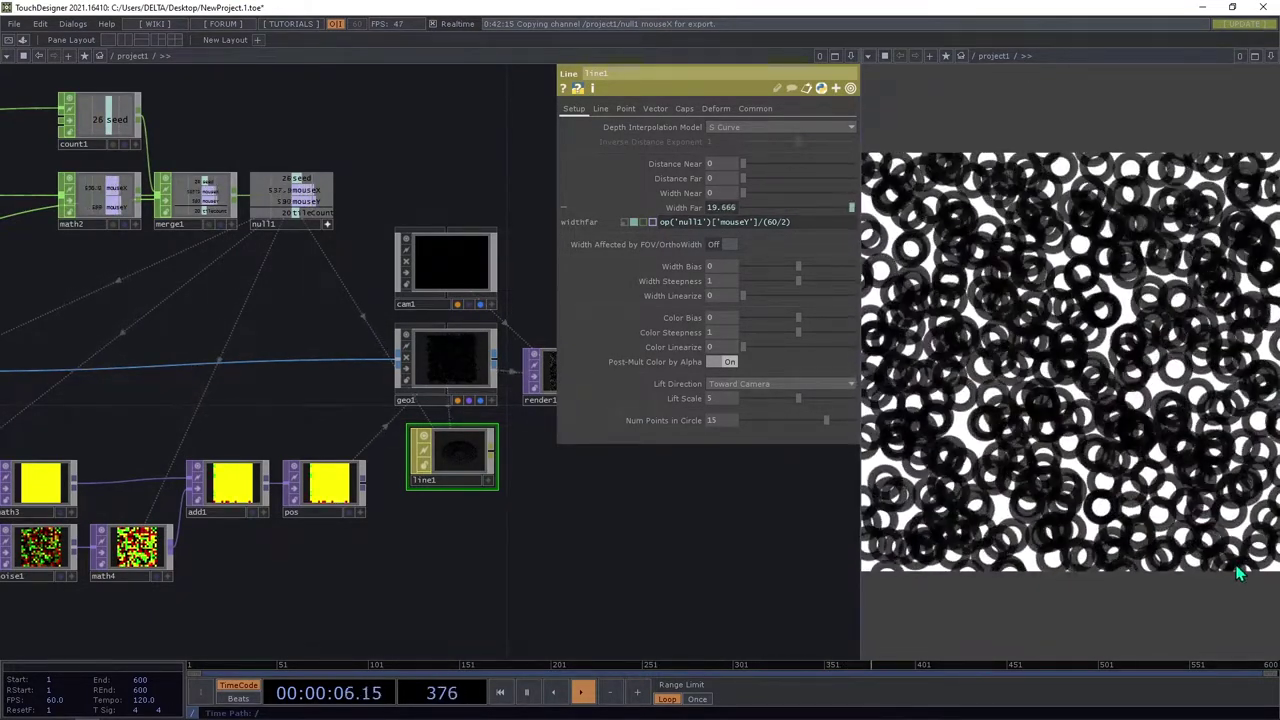
Drive noise1's Seed with the seed channel of null1
drag(542, 616, 689, 615)
drag(768, 596, 728, 579)
drag(330, 317, 377, 310)
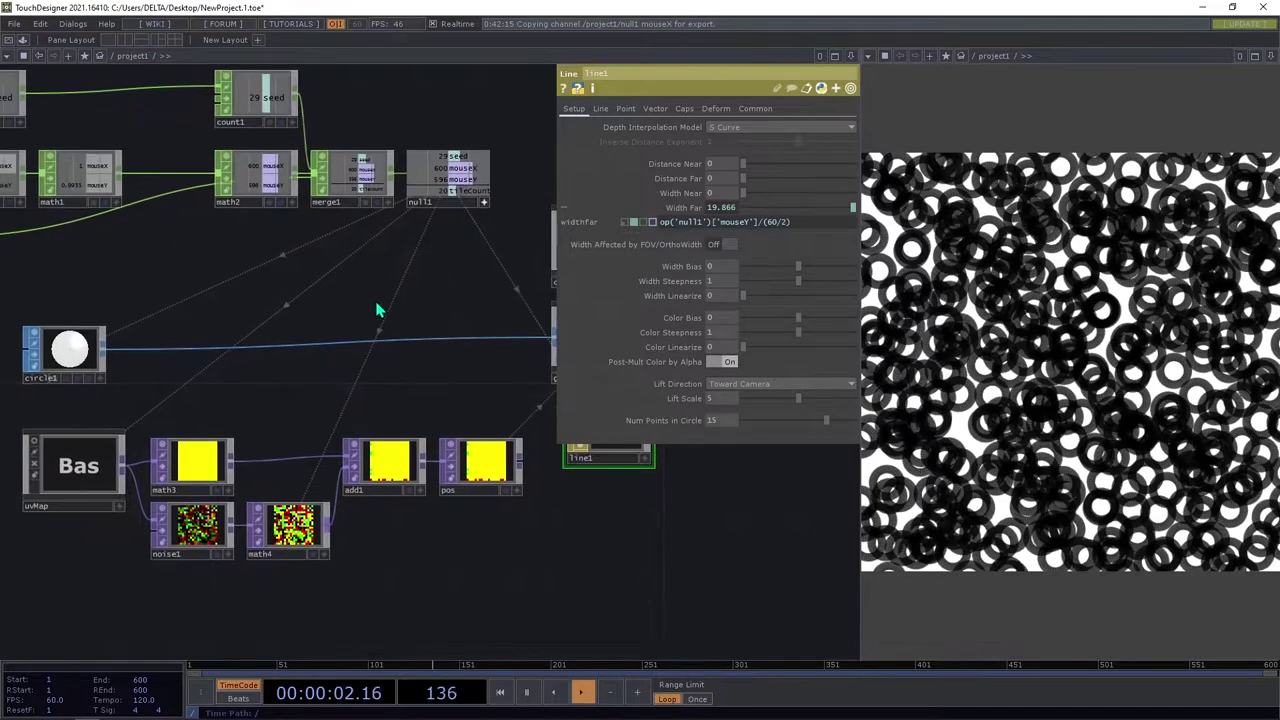
click(222, 522)
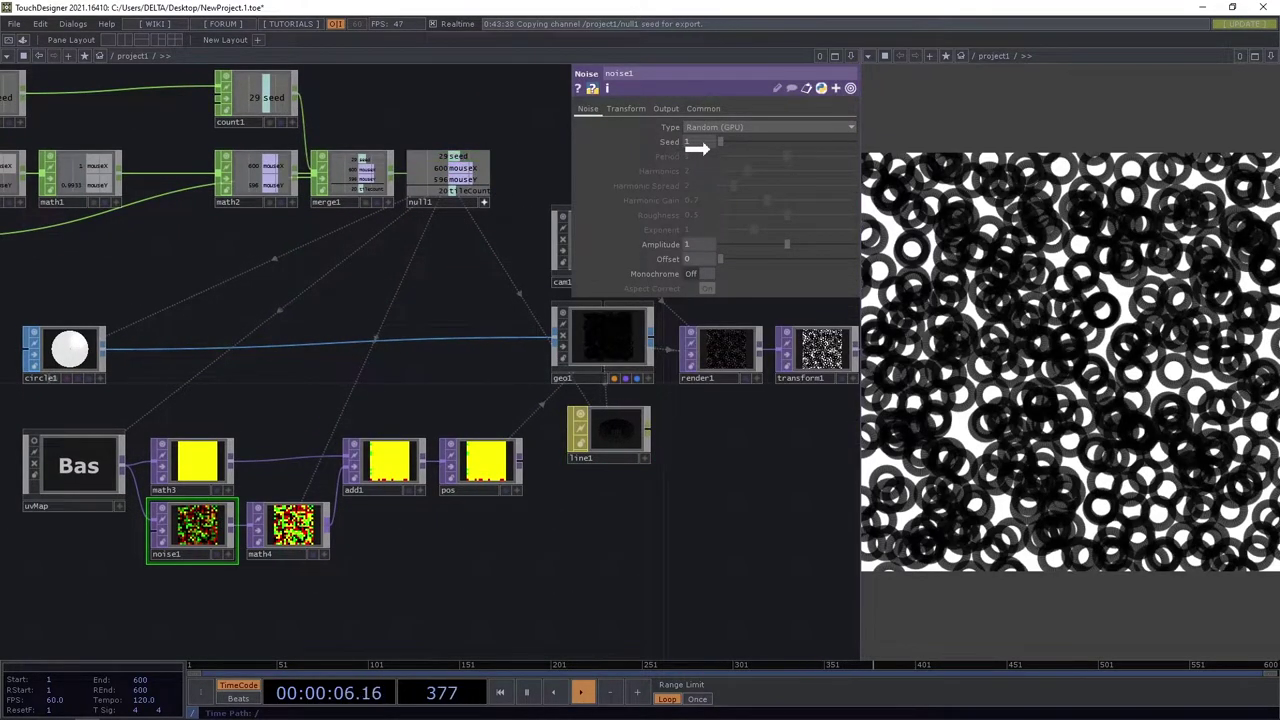
drag(685, 146, 690, 146)
click(709, 148)
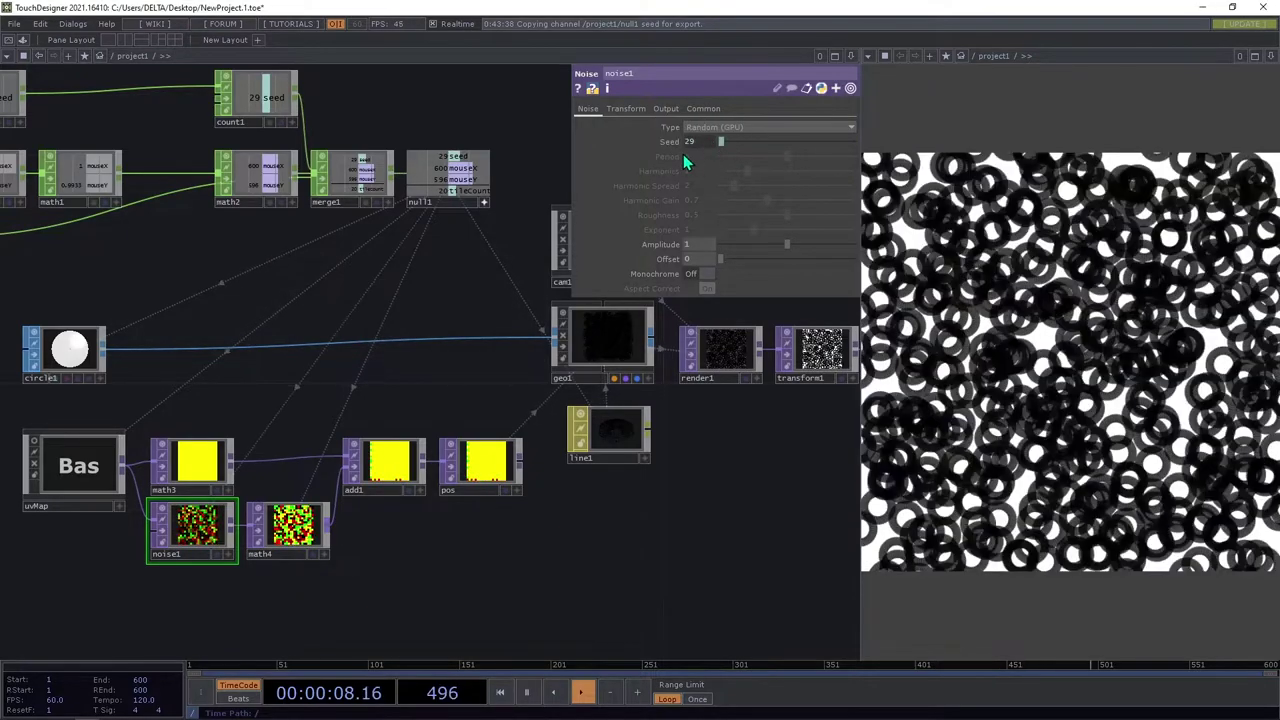
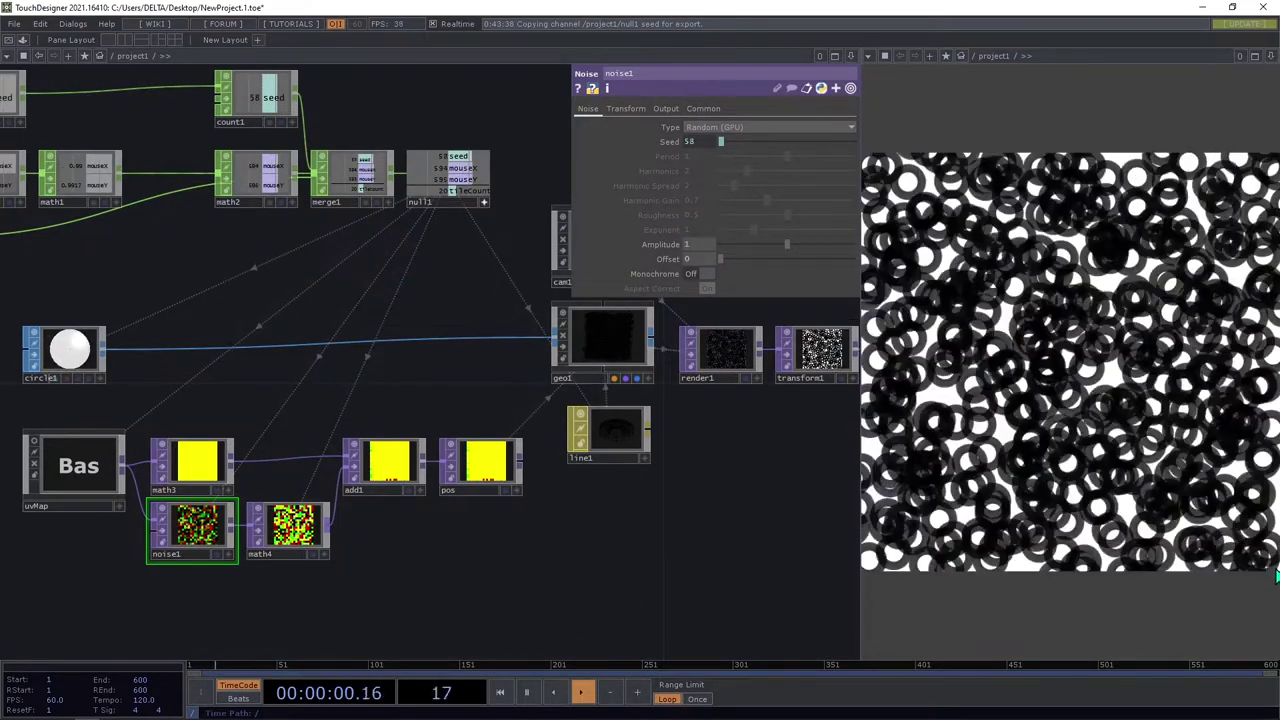
Hide the parameter window and frame the whole network to review the node chain
drag(486, 616, 386, 571)
middle_drag(386, 571, 383, 556)
scroll(384, 558, down, 1)
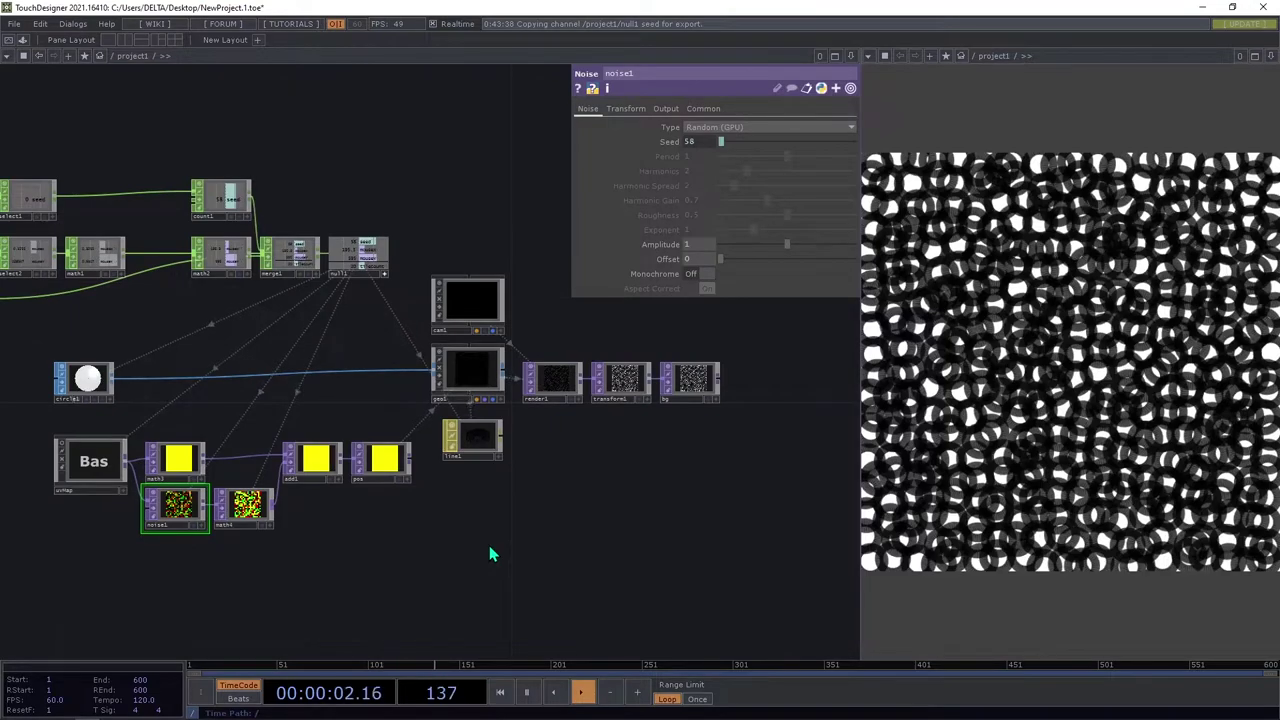
key(p)
key(h)
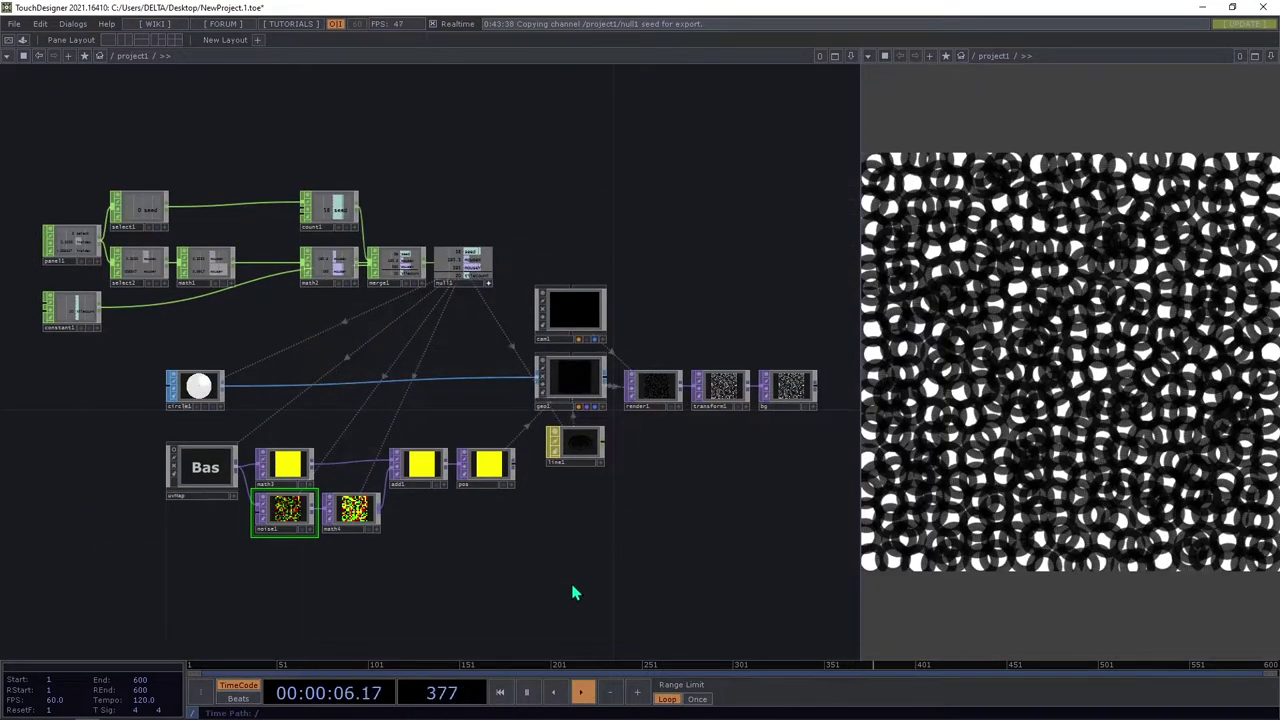
drag(573, 593, 640, 523)
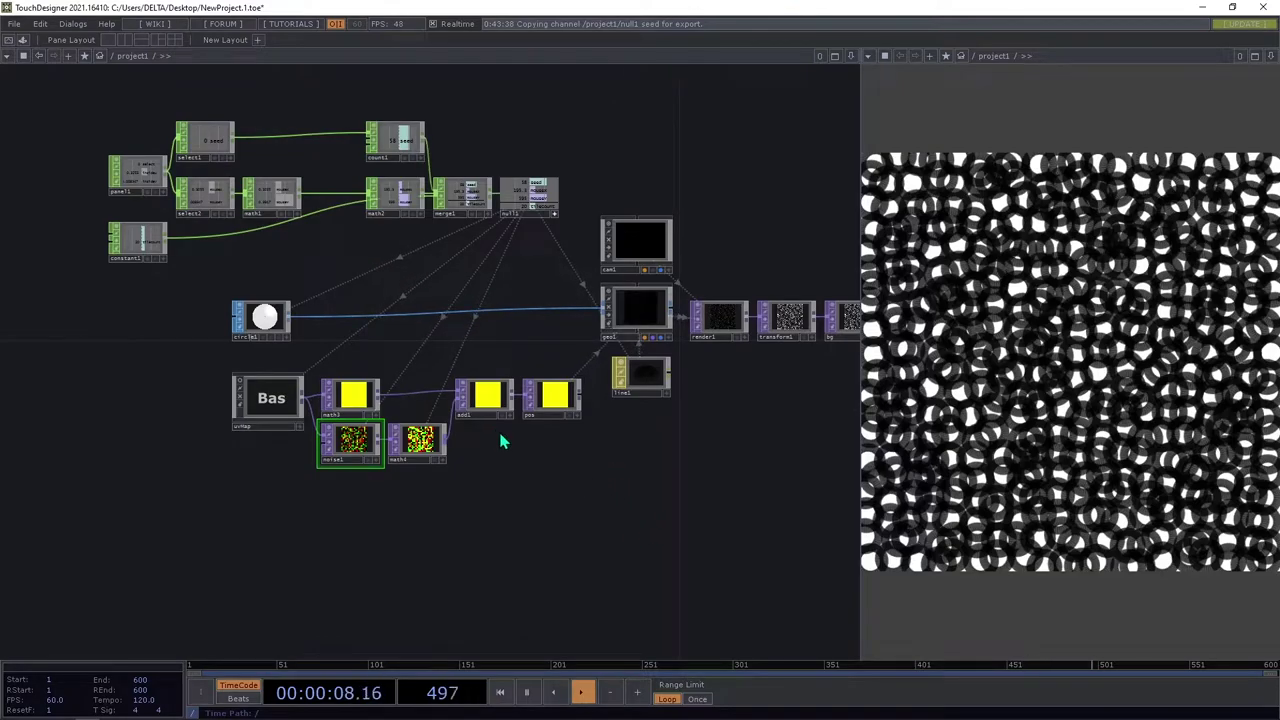
scroll(518, 448, up, 2)
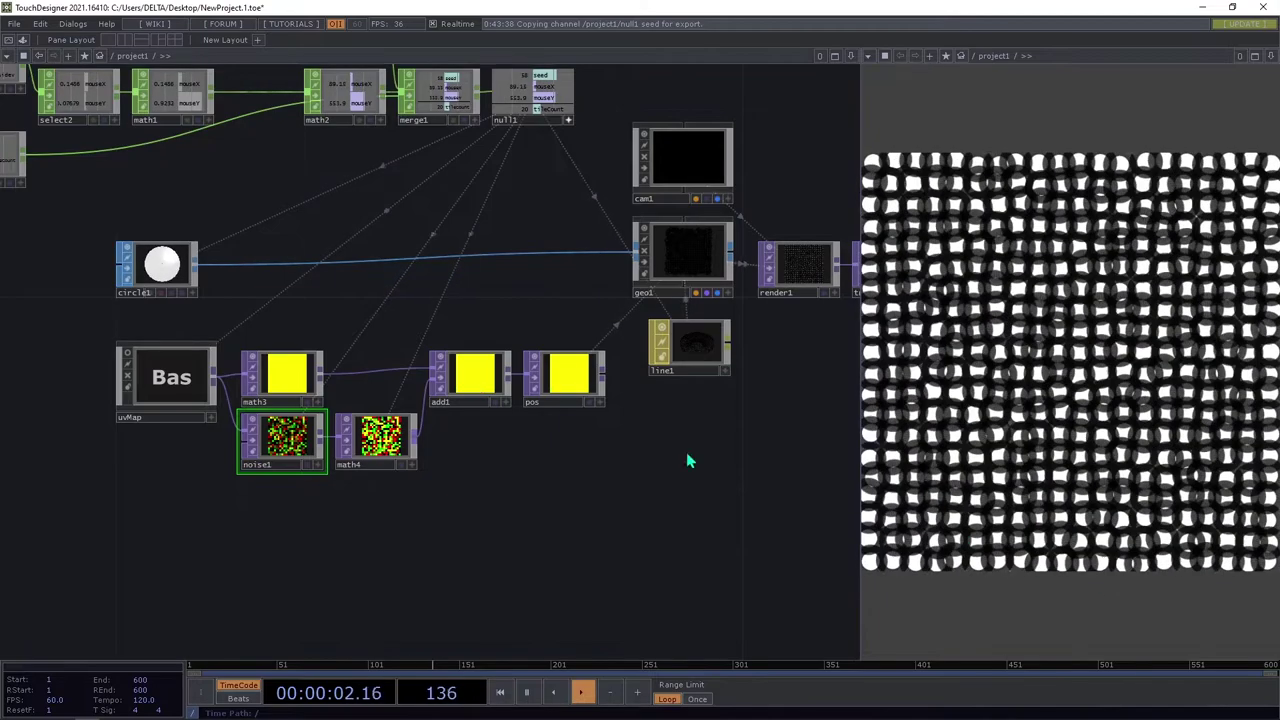
Reduce circle1's Divisions to 4 so the grid is made of diamonds
click(193, 268)
key(p)
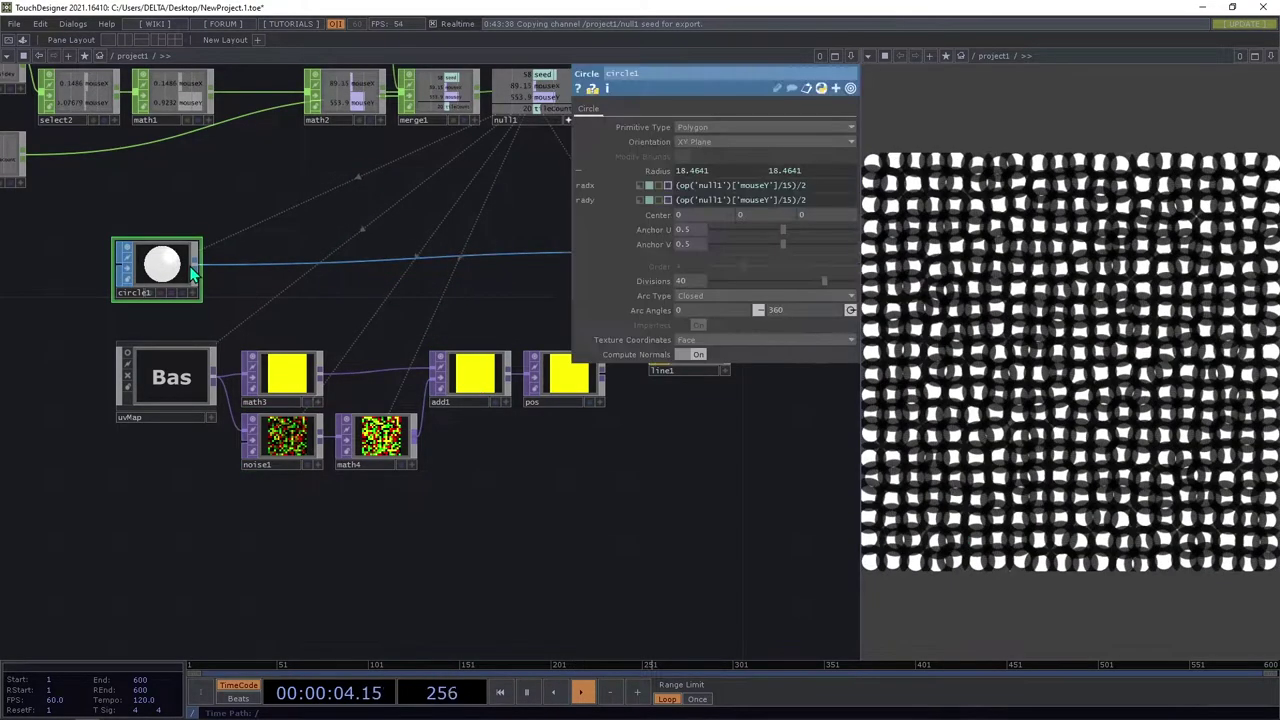
click(724, 282)
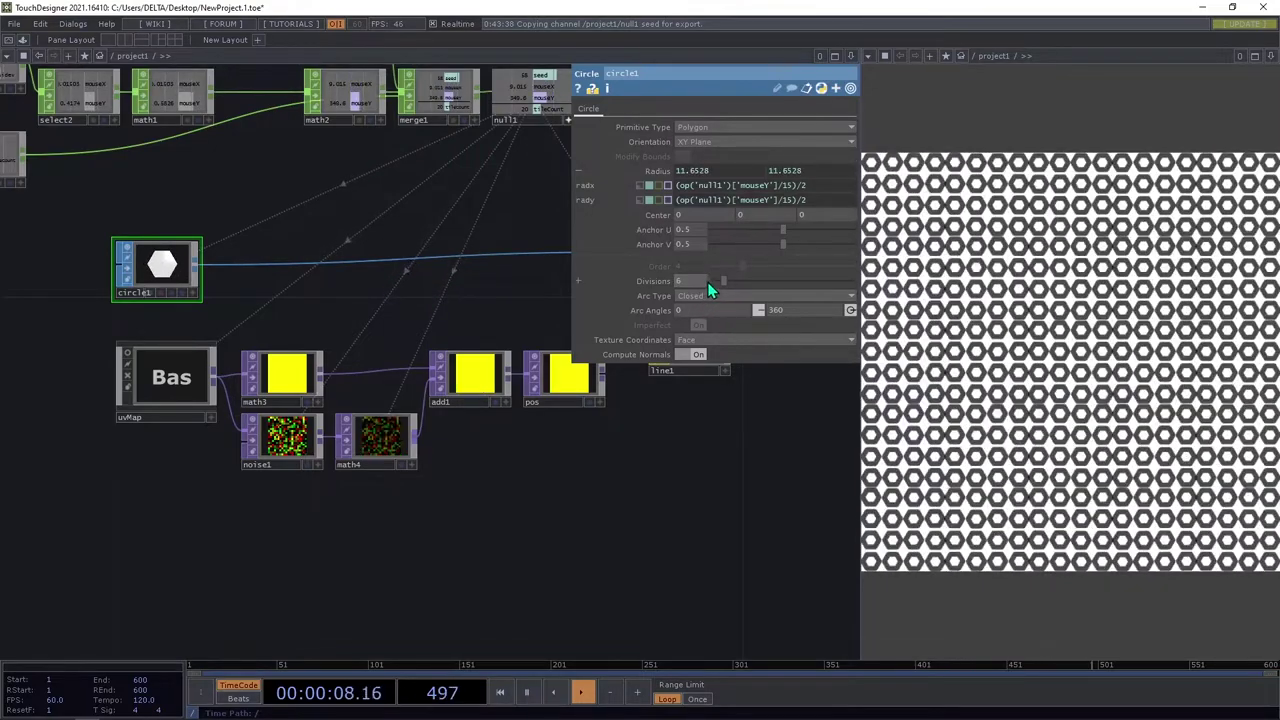
mouse_move(709, 282)
mouse_down()
mouse_move(745, 283)
mouse_move(719, 283)
mouse_up()
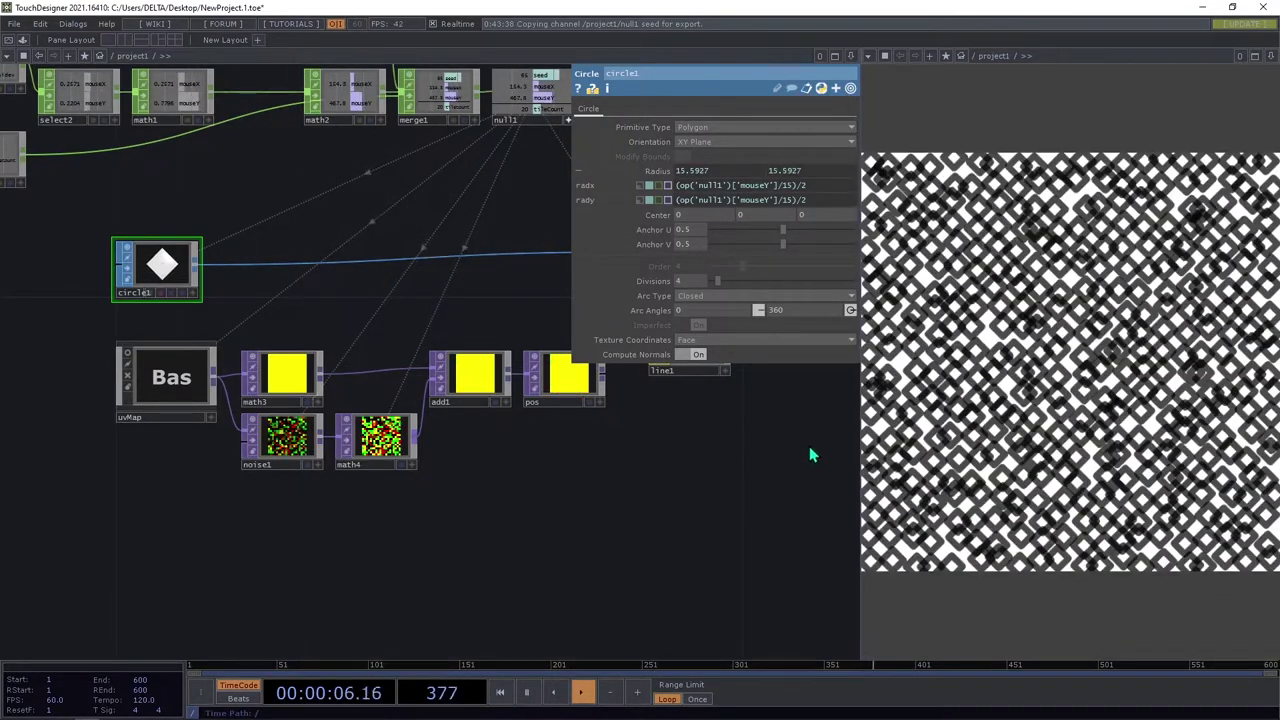
Change noise1's Type to Simplex 3D (GPU) and try a slightly larger Period
drag(634, 508, 542, 443)
scroll(150, 360, up, 5)
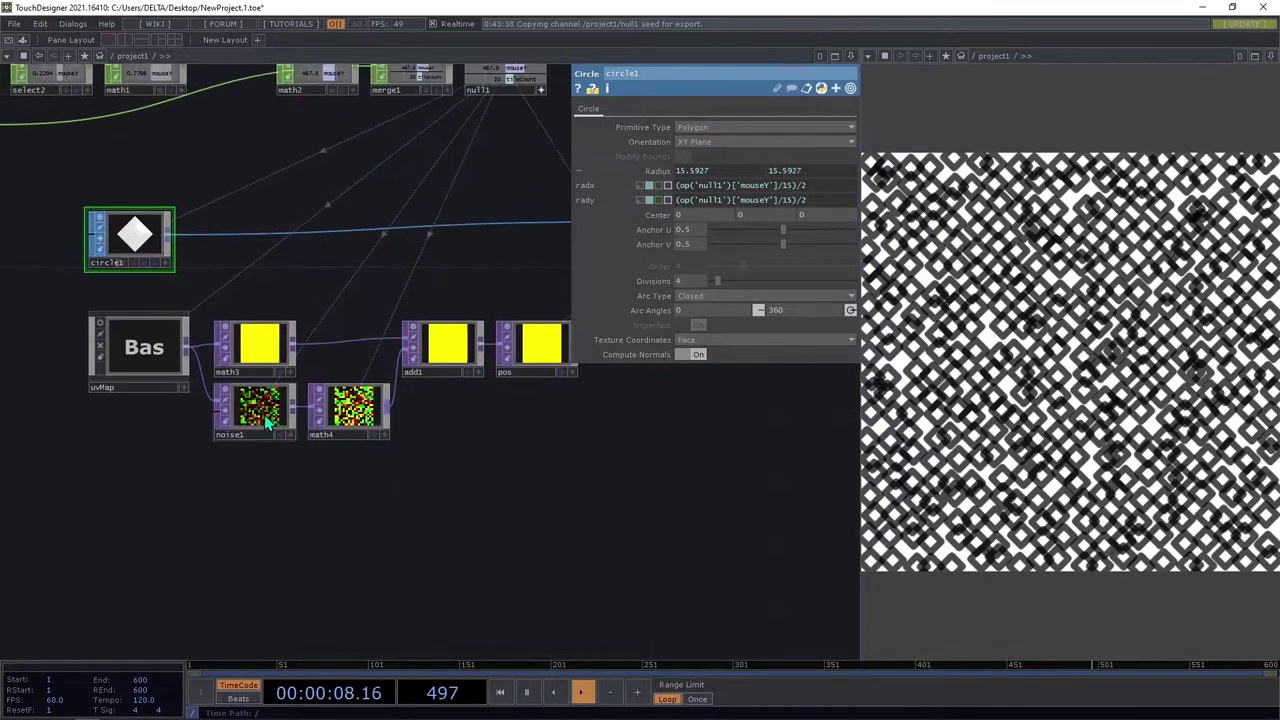
click(245, 405)
click(714, 127)
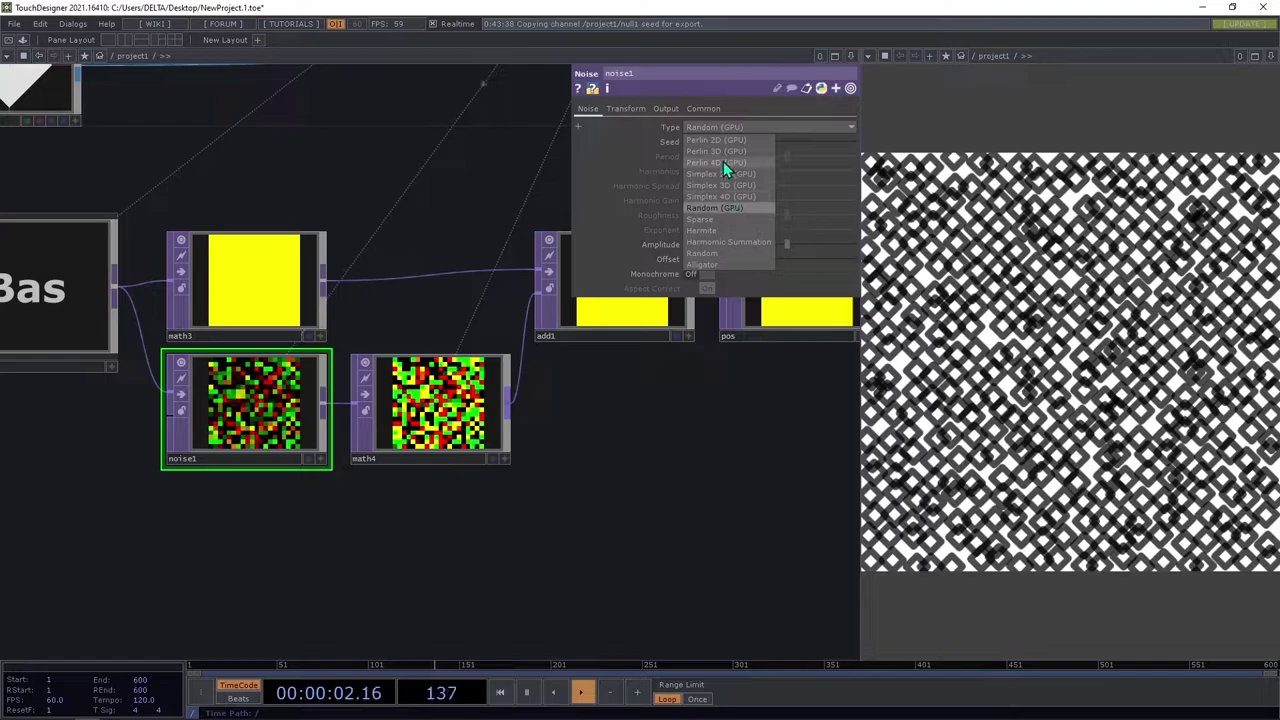
click(733, 189)
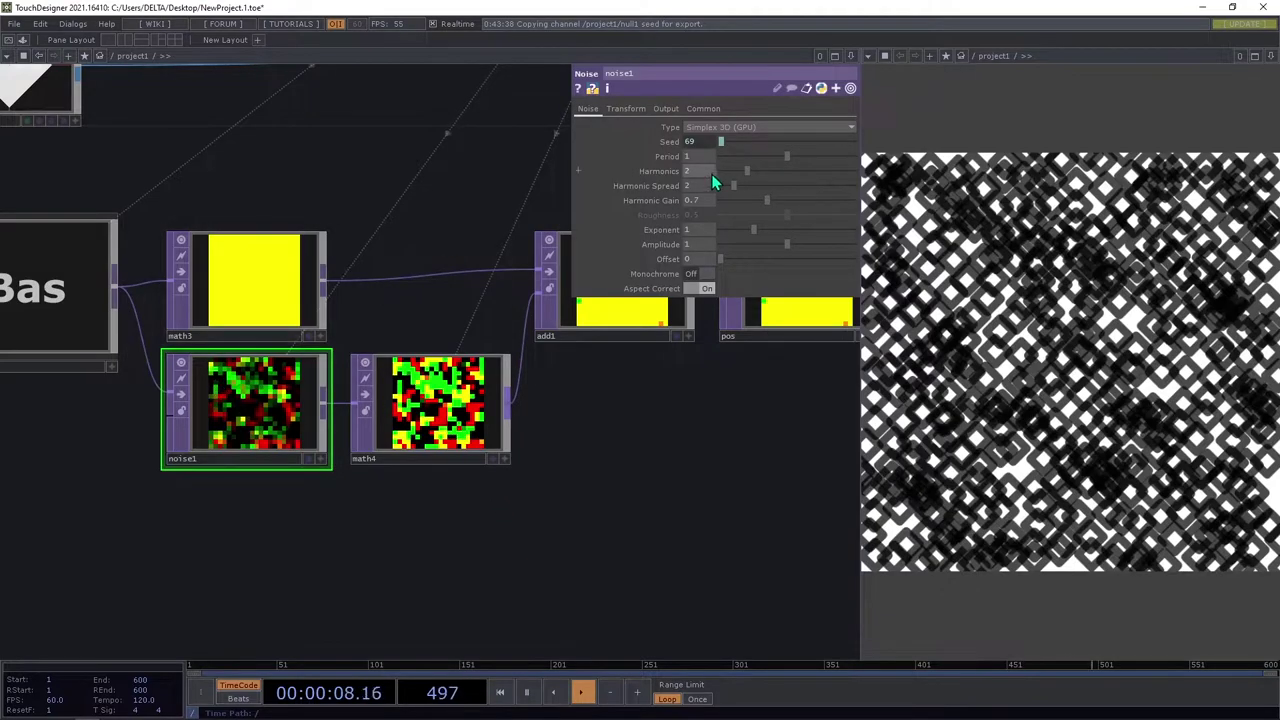
drag(742, 161, 816, 178)
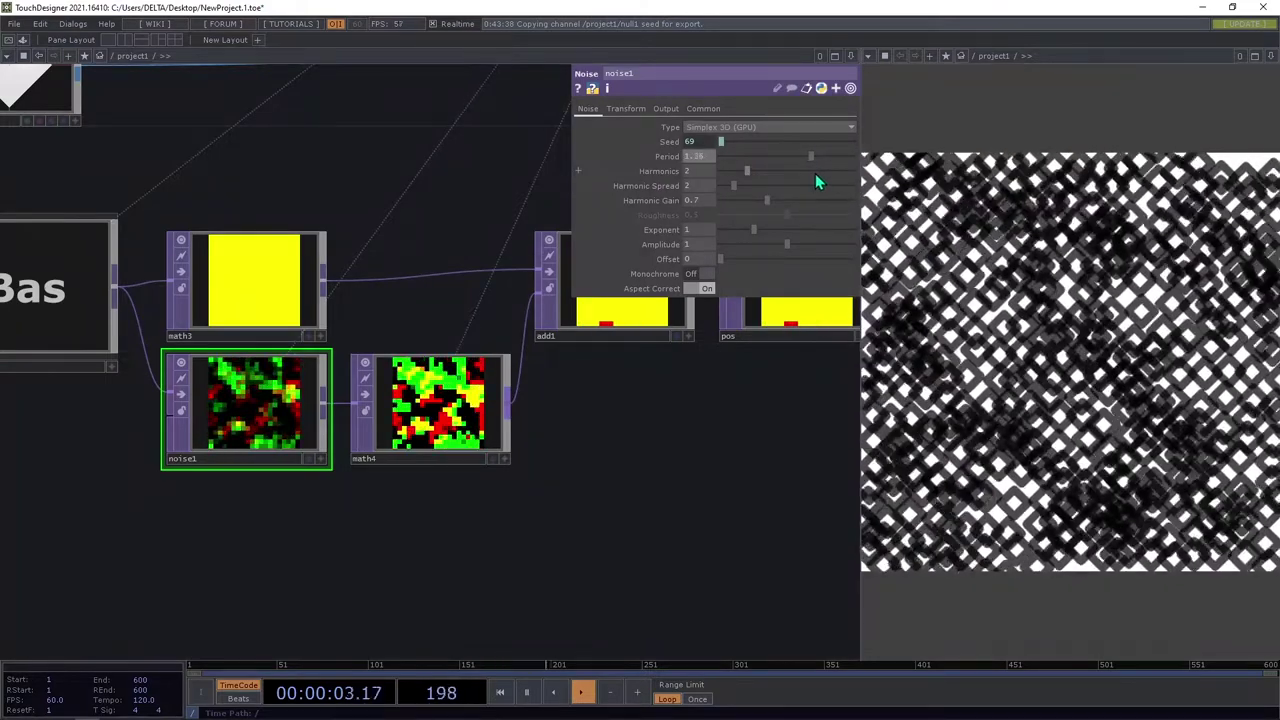
Animate noise1 by setting its Translate Z expression to absTime.seconds*0.1
click(626, 110)
text(abs()
text(ime.seconds*)
text(0.1)
key(Return)
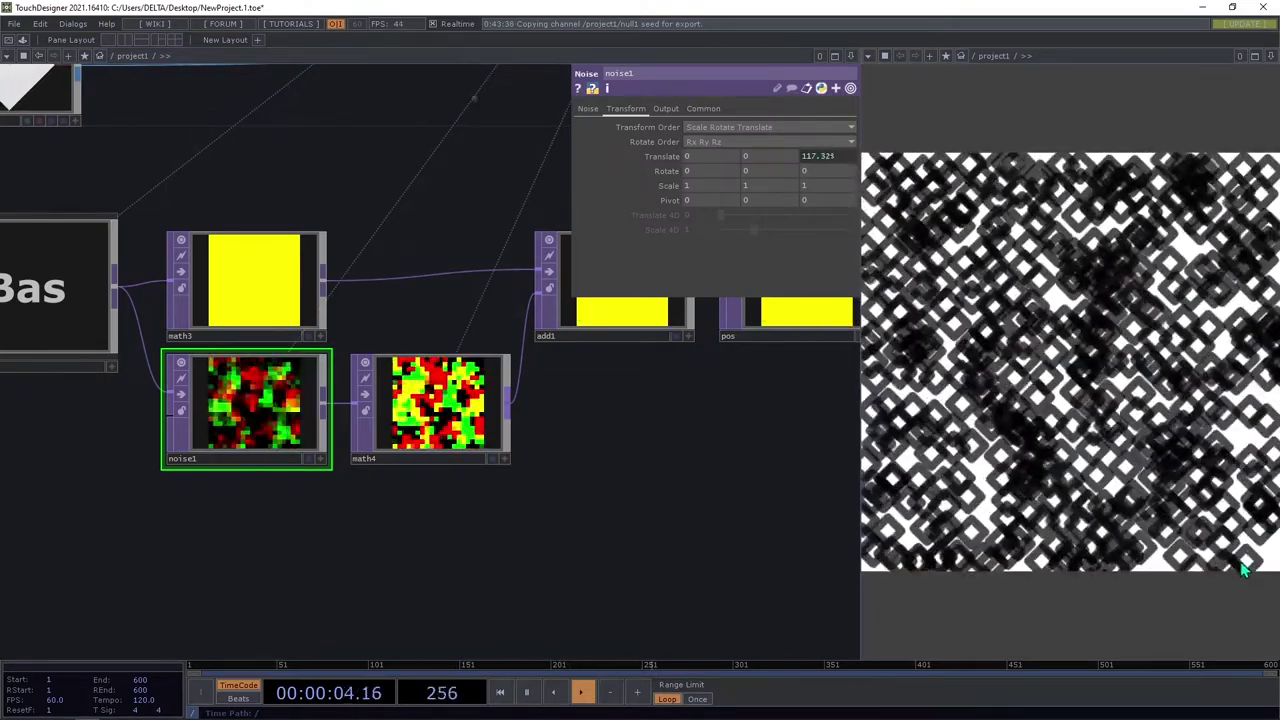
Set noise1's Period to 0.3
drag(660, 575, 358, 449)
drag(462, 483, 507, 466)
scroll(504, 467, down, 3)
click(588, 108)
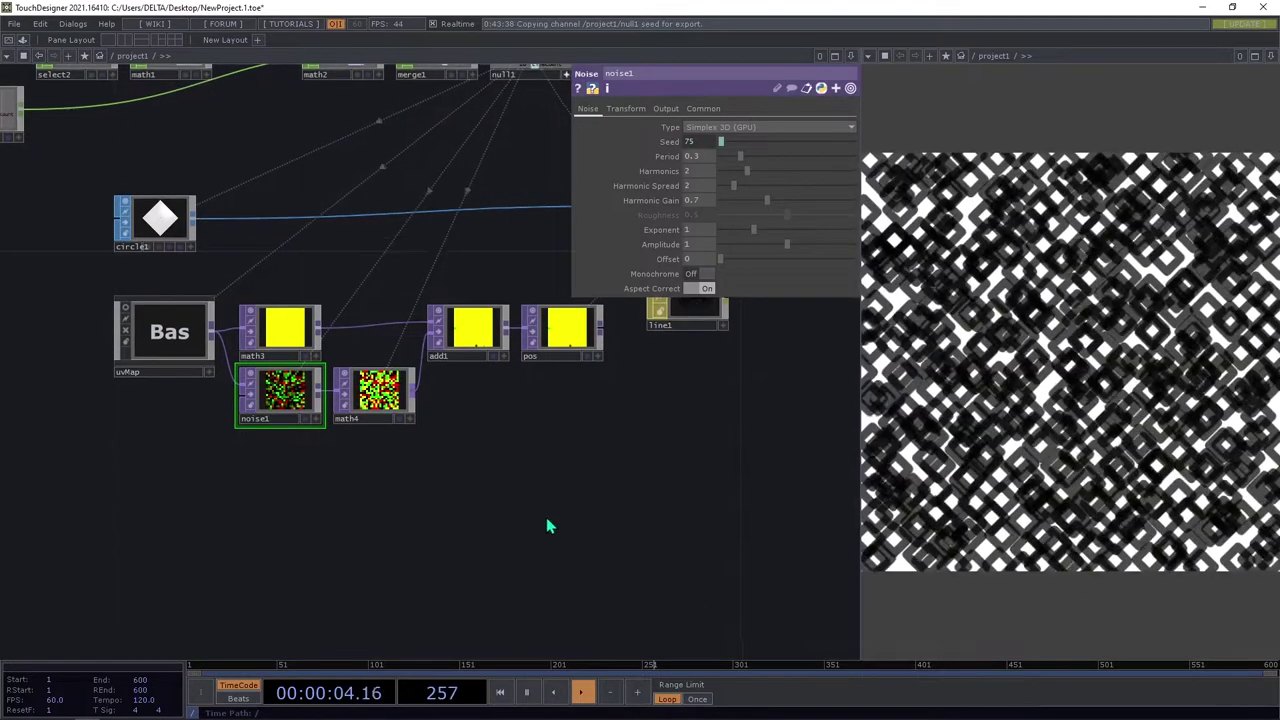
Duplicate noise1 below the original, fed by uvMap, and connect the copy to a new Null TOP placed well beyond it
scroll(540, 488, up, 3)
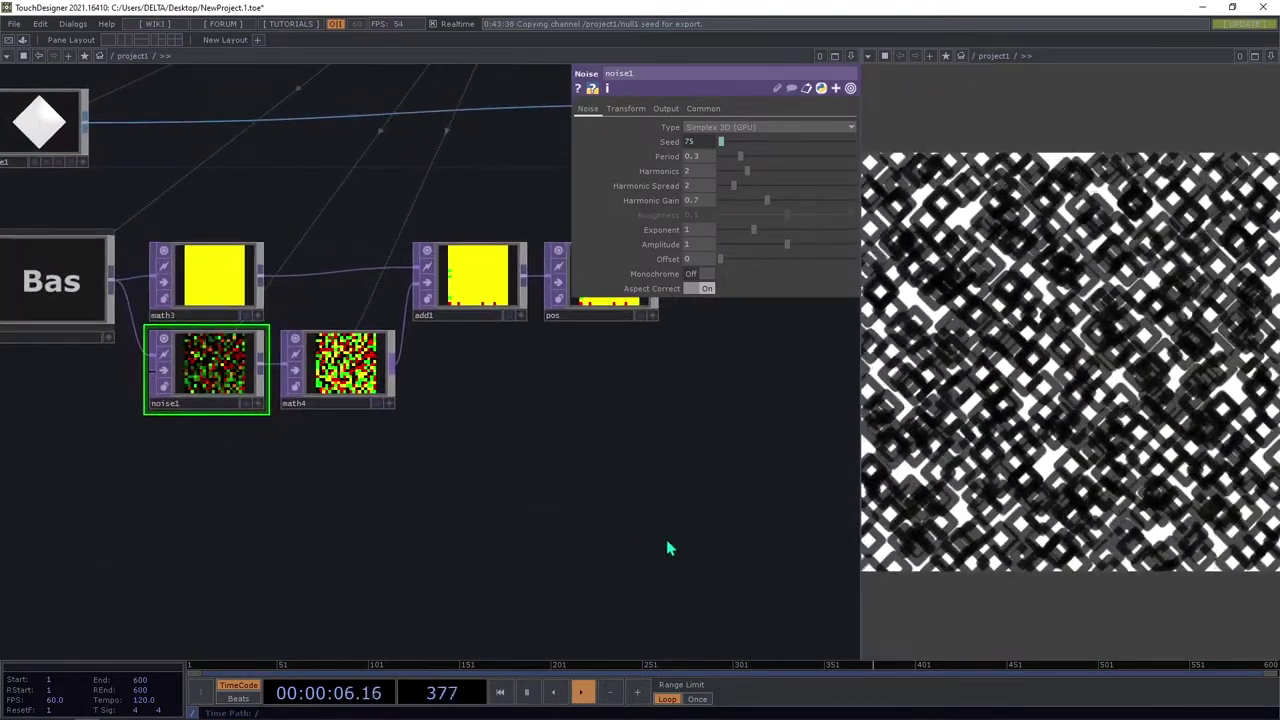
drag(563, 518, 607, 473)
key(ctrl+v)
drag(400, 405, 400, 448)
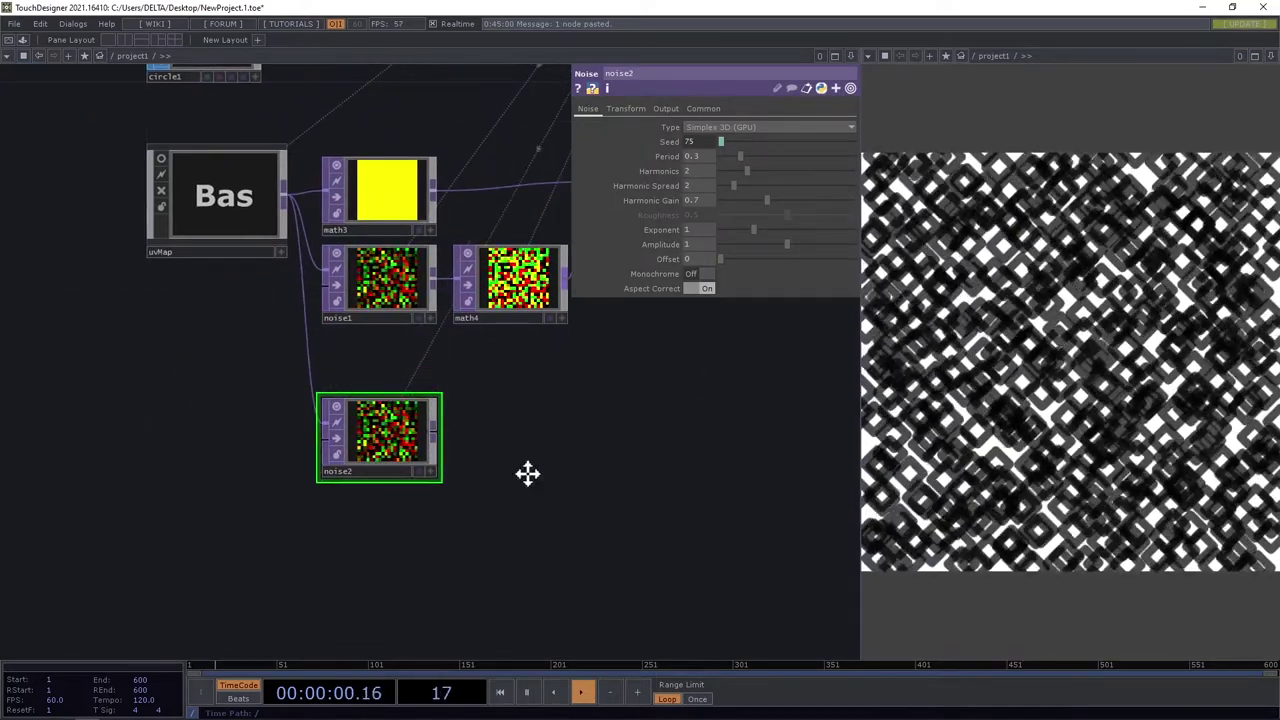
drag(497, 480, 265, 445)
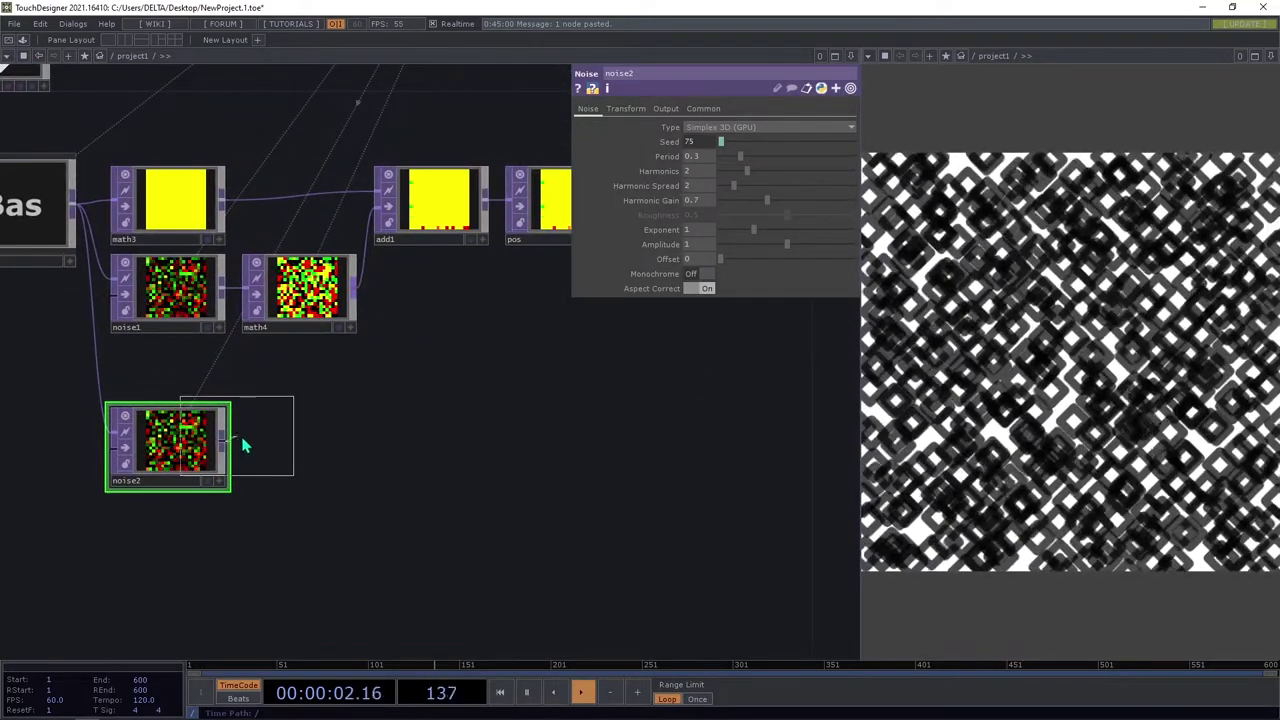
click(687, 446)
Turn on Monochrome for noise2 and set its Pixel Format to 32-bit float (Mono)
click(210, 473)
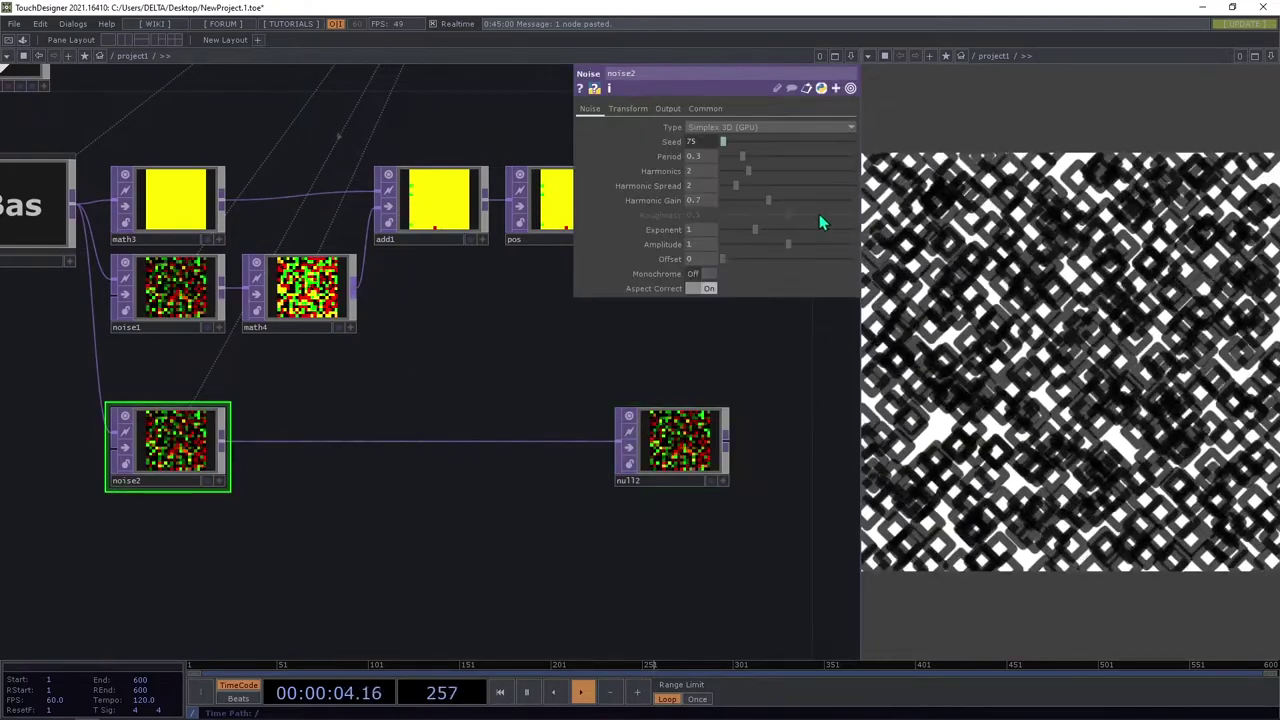
click(700, 274)
click(706, 109)
click(765, 274)
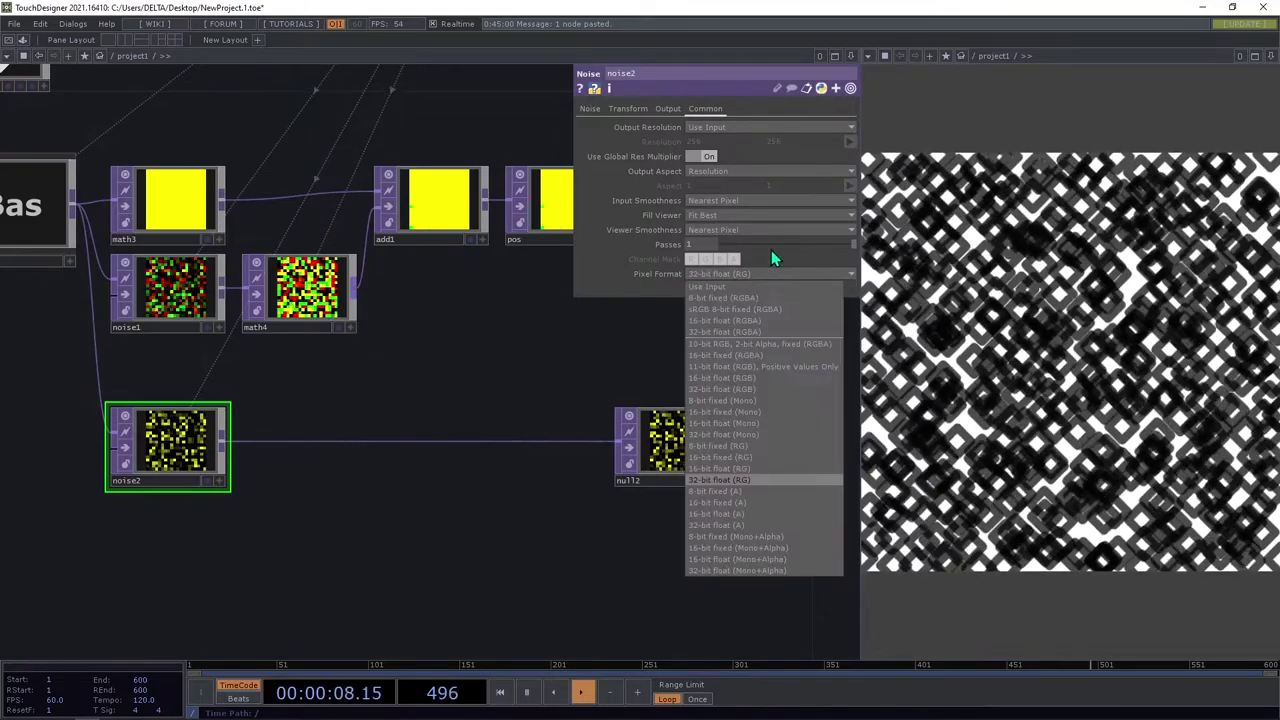
click(762, 434)
Rename the Null TOP following noise2 as scale
drag(552, 361, 717, 355)
drag(502, 474, 267, 436)
click(568, 441)
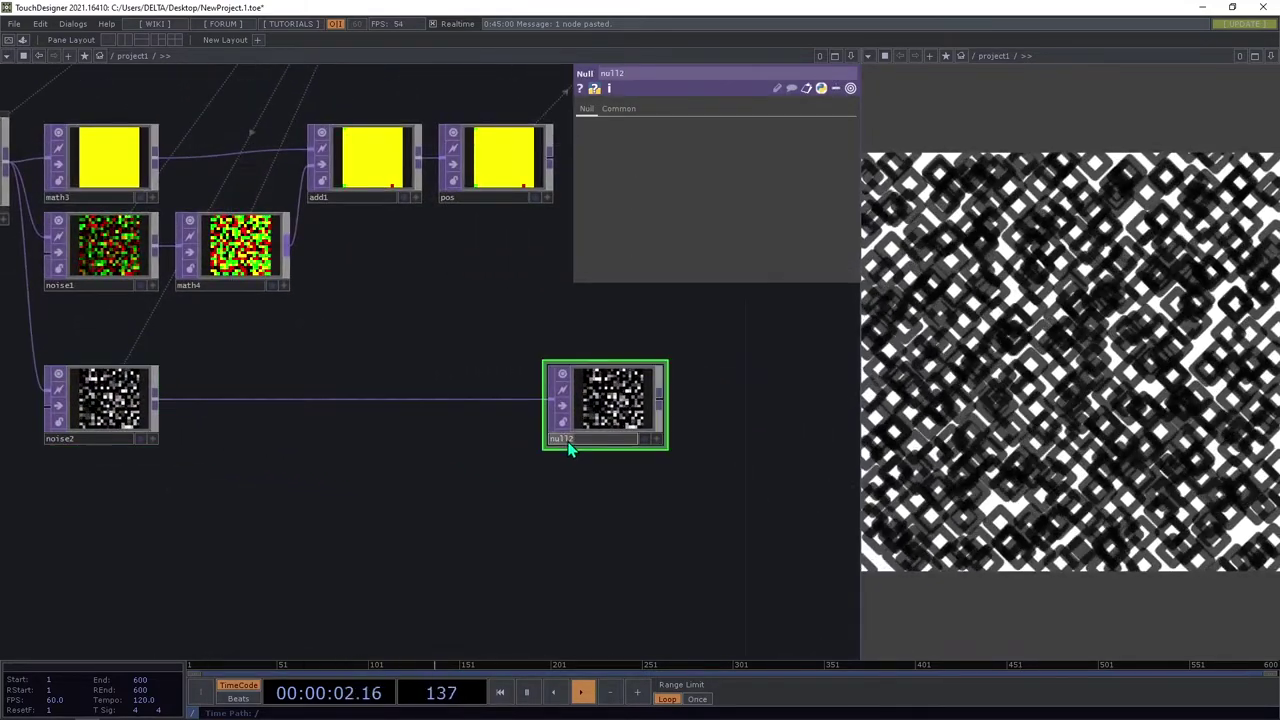
text(scal)
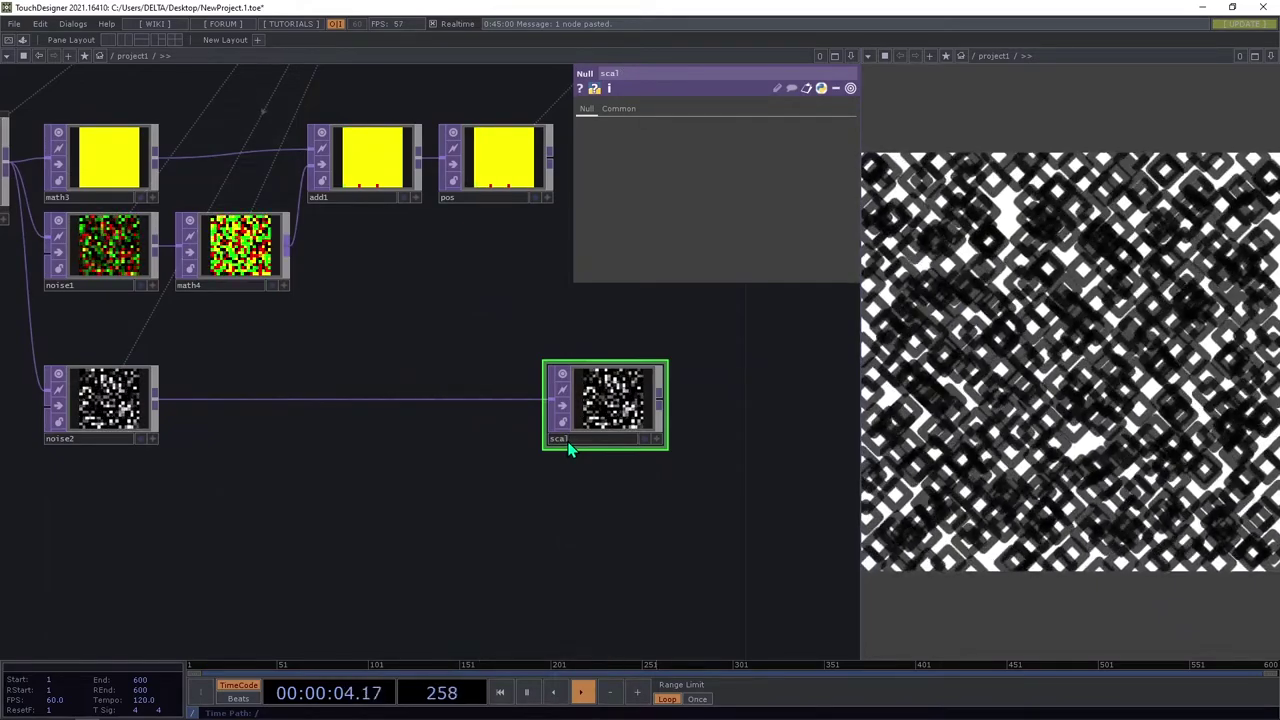
text(le)
key(Return)
Change noise2's noise Type to Random (GPU)
click(145, 410)
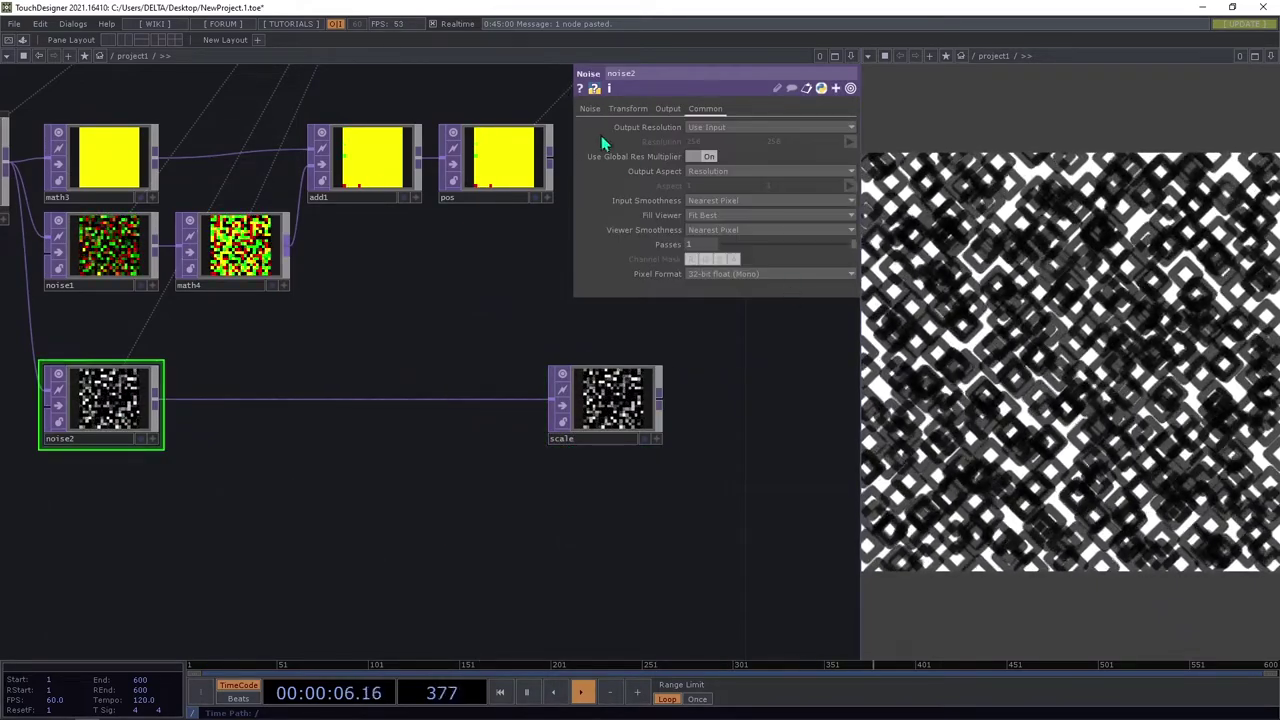
click(590, 109)
click(740, 129)
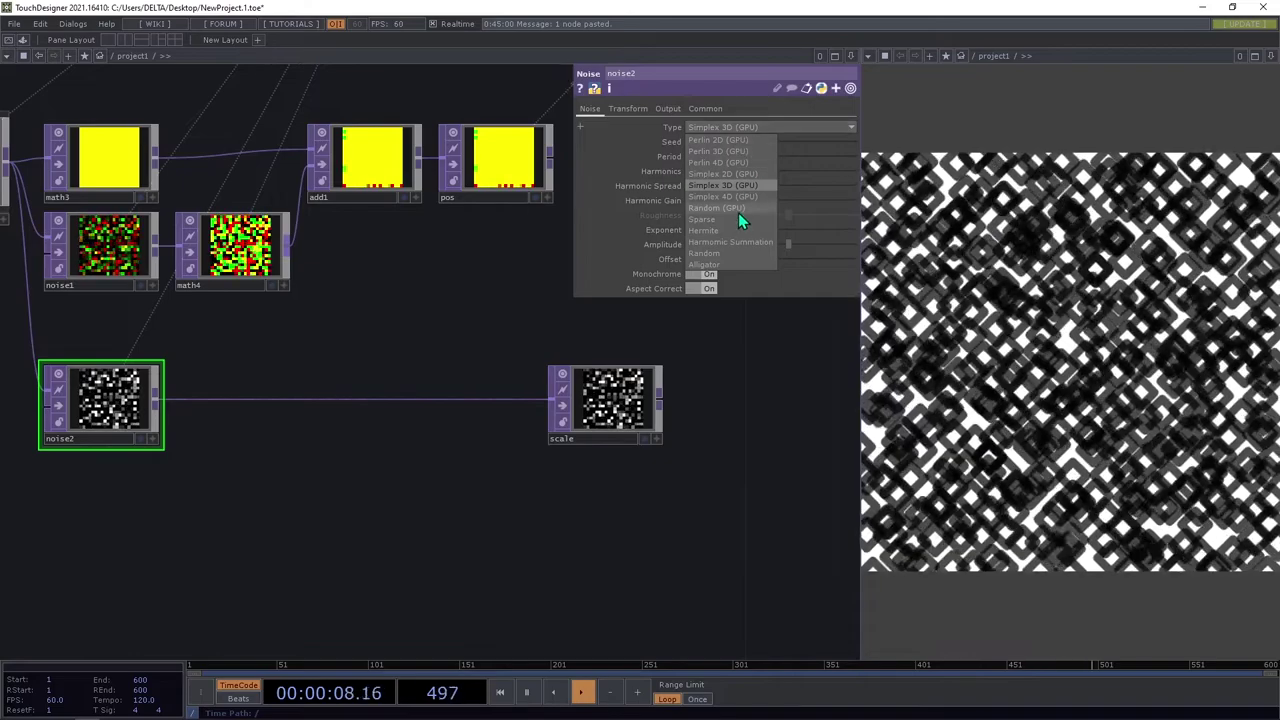
click(738, 212)
Assign the scale TOP as geo1's instance Scale OP, with the r channel driving Scale X and Scale Y
drag(458, 334, 421, 378)
drag(495, 344, 400, 406)
drag(498, 485, 389, 507)
scroll(403, 480, down, 5)
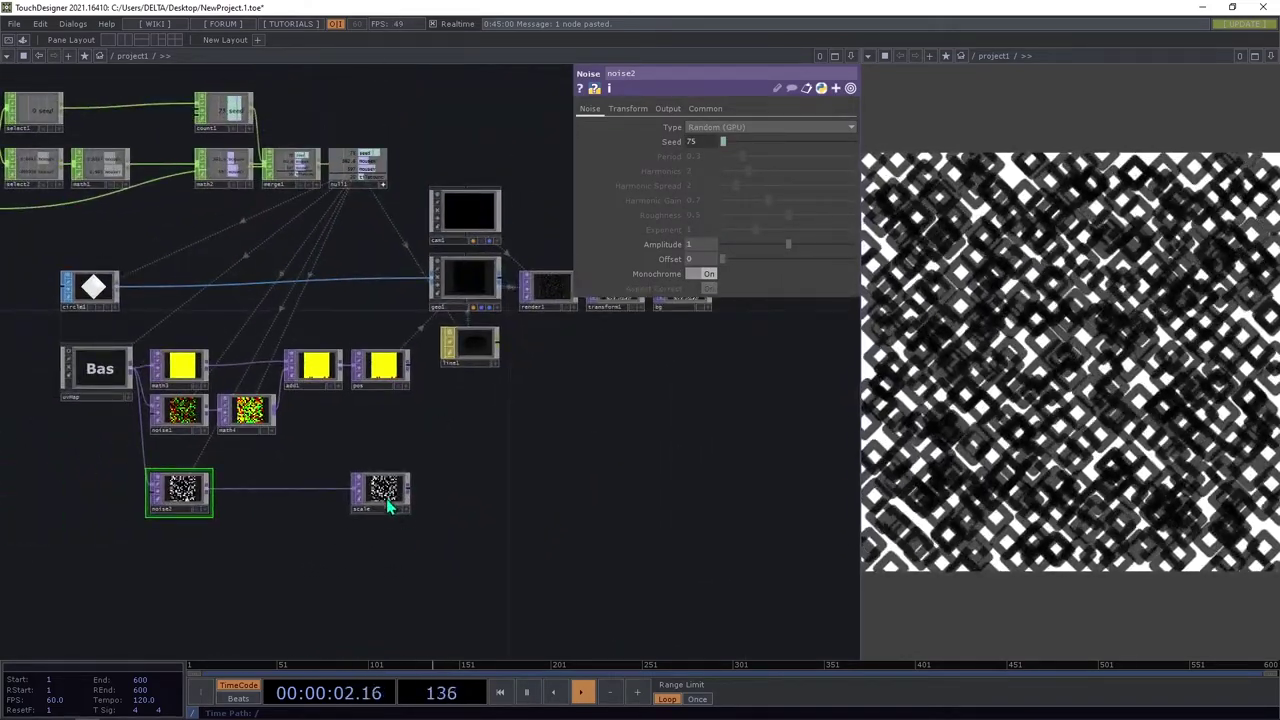
click(466, 285)
drag(383, 488, 714, 384)
click(849, 398)
click(855, 406)
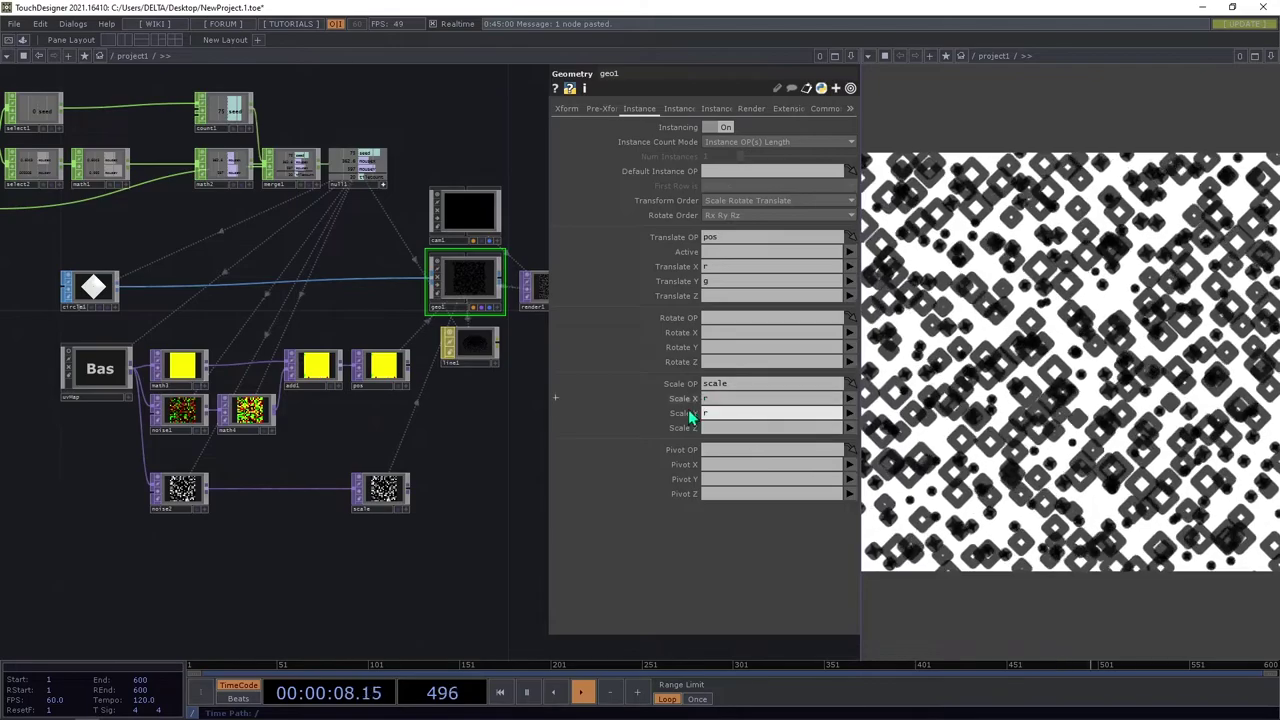
text(r)
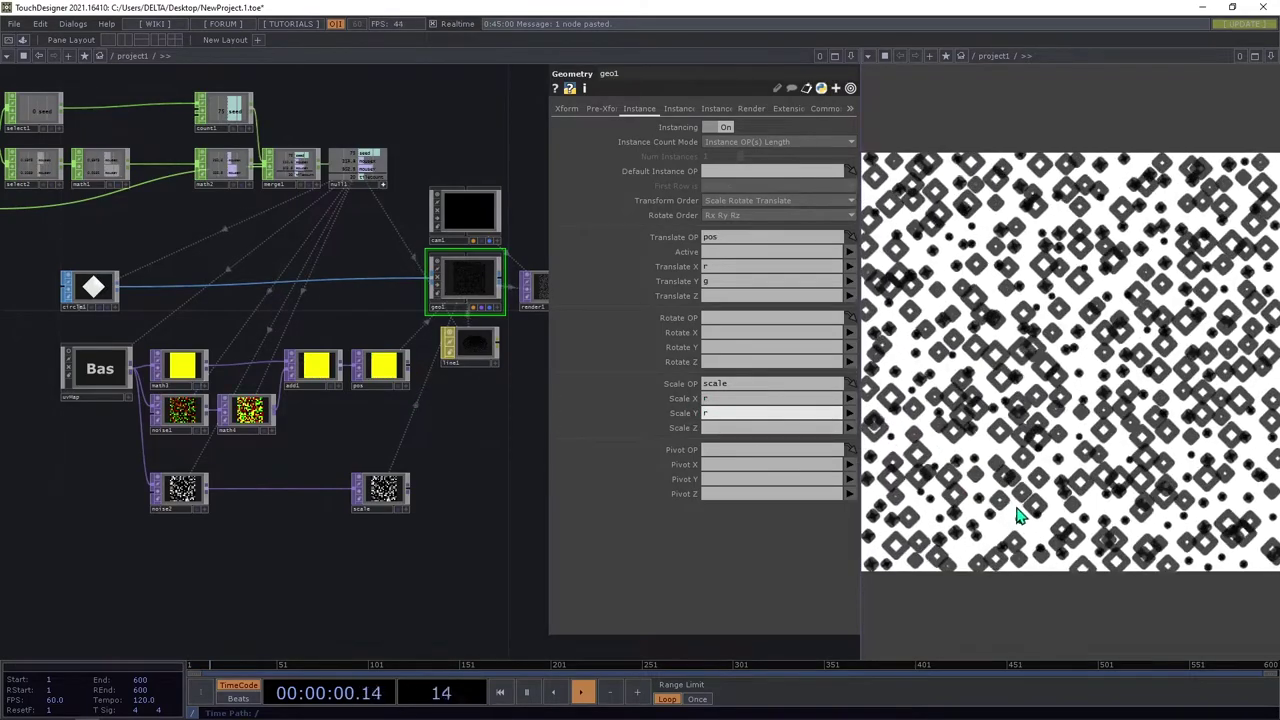
key(Return)
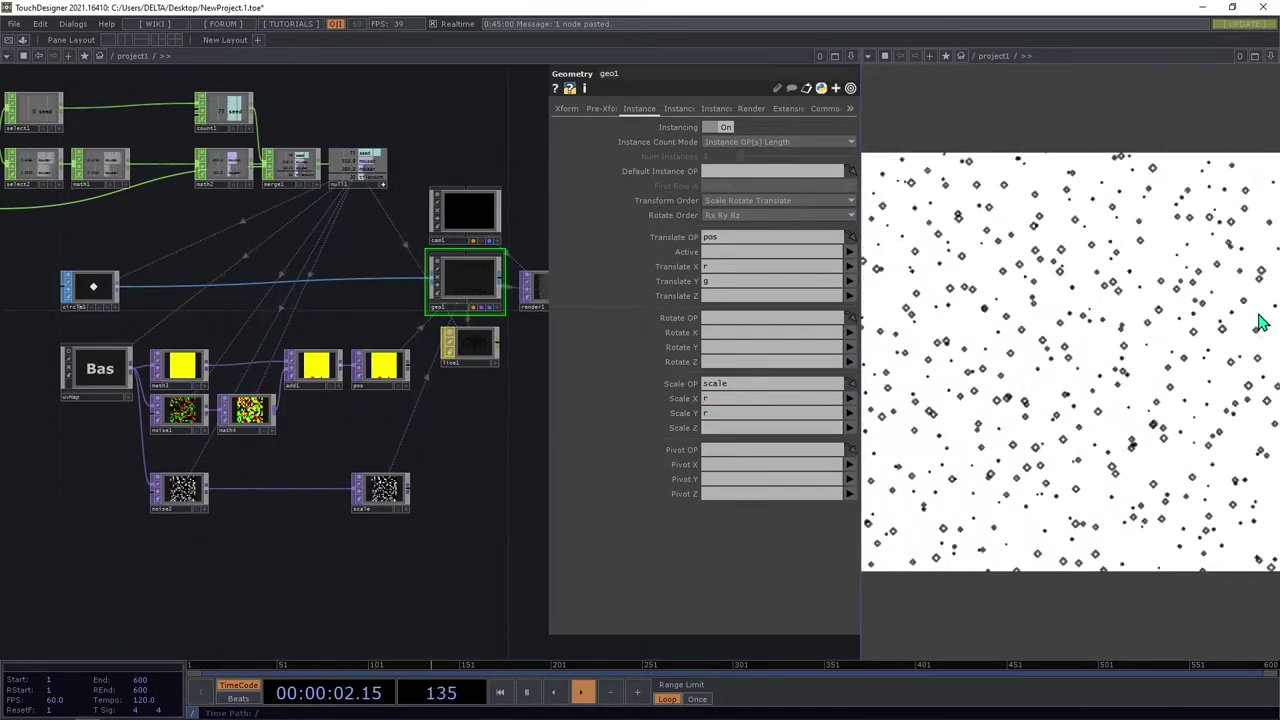
Offset noise2's Seed by changing its expression to op('null1')['seed']+15
scroll(409, 566, up, 4)
mouse_move(443, 519)
mouse_down()
mouse_move(82, 437)
mouse_move(169, 540)
mouse_up()
click(115, 440)
click(662, 141)
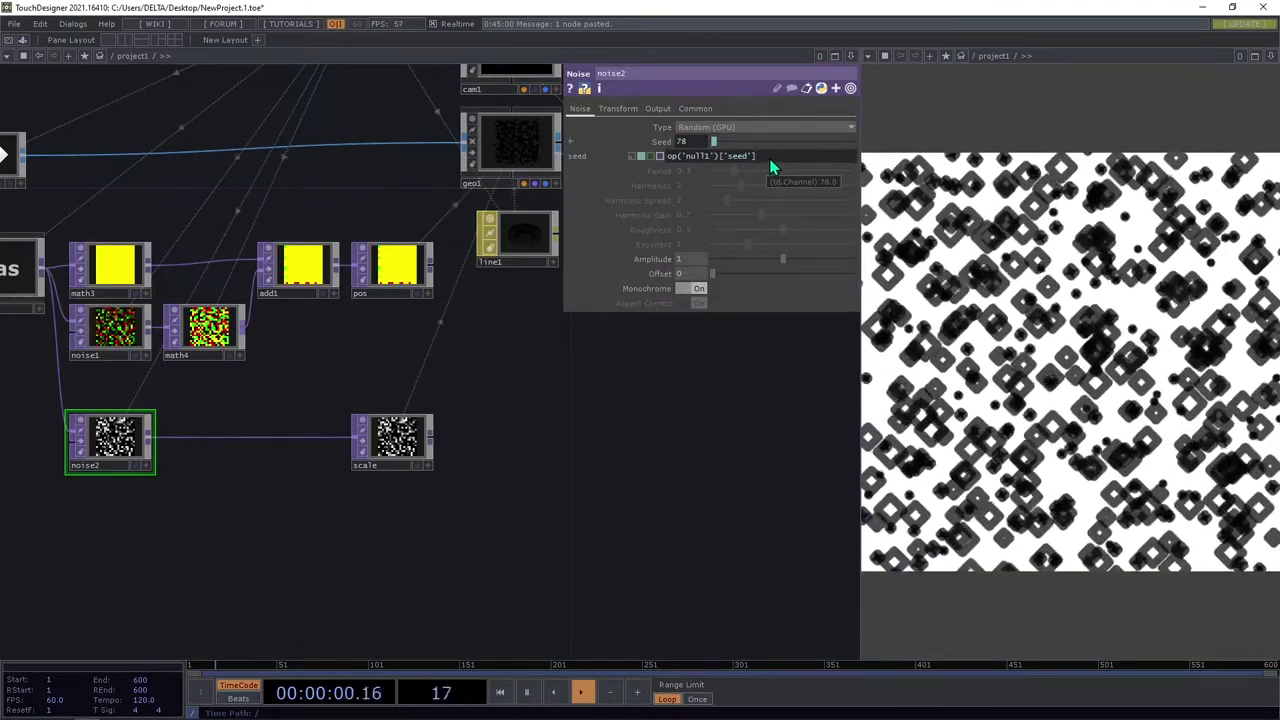
text(+)
text(10)
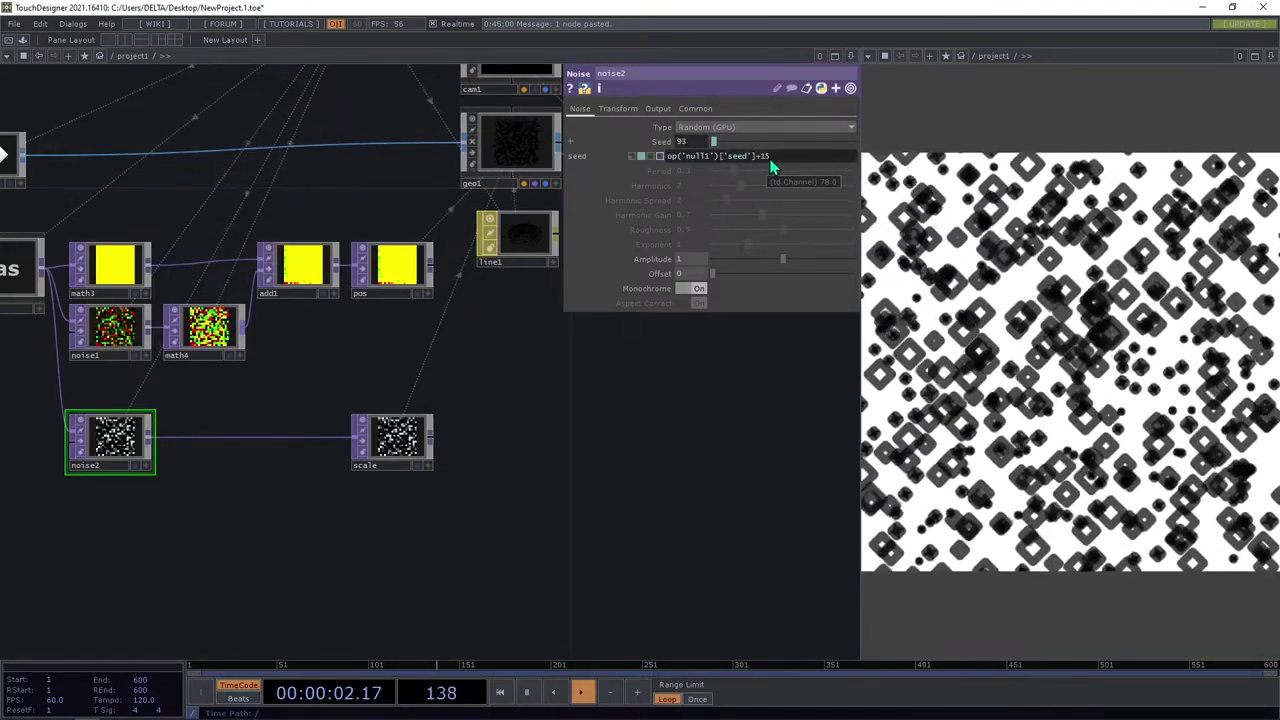
key(Return)
Duplicate noise2 and the scale null below the originals, and rename the copied null as rotation
scroll(207, 252, up, 4)
scroll(460, 354, down, 5)
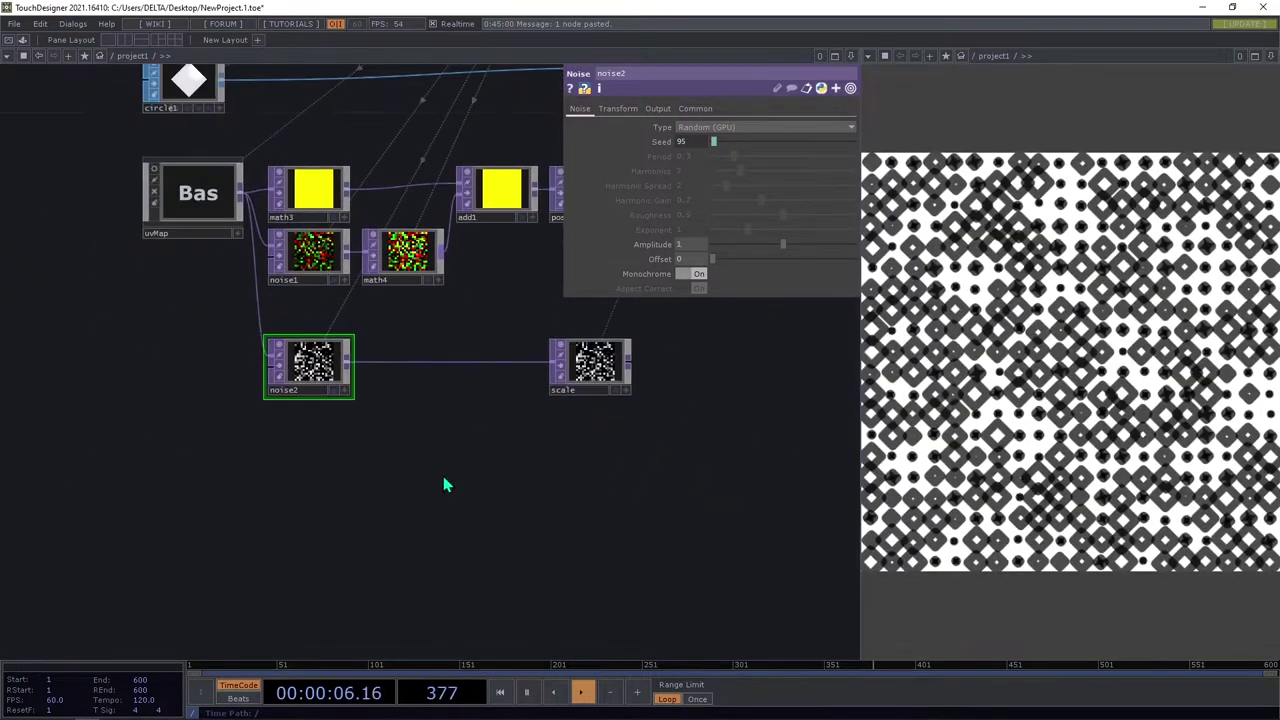
scroll(446, 486, up, 2)
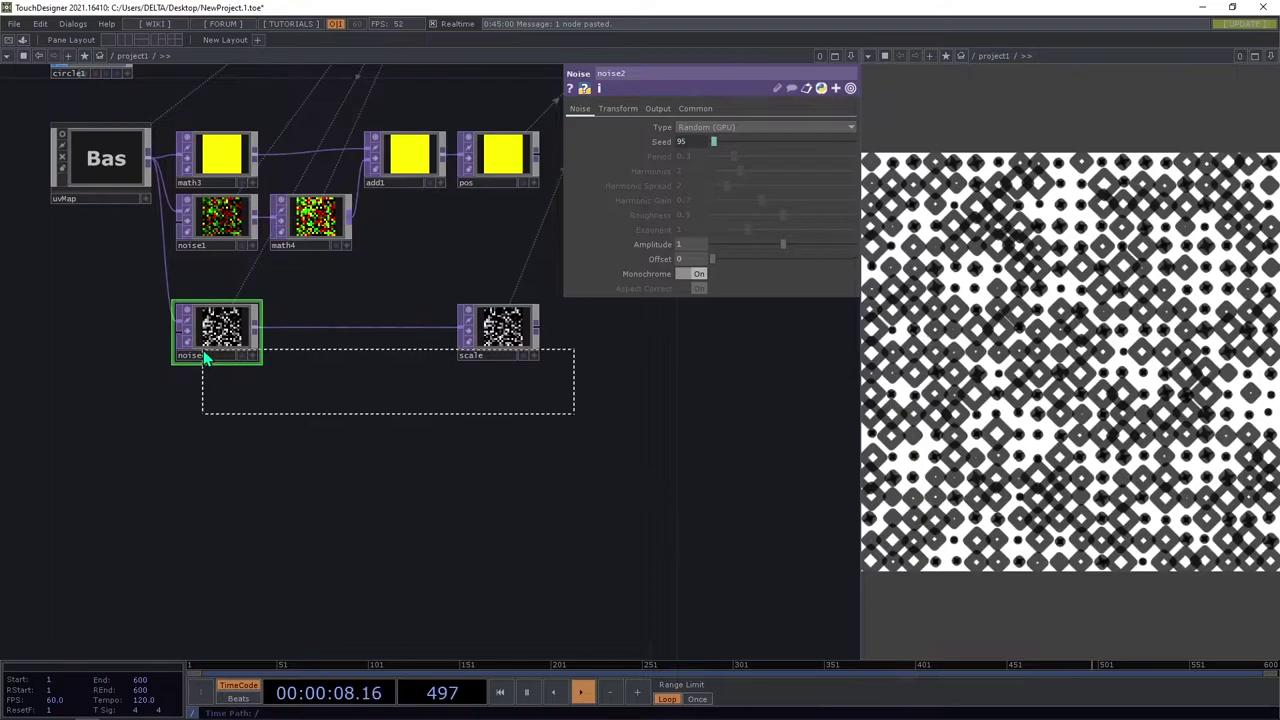
click(203, 385)
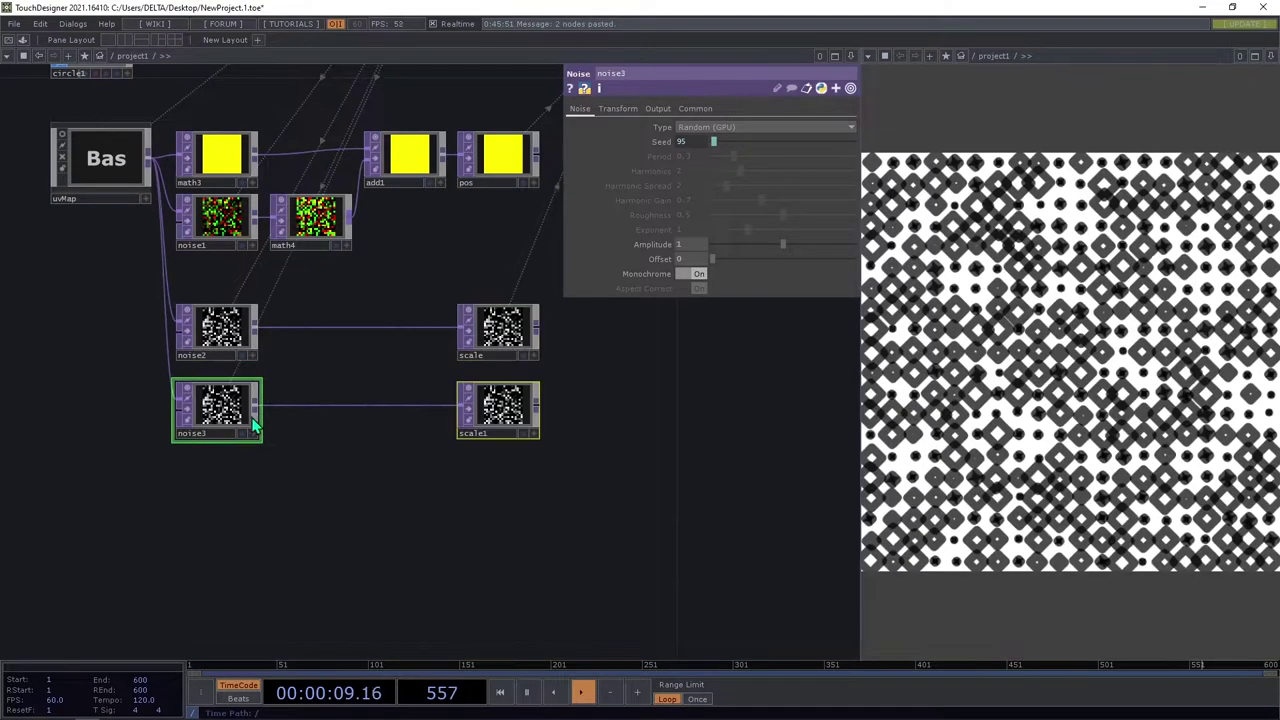
click(476, 440)
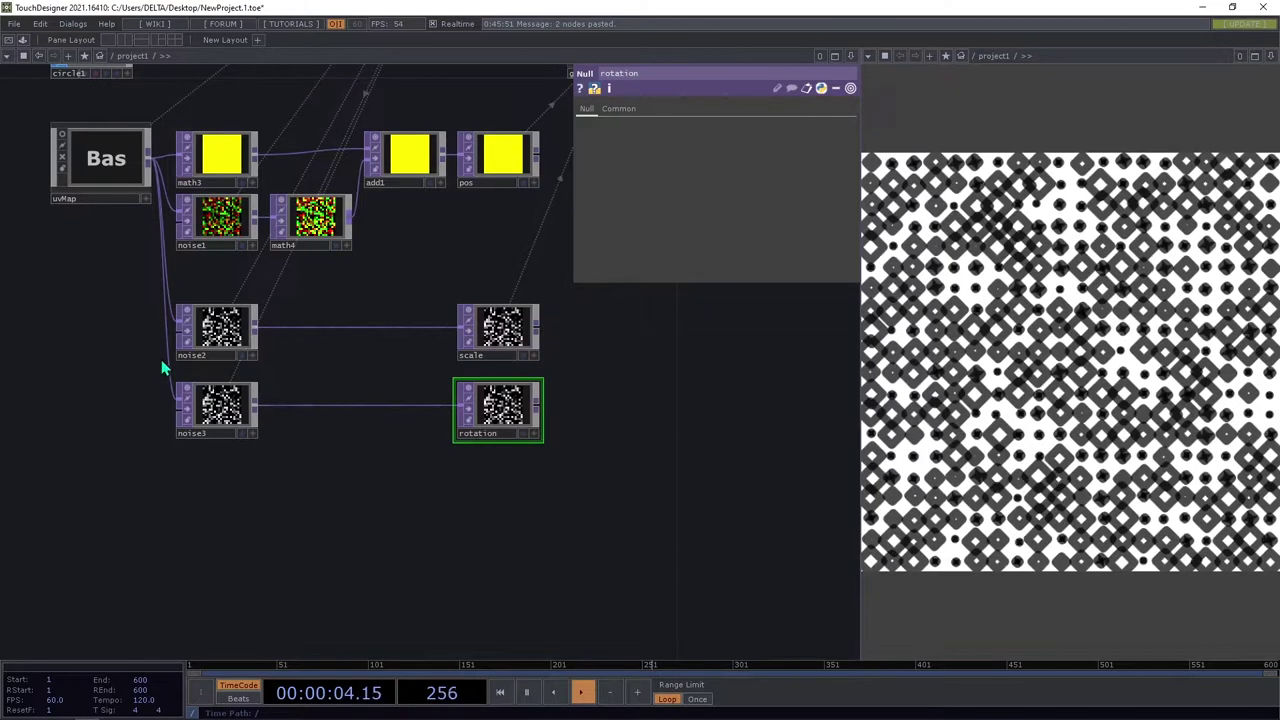
Assign the rotation TOP as geo1's instance Rotate OP, with the r channel driving Rotate Z
click(225, 405)
drag(537, 528, 317, 581)
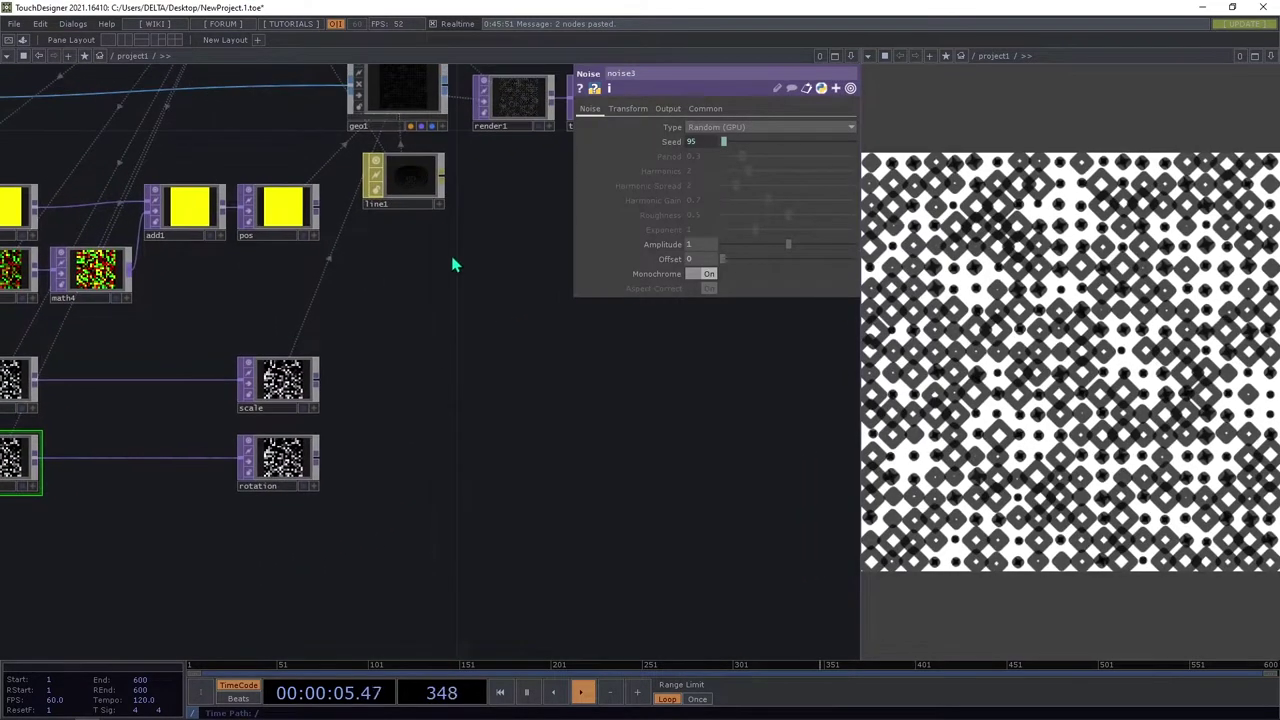
click(397, 120)
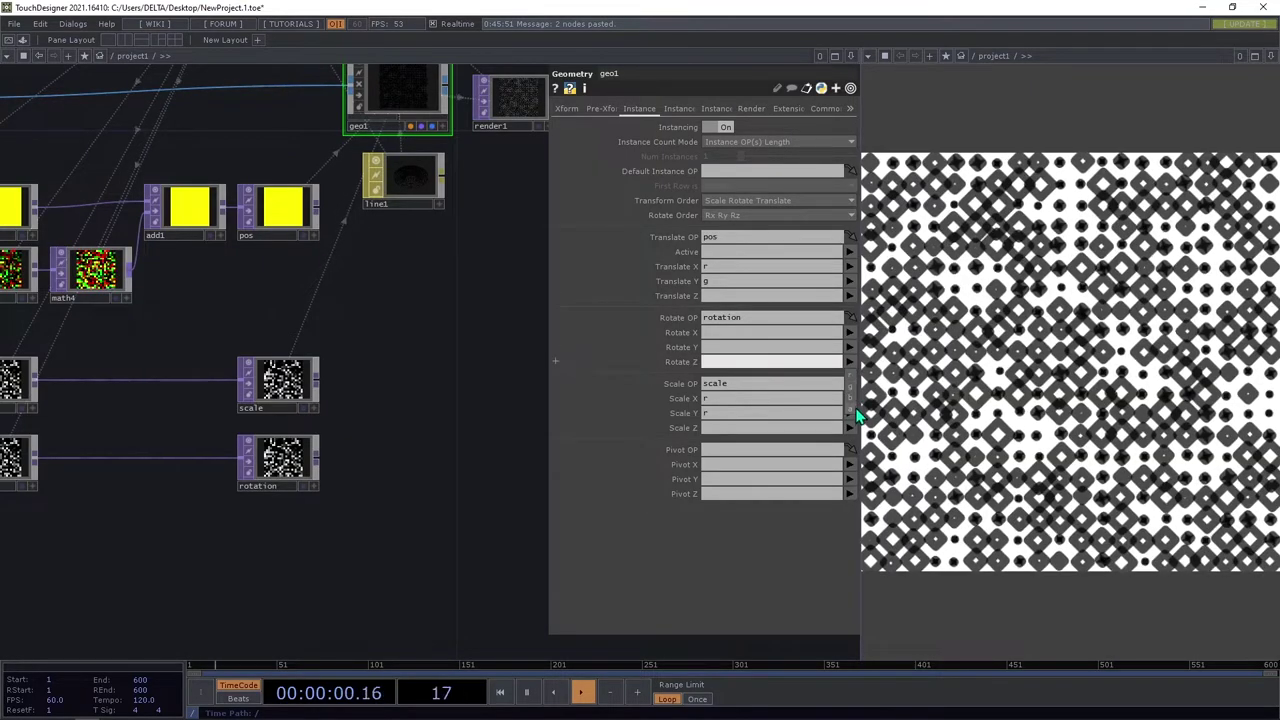
click(849, 375)
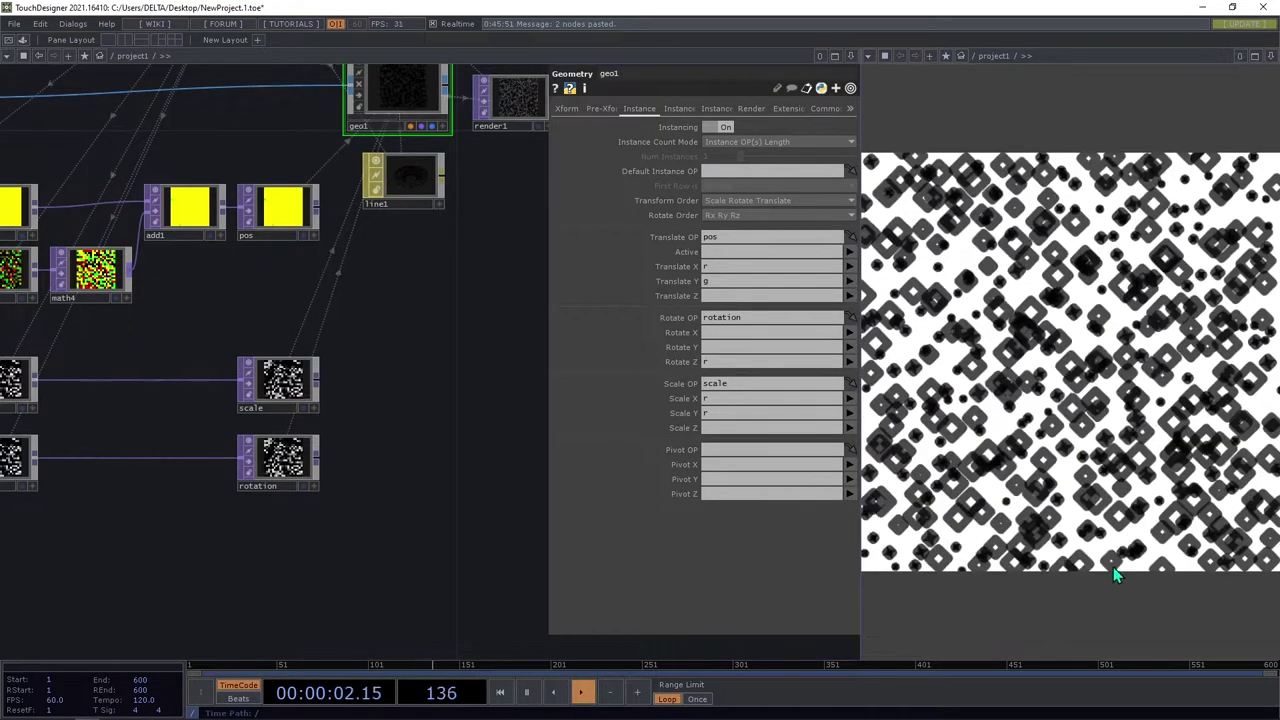
Widen the random instance rotation by trying an Amplitude of 45 on noise3, and settle on 90
drag(295, 561, 455, 530)
scroll(250, 430, up, 5)
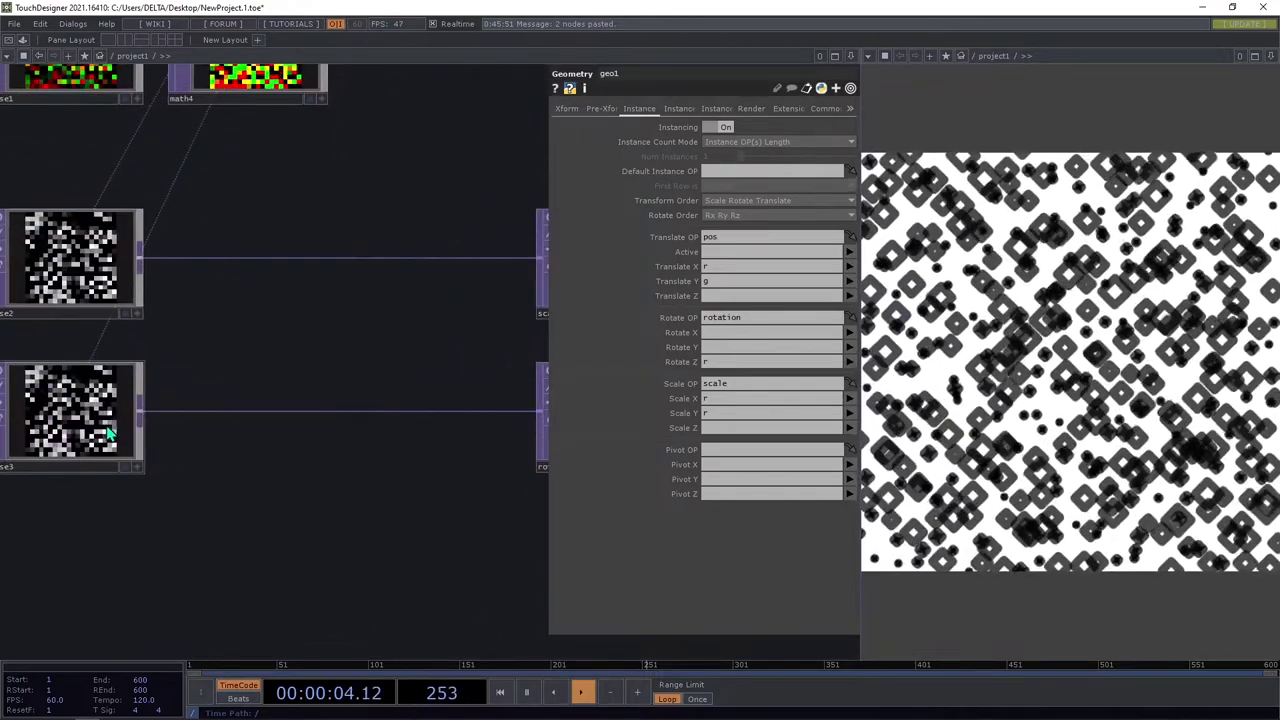
click(90, 420)
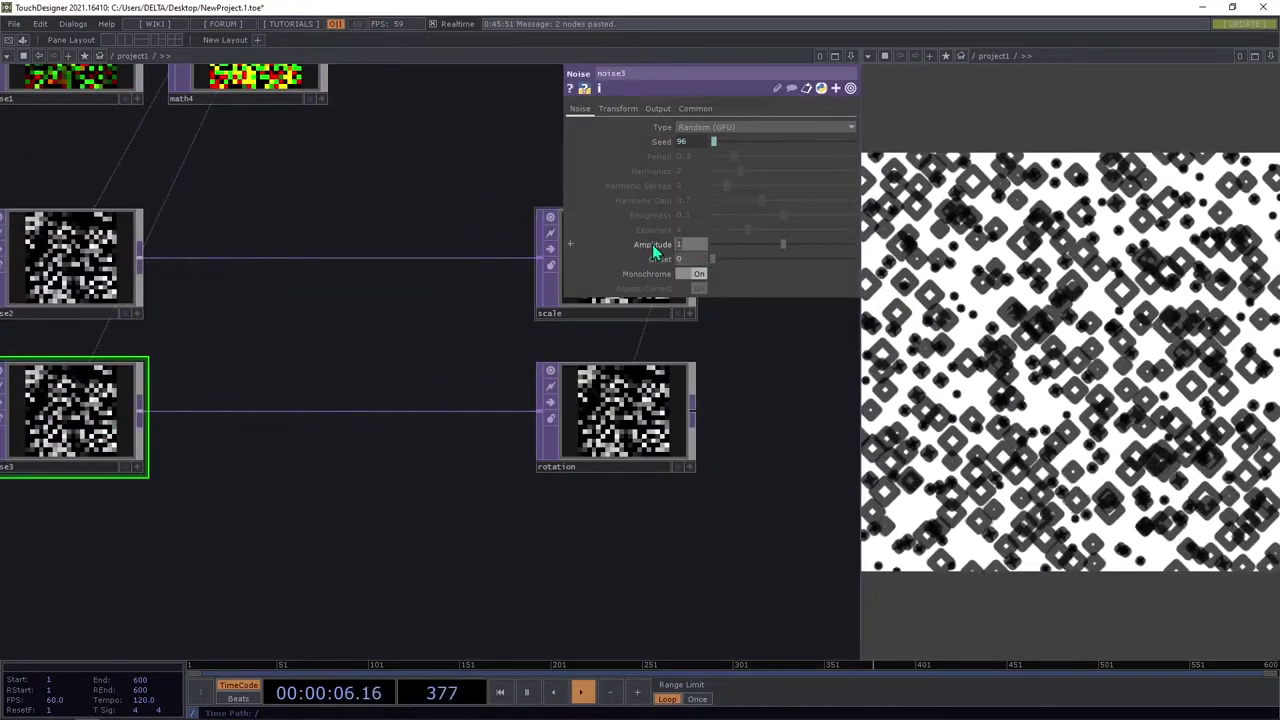
text(45)
key(Return)
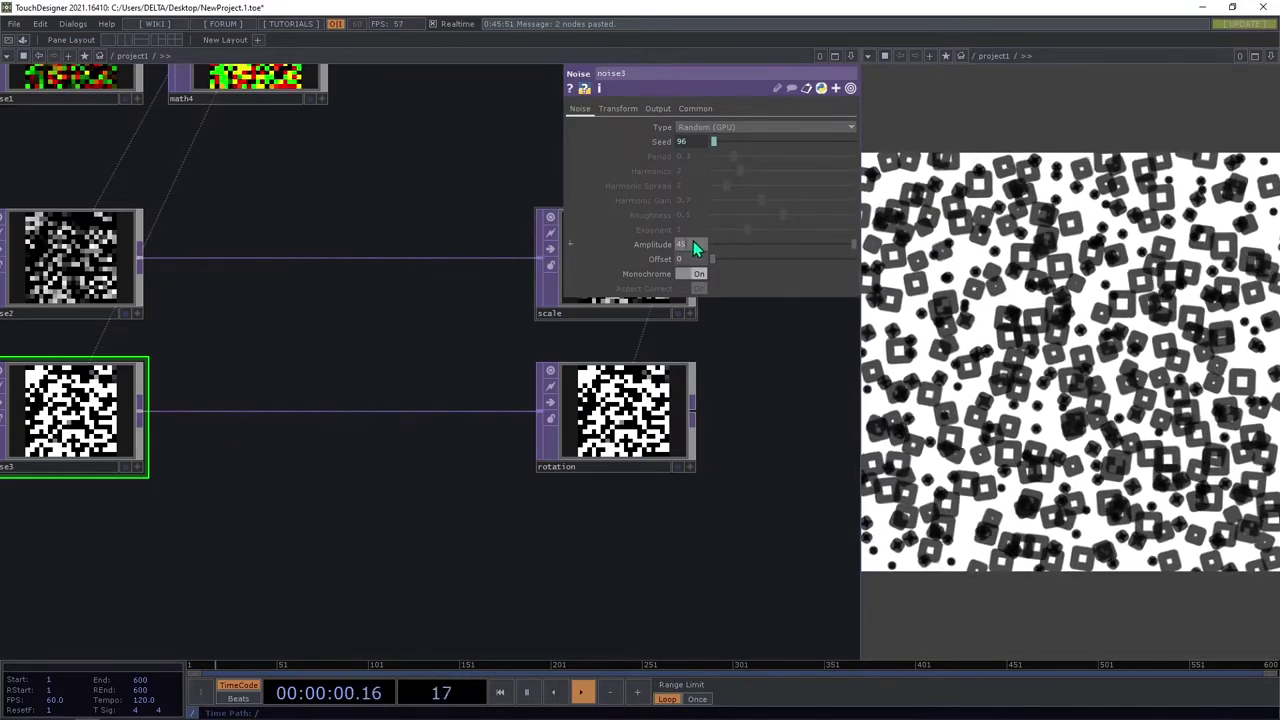
click(691, 243)
text(90)
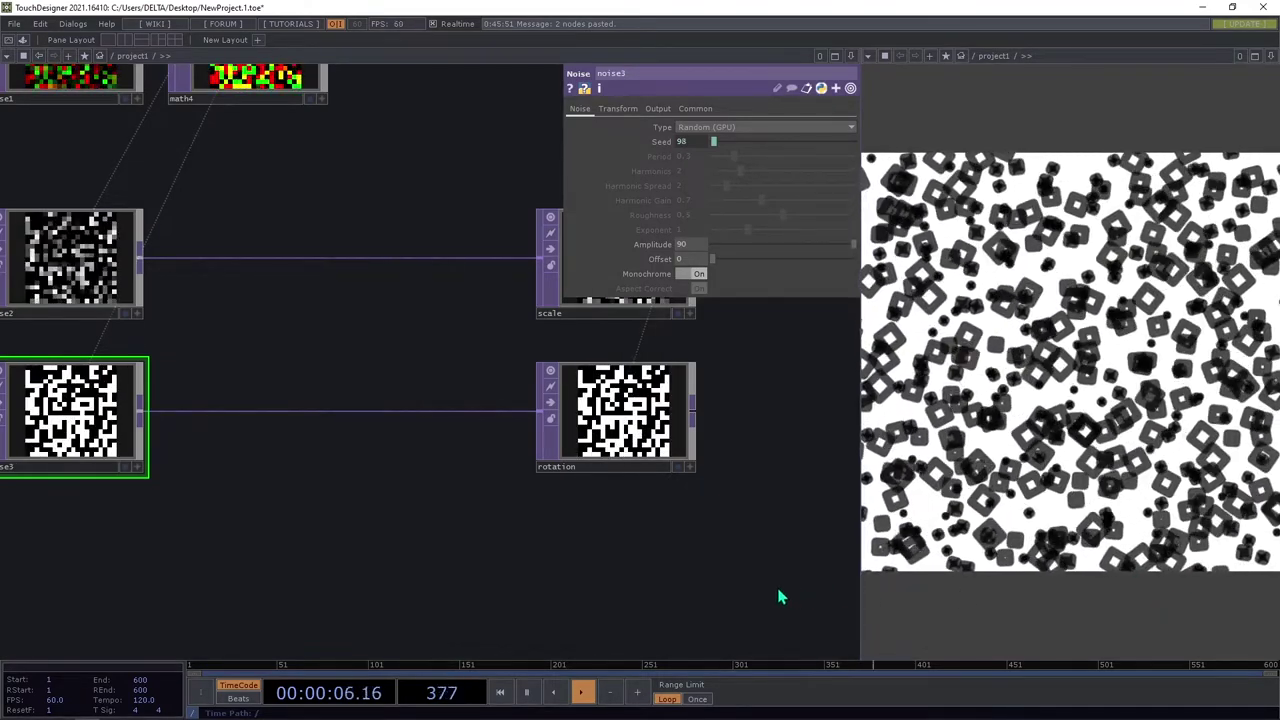
Change the Type of noise3 to Simplex 3D (GPU)
drag(420, 511, 592, 531)
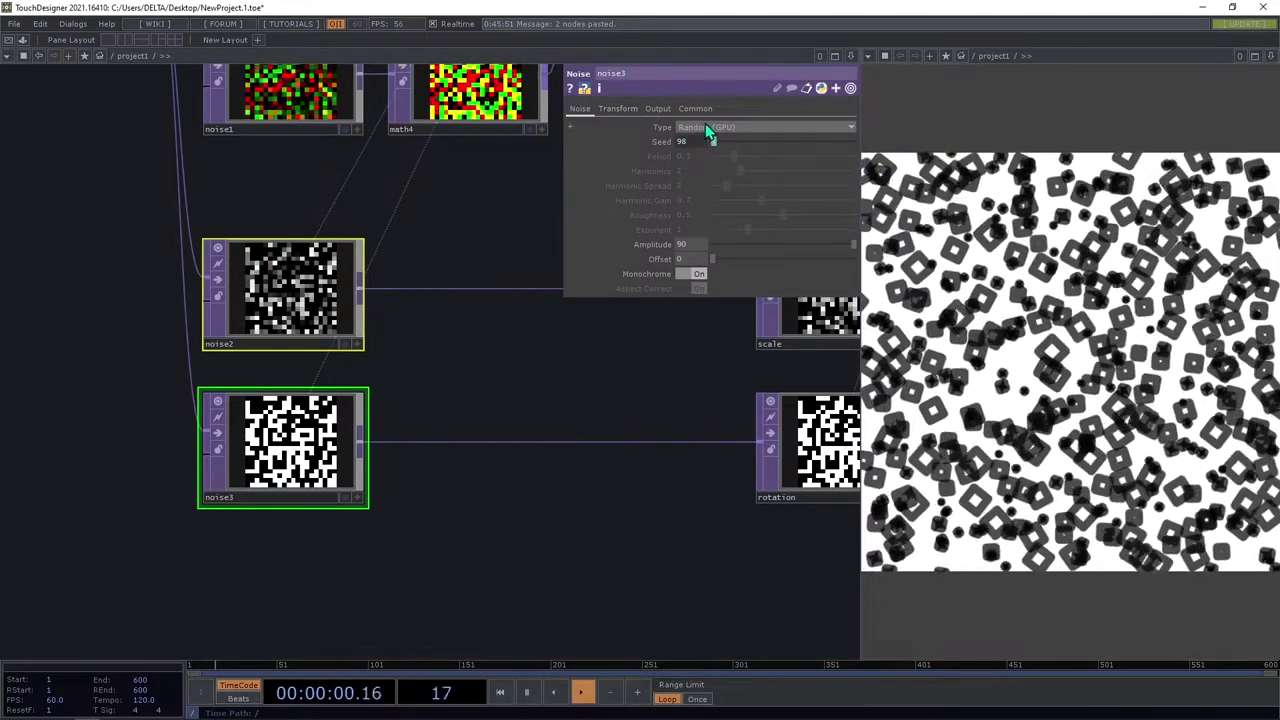
click(707, 128)
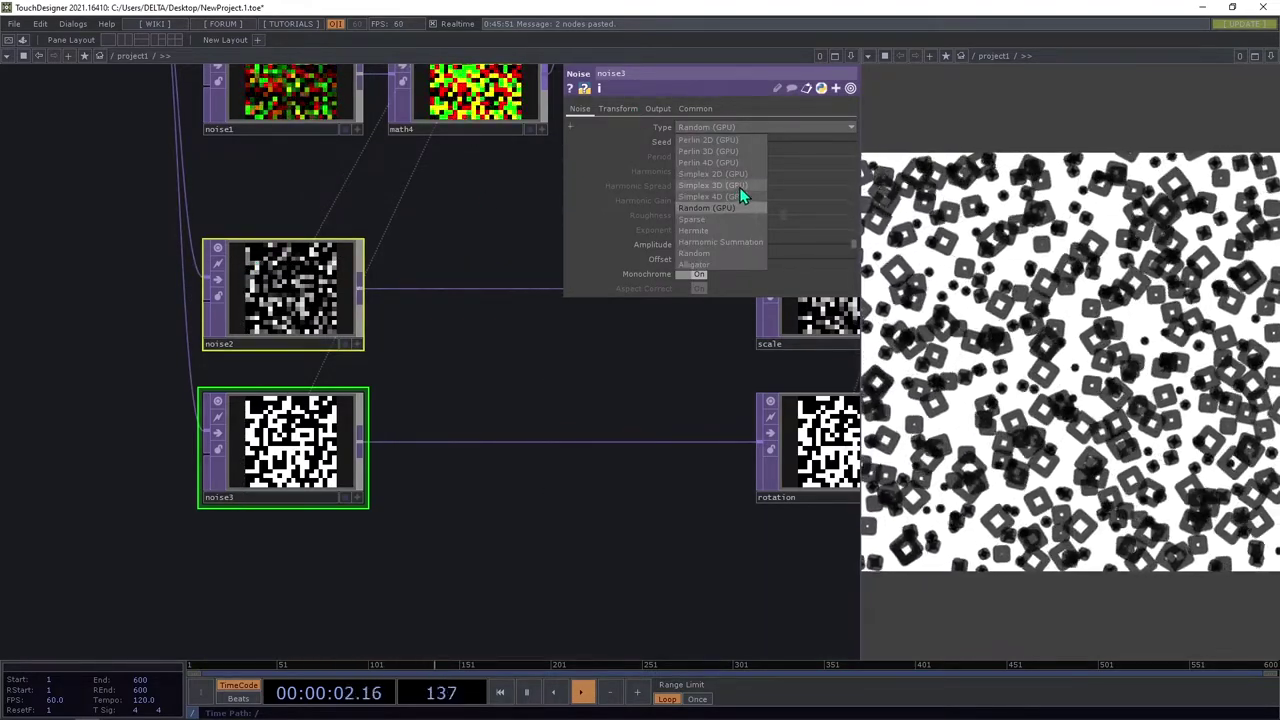
click(739, 186)
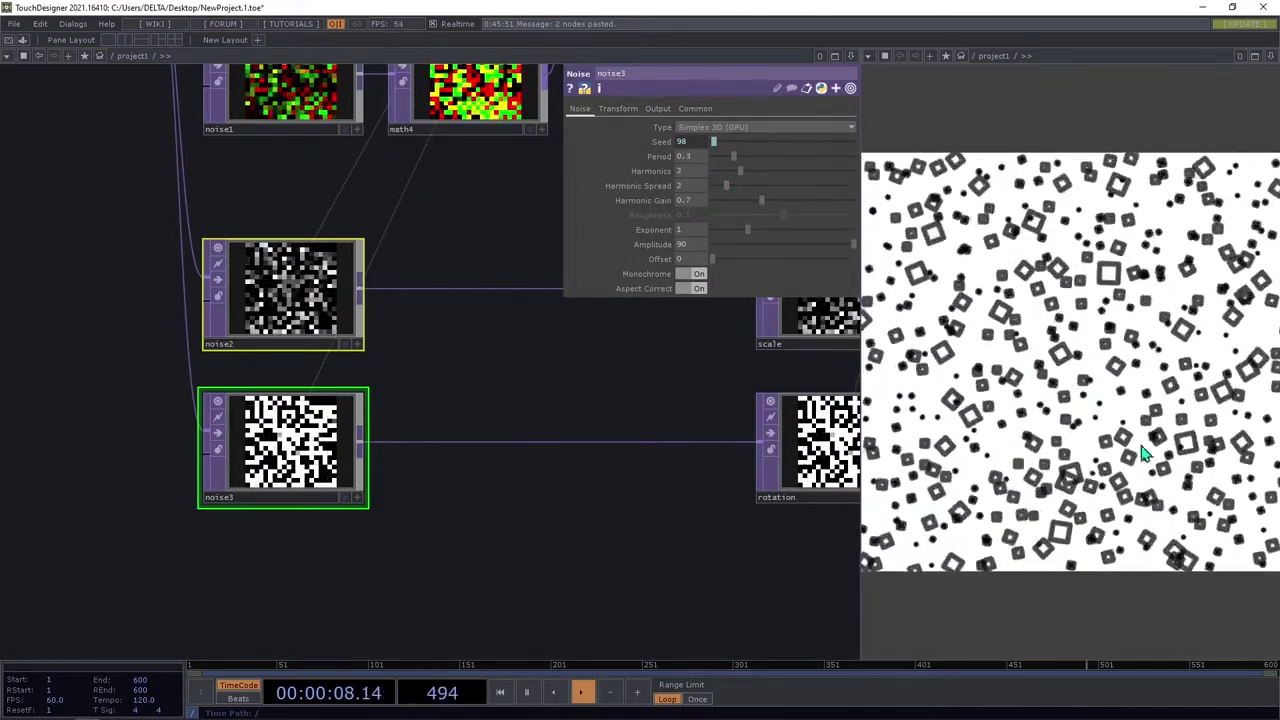
scroll(557, 486, down, 5)
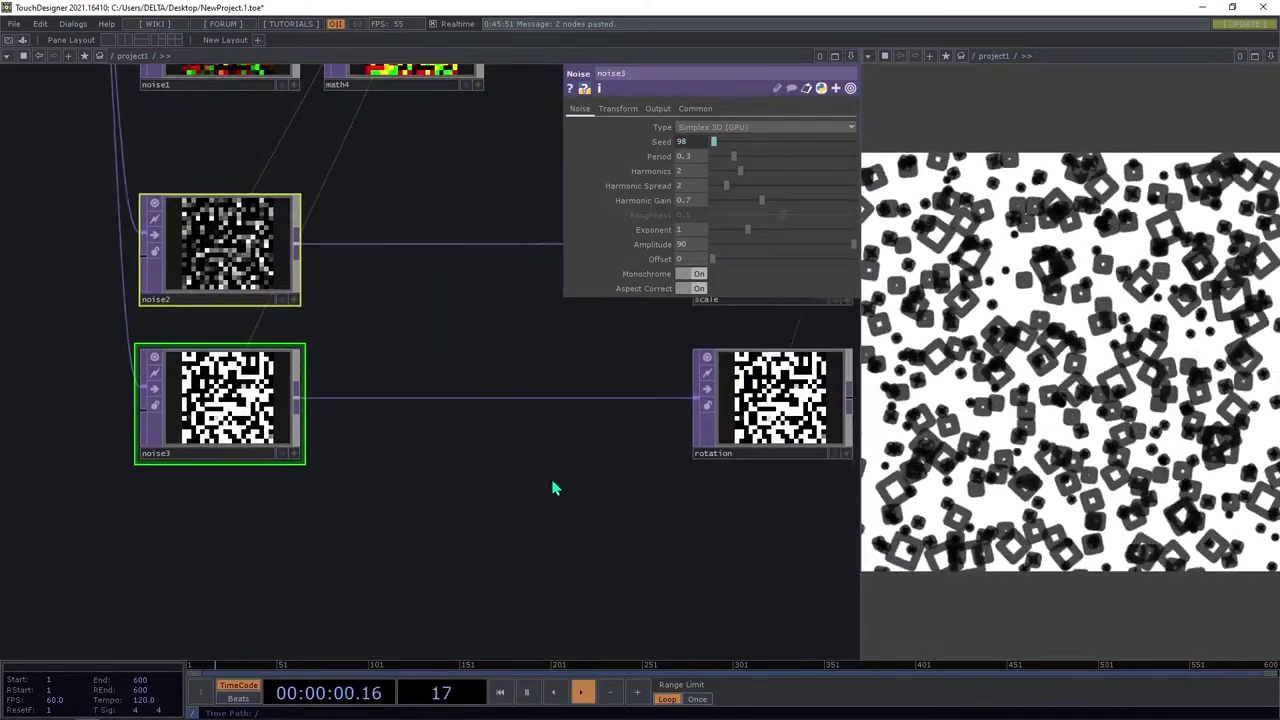
Duplicate noise3 and the rotation null, placing the copies below the originals
scroll(657, 430, down, 3)
scroll(674, 434, up, 5)
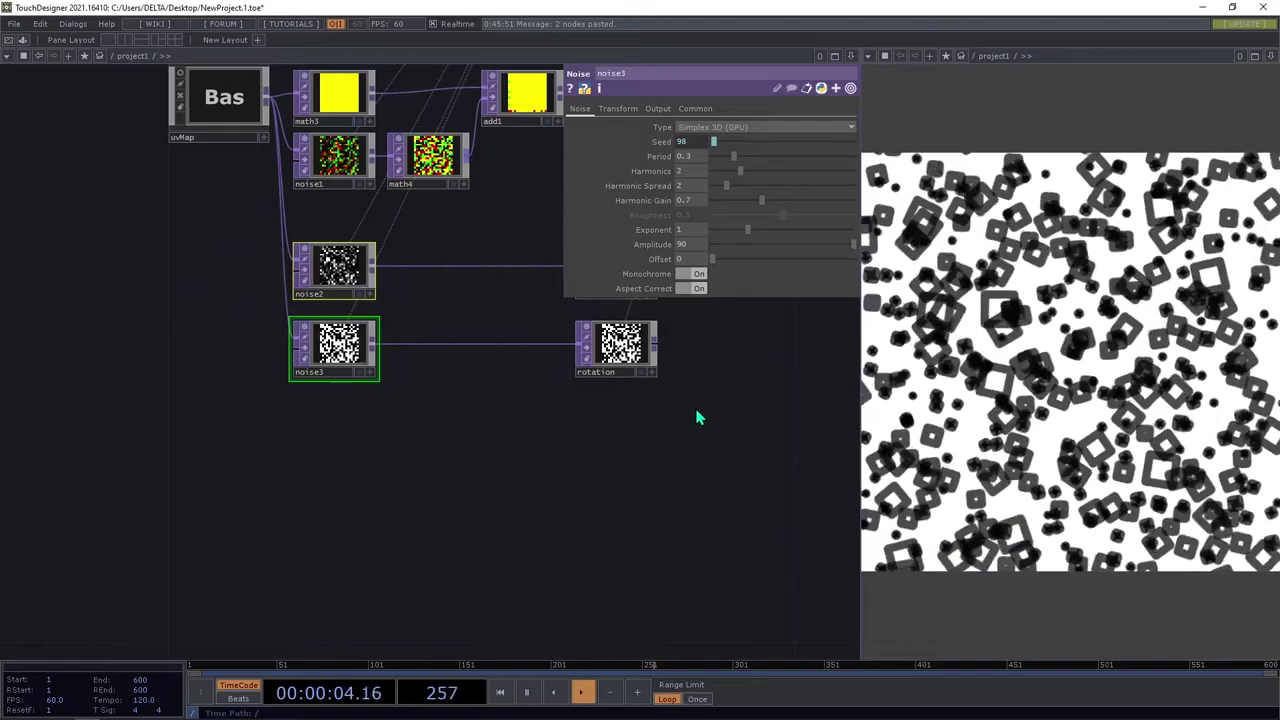
scroll(640, 430, up, 3)
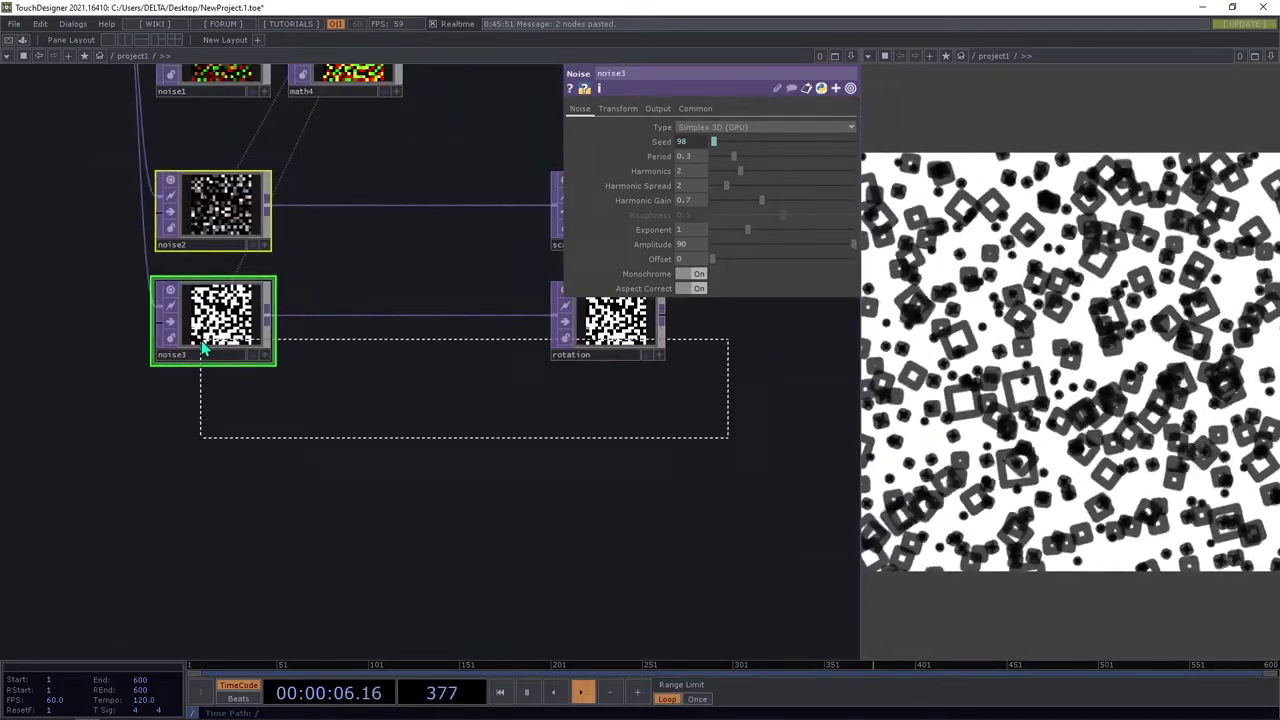
key(ctrl+v)
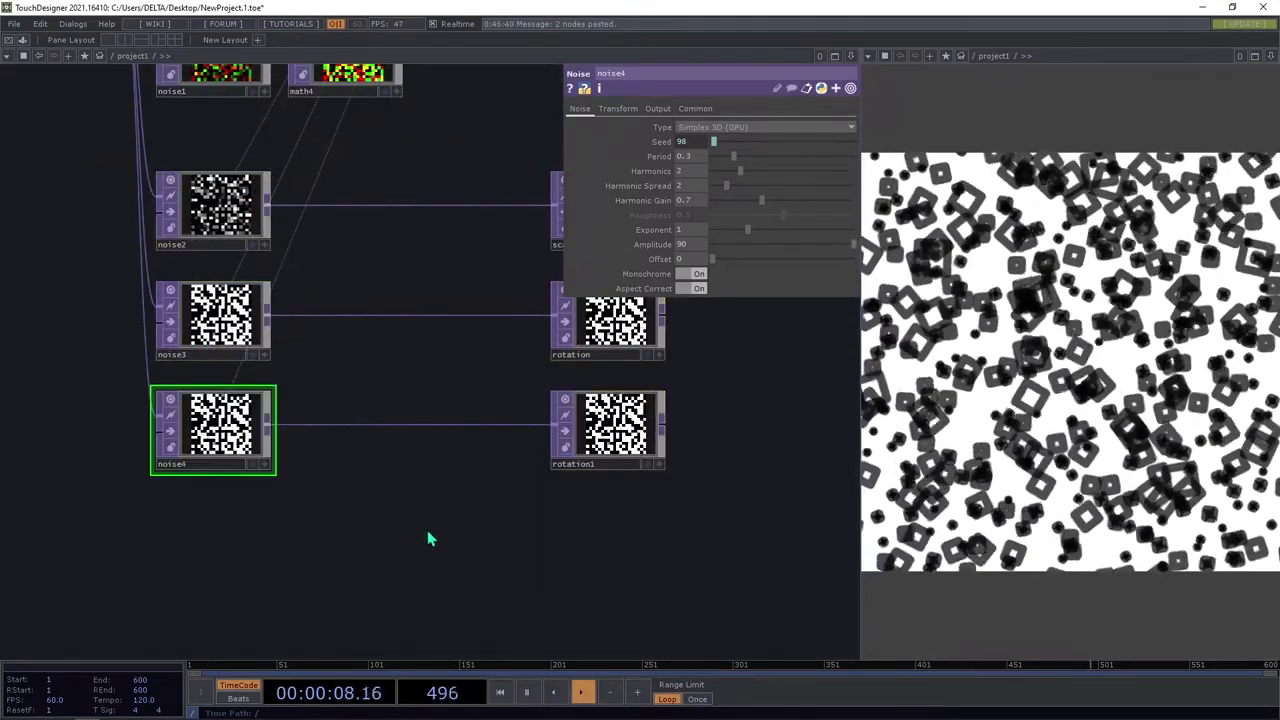
Insert a Lookup TOP on the wire between noise4 and rotation1
drag(337, 421, 398, 404)
click(425, 394)
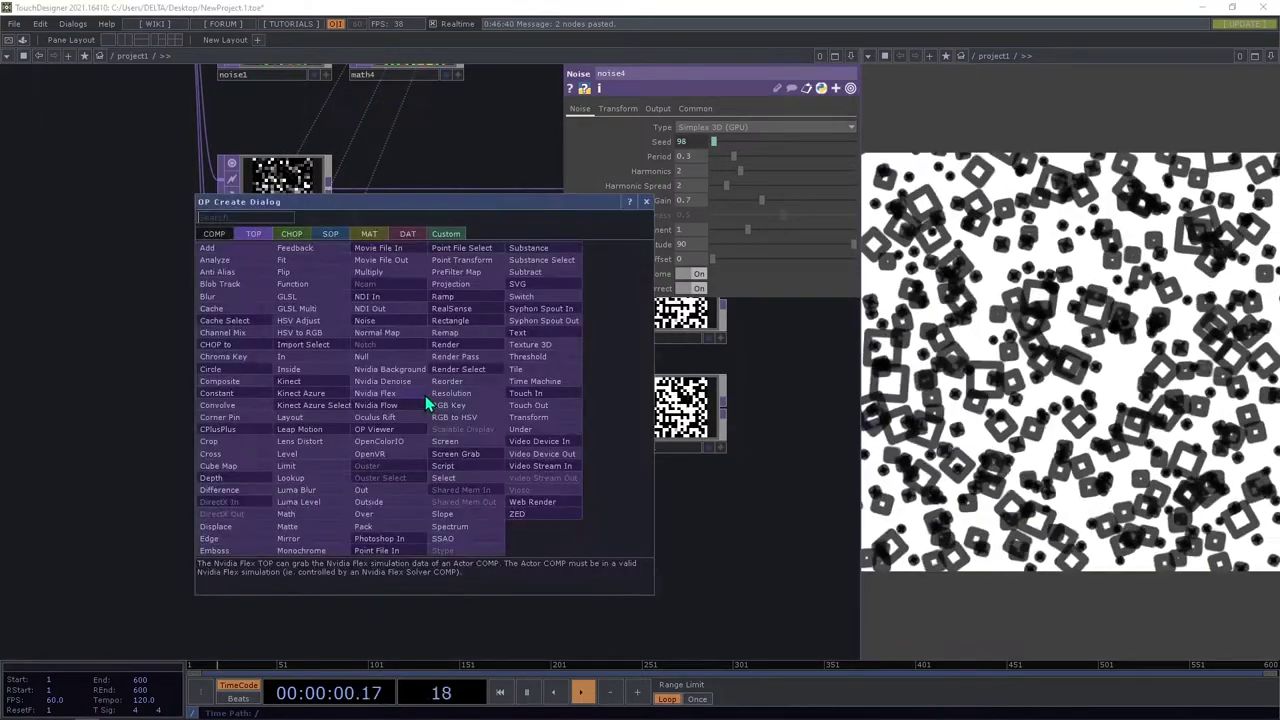
click(323, 478)
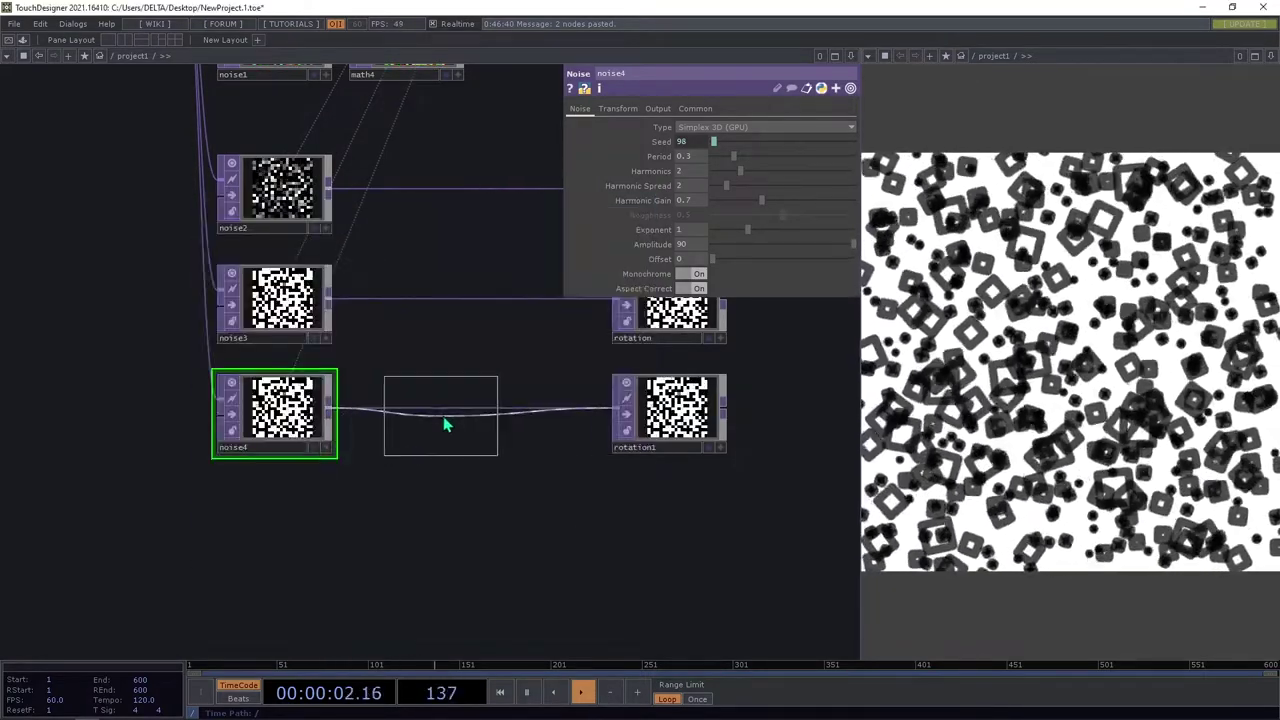
click(443, 415)
click(484, 480)
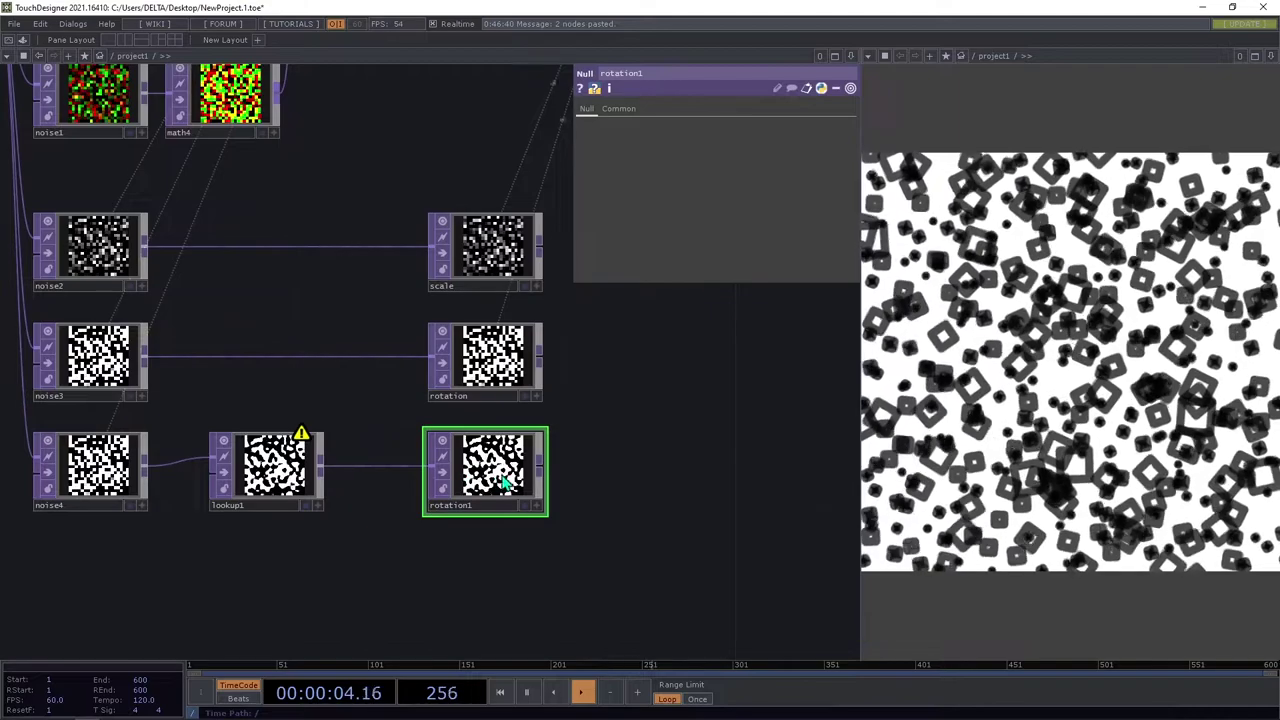
Try 32-bit float (RG) as lookup1's Pixel Format, and settle on 32-bit float (RGB)
click(251, 491)
click(632, 108)
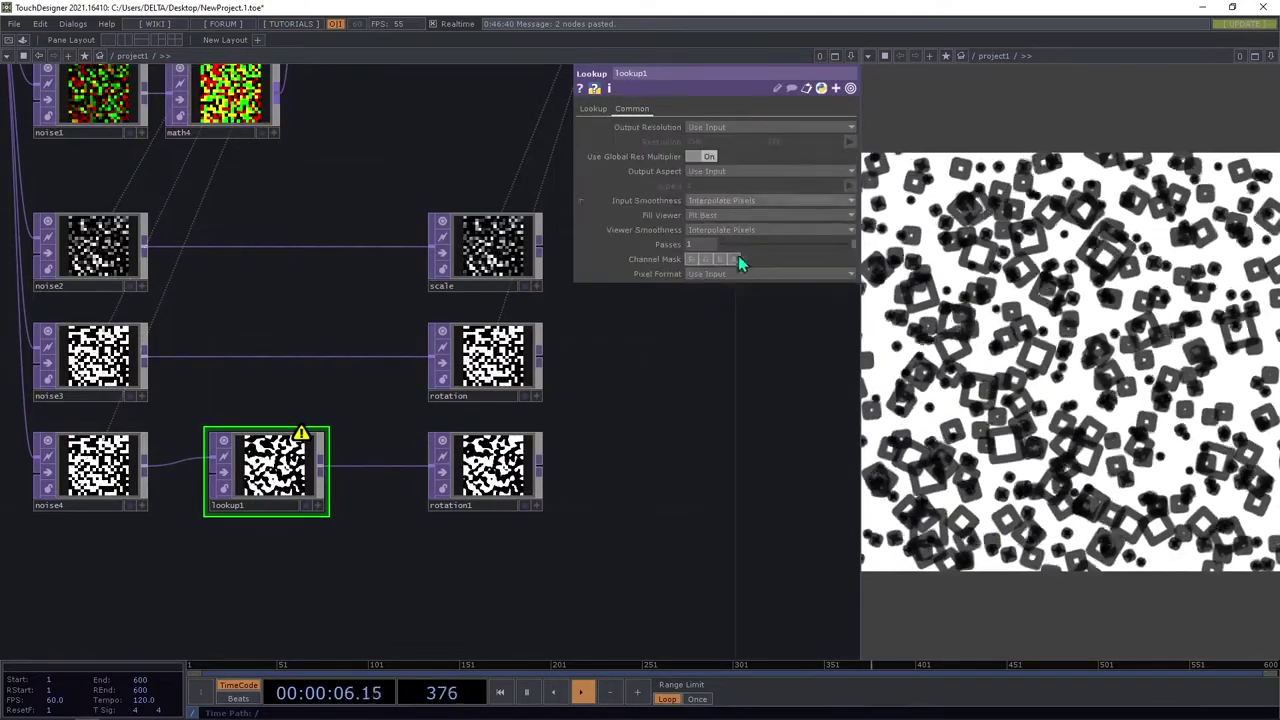
click(750, 274)
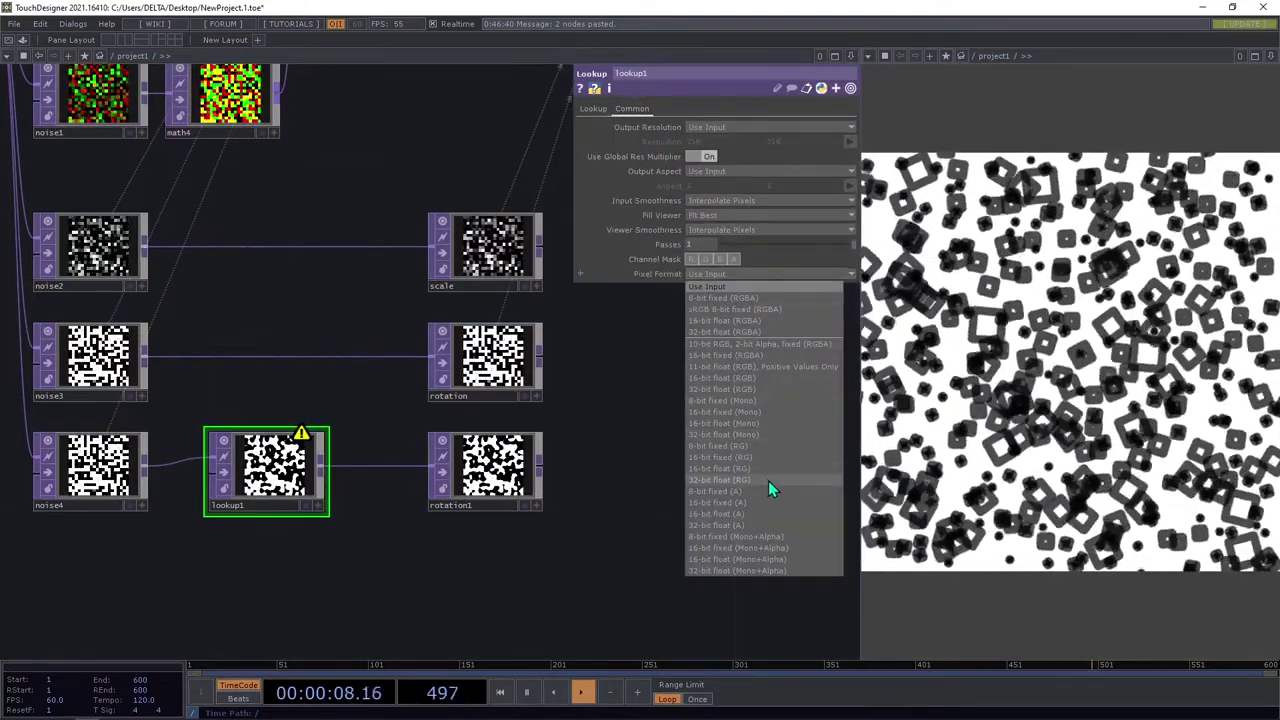
click(768, 480)
click(745, 274)
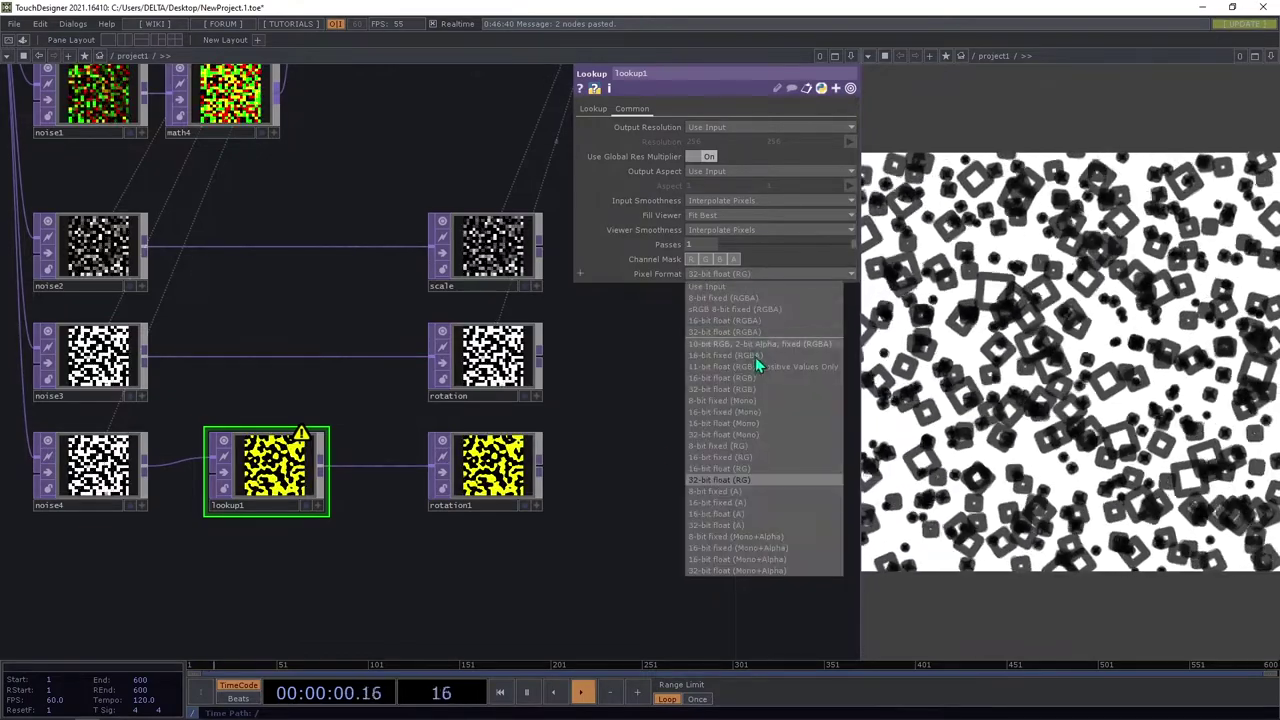
click(755, 390)
Rename the copied null rotation1 as color
middle_drag(562, 480, 425, 468)
click(311, 510)
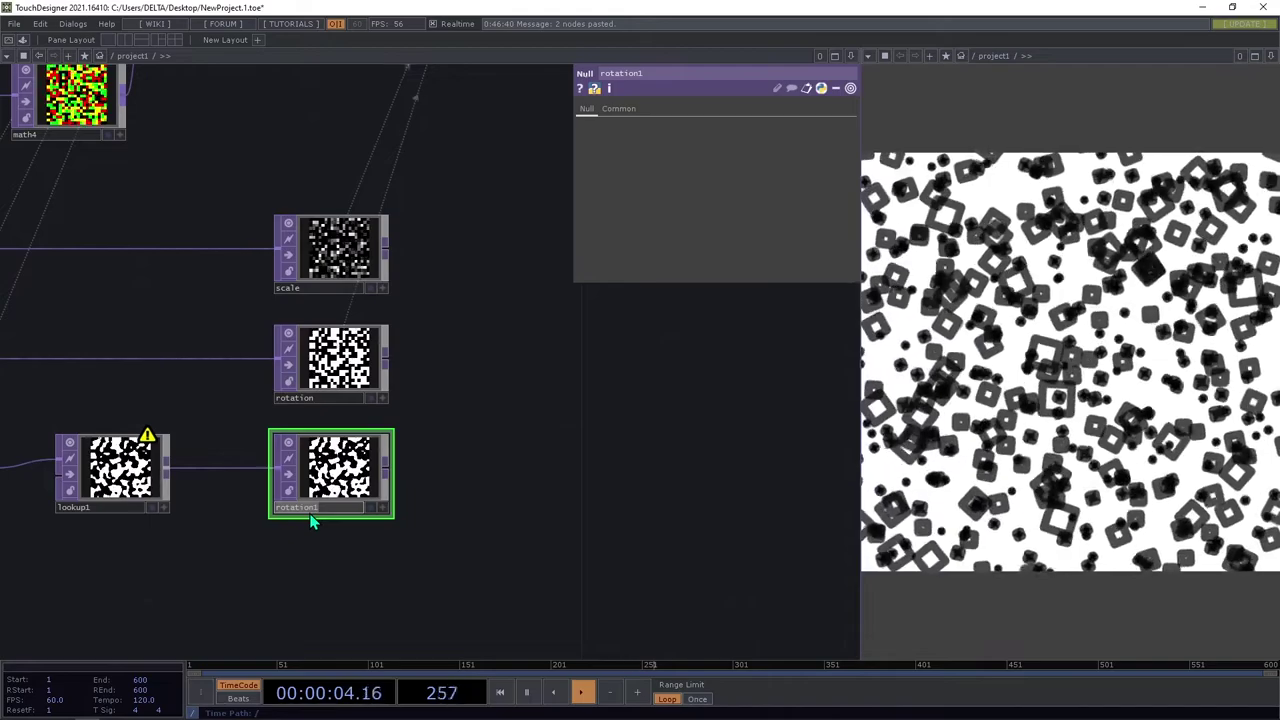
scroll(311, 520, down, 5)
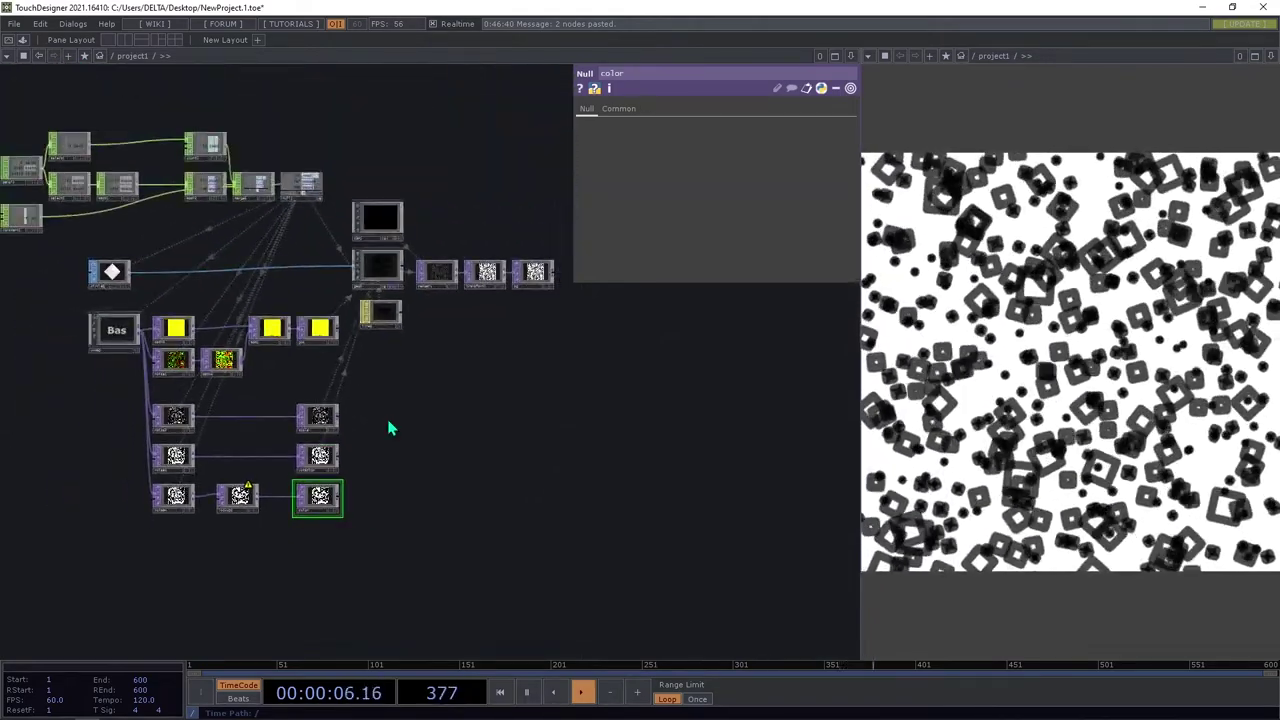
Assign the color TOP as geo1's instance Color OP, with its r, g and b channels driving R, G and B
click(368, 276)
drag(414, 535, 425, 437)
click(675, 110)
scroll(420, 351, up, 3)
drag(327, 330, 756, 517)
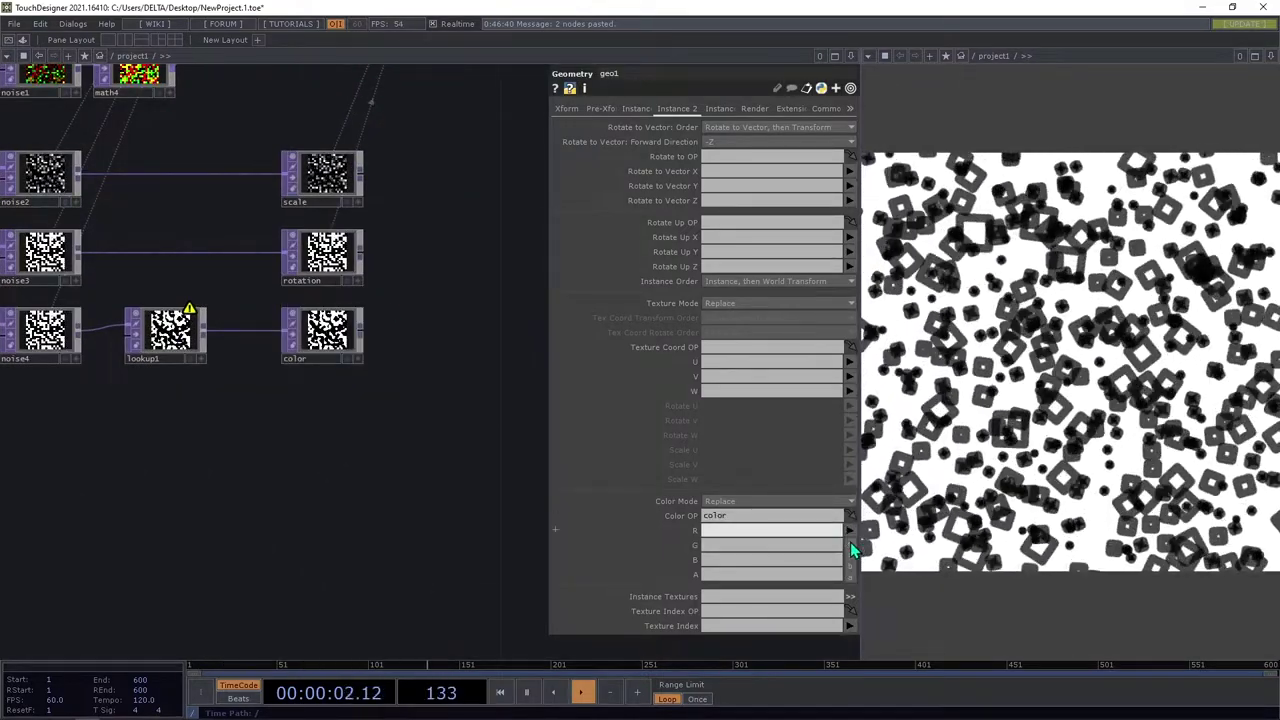
text(r)
key(Tab)
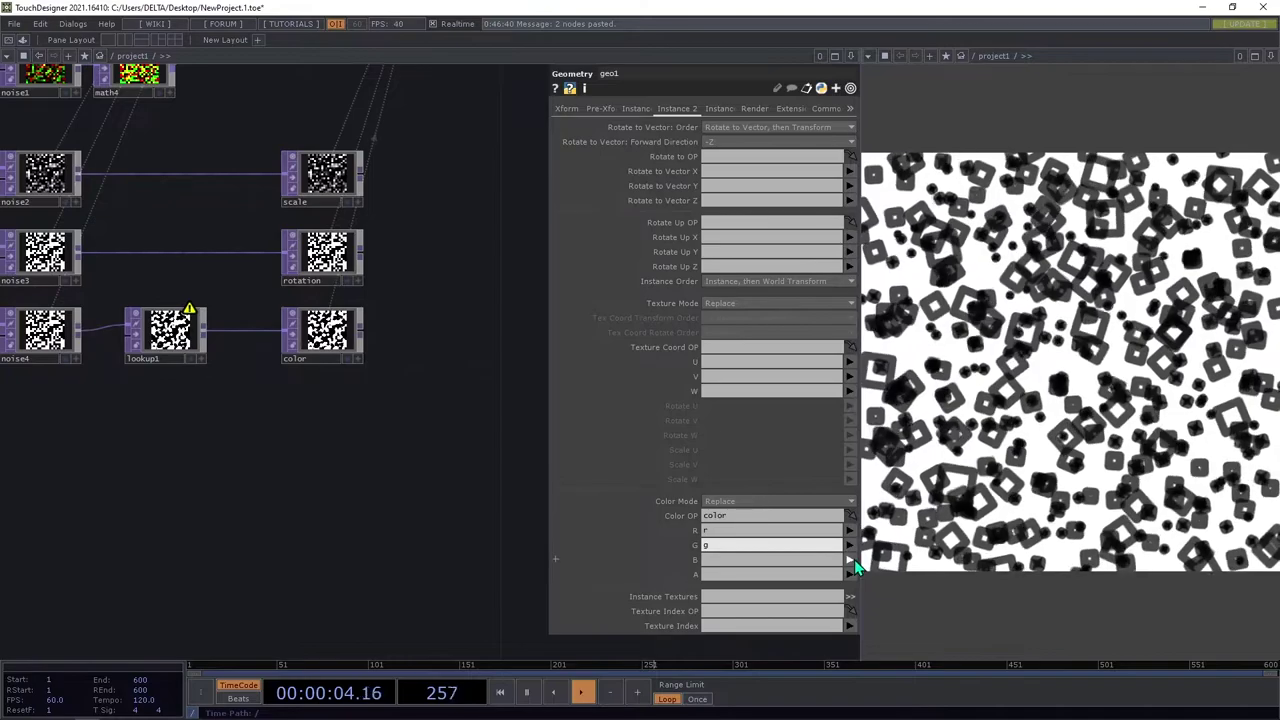
text(b)
Add a Ramp TOP below noise4 and connect it to the second input of lookup1
drag(378, 503, 647, 540)
drag(433, 422, 259, 464)
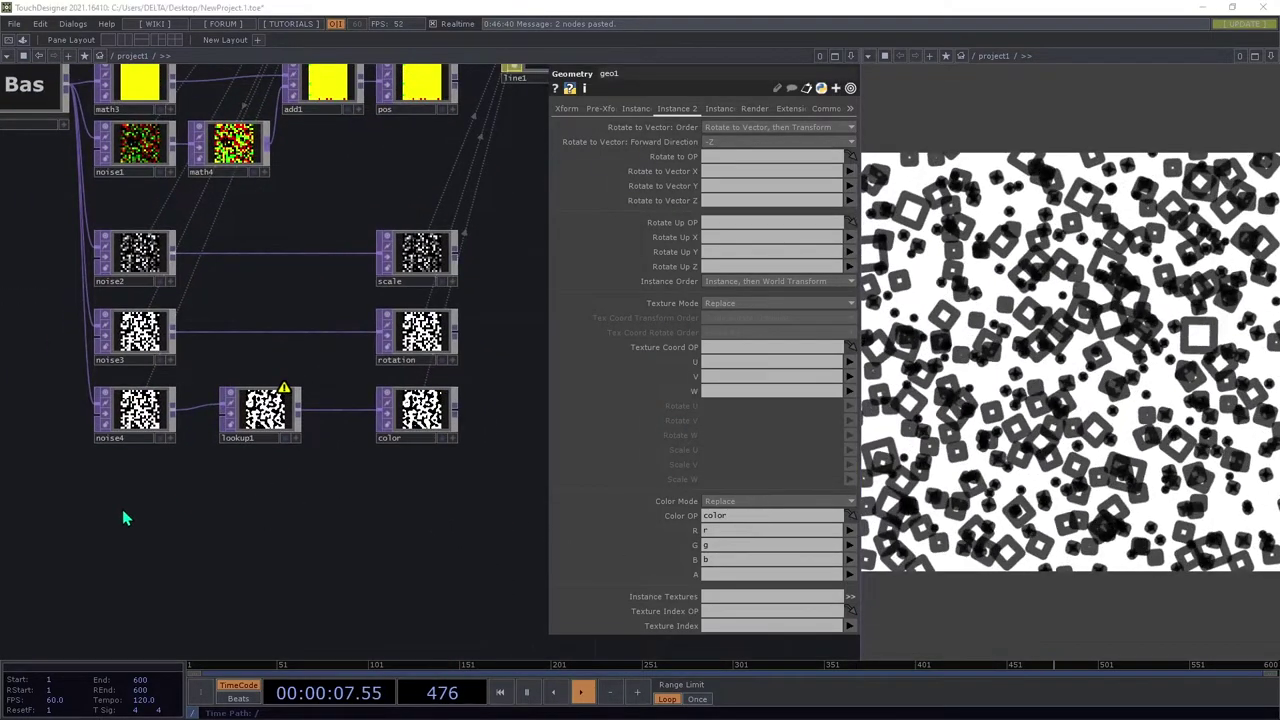
key(Tab)
text(ra)
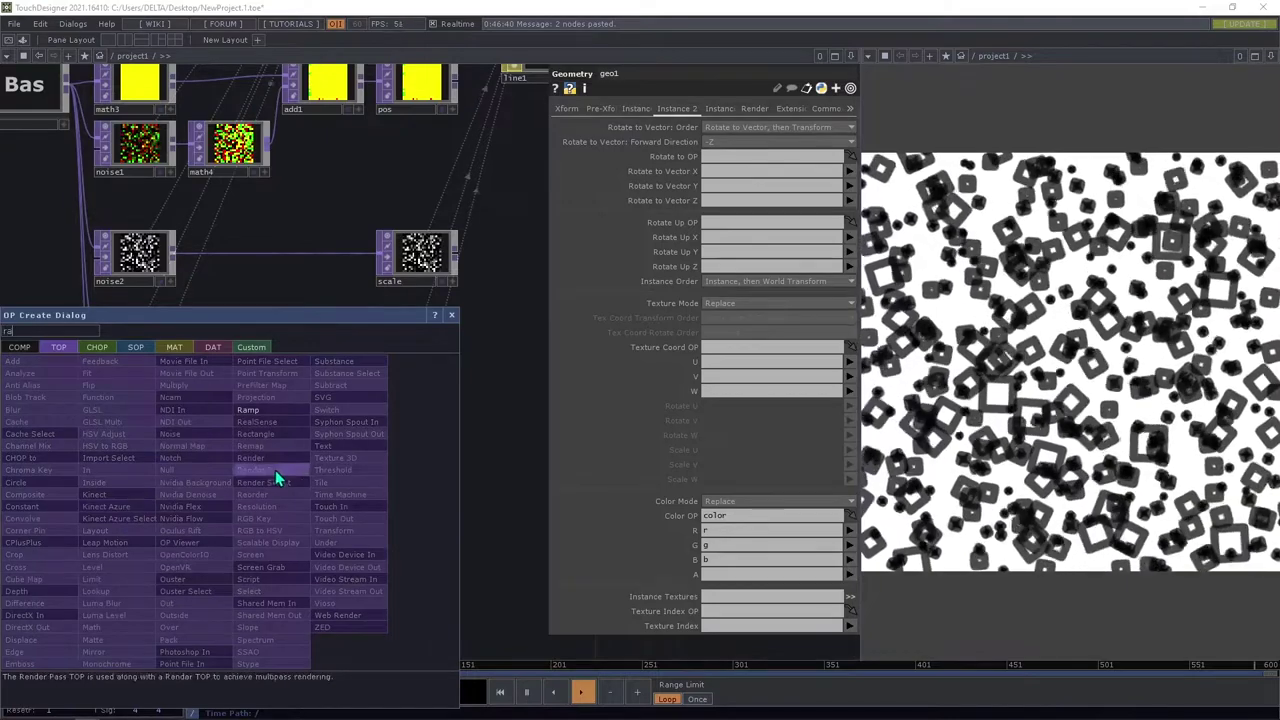
click(265, 411)
click(153, 485)
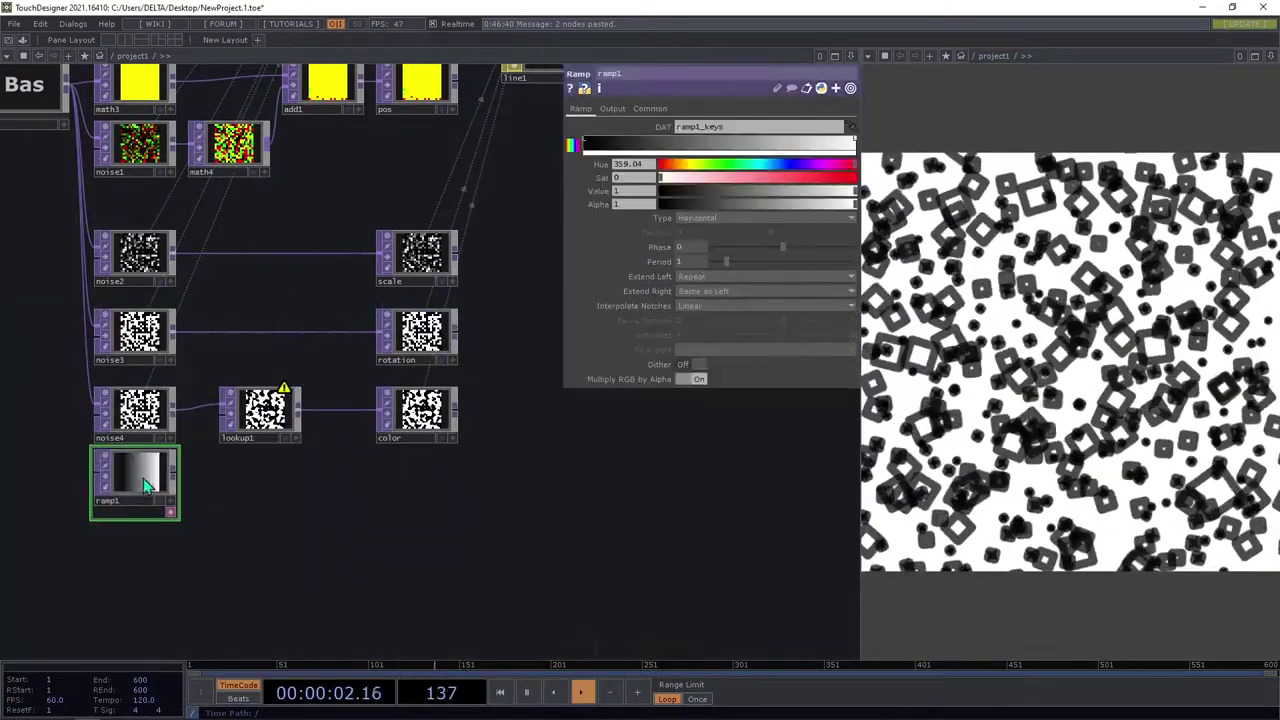
scroll(300, 429, up, 3)
Set both Input Smoothness and Viewer Smoothness of lookup1 to Nearest Pixel
click(423, 290)
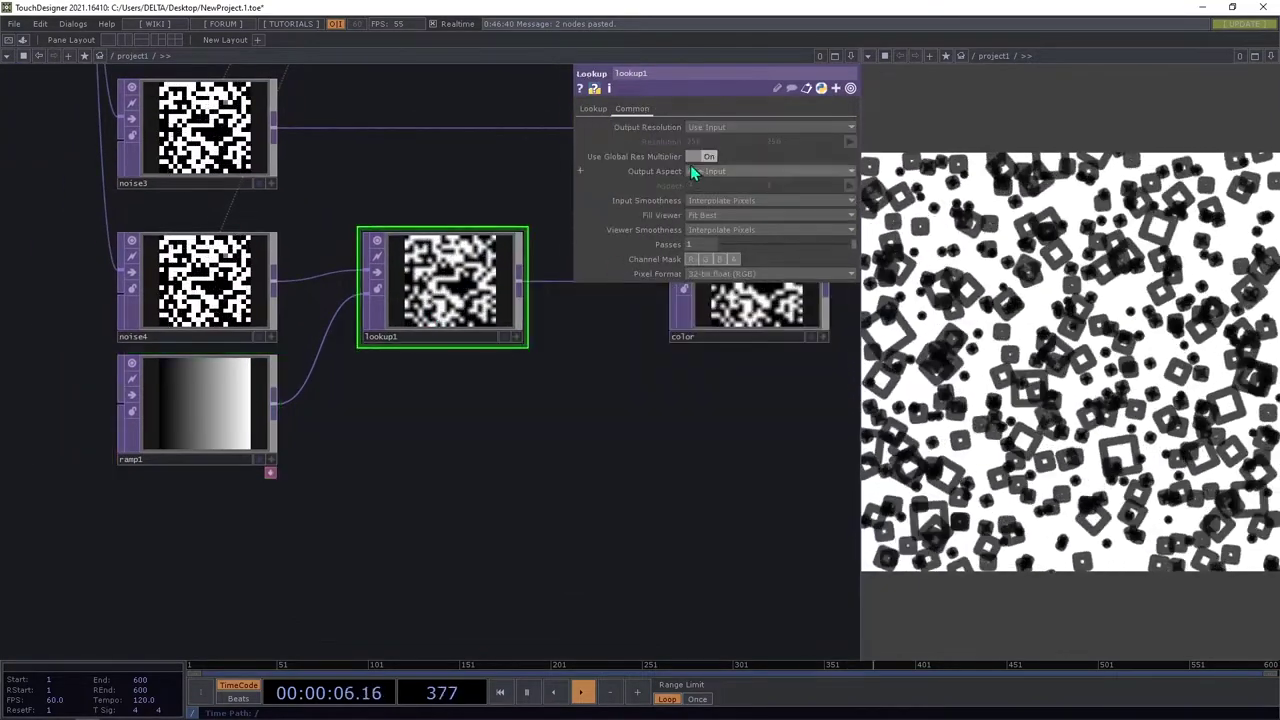
click(765, 274)
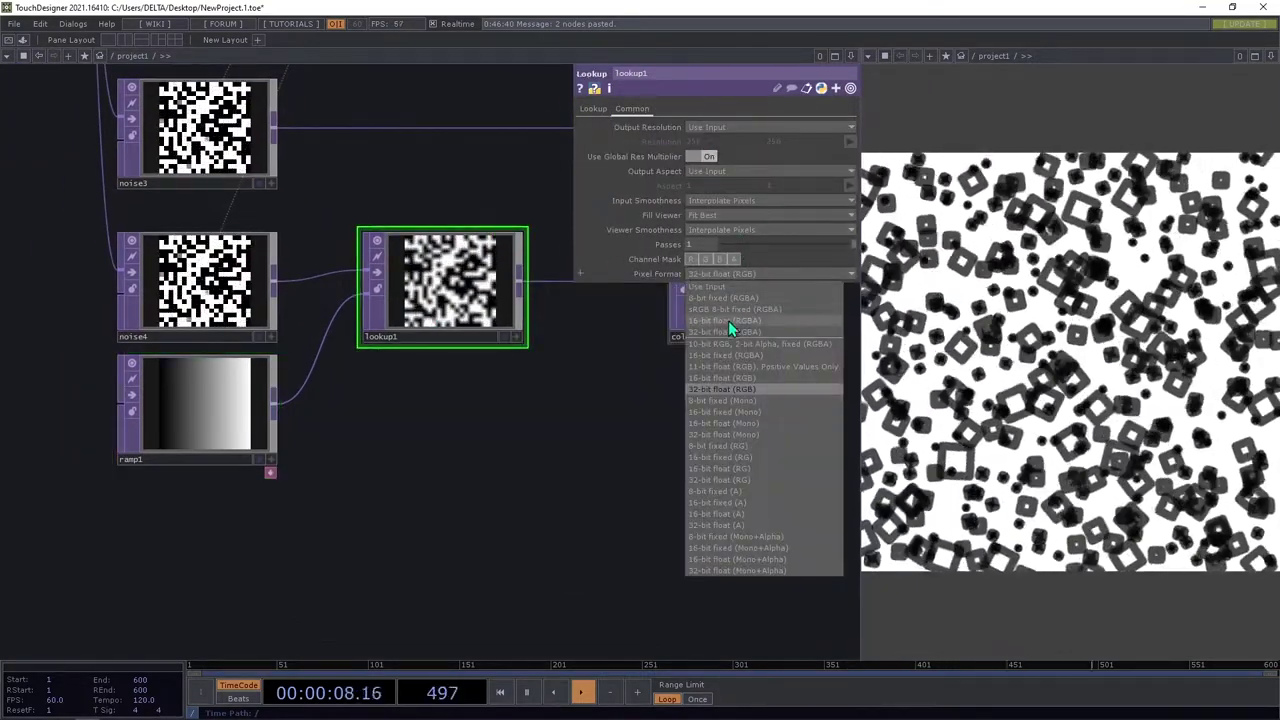
click(738, 203)
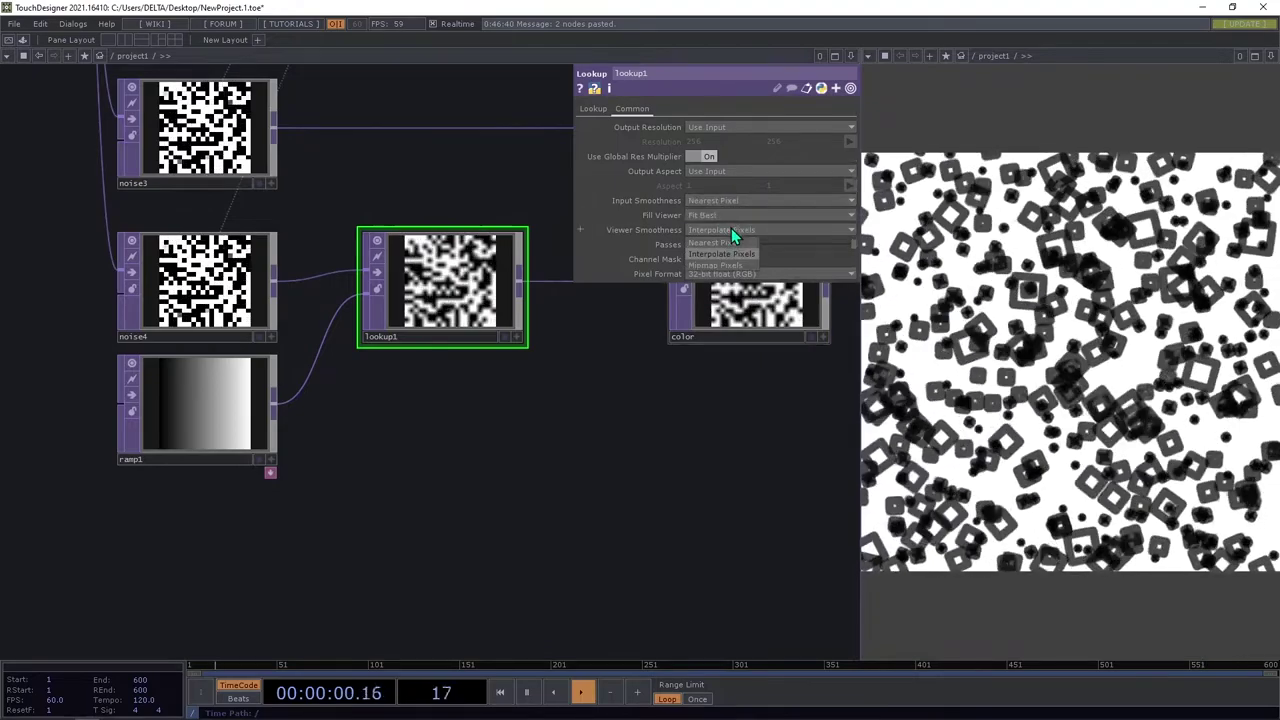
click(732, 242)
Color ramp1 as a gradient from bright, fully saturated cyan at hue 188 to saturated red at hue 356
click(276, 405)
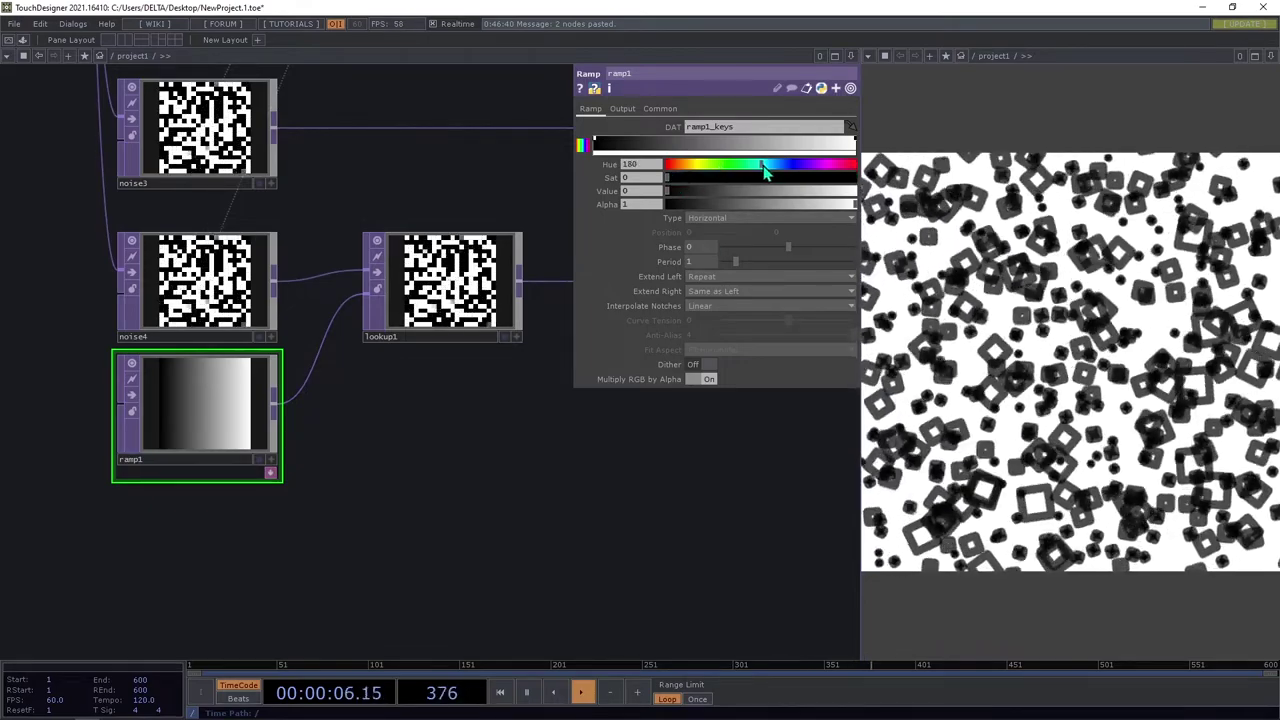
drag(748, 191, 884, 190)
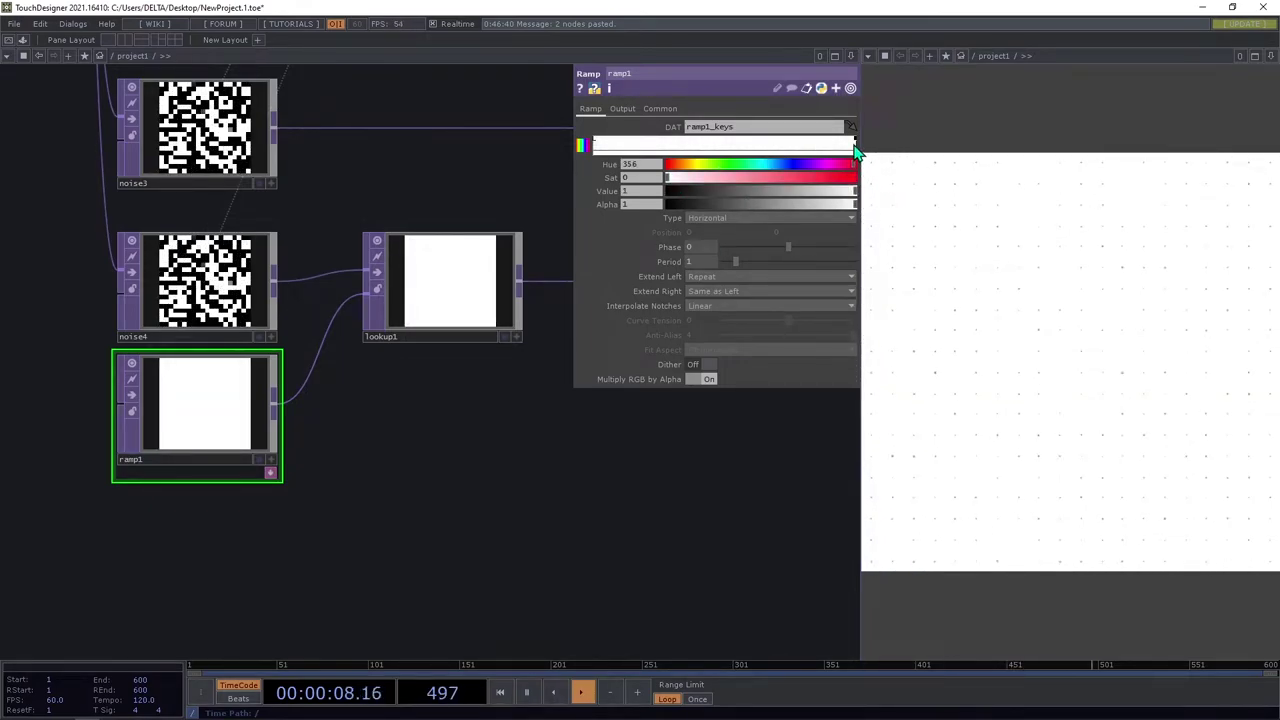
click(853, 178)
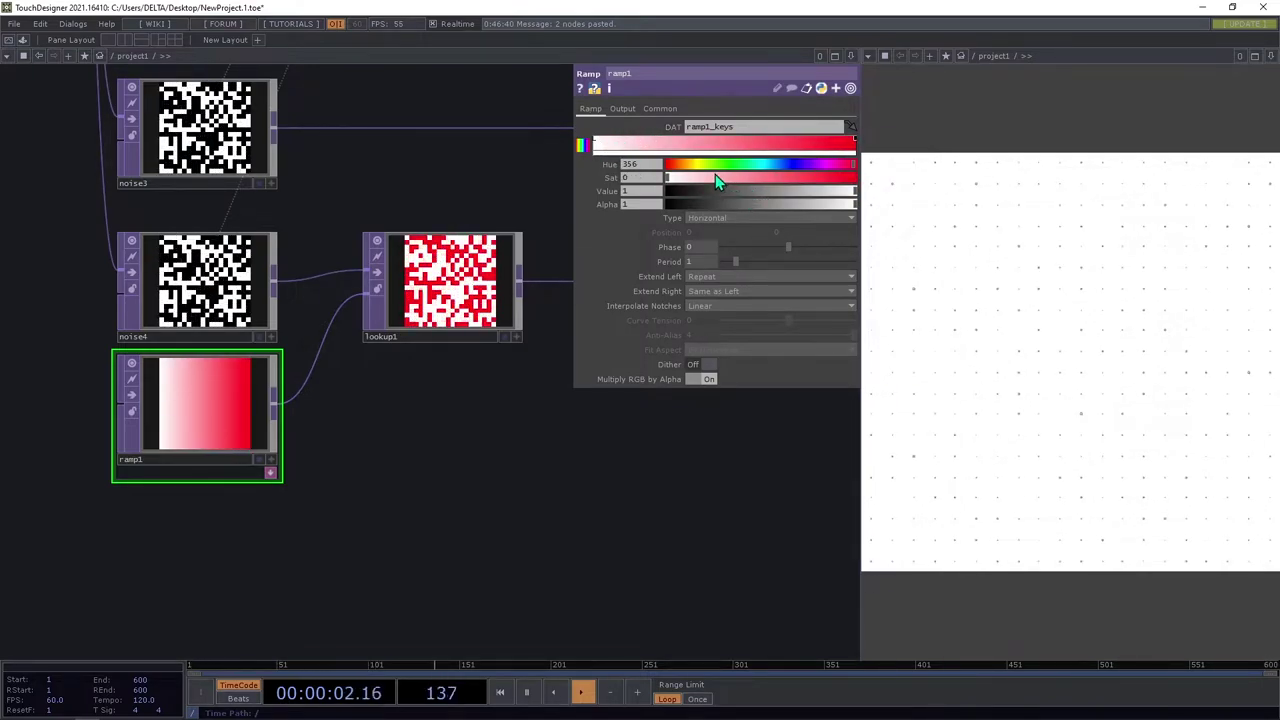
drag(716, 180, 868, 188)
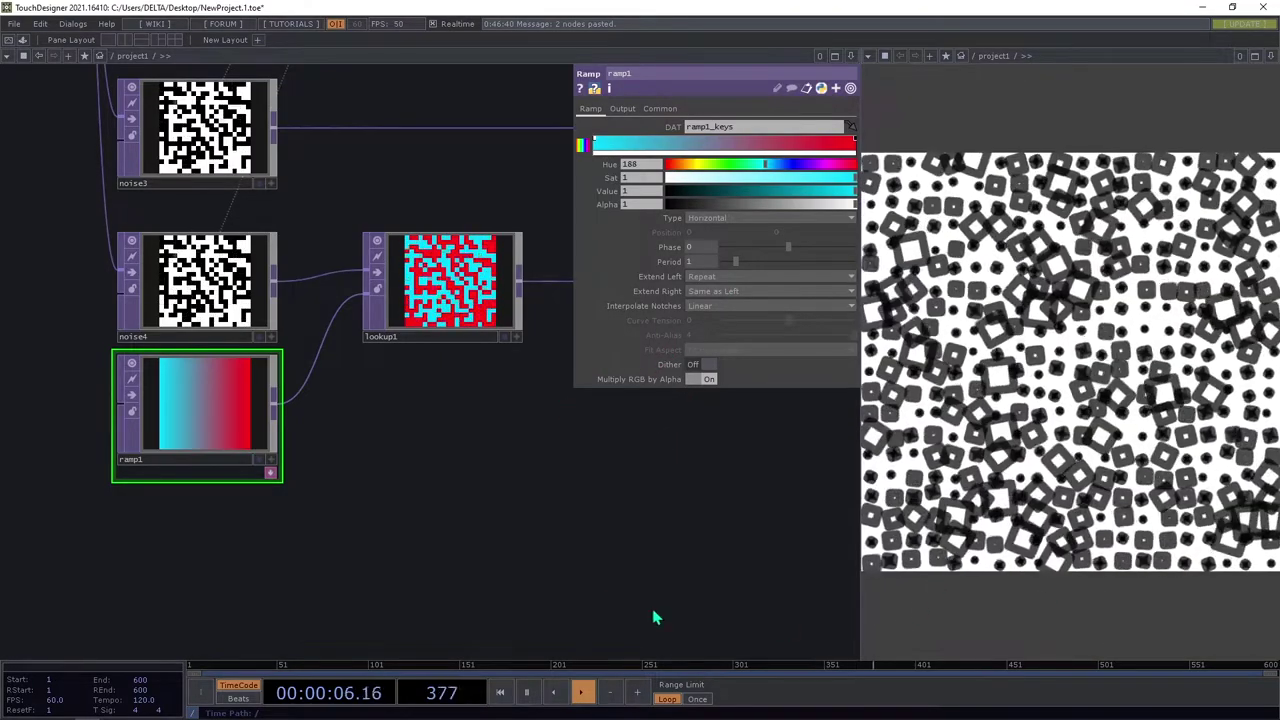
Set the Line Near Color of the line1 material to white so the instance colors apply
drag(621, 480, 275, 504)
scroll(270, 534, down, 5)
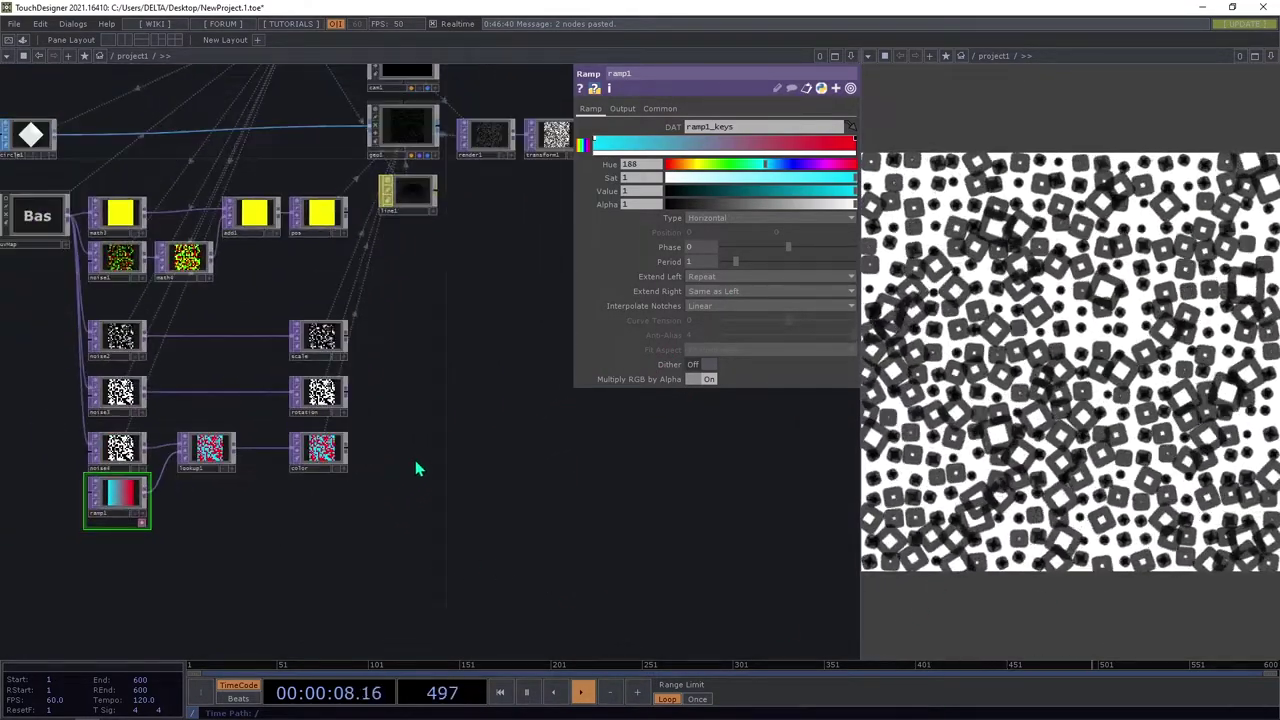
drag(417, 473, 388, 537)
scroll(369, 265, up, 3)
click(370, 262)
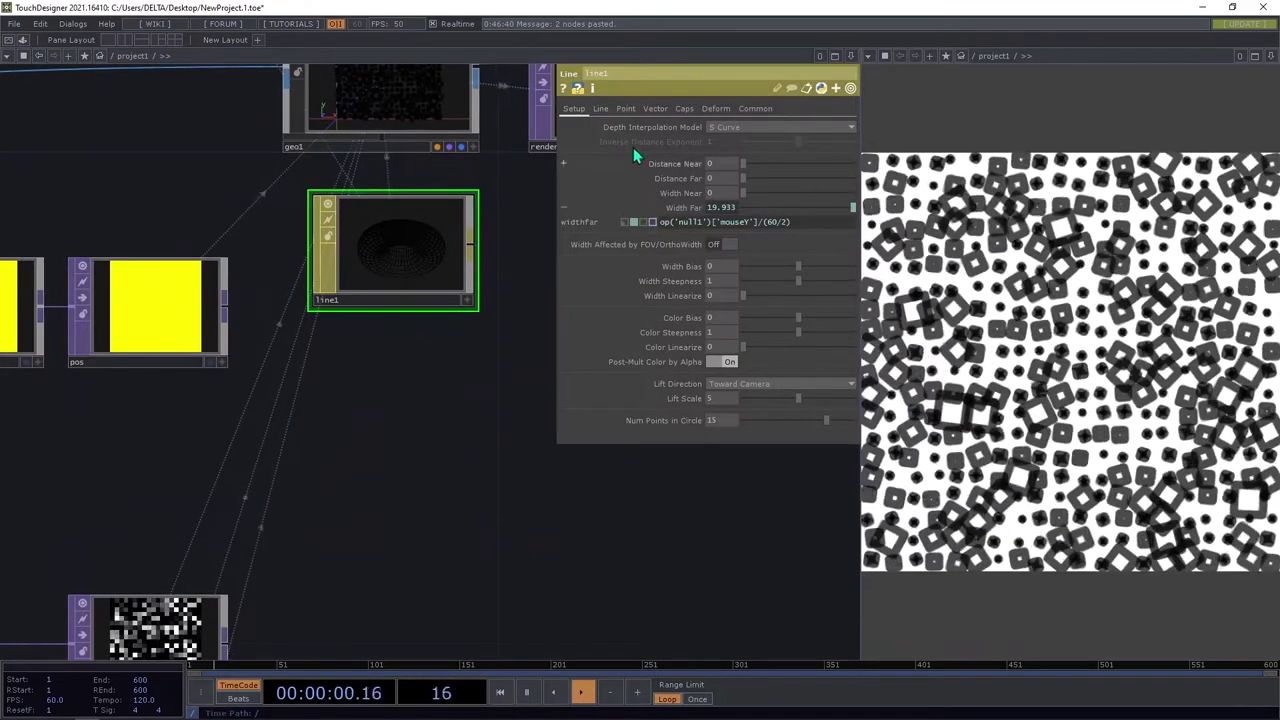
click(602, 110)
click(722, 222)
click(809, 194)
click(810, 136)
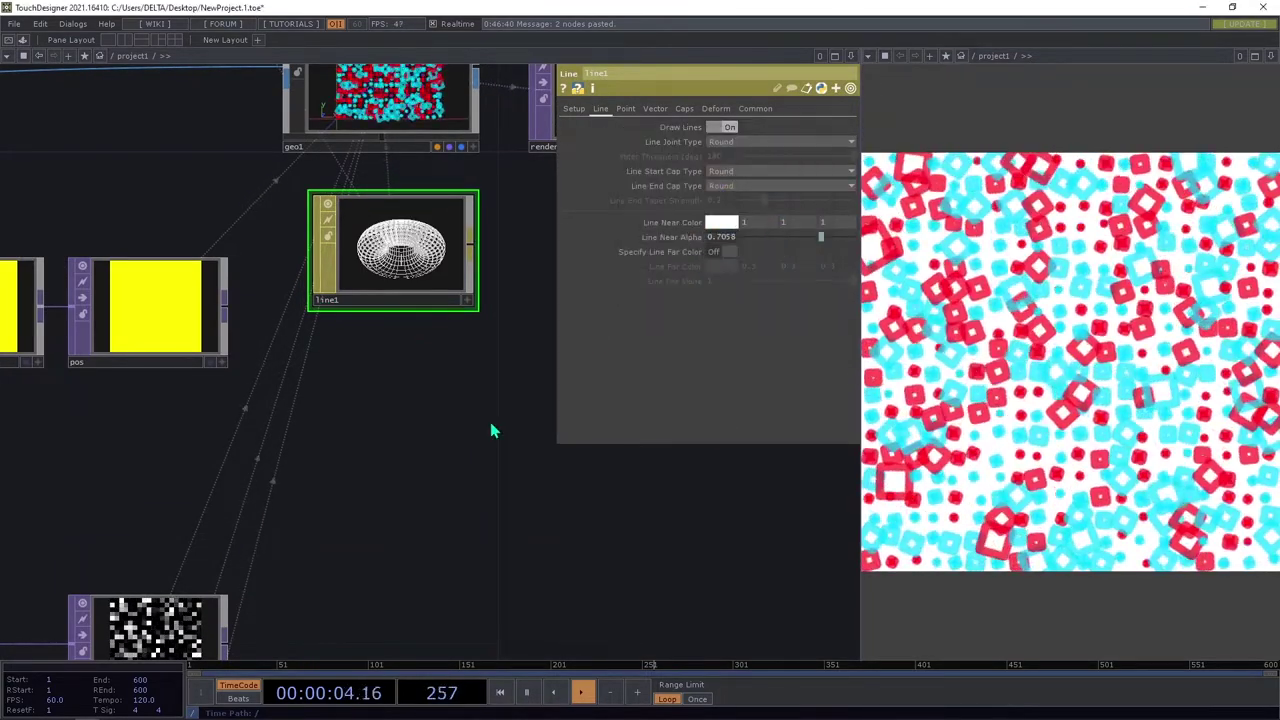
Set circle1's Divisions to 5 to turn the instanced squares into pentagons
drag(486, 437, 486, 216)
scroll(486, 216, down, 4)
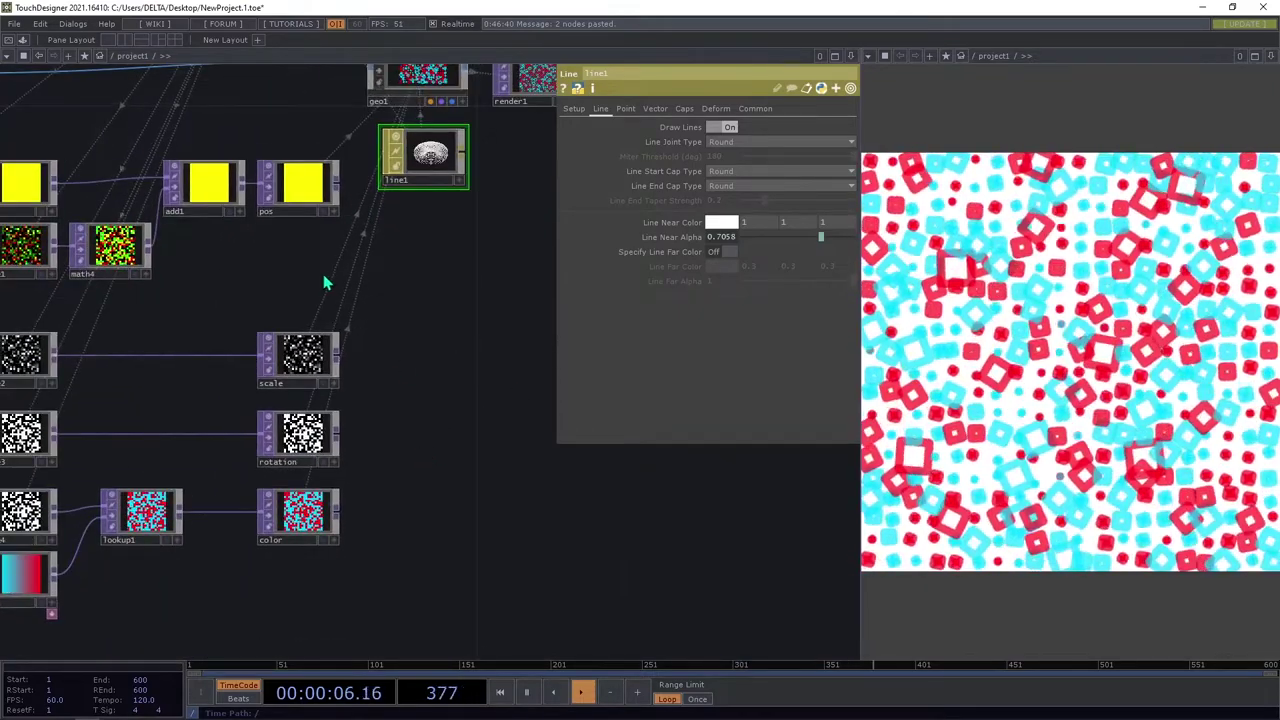
drag(322, 281, 479, 383)
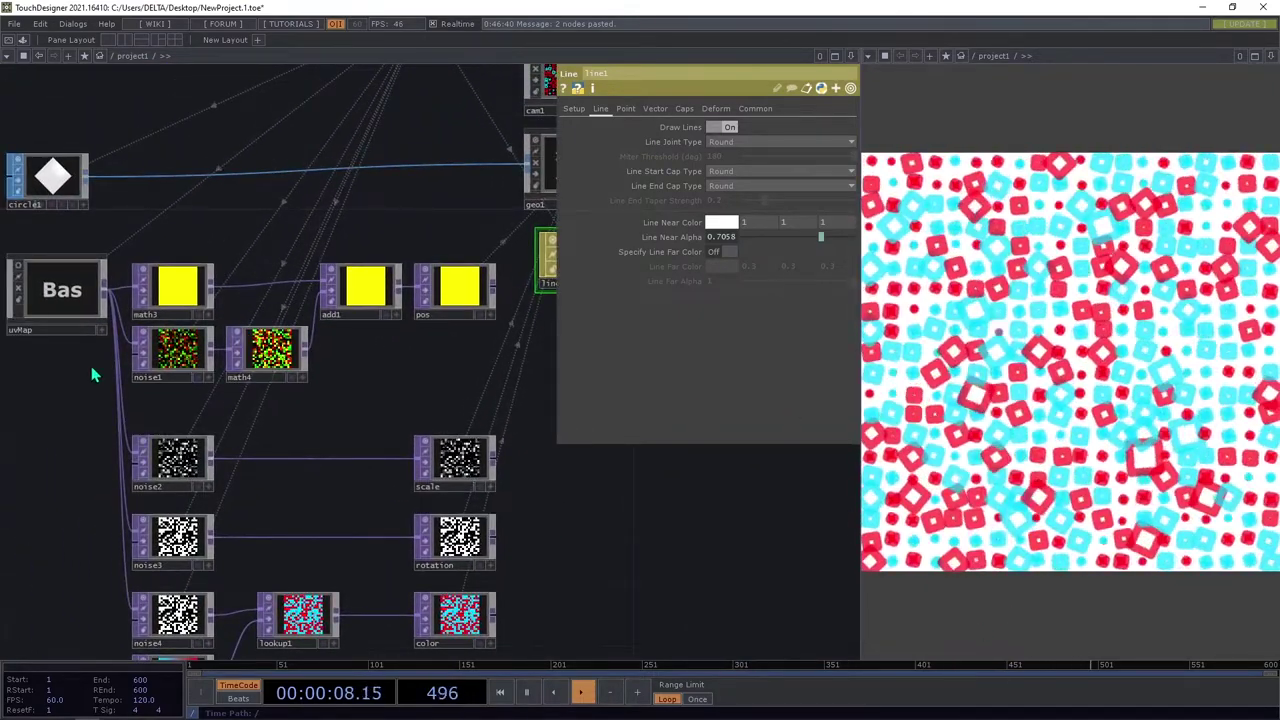
drag(194, 219, 275, 277)
click(160, 225)
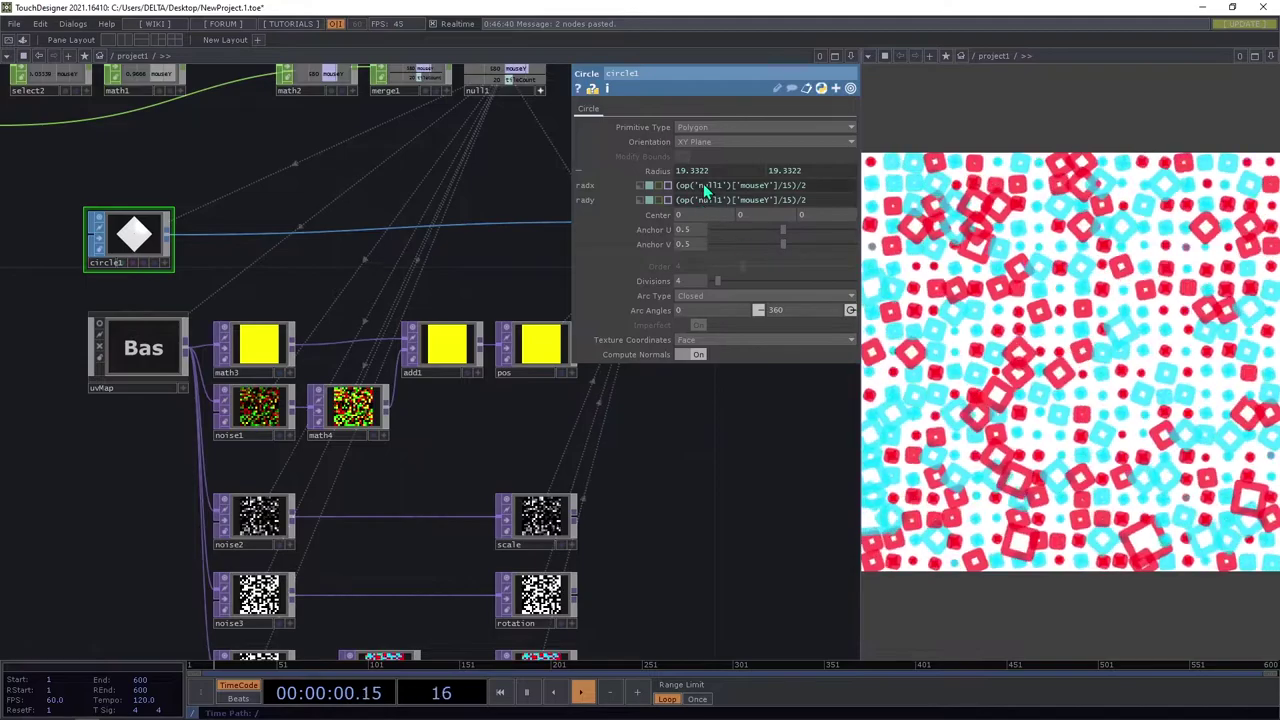
mouse_move(717, 293)
mouse_down()
mouse_move(755, 287)
mouse_move(721, 287)
mouse_up()
drag(764, 430, 722, 232)
Recolor ramp1 with a green start and two added stops, one orange and one yellow with hue 58
drag(638, 568, 658, 466)
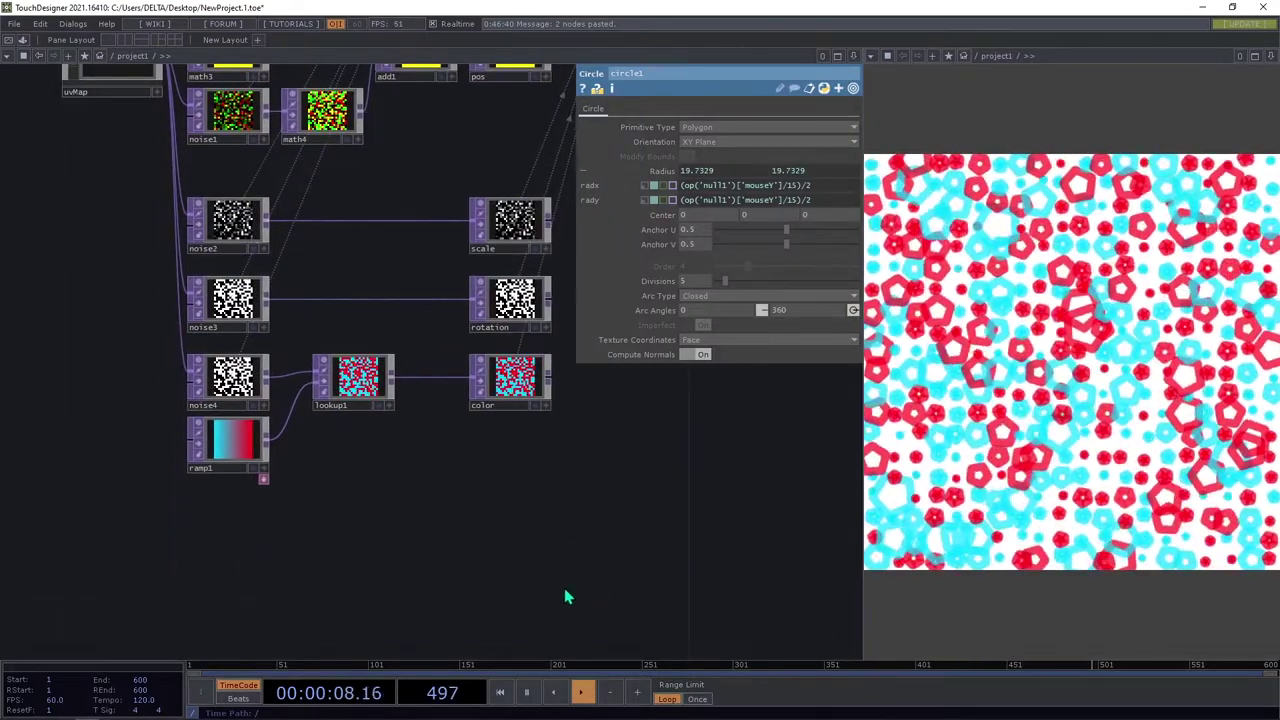
drag(535, 492, 491, 492)
scroll(258, 402, up, 3)
click(180, 450)
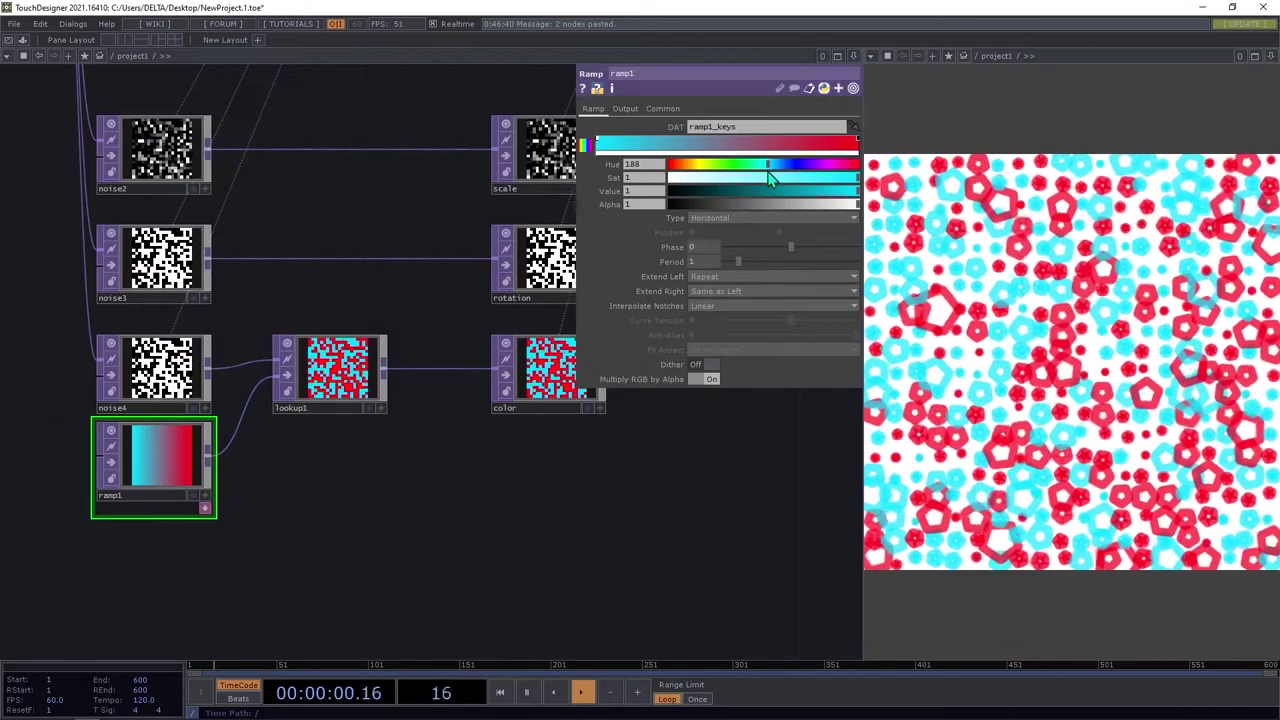
drag(769, 173, 688, 175)
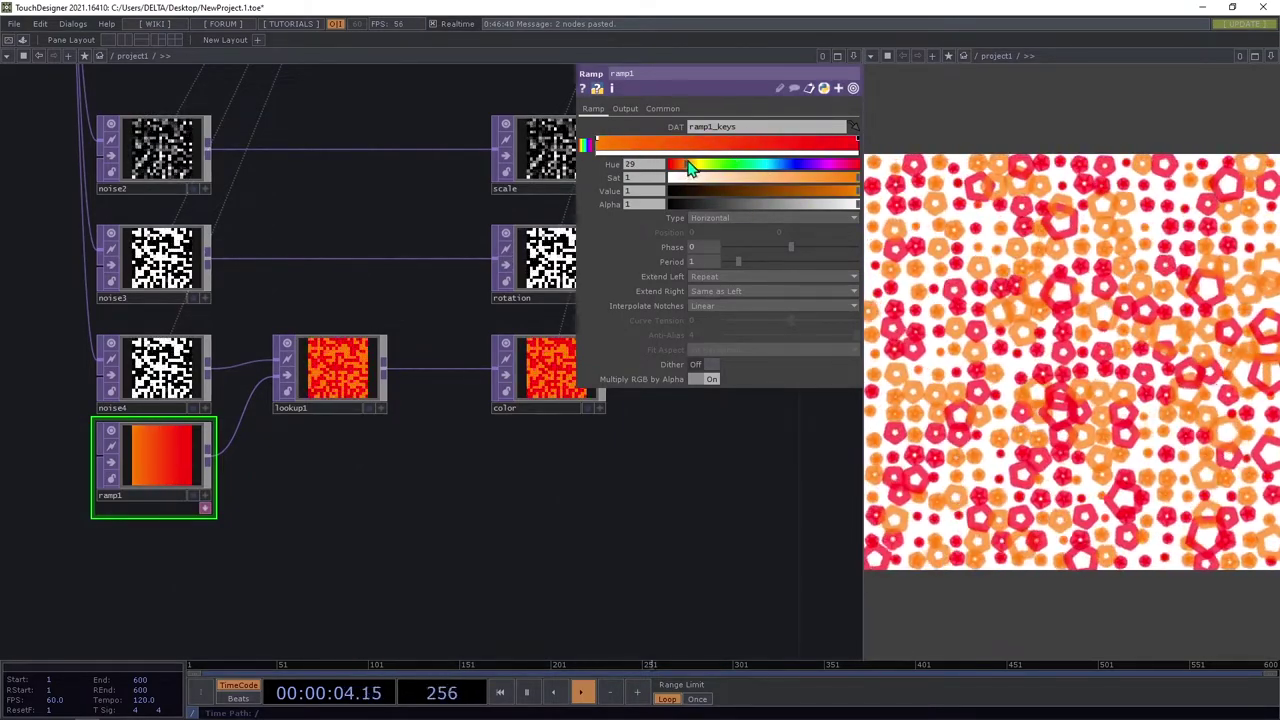
drag(688, 172, 792, 147)
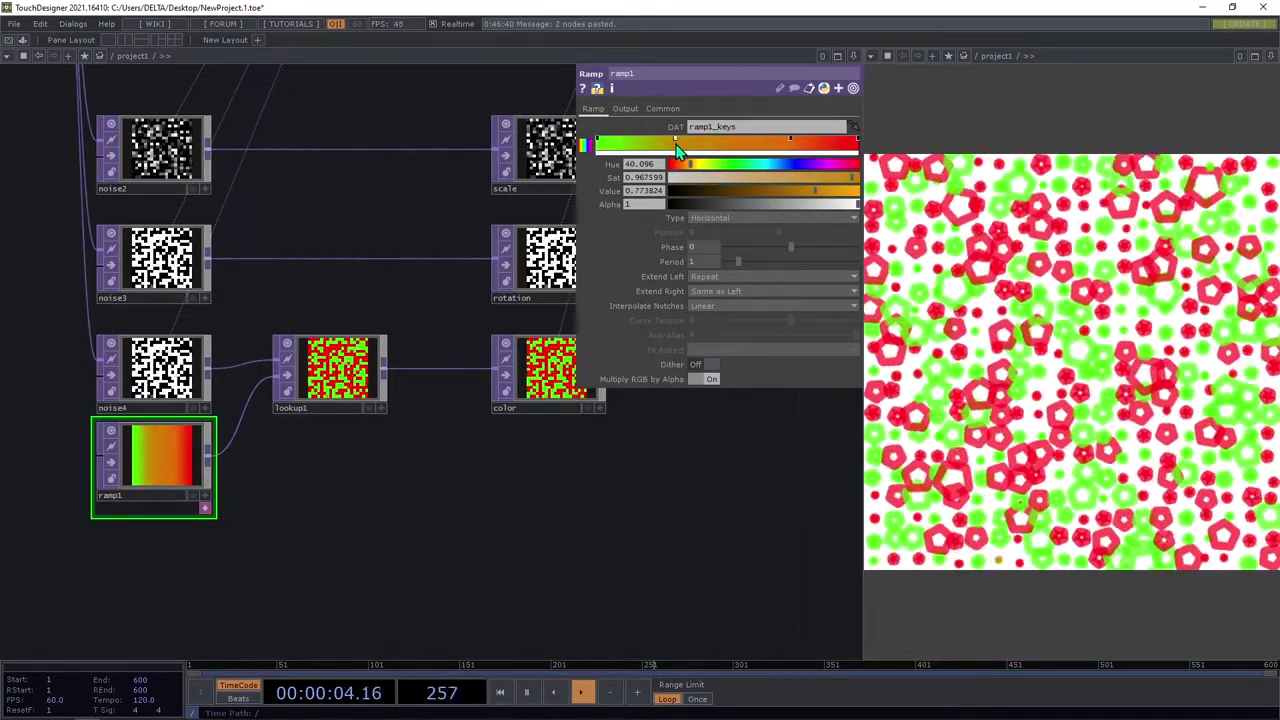
drag(698, 174, 706, 174)
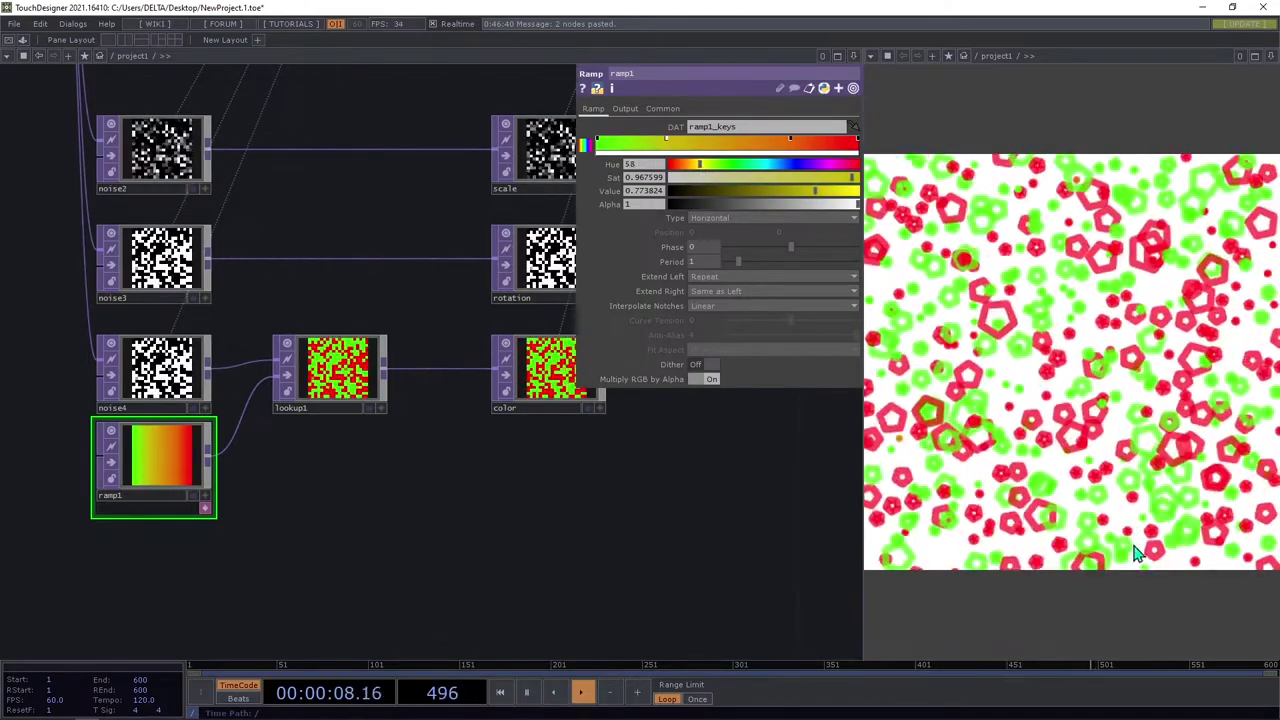
Try Interpolate Pixels for lookup1's Input Smoothness and Viewer Smoothness
click(333, 396)
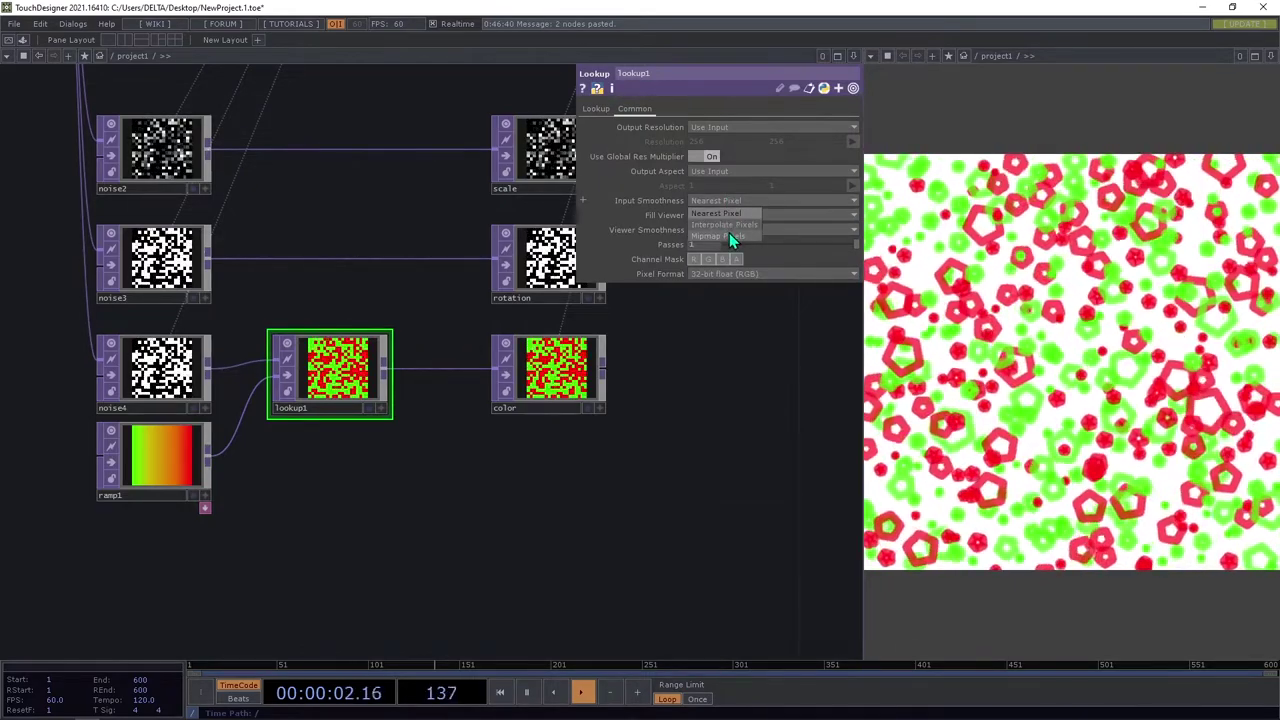
click(729, 228)
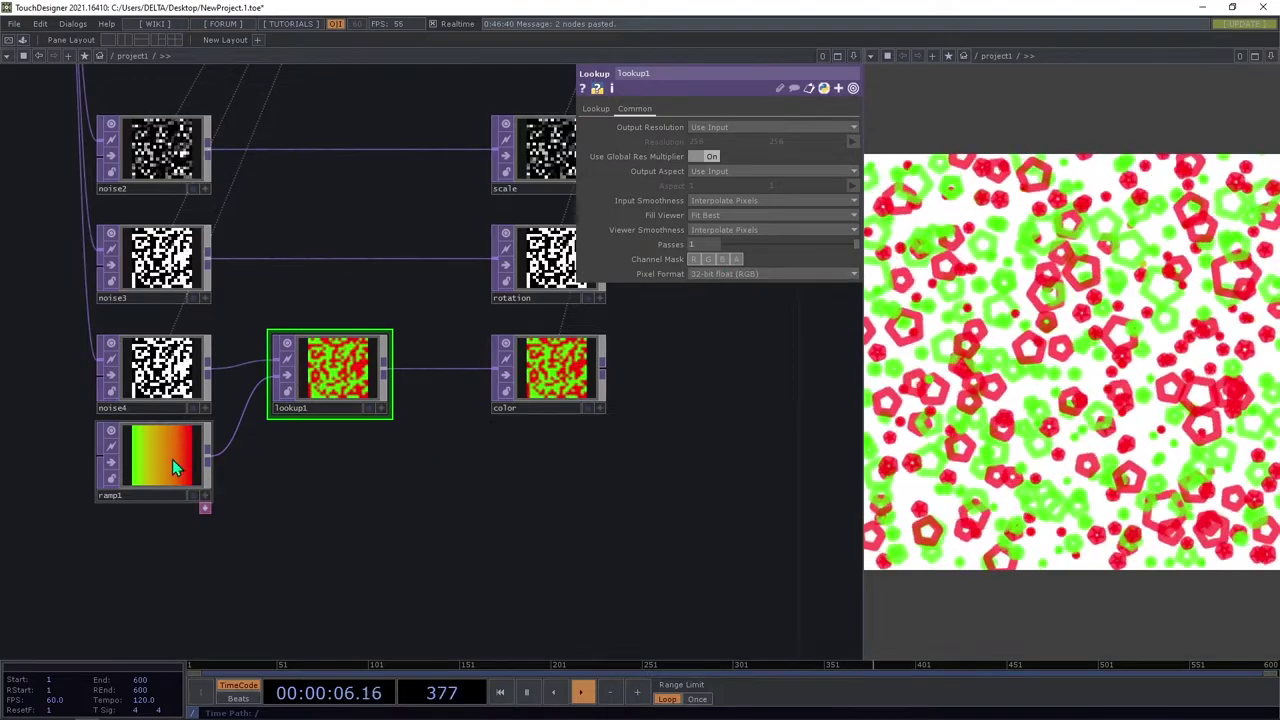
Set noise4's Amplitude to 1
scroll(172, 459, up, 3)
click(313, 403)
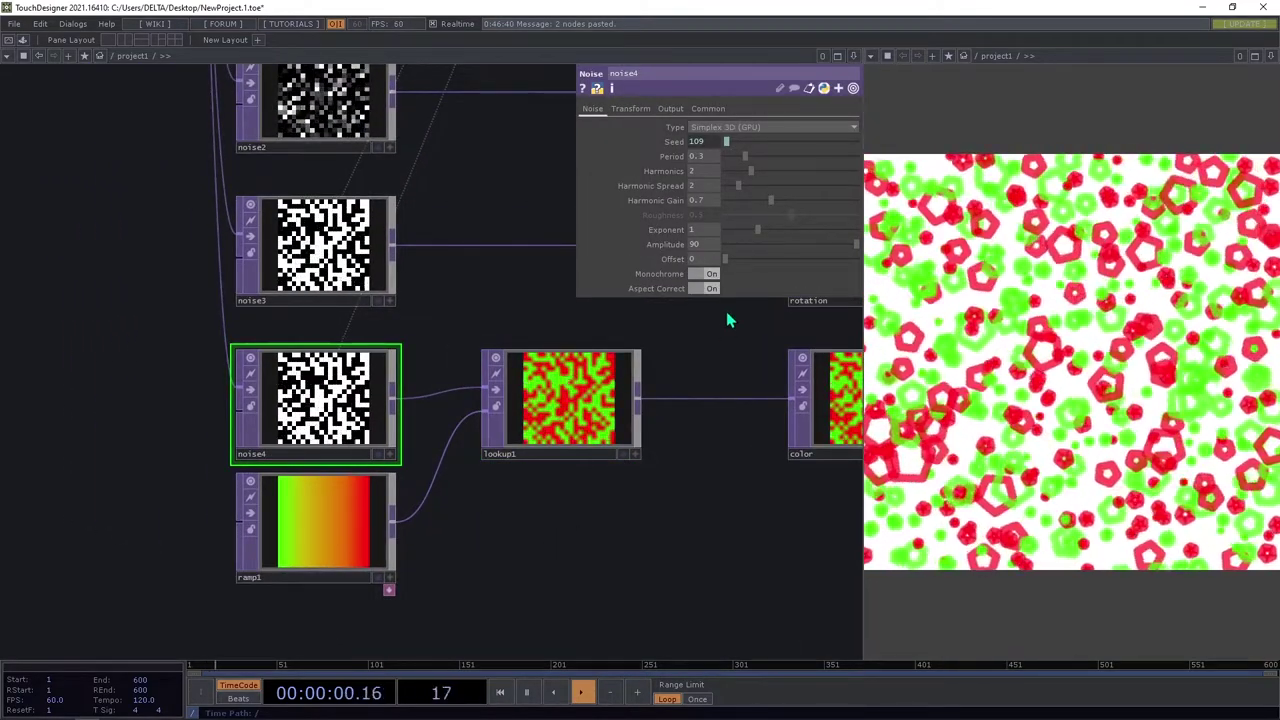
drag(711, 245, 676, 249)
text(1)
key(Return)
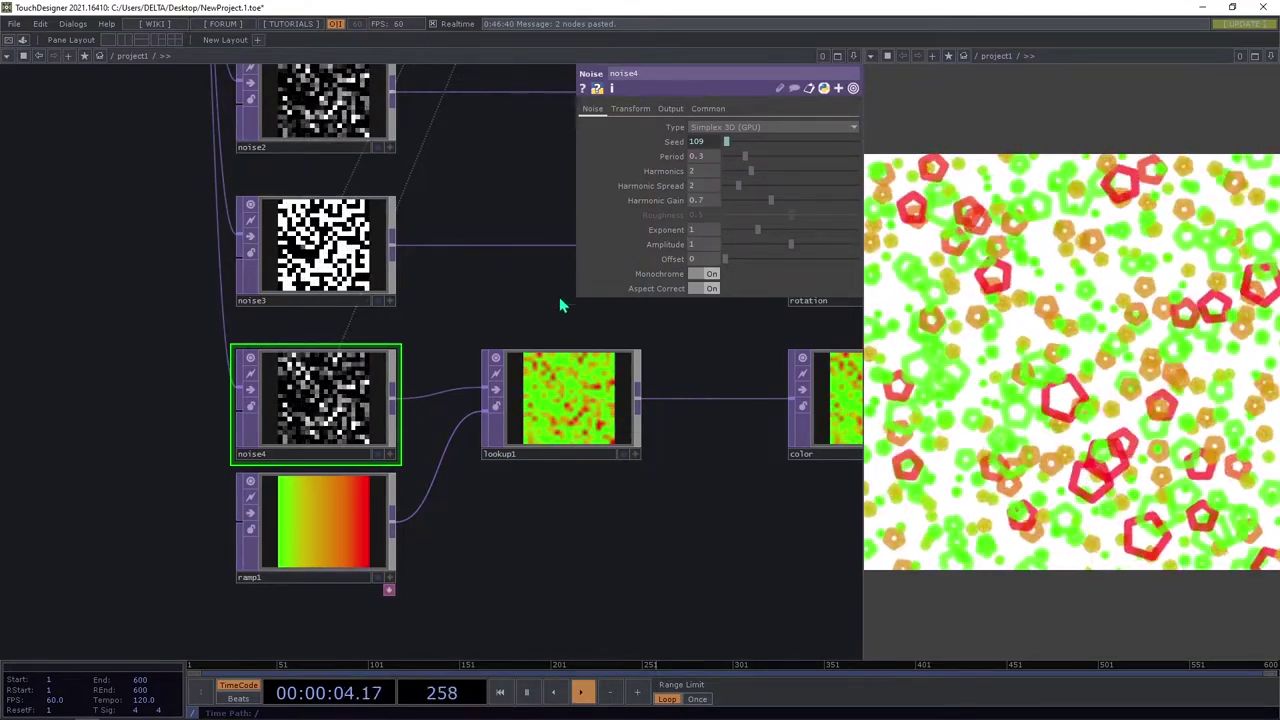
Set both Amplitude and Offset of noise4 to 0.5 to spread the instance colors across the ramp
scroll(414, 423, down, 5)
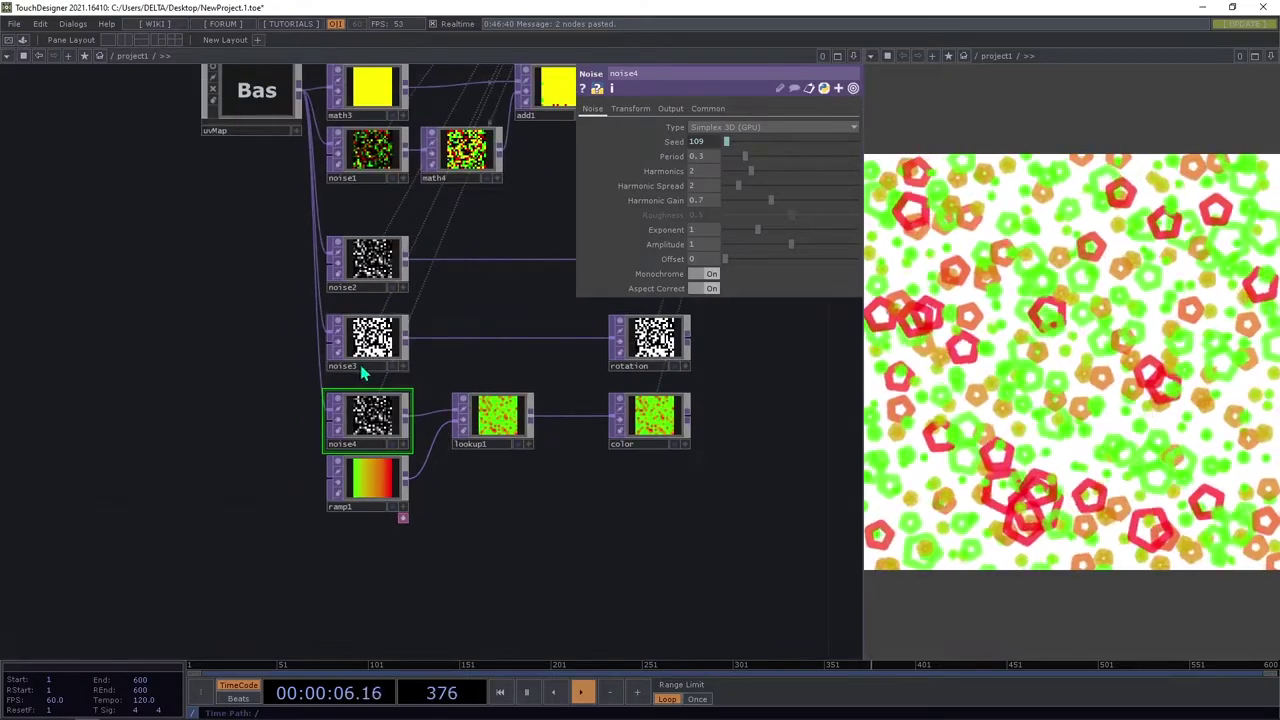
scroll(360, 365, up, 3)
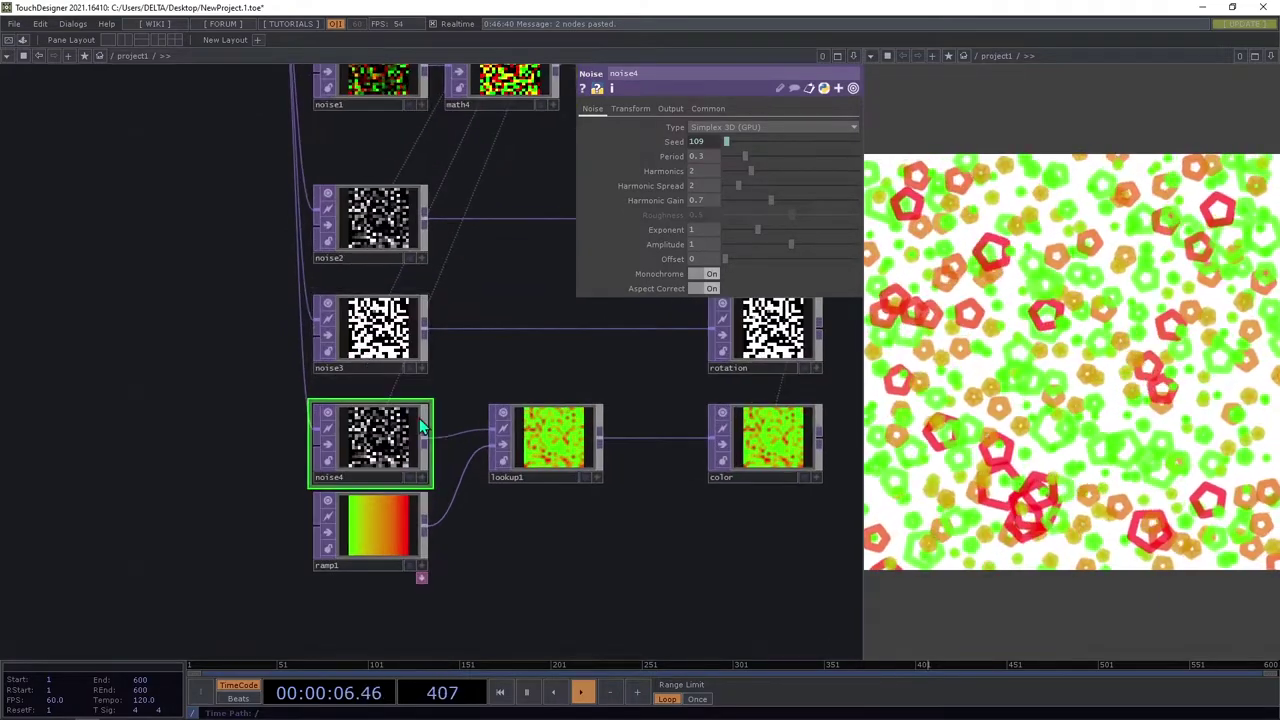
click(693, 246)
text(0.5)
key(Return)
click(656, 250)
click(697, 259)
text(0.5)
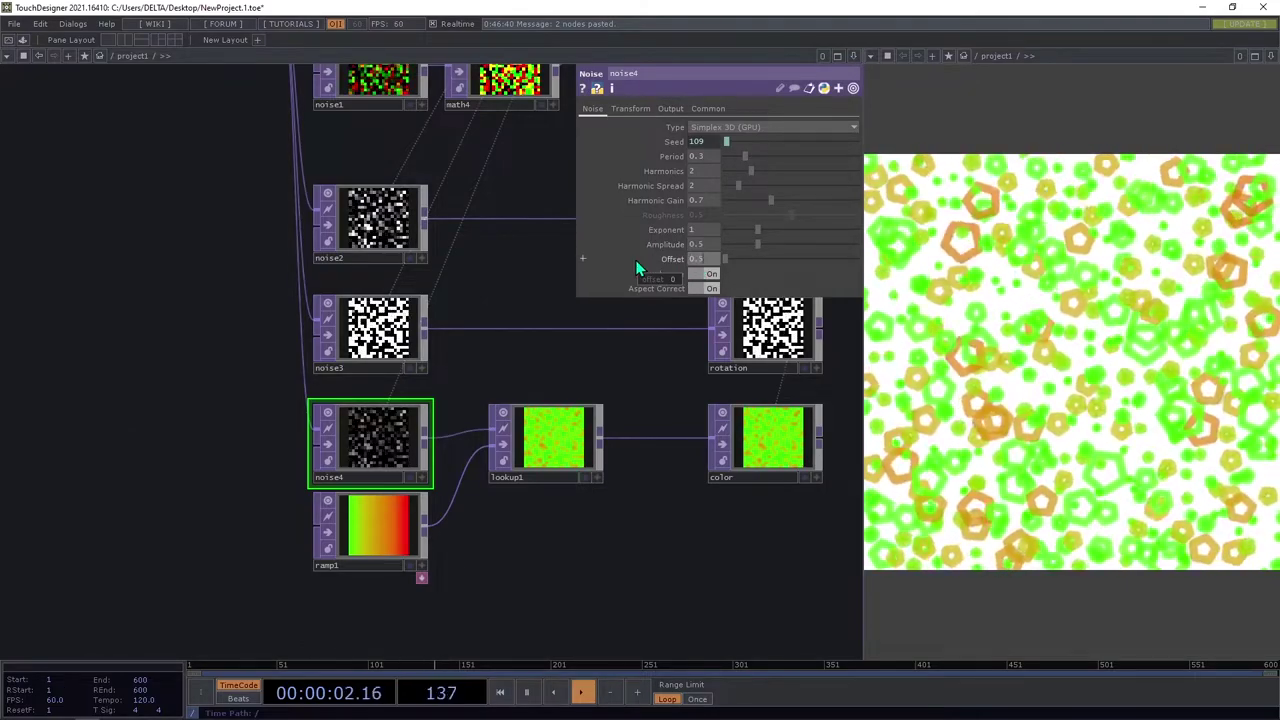
key(Return)
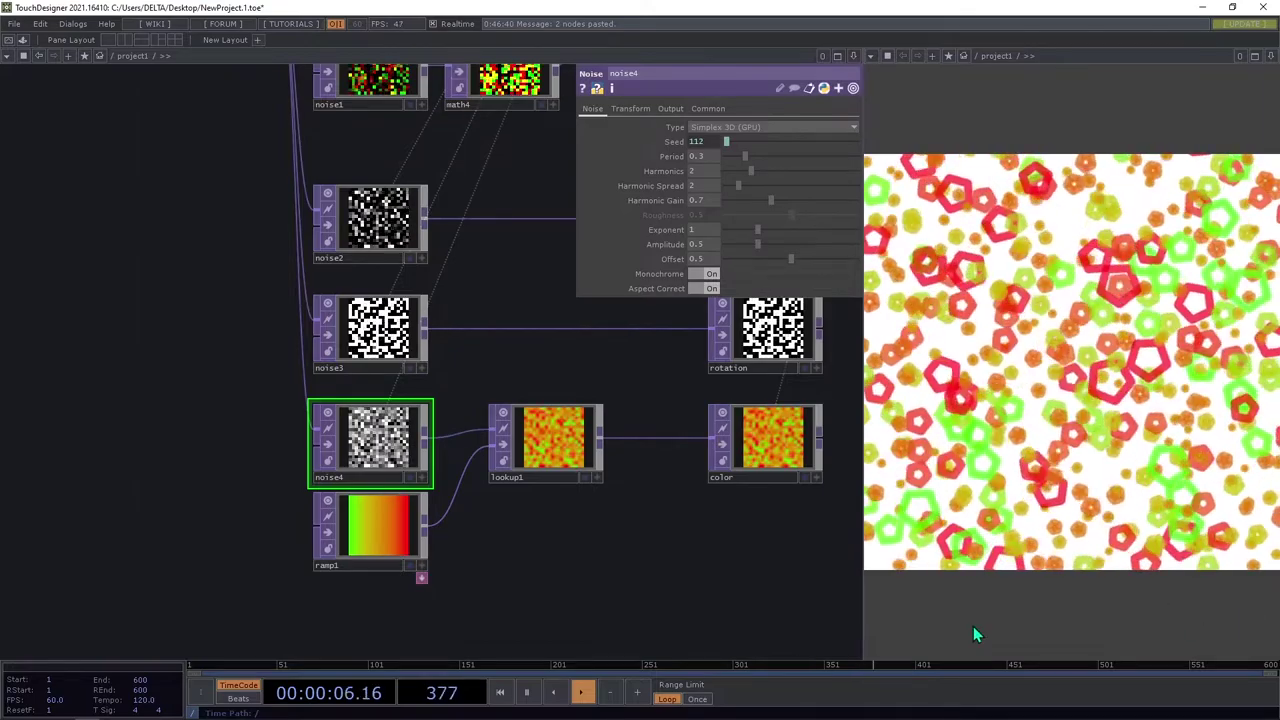
Switch lookup1's Input Smoothness and Viewer Smoothness back to Nearest Pixel
click(582, 447)
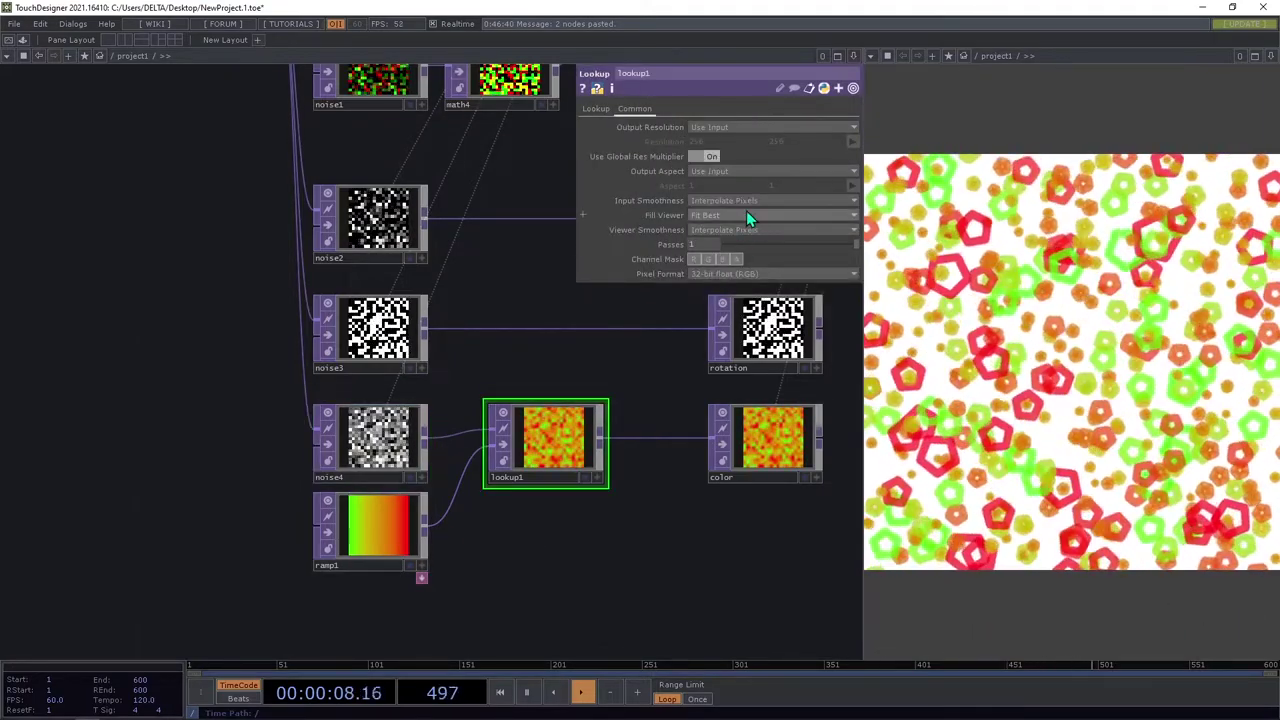
click(746, 210)
click(739, 205)
click(737, 204)
click(730, 213)
click(731, 231)
click(724, 243)
Recolor ramp1 with a teal first stop and a magenta second stop at hue 305 and value 0.904
click(398, 533)
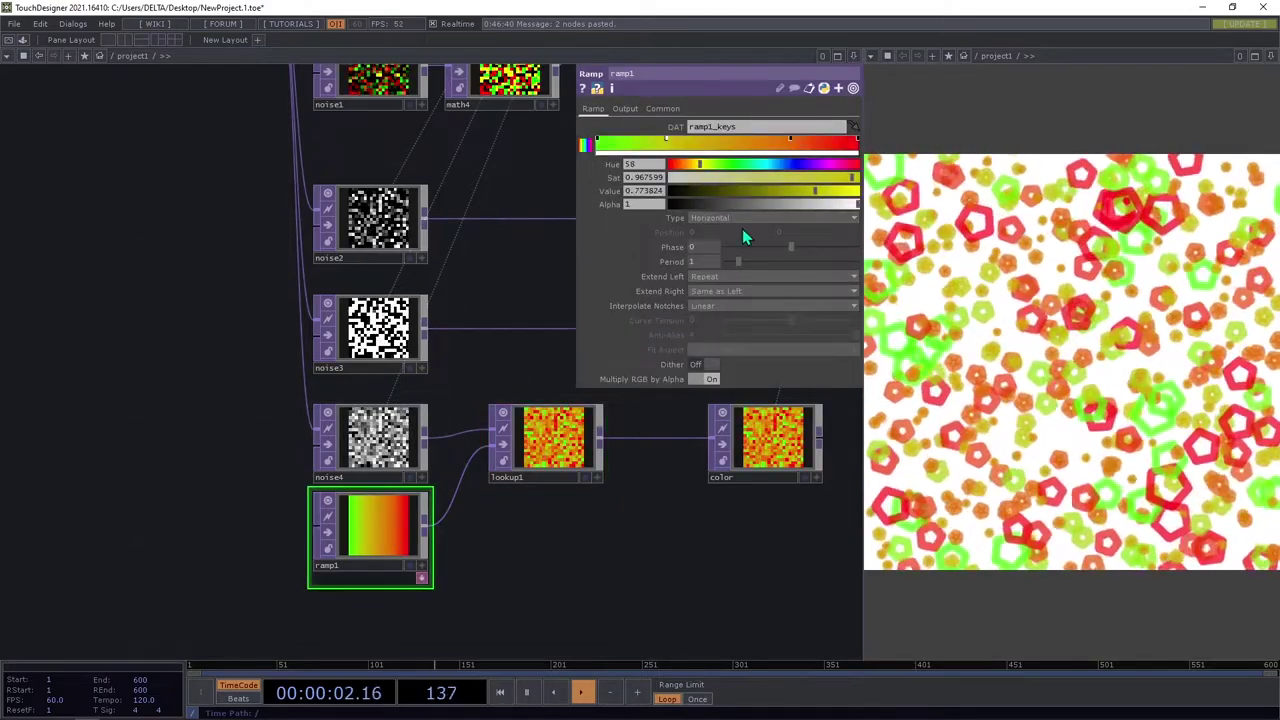
drag(666, 140, 704, 165)
drag(815, 191, 831, 171)
click(598, 140)
click(685, 140)
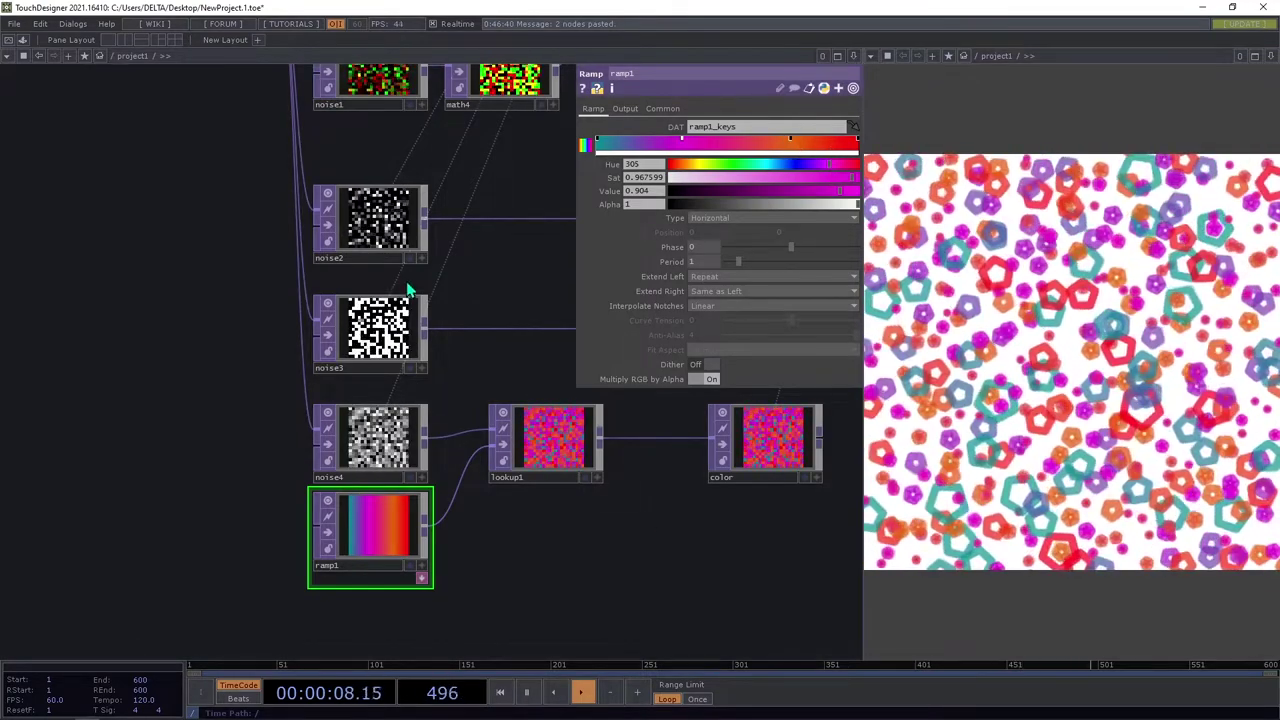
Hide the parameter window and frame the complete node network for review
scroll(407, 288, down, 5)
drag(481, 511, 371, 579)
drag(535, 339, 500, 453)
key(p)
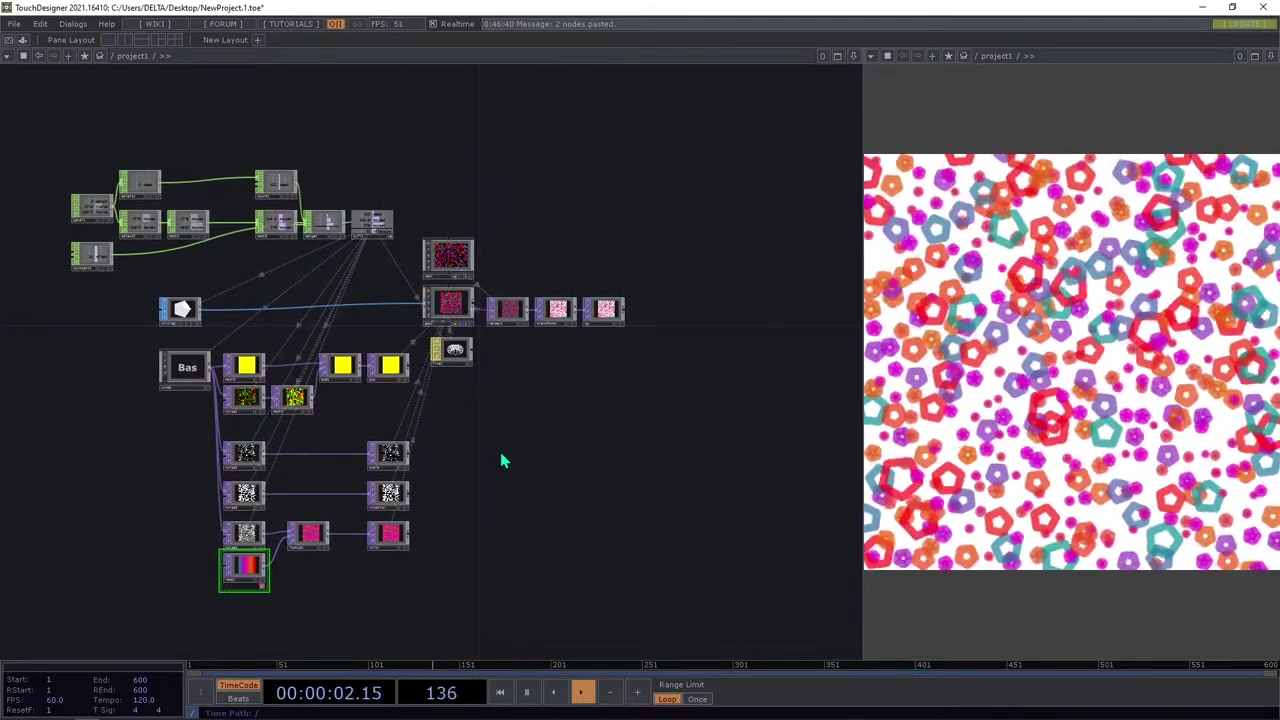
key(h)
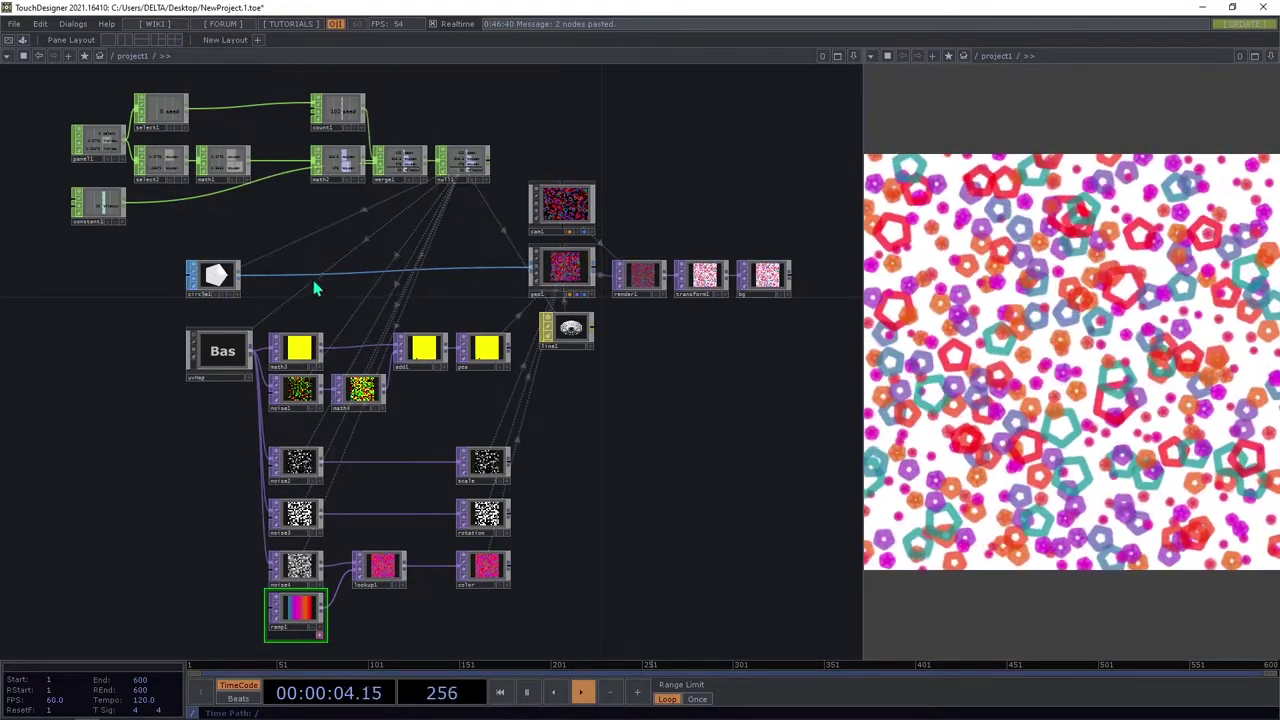
drag(219, 207, 815, 310)
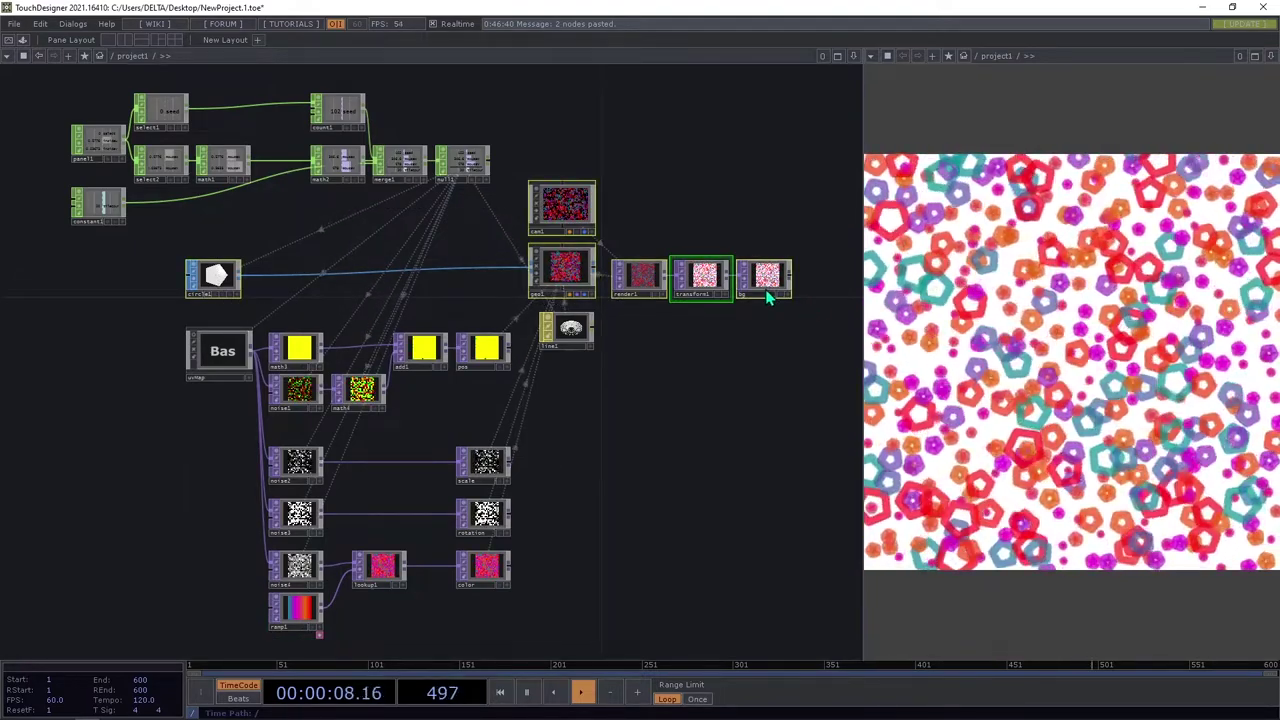
click(672, 205)
drag(816, 360, 683, 425)
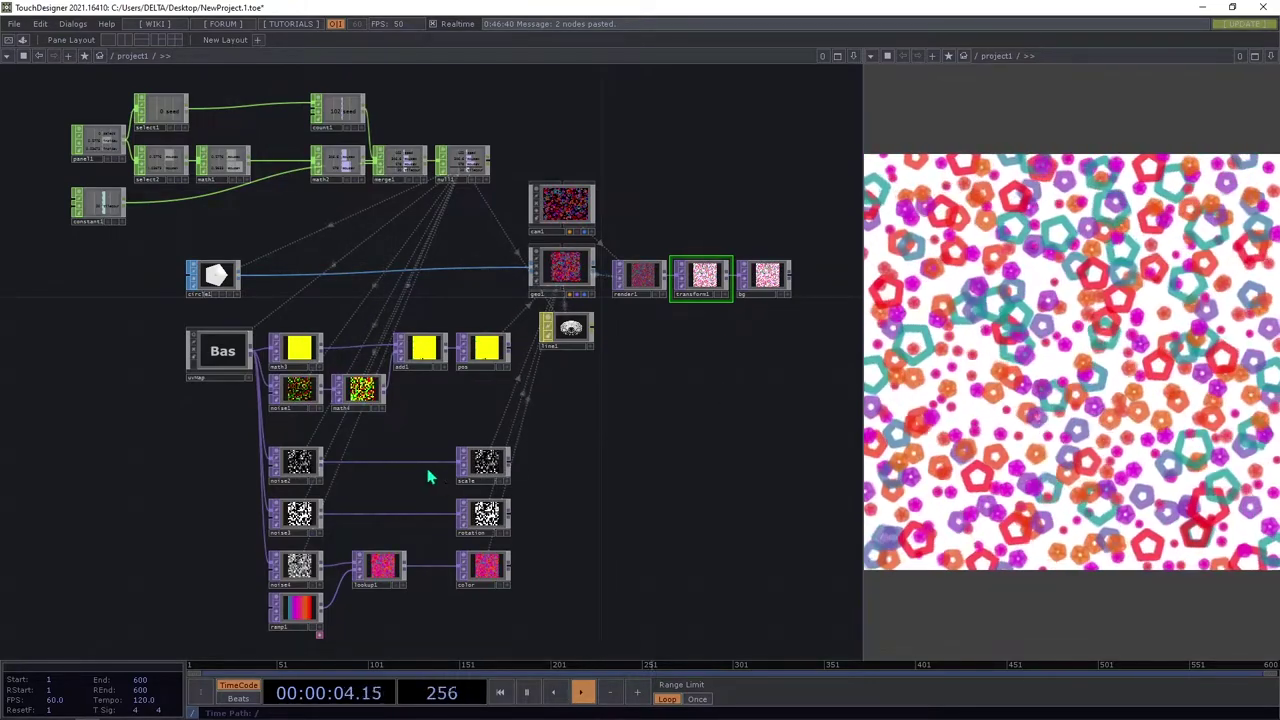
drag(600, 588, 490, 363)
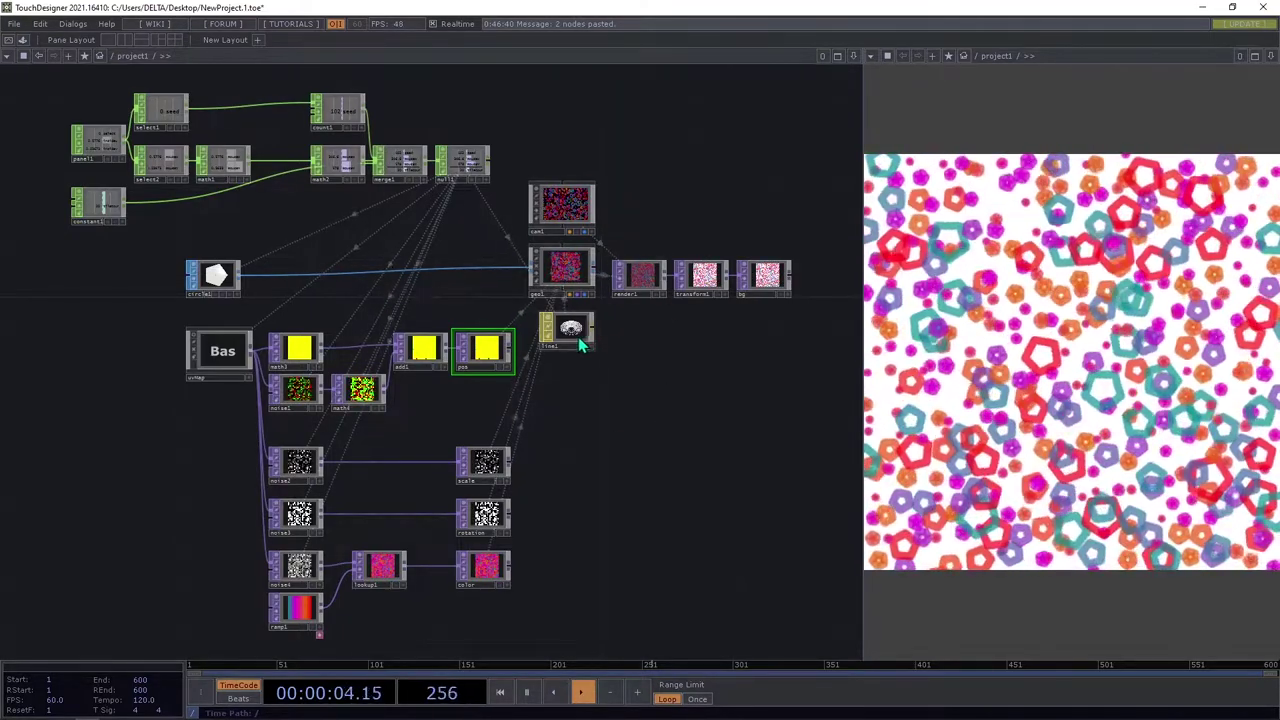
Align the line1 material node directly beneath geo1
drag(592, 344, 577, 343)
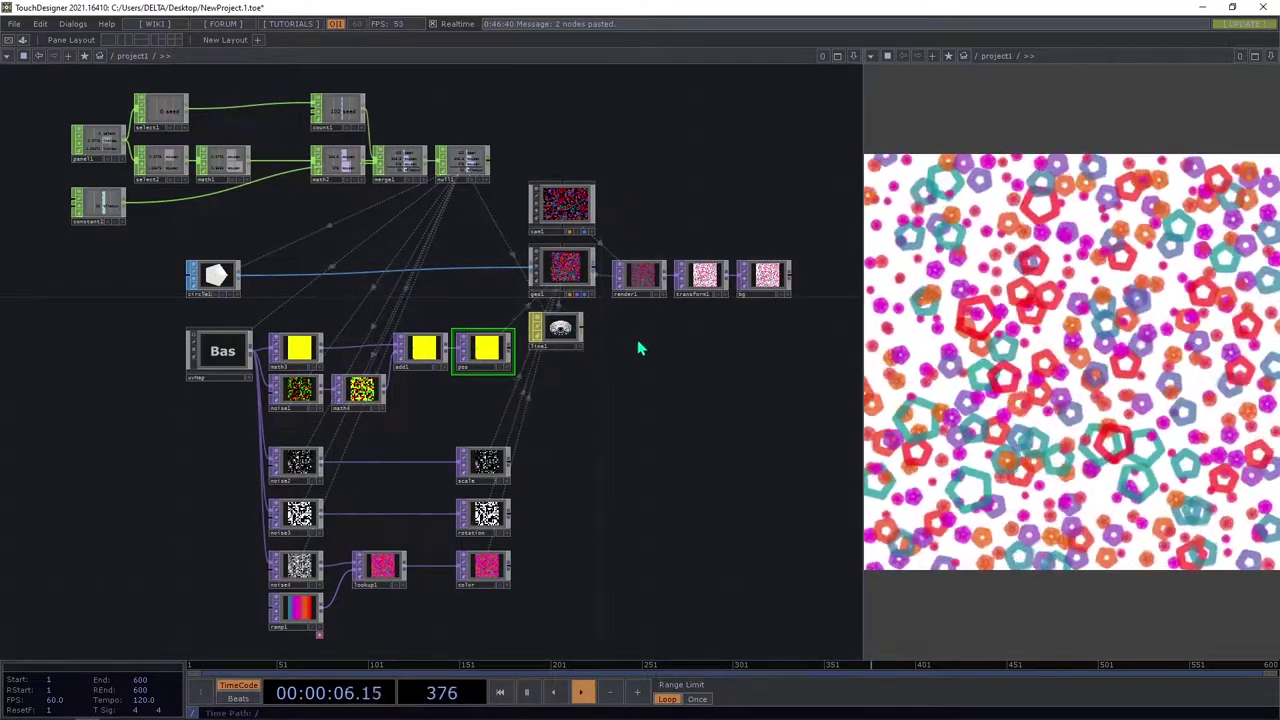